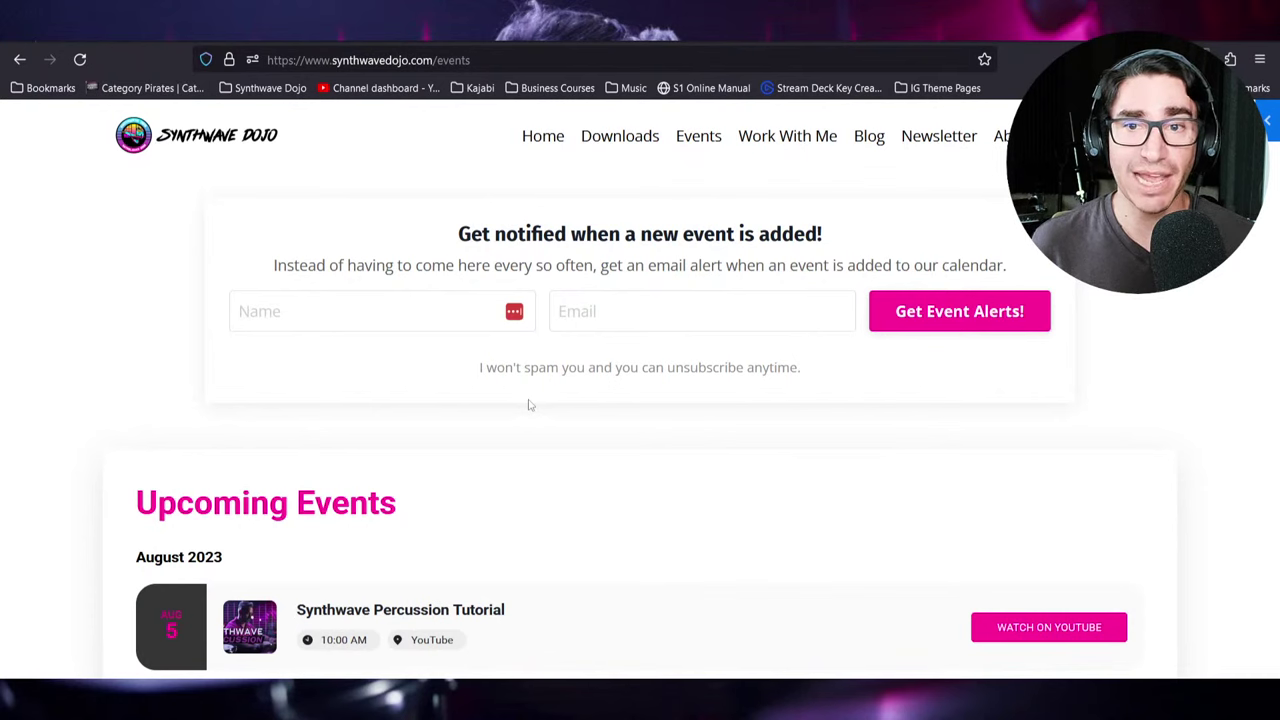
Step: Switch from the events web page to the Studio One song
key("alt+Tab")
key("Escape")
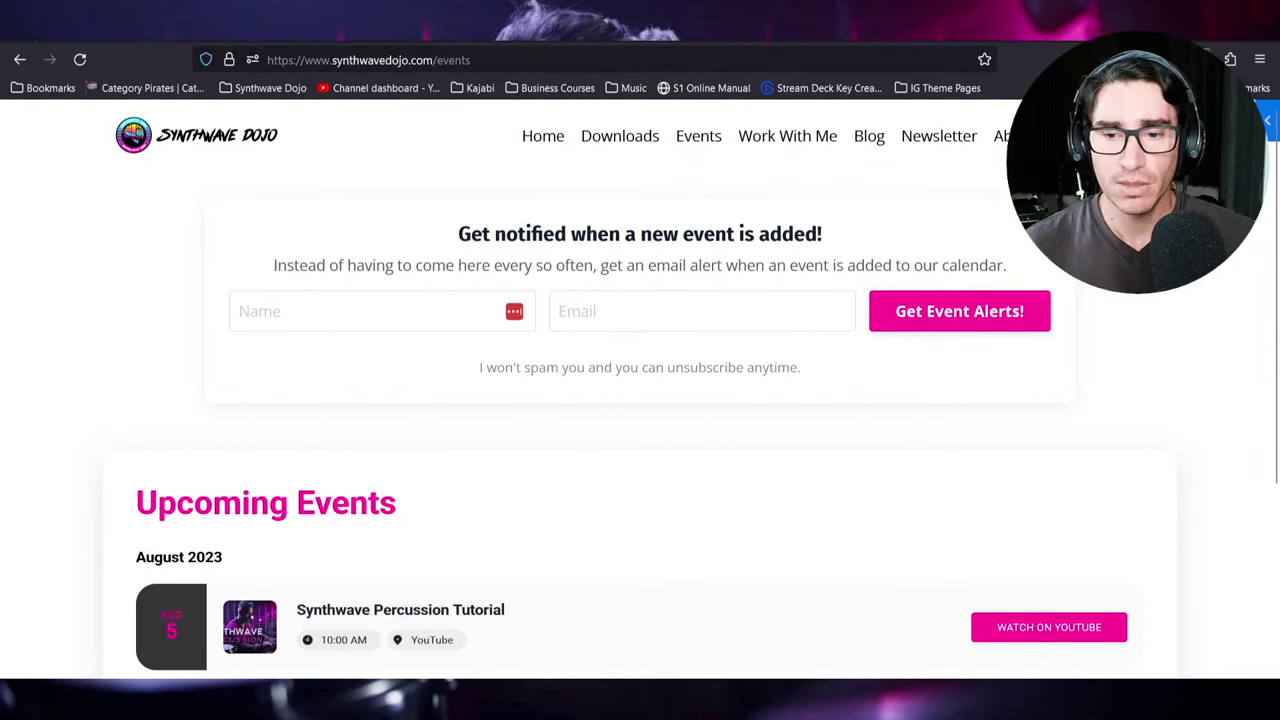
key("alt+Tab")
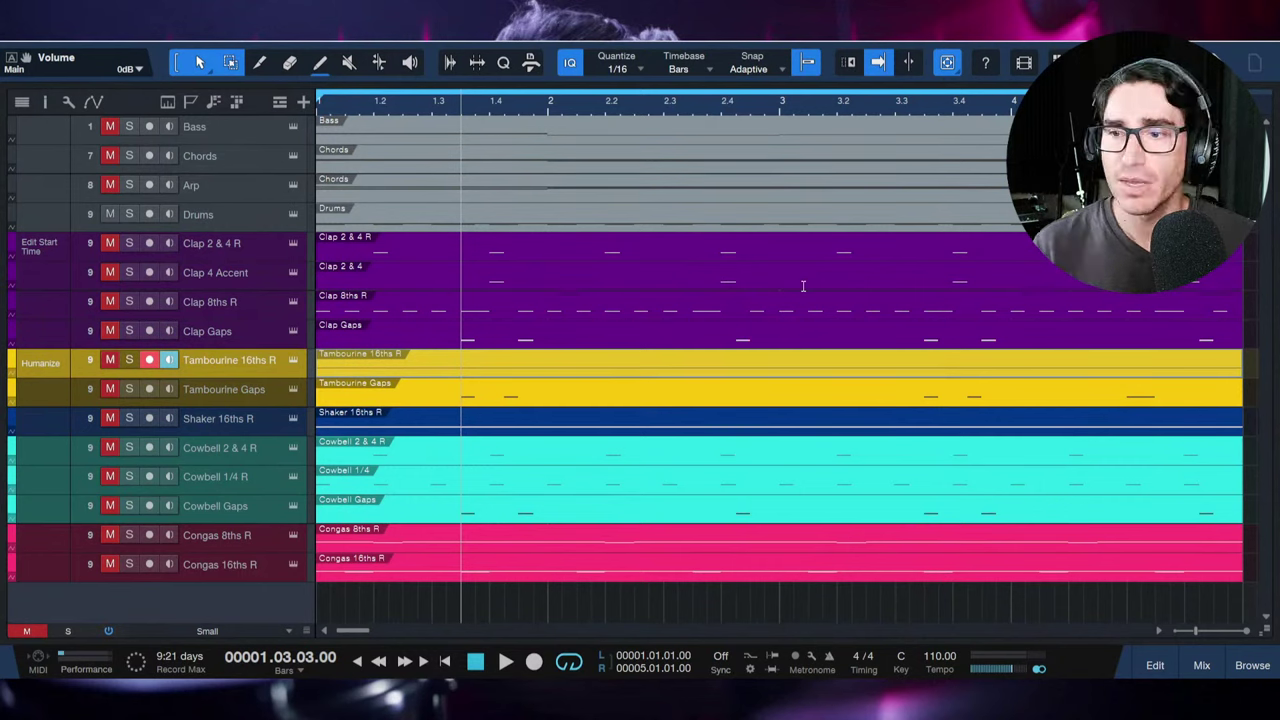
Step: Play the song from the beginning, inspect the Drums part's notes in the drum editor, and return to the arrangement
left_click(738, 338)
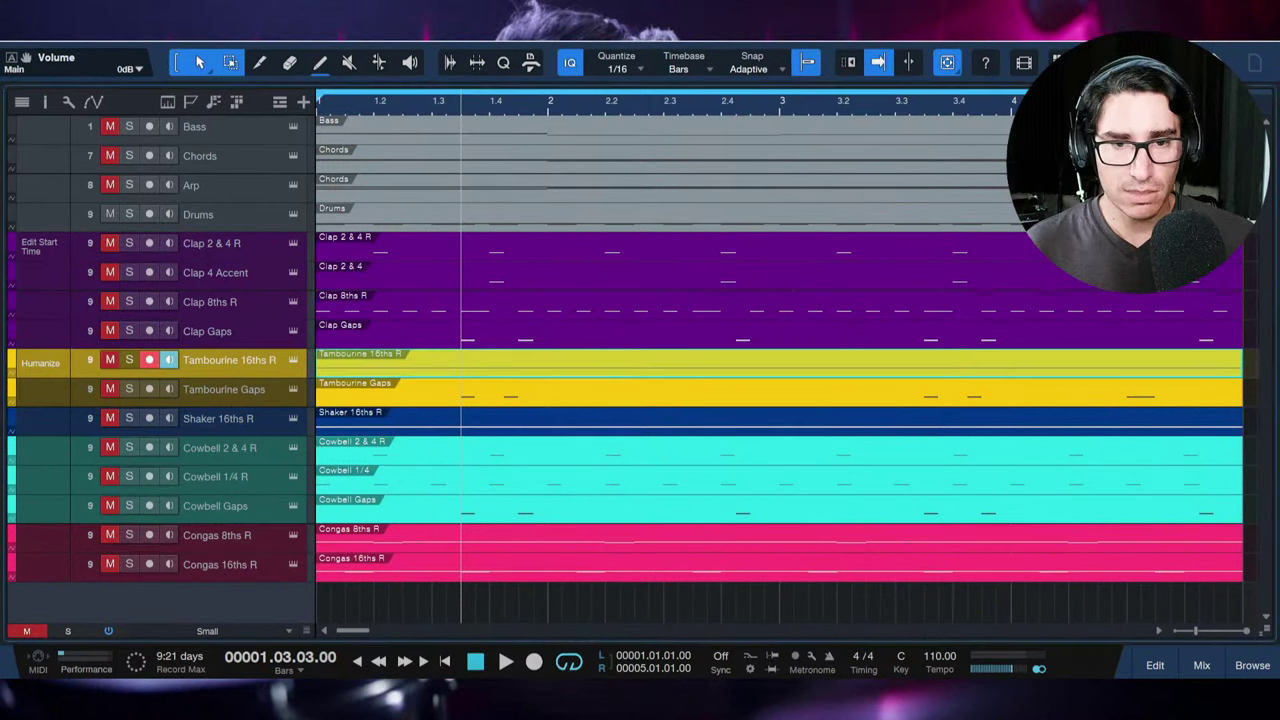
key("Home")
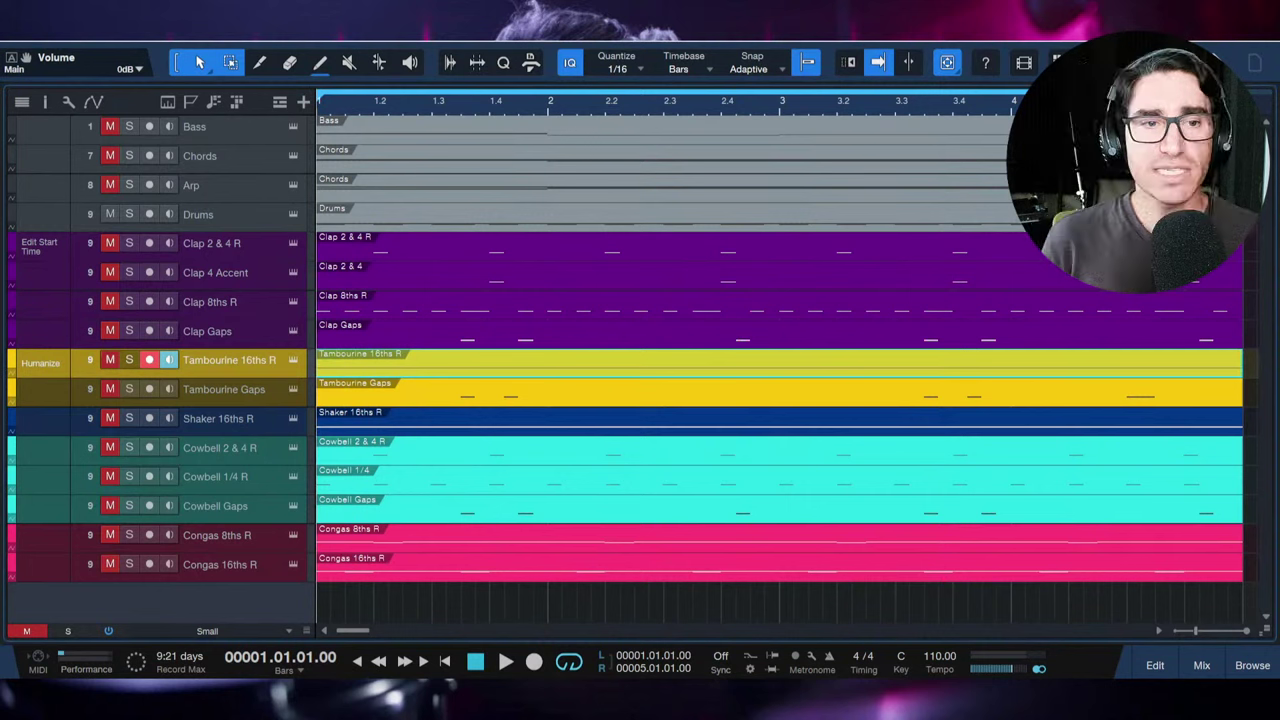
key("space")
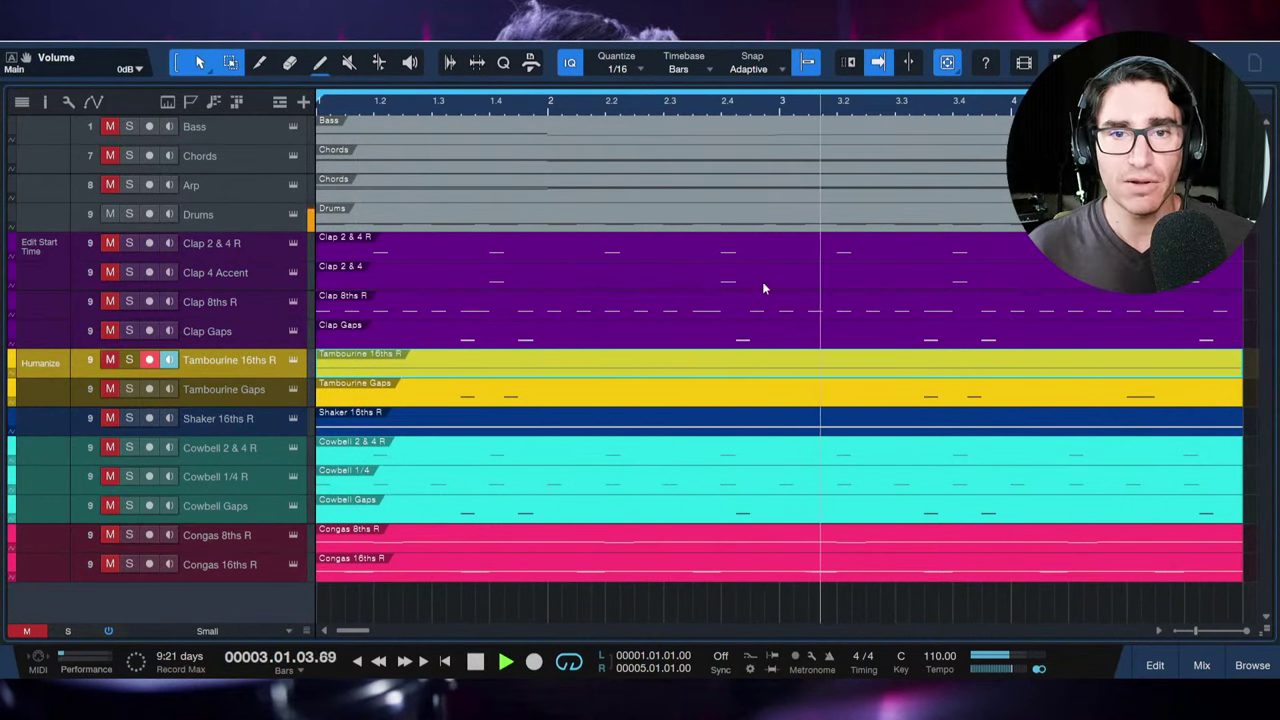
left_click(599, 225)
double_click(597, 230)
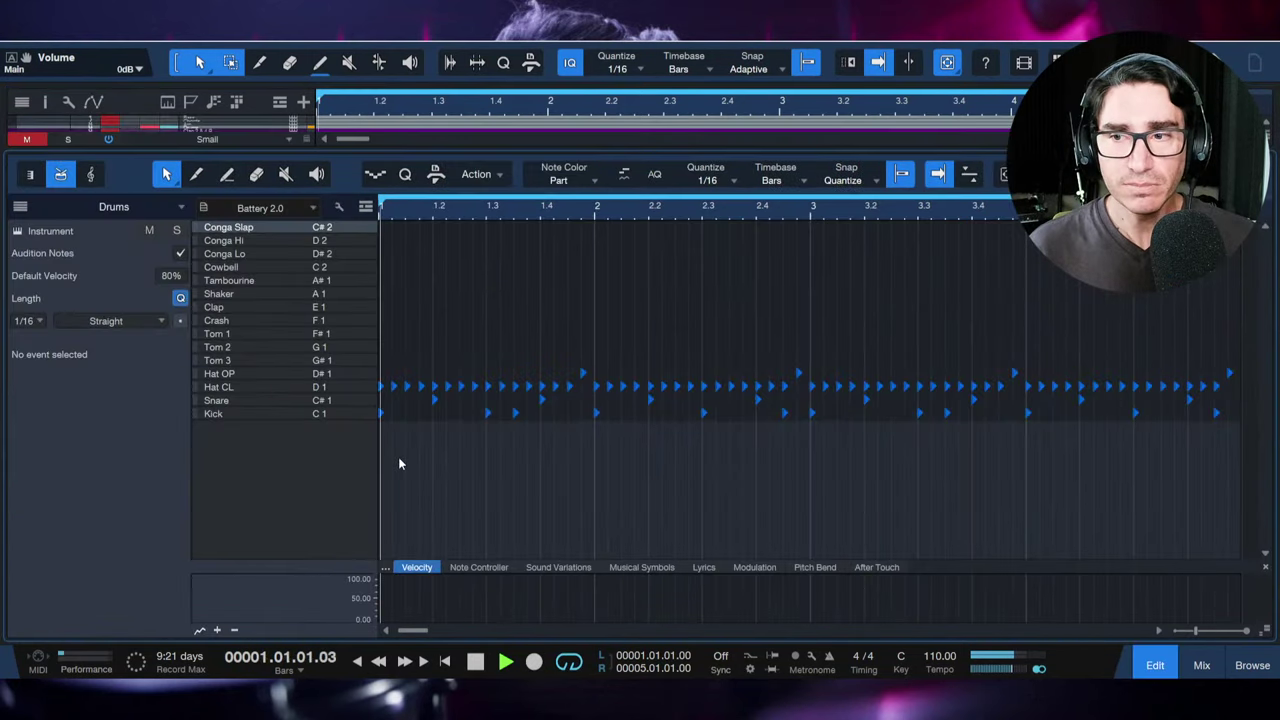
key("F2")
key("space")
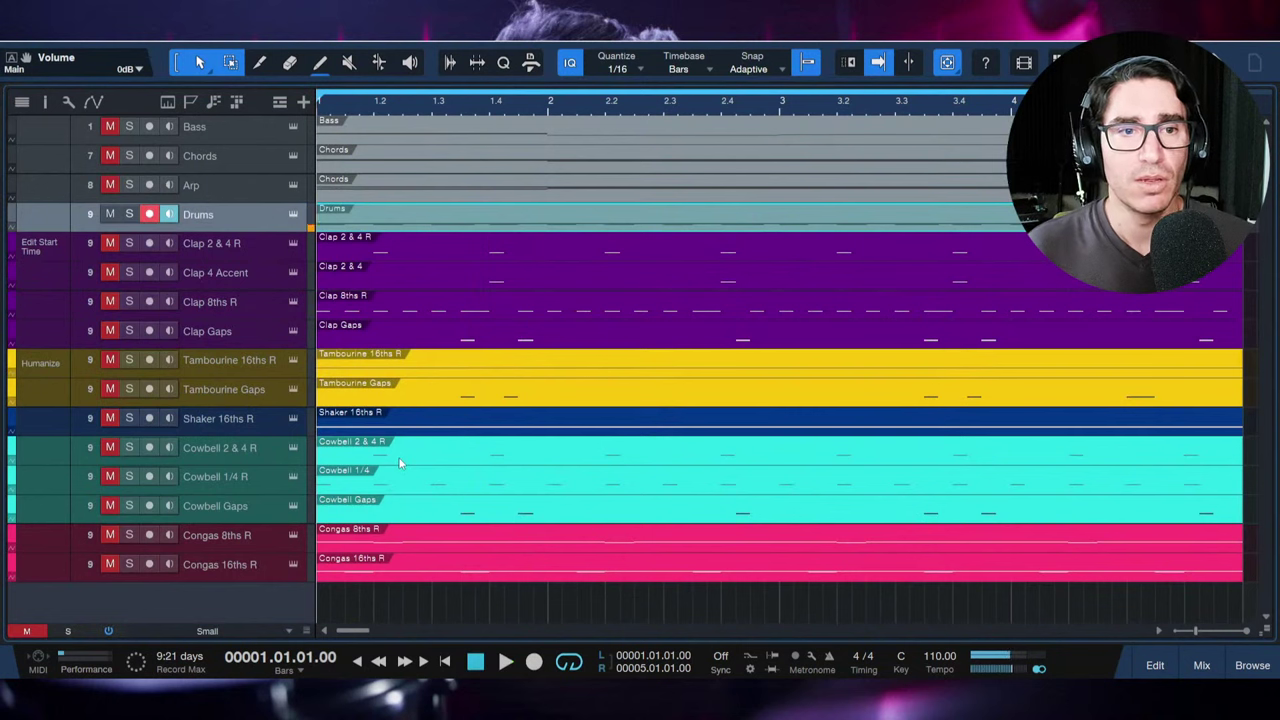
Step: Unmute the Clap 2 & 4 R track and open its part in the drum editor
left_click(240, 243)
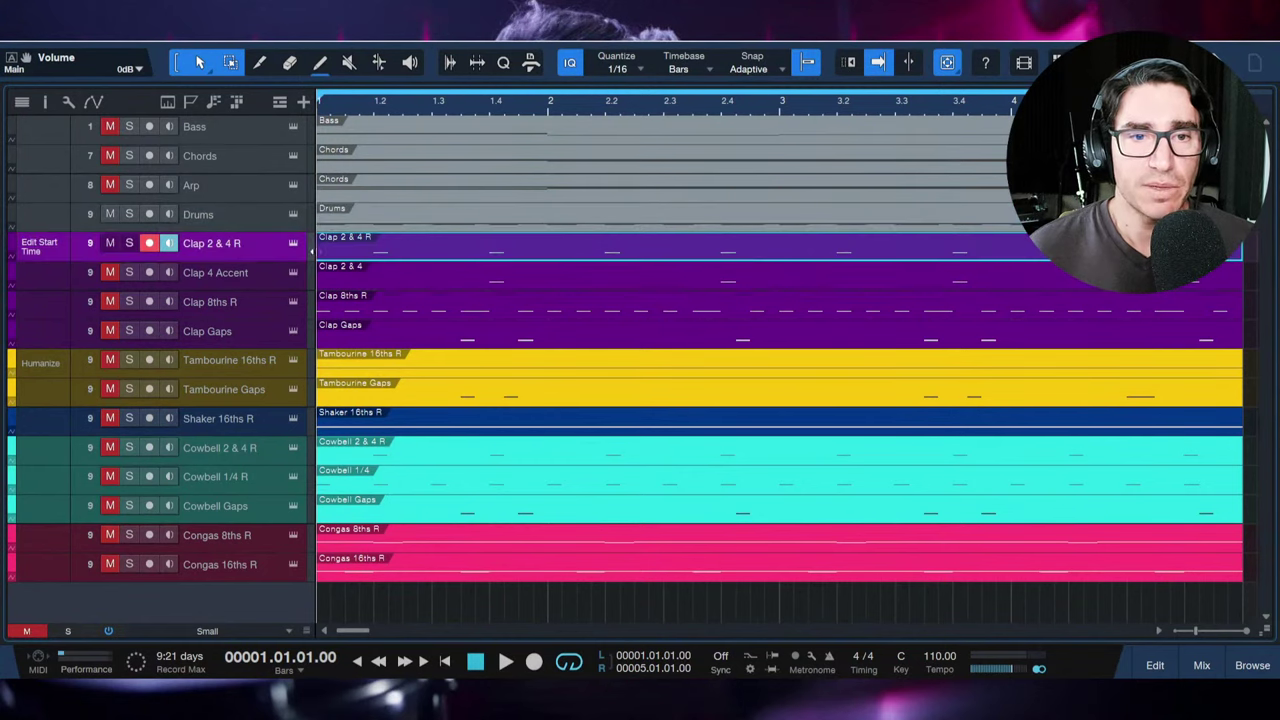
double_click(352, 256)
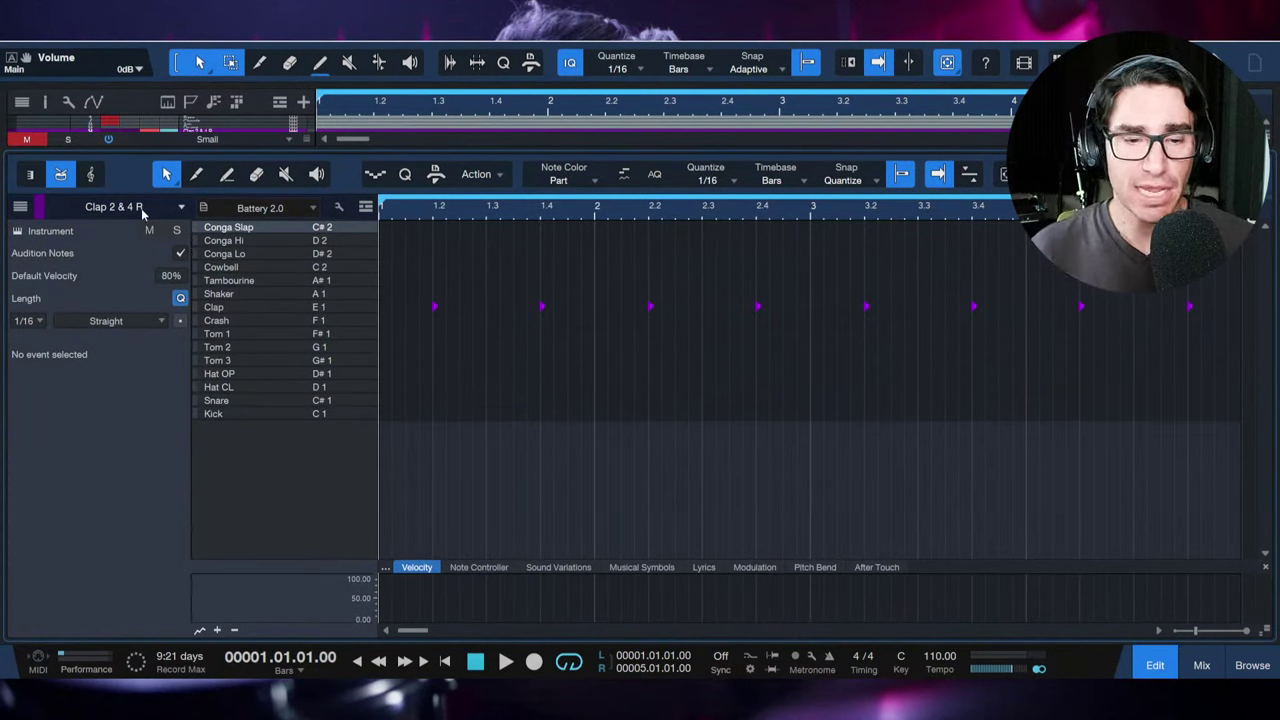
key("F2")
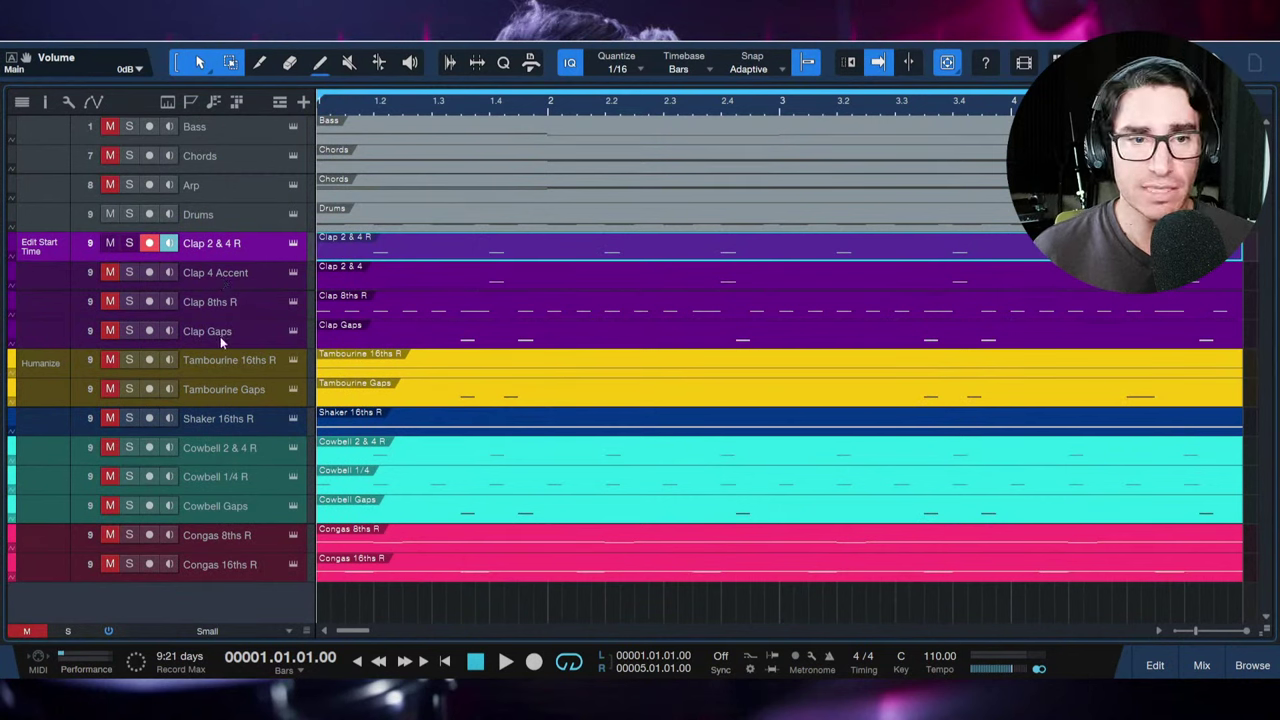
double_click(395, 257)
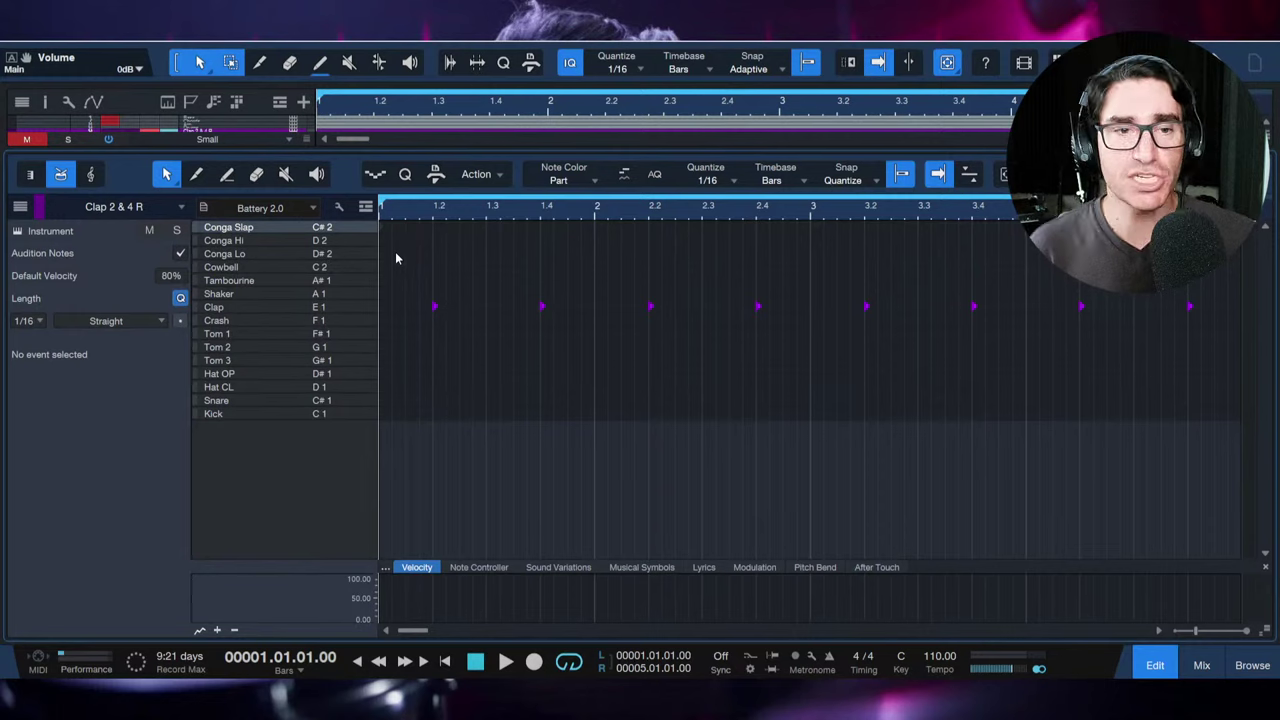
Step: Compare the beat with the Clap 2 & 4 R track muted and unmuted during looped playback, and save the song
key("space")
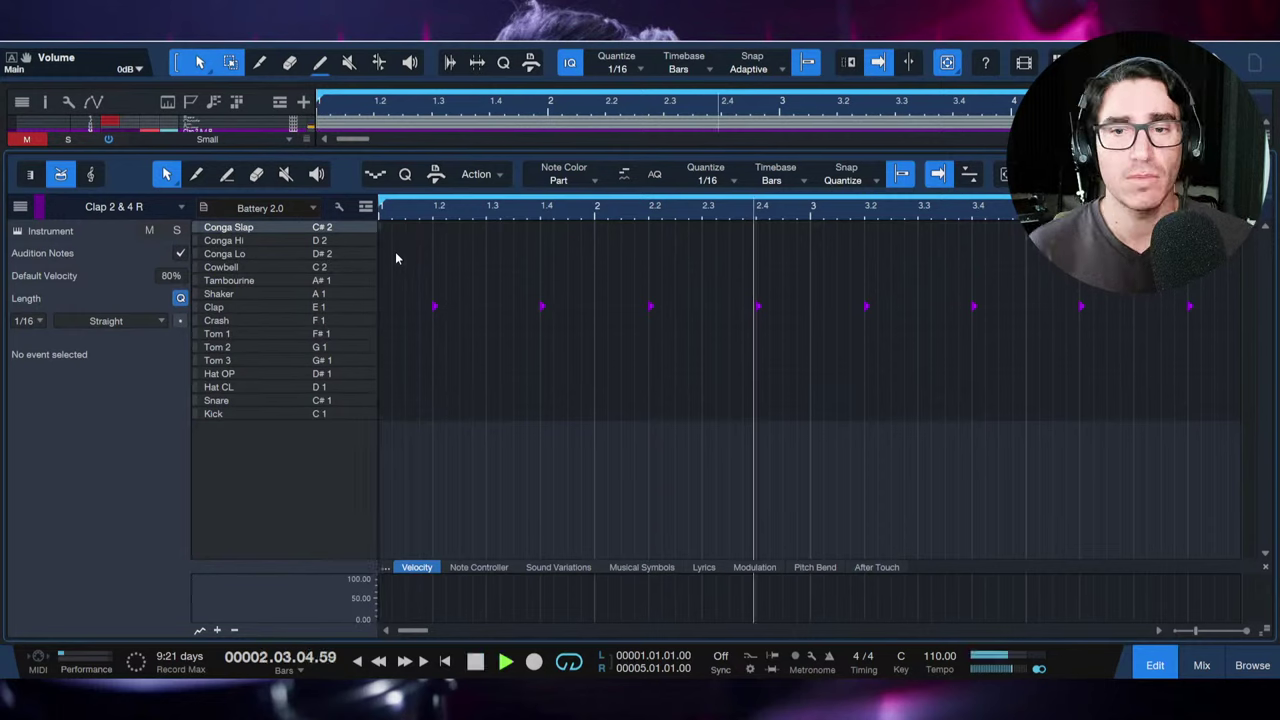
key("shift+m")
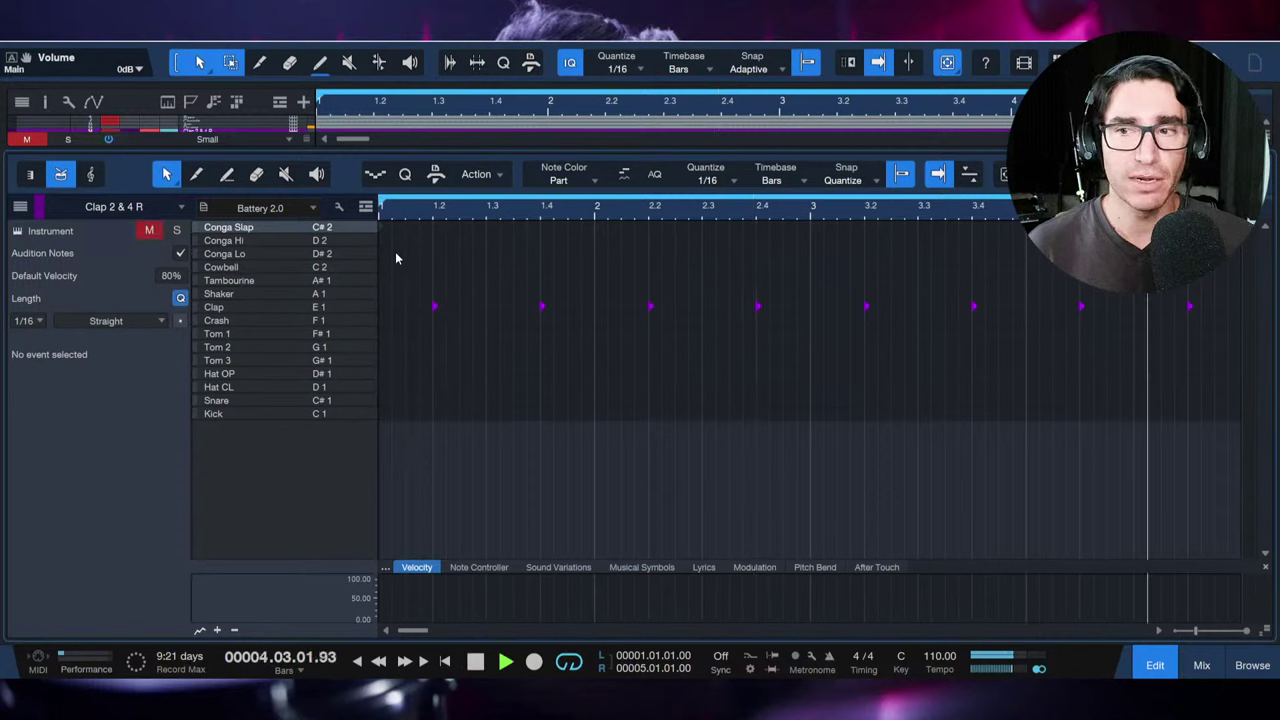
key("shift+m")
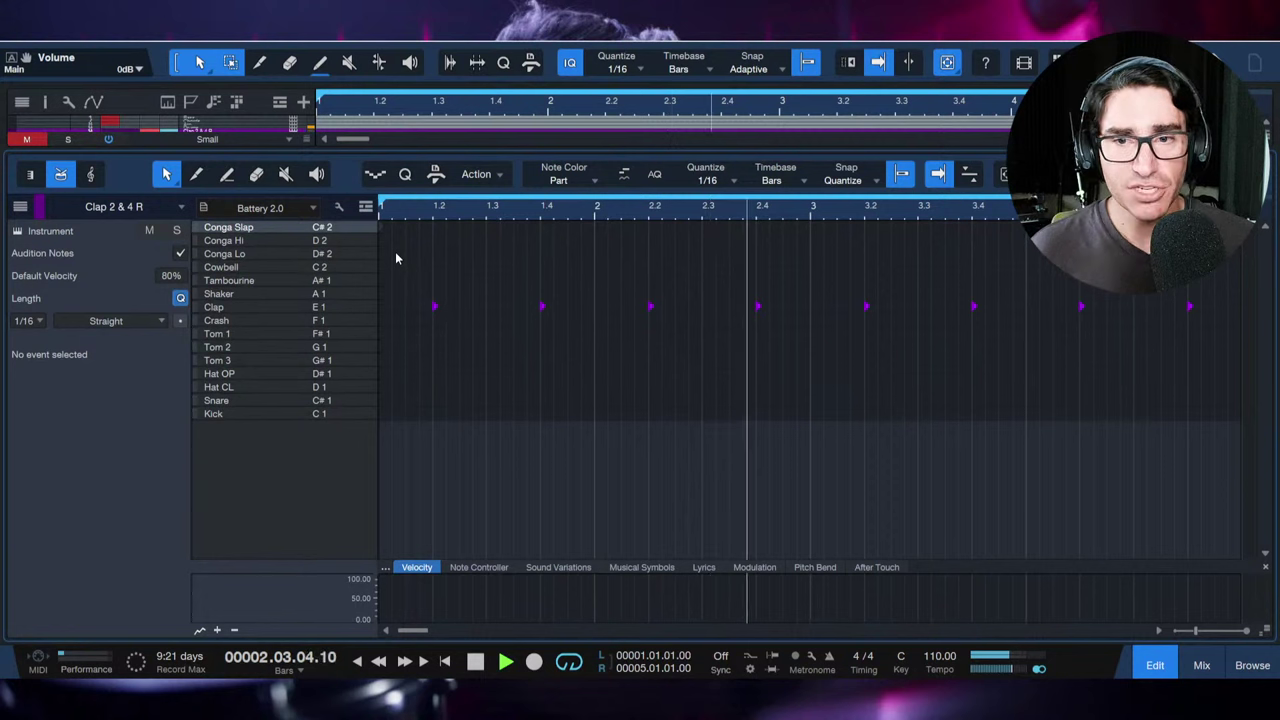
key("space")
key("ctrl+s")
Step: Reopen the Clap 2 & 4 R part in the drum editor, listen to it with the drums, and turn off snapping
key("F2")
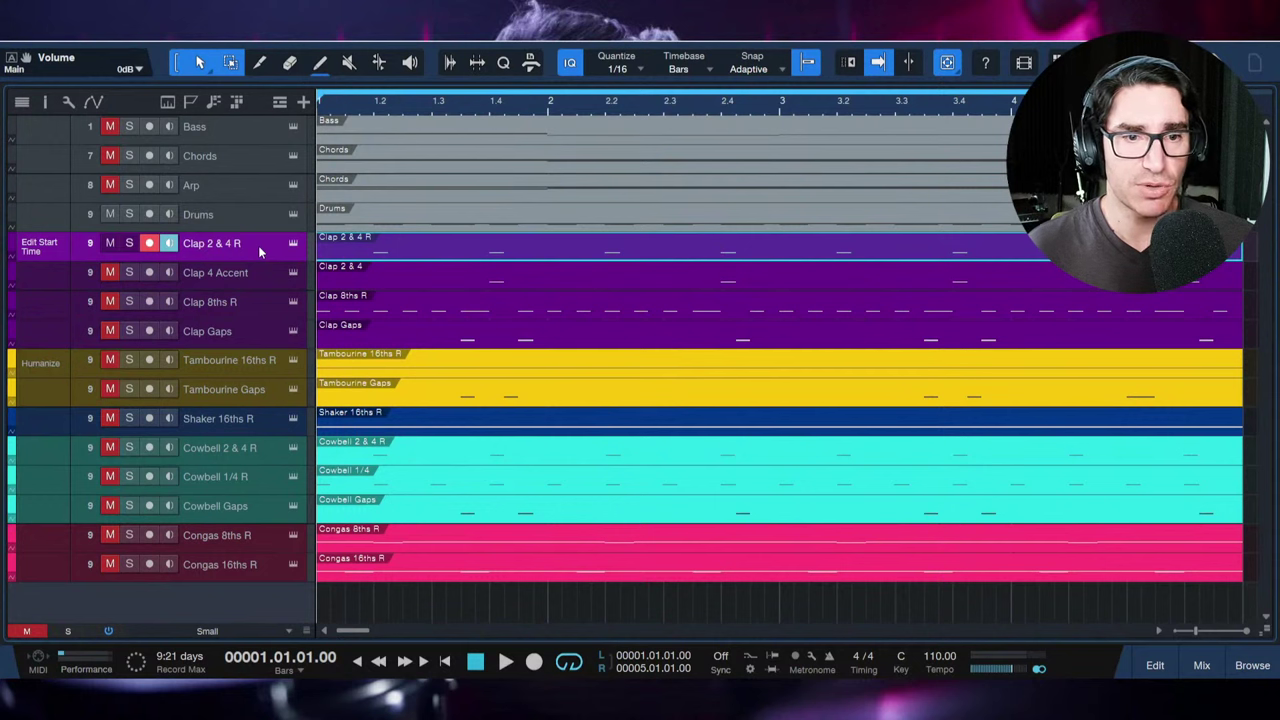
key("F2")
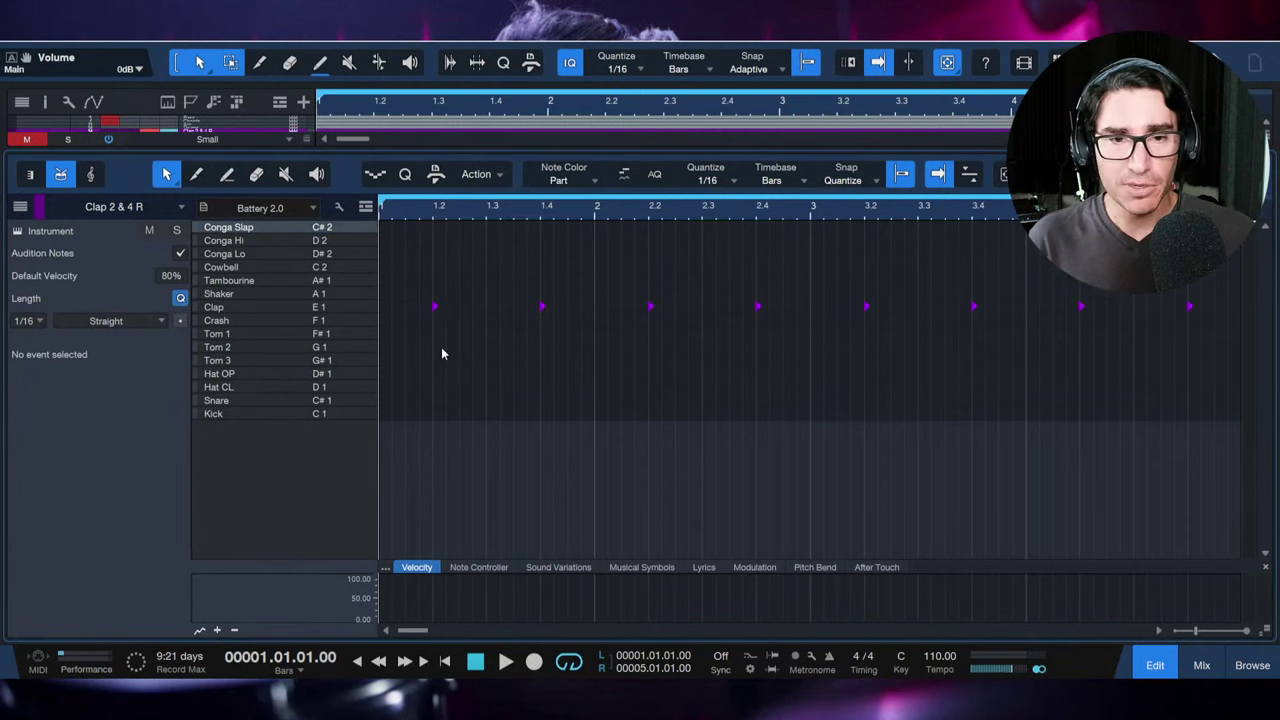
key("space")
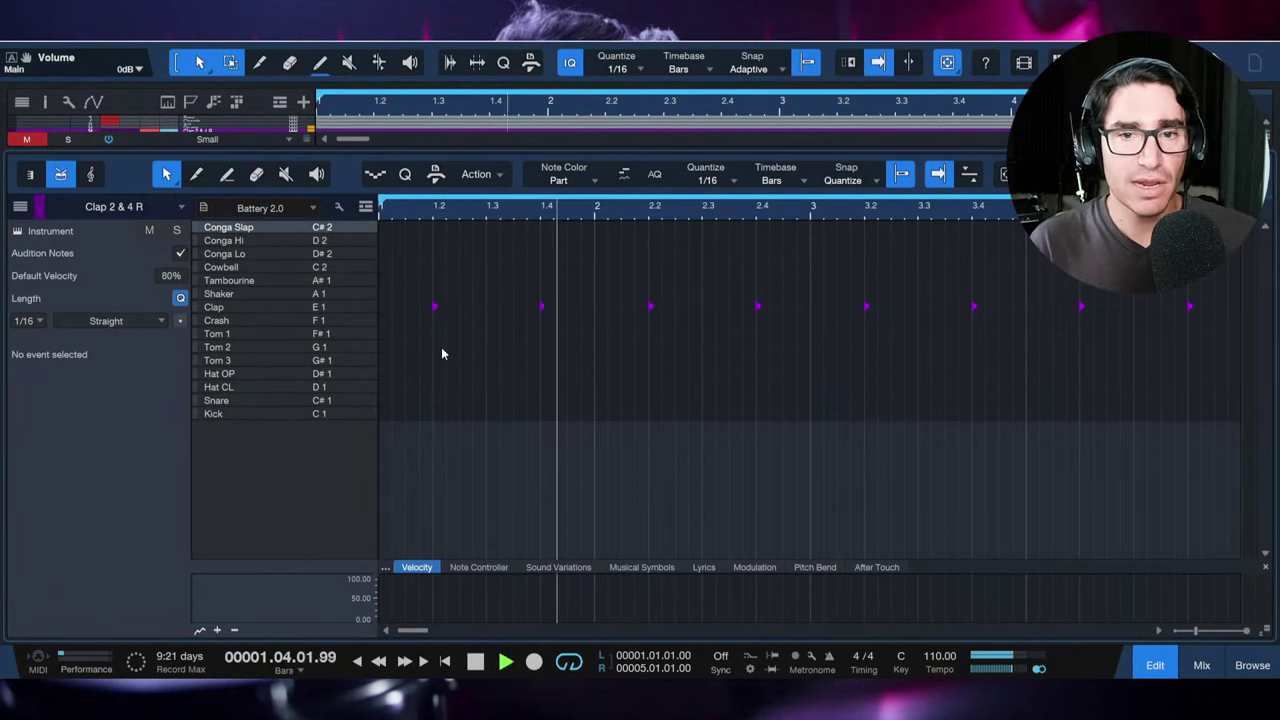
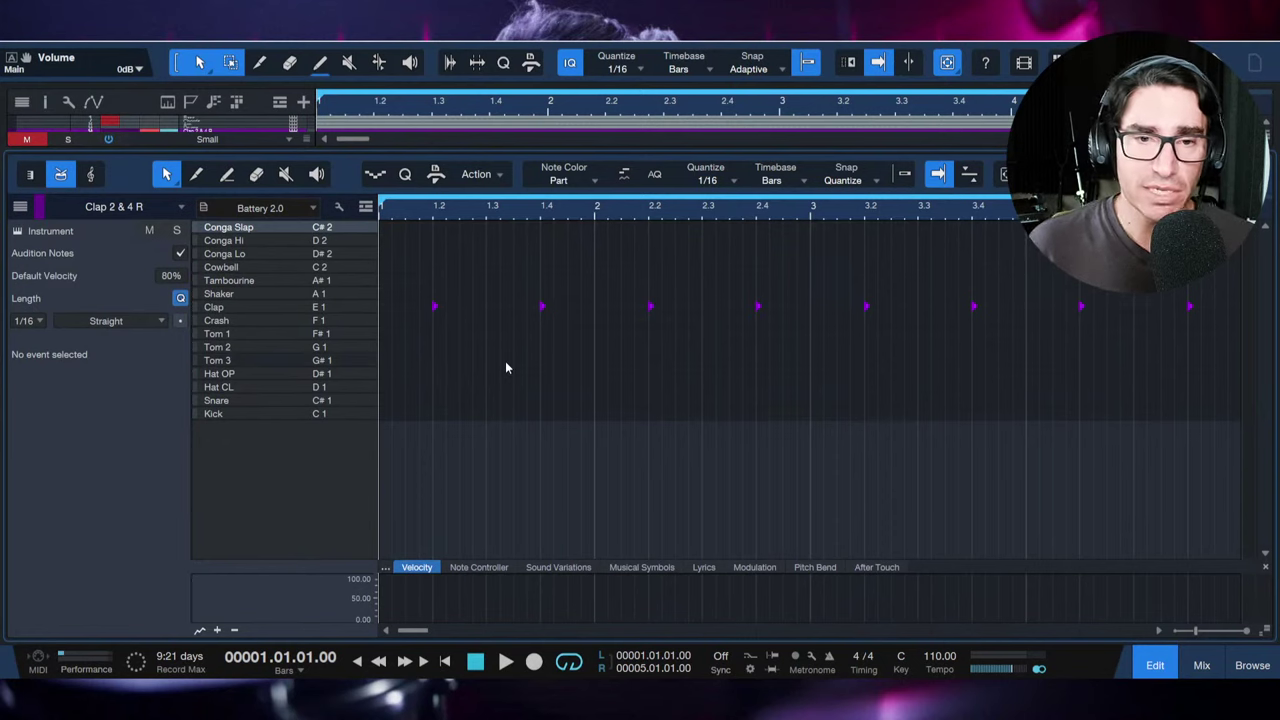
Step: Select all clap notes, shift them ahead of the beat so the first starts at 00001.01.04.74, and listen to the timing
key("ctrl+a")
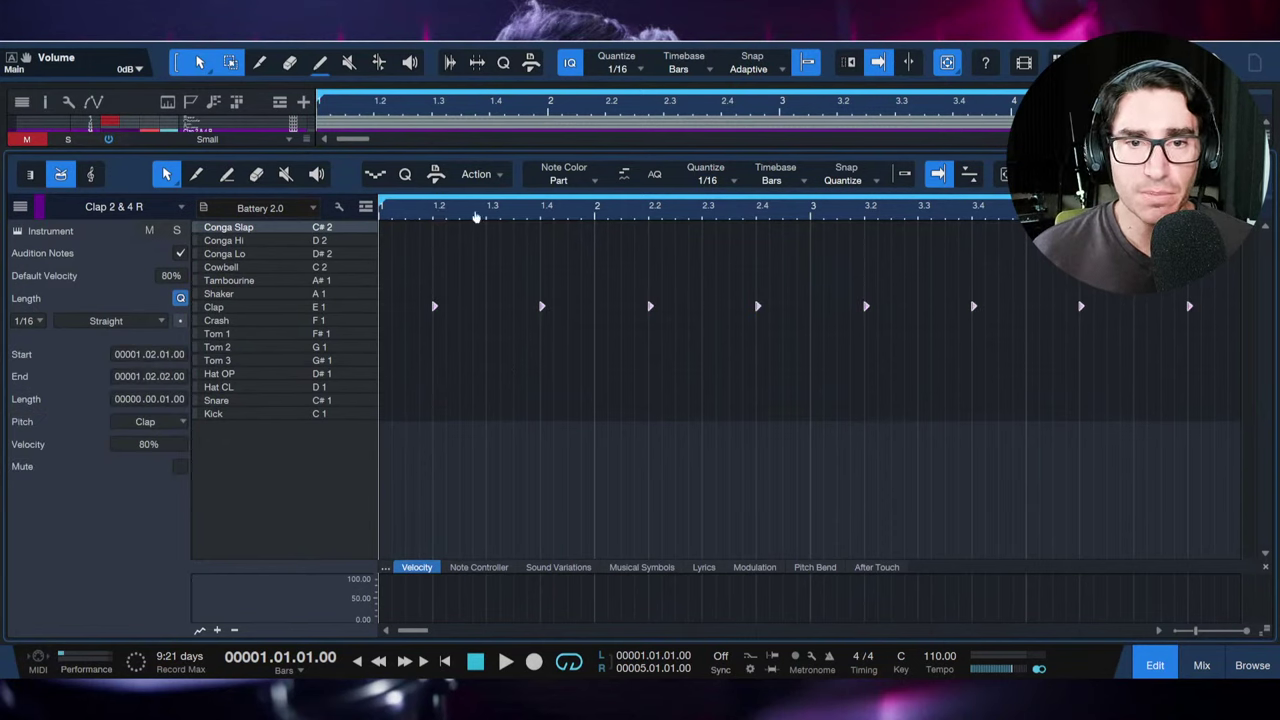
scroll(498, 225, "up", 5)
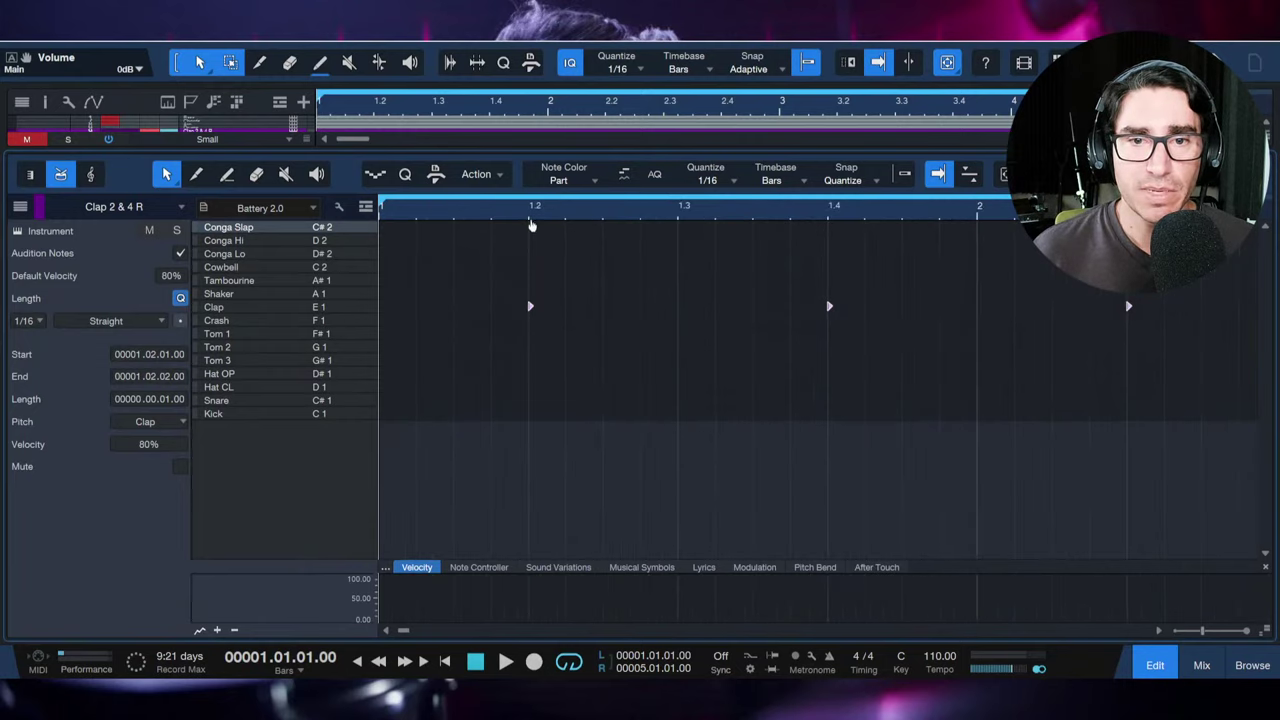
scroll(532, 230, "down", 1)
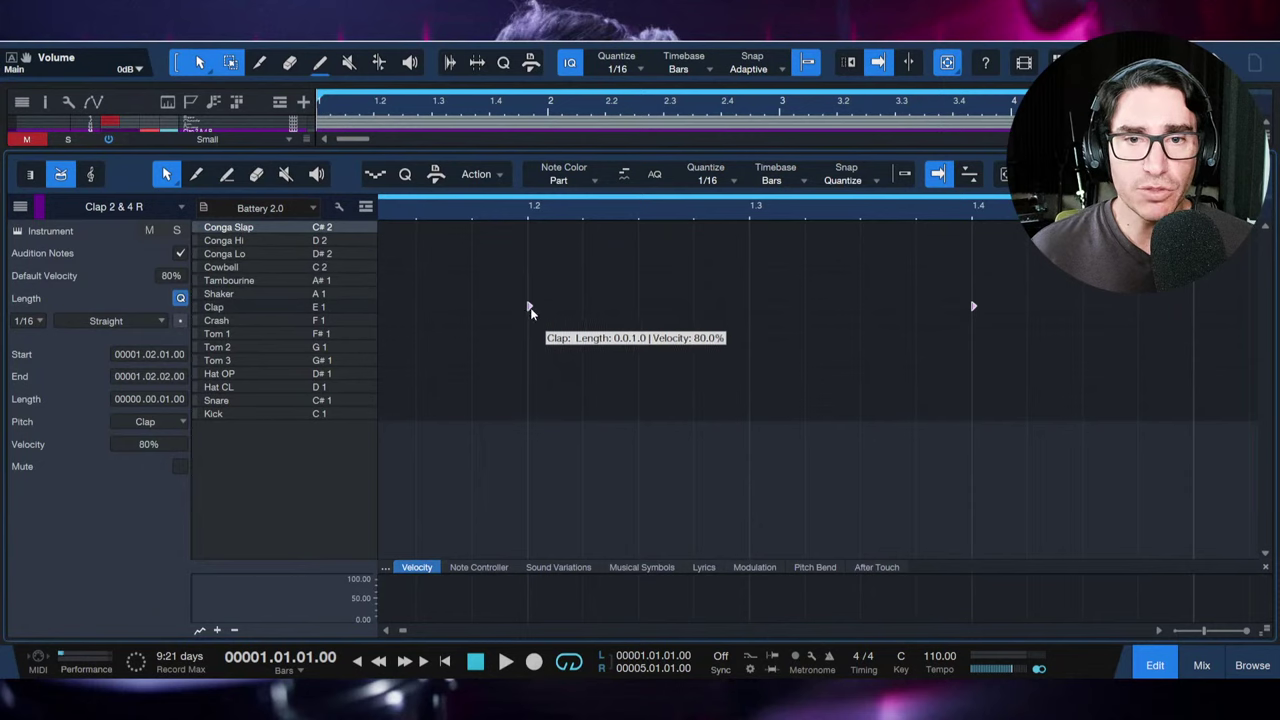
left_click_drag(529, 311, 515, 306)
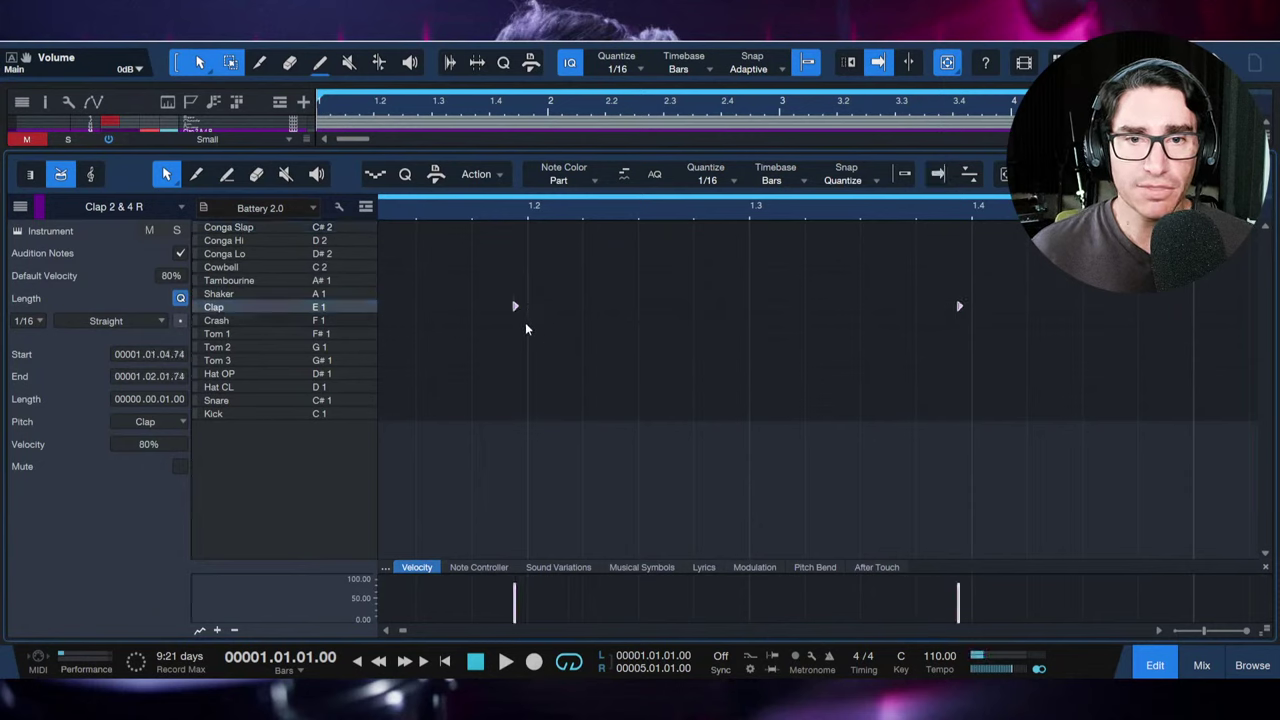
key("space")
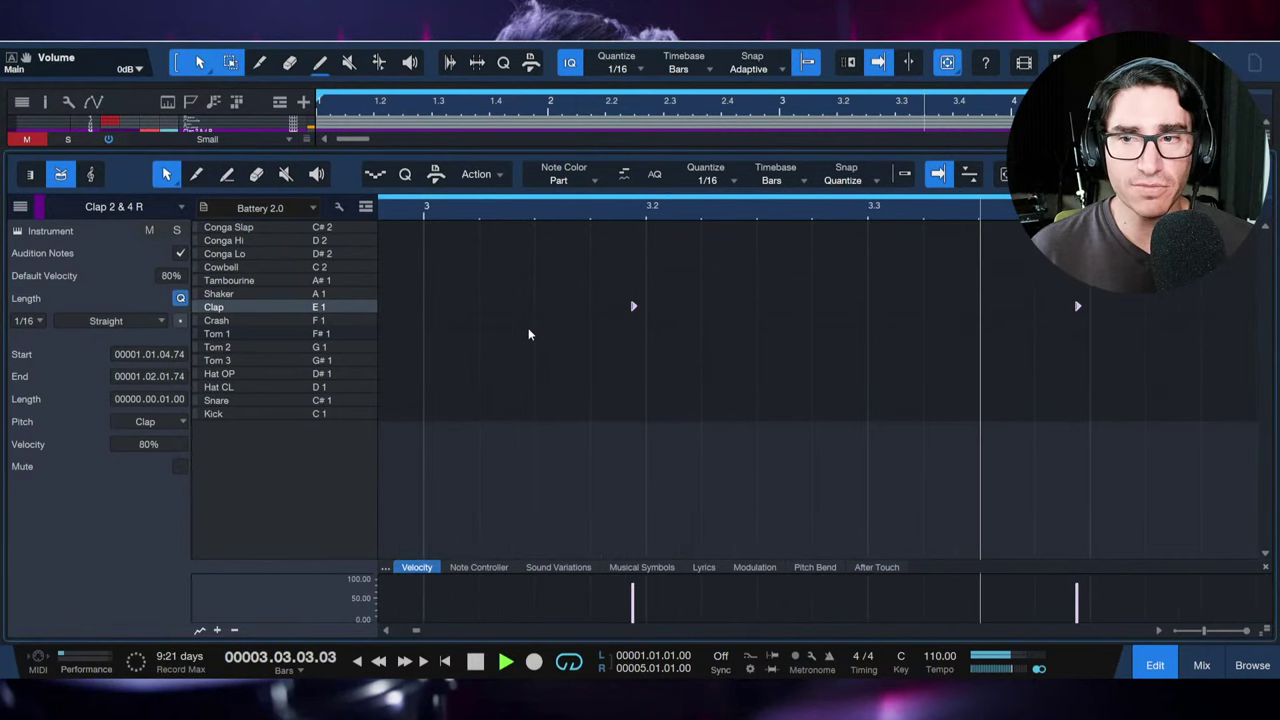
key("space")
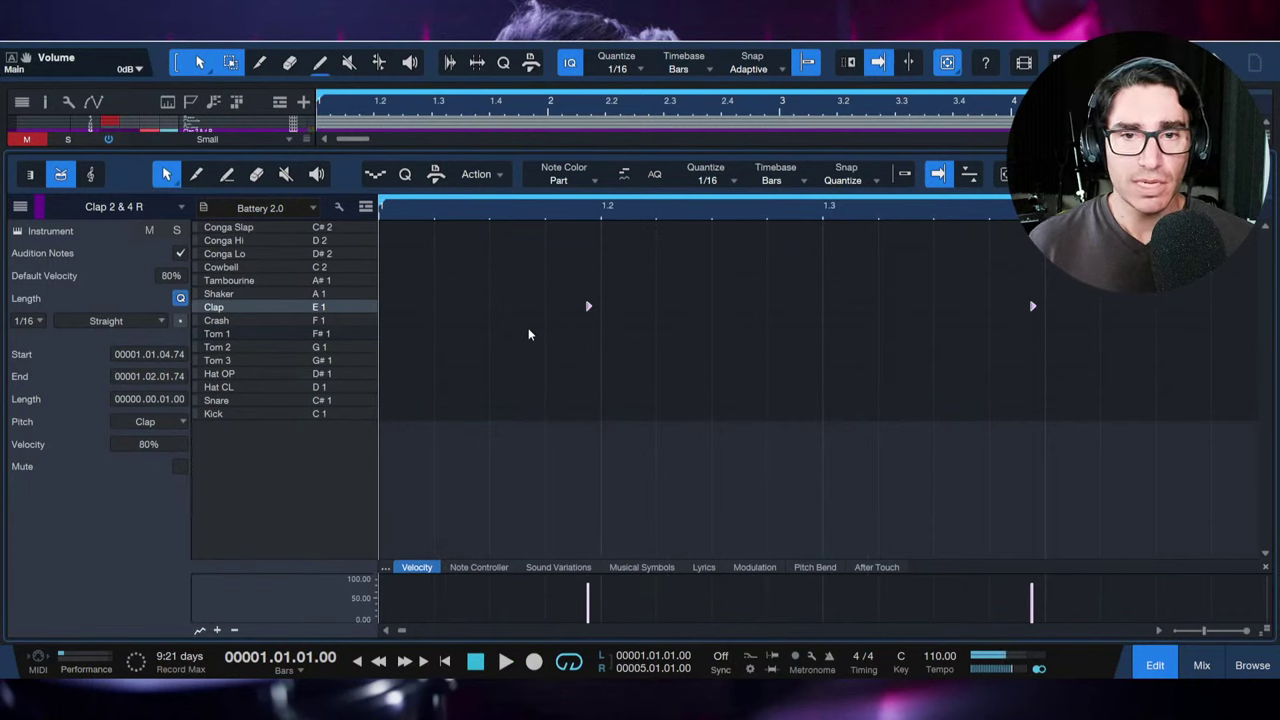
Step: Try shifting the clap notes even earlier, to a start of 00001.01.04.53, listen, and quantize them back onto the beats
left_click_drag(594, 306, 579, 310)
key("space")
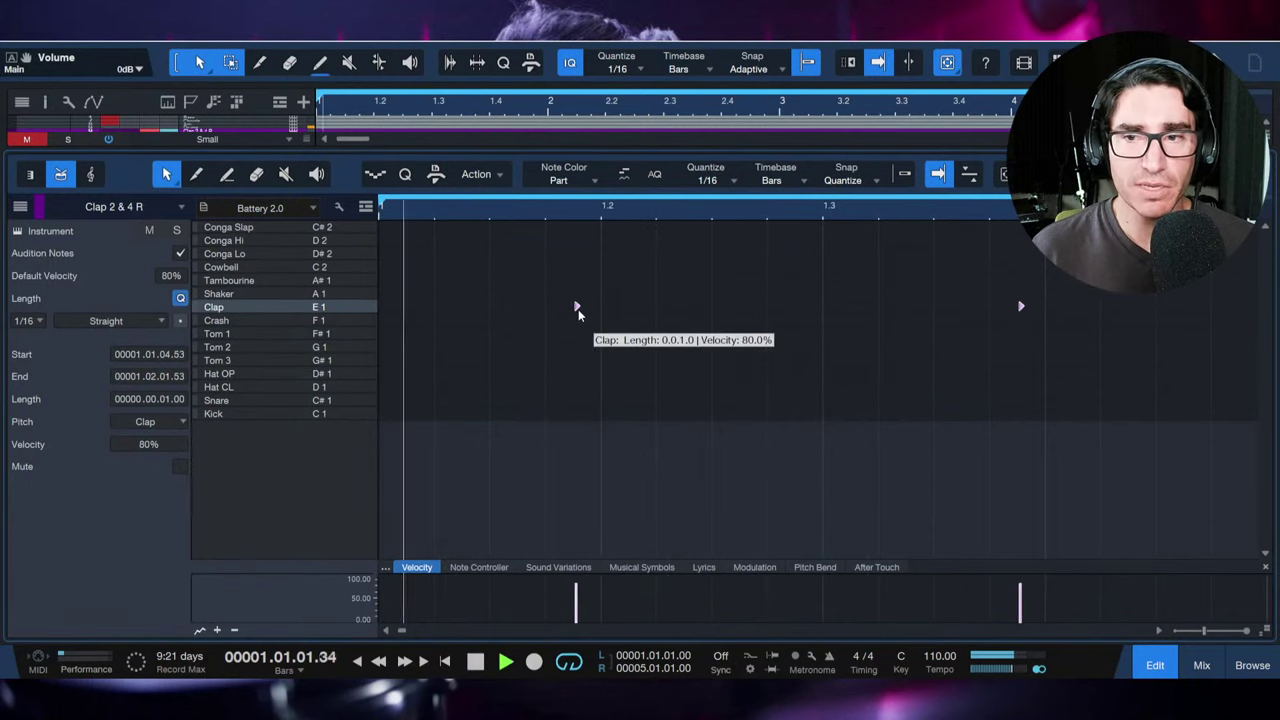
key("space")
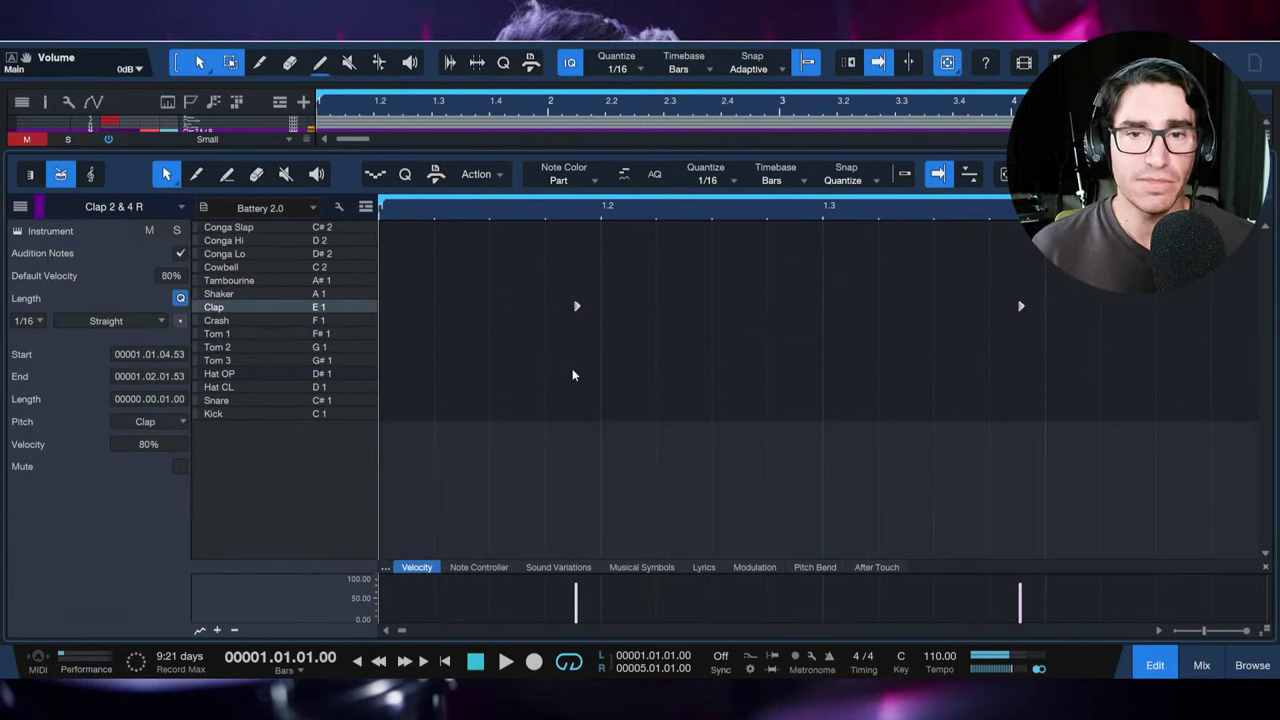
key("ctrl+z")
key("q")
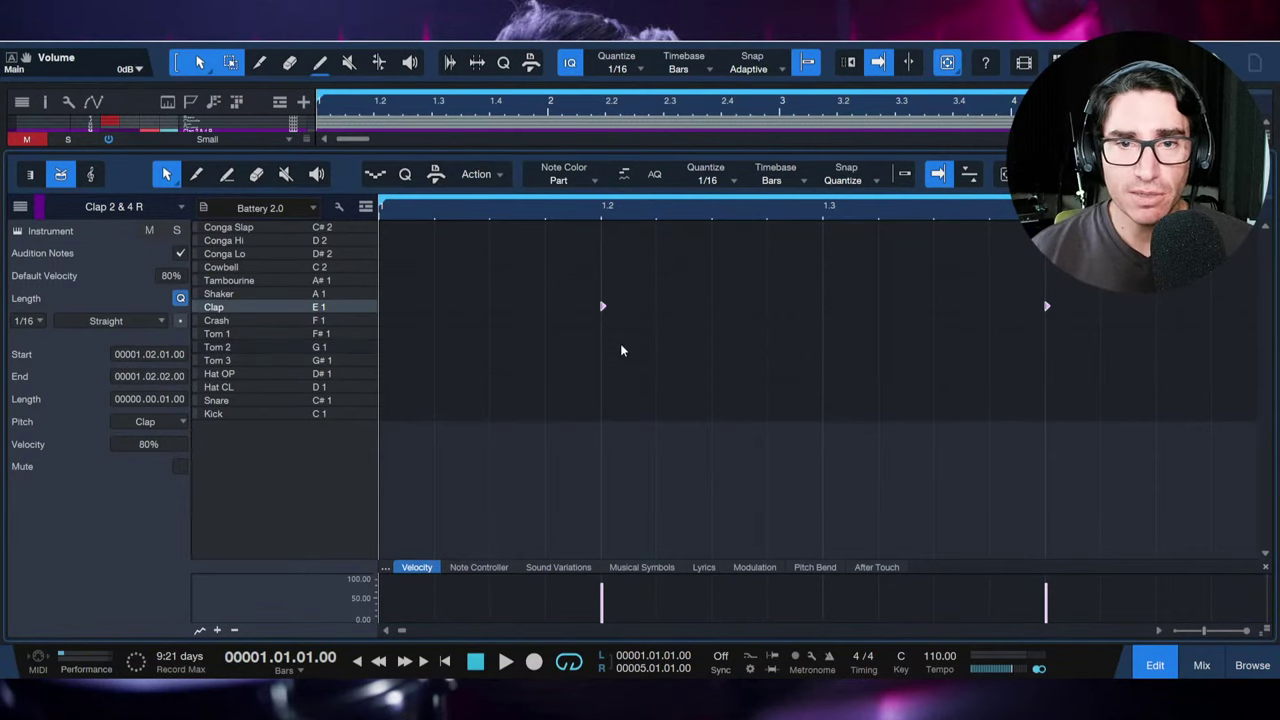
Step: Nudge all selected clap notes slightly ahead of the beat, to a start of 00001.01.04.95
left_click_drag(606, 209, 611, 233)
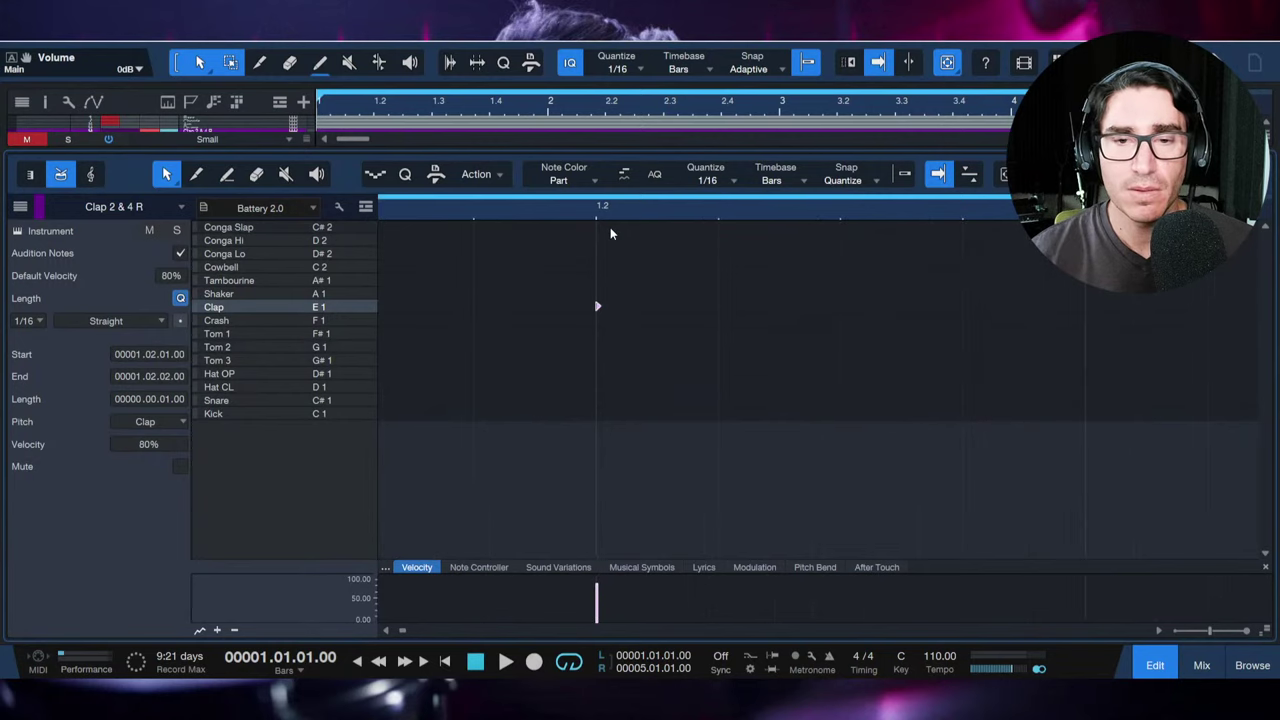
key("ctrl+alt+Left")
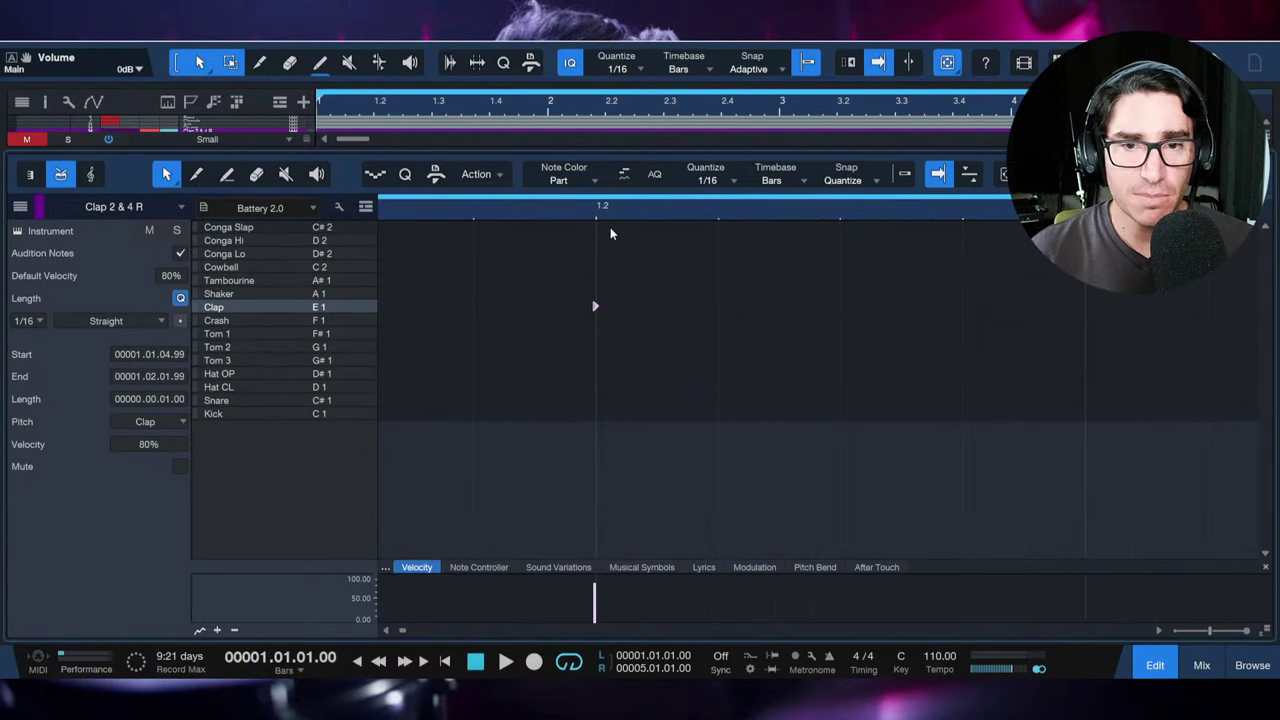
key("ctrl+alt+Left")
key("ctrl+alt+Left")
key("ctrl+alt+Left")
key("ctrl+alt+Left")
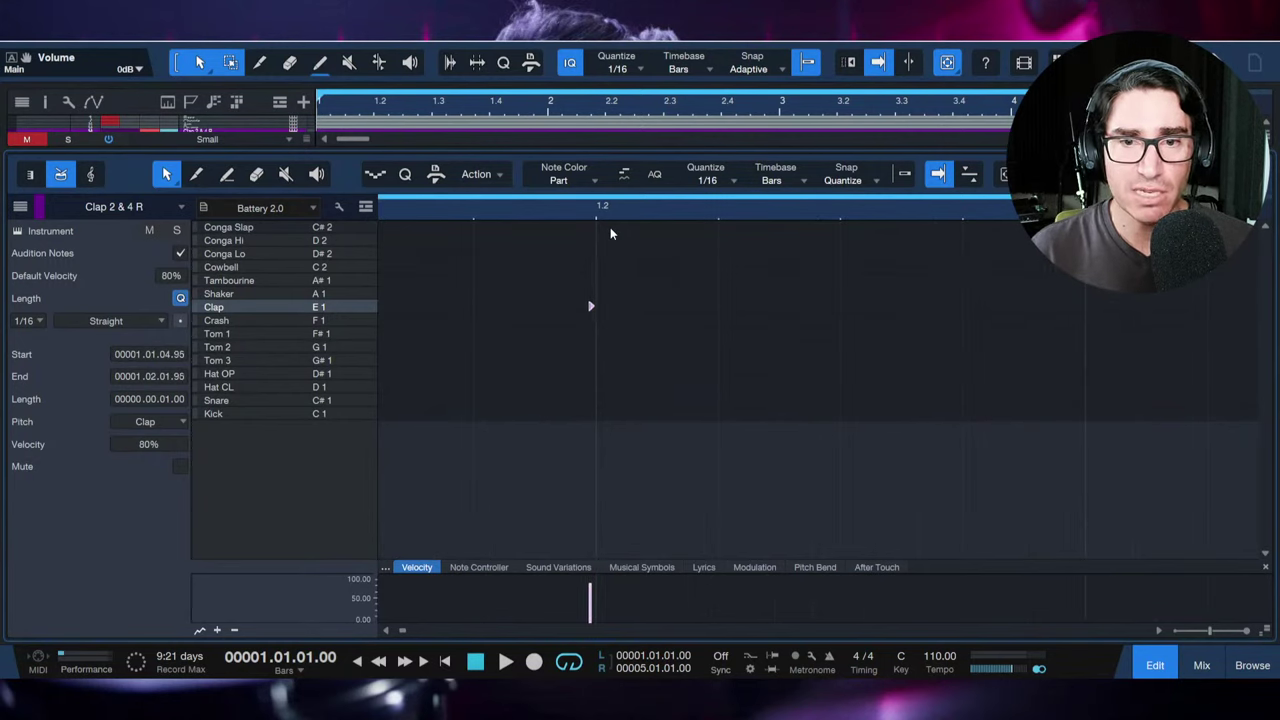
Step: Play the claps against the drums and nudge them further ahead, to a start of 00001.01.04.88
key("space")
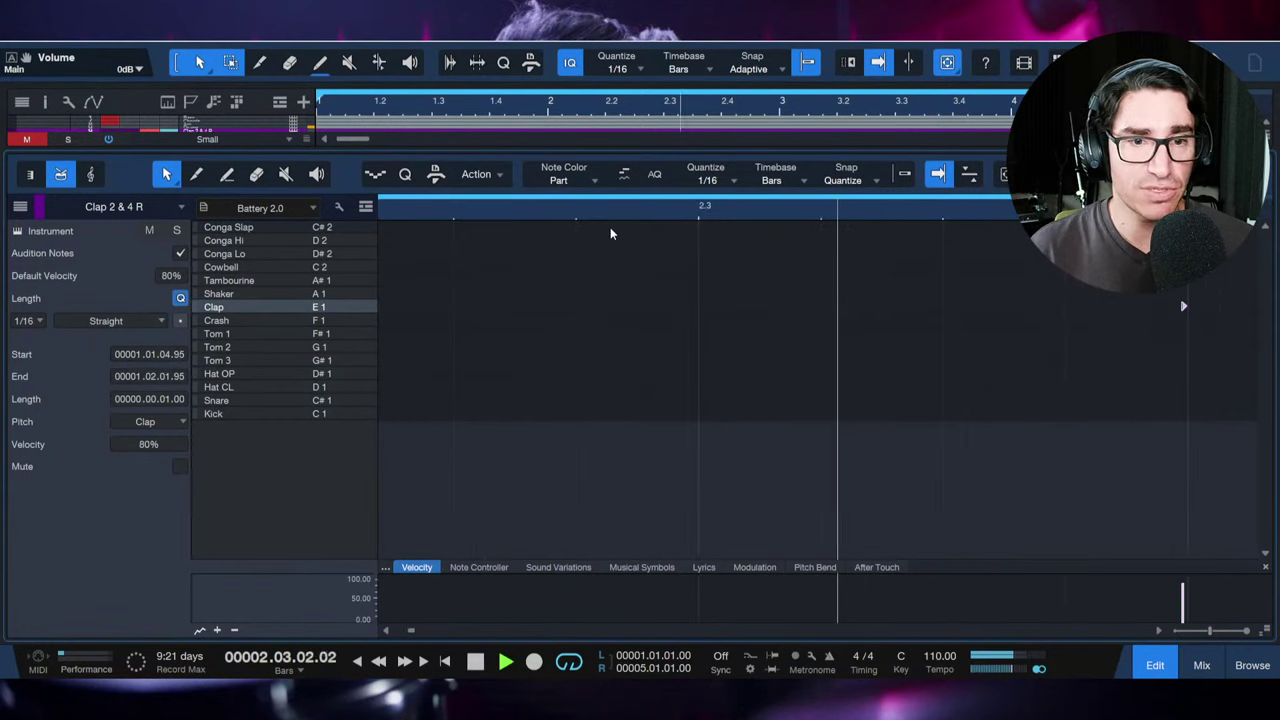
key("space")
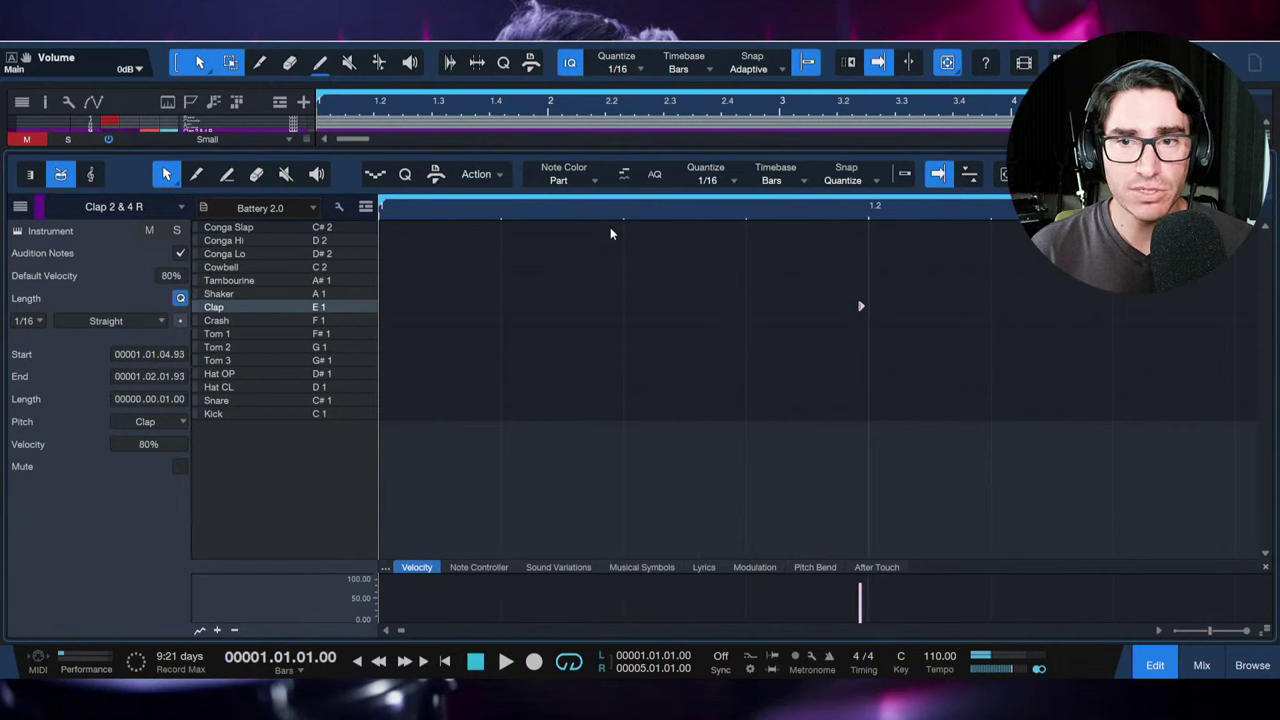
key("space")
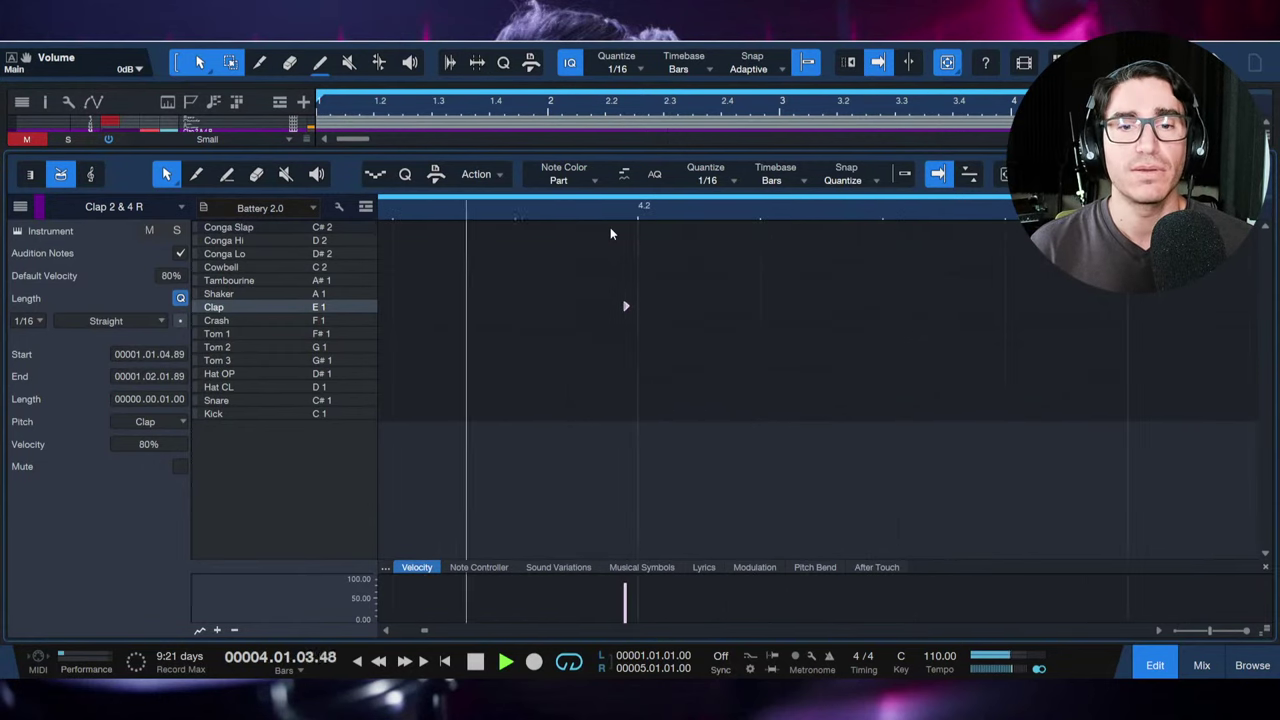
key("space")
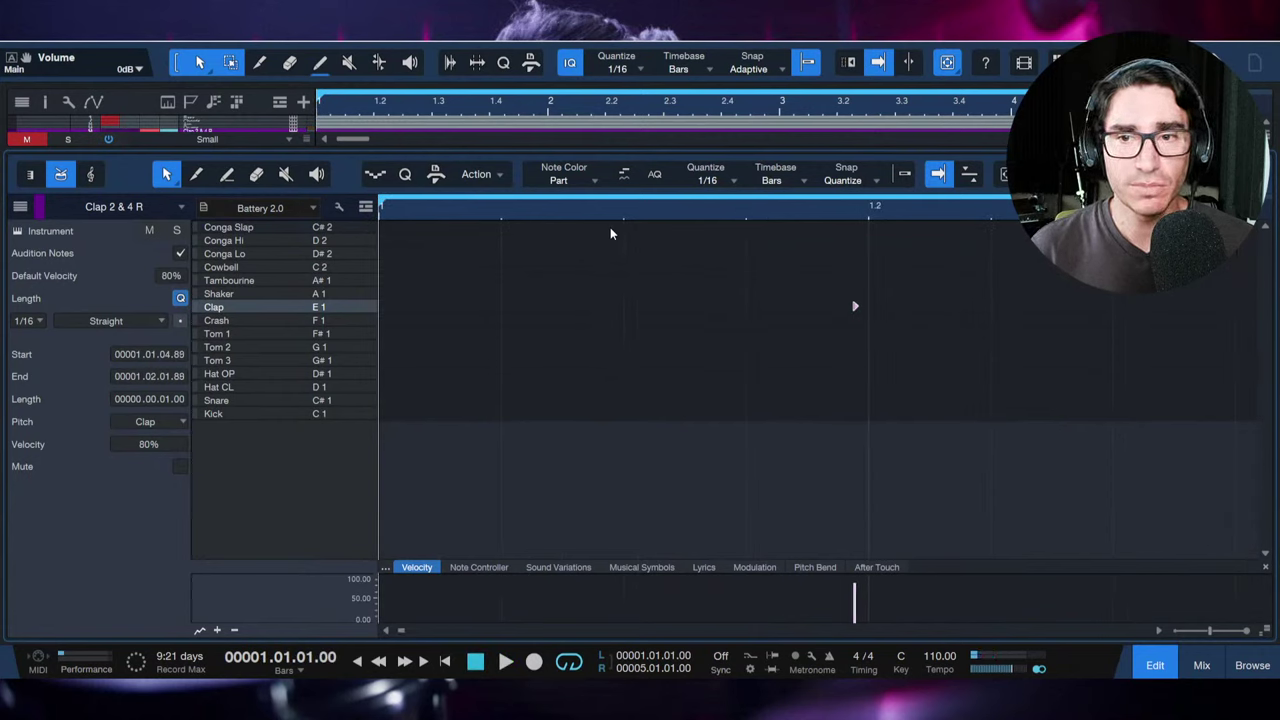
key("f")
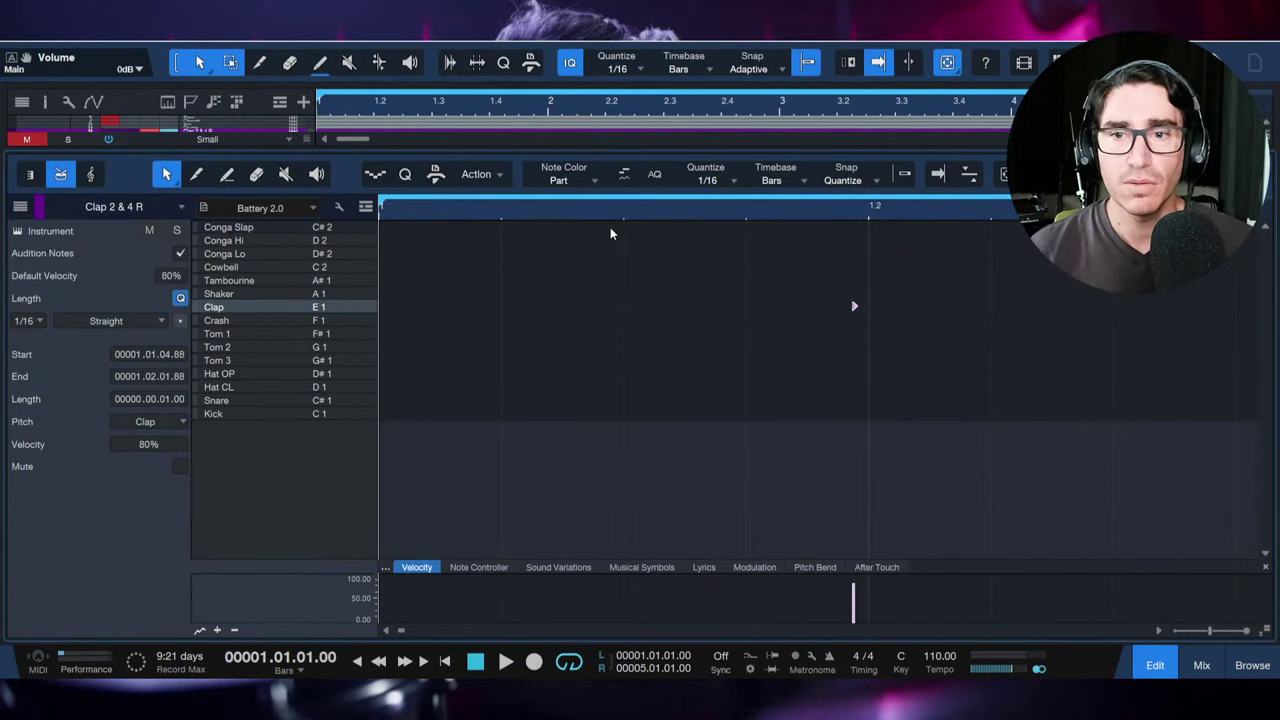
Step: Compare the claps against the drums and fine-tune the selected notes' timing to a start of 00001.01.04.87
key("space")
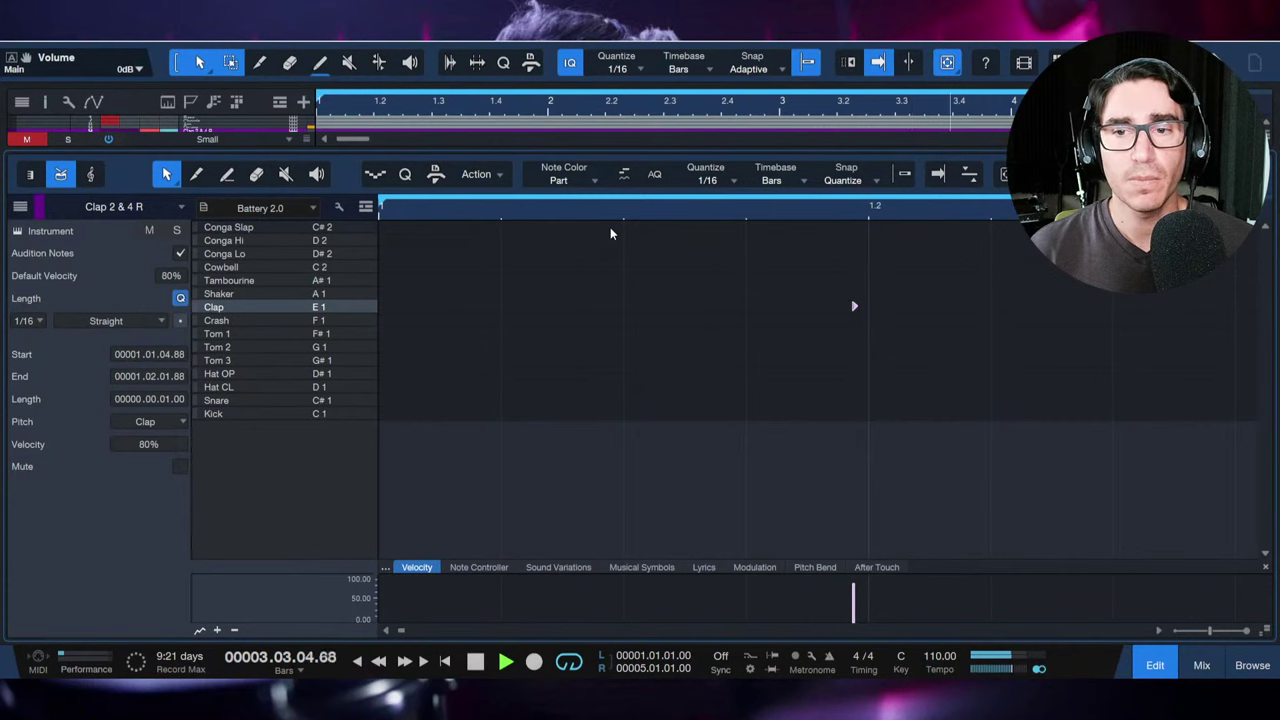
key("space")
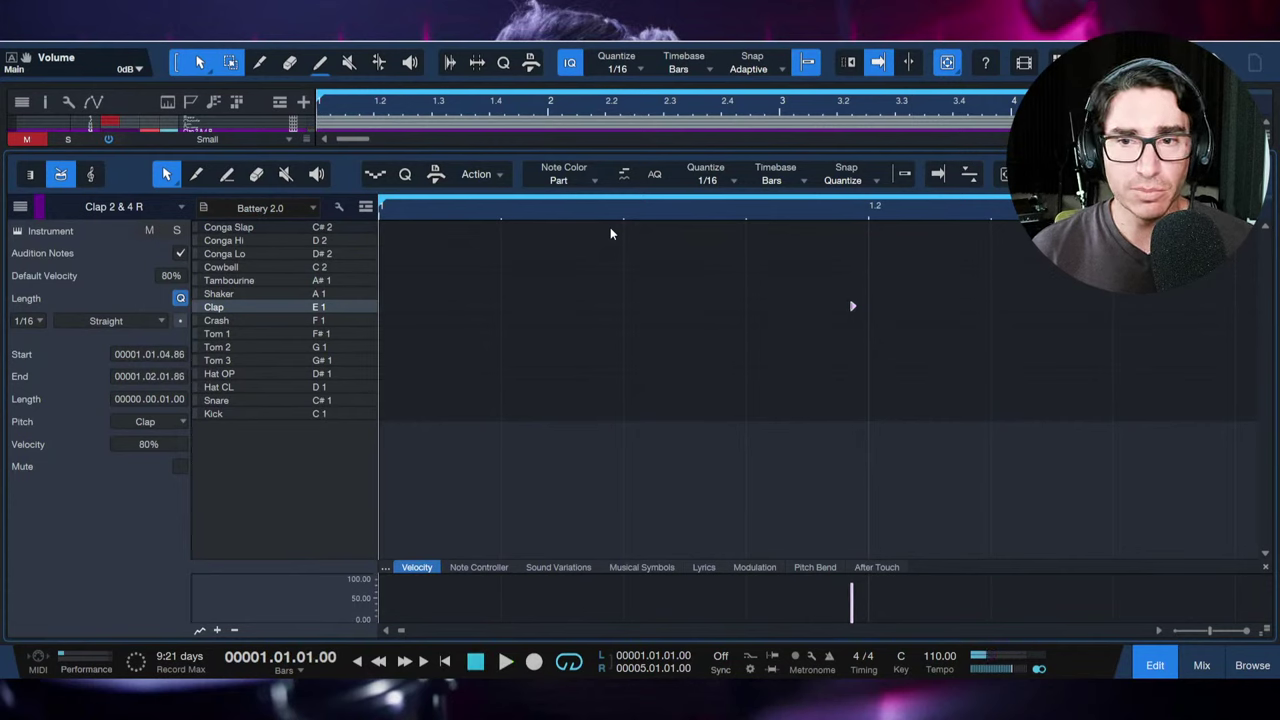
key("space")
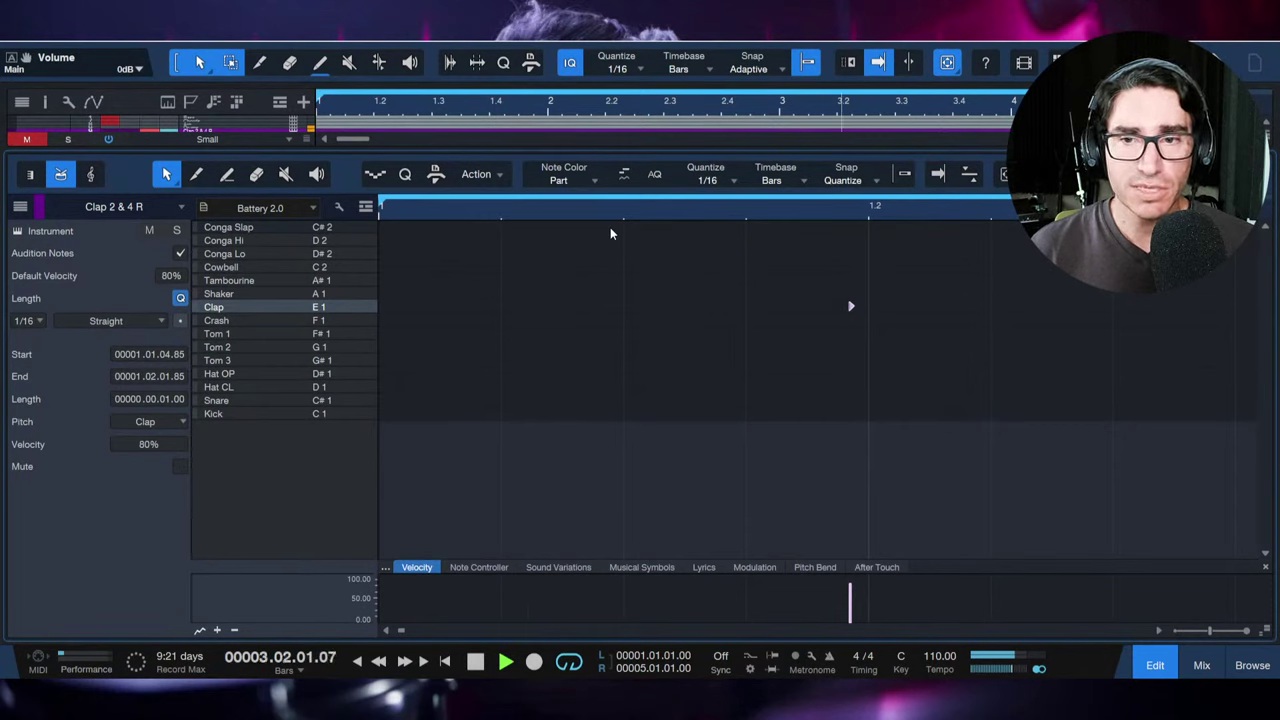
key("space")
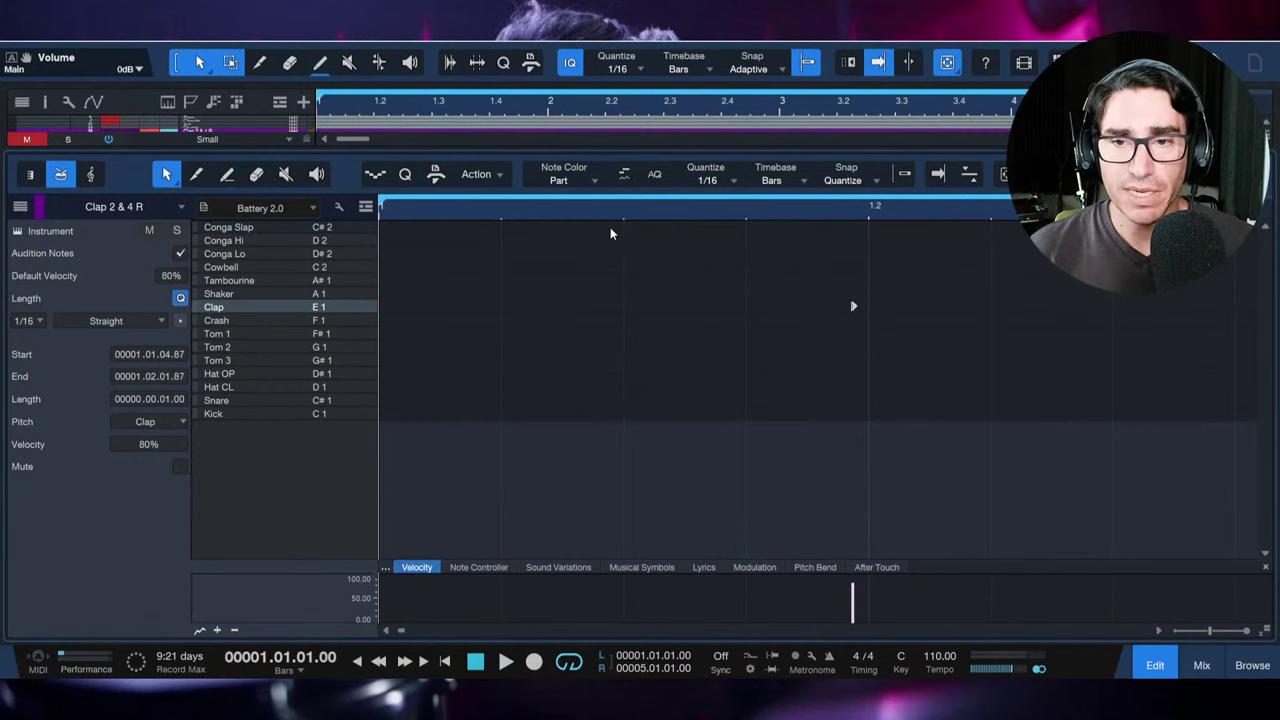
key("space")
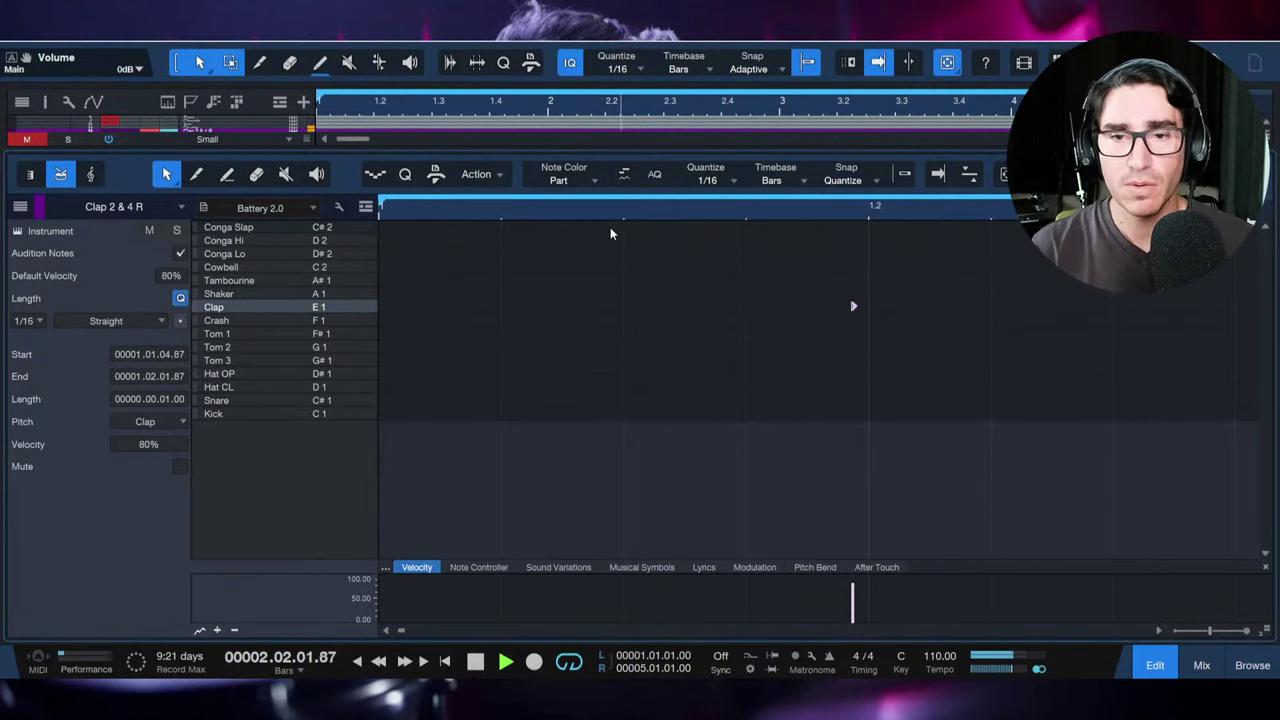
key("z")
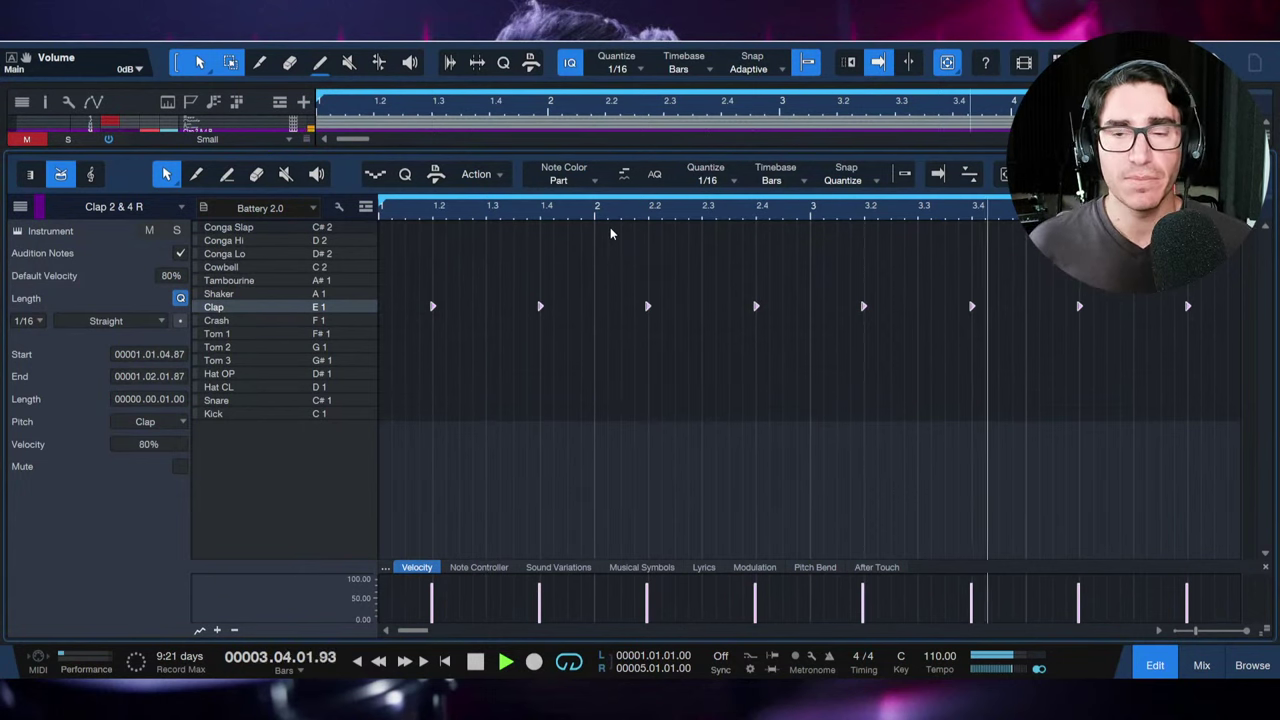
key("space")
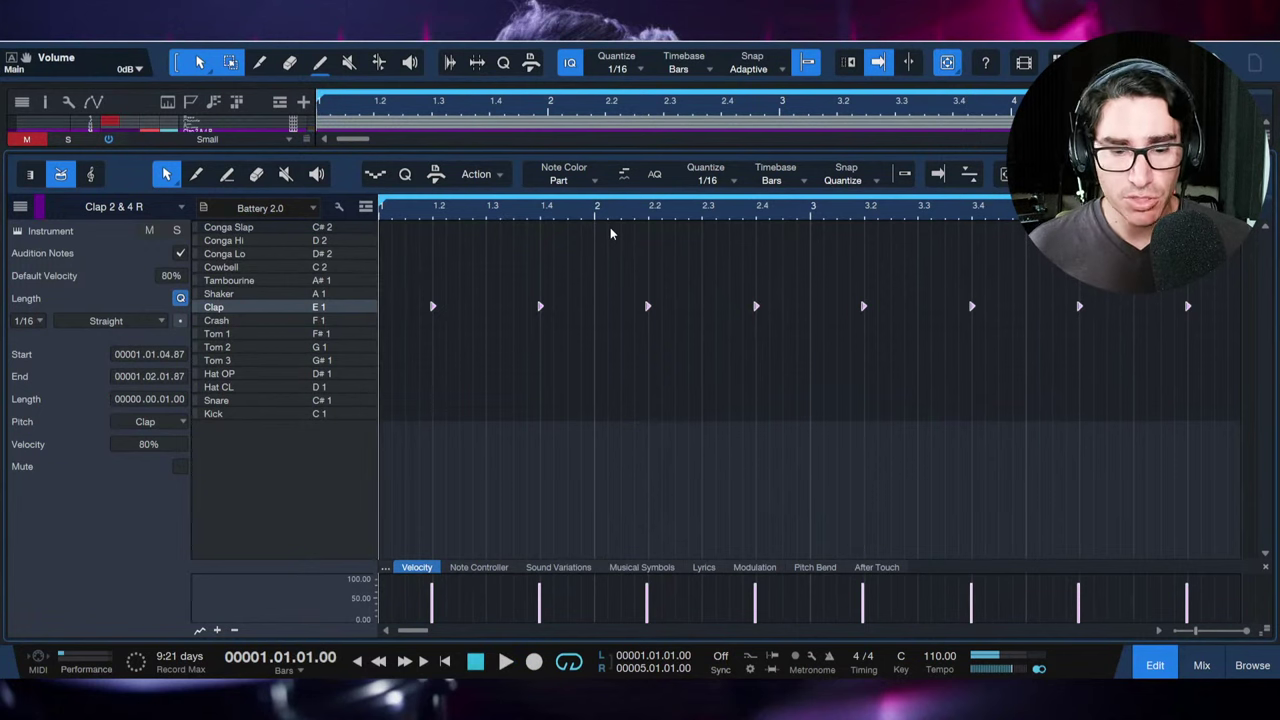
Step: Quantize the clap notes back onto the beats and listen to them with the drums
key("q")
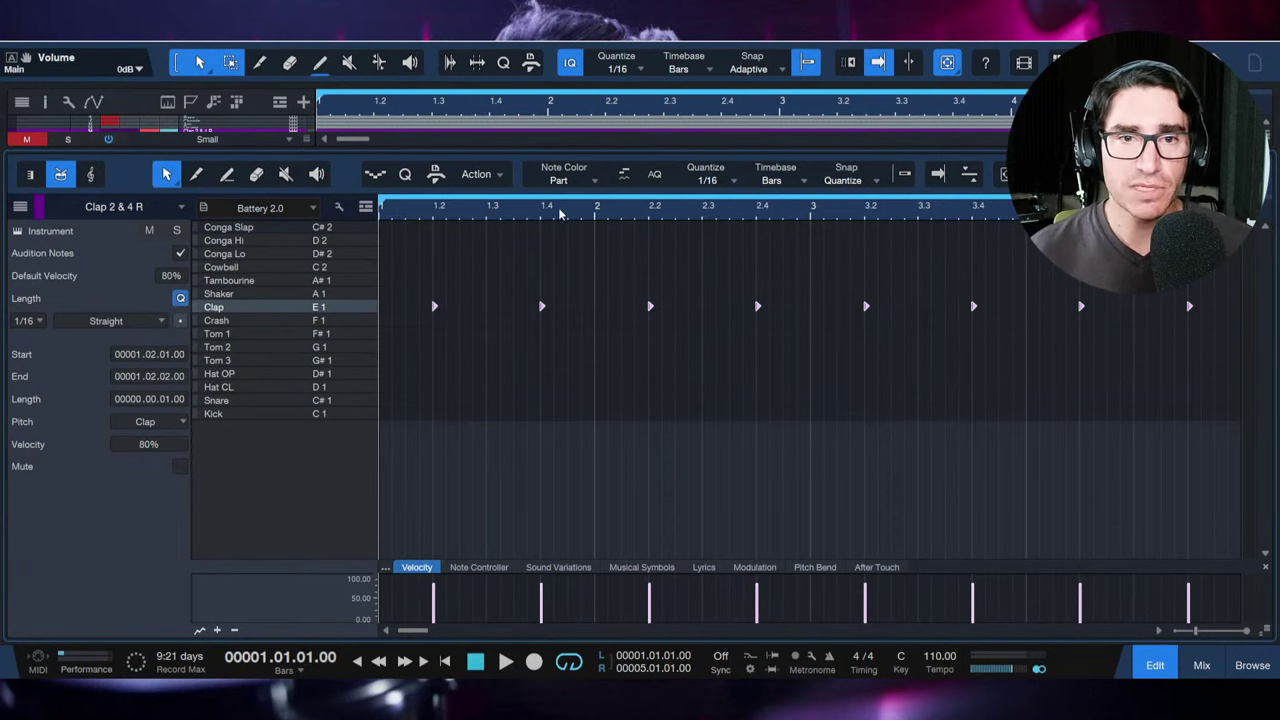
left_click_drag(442, 218, 540, 249)
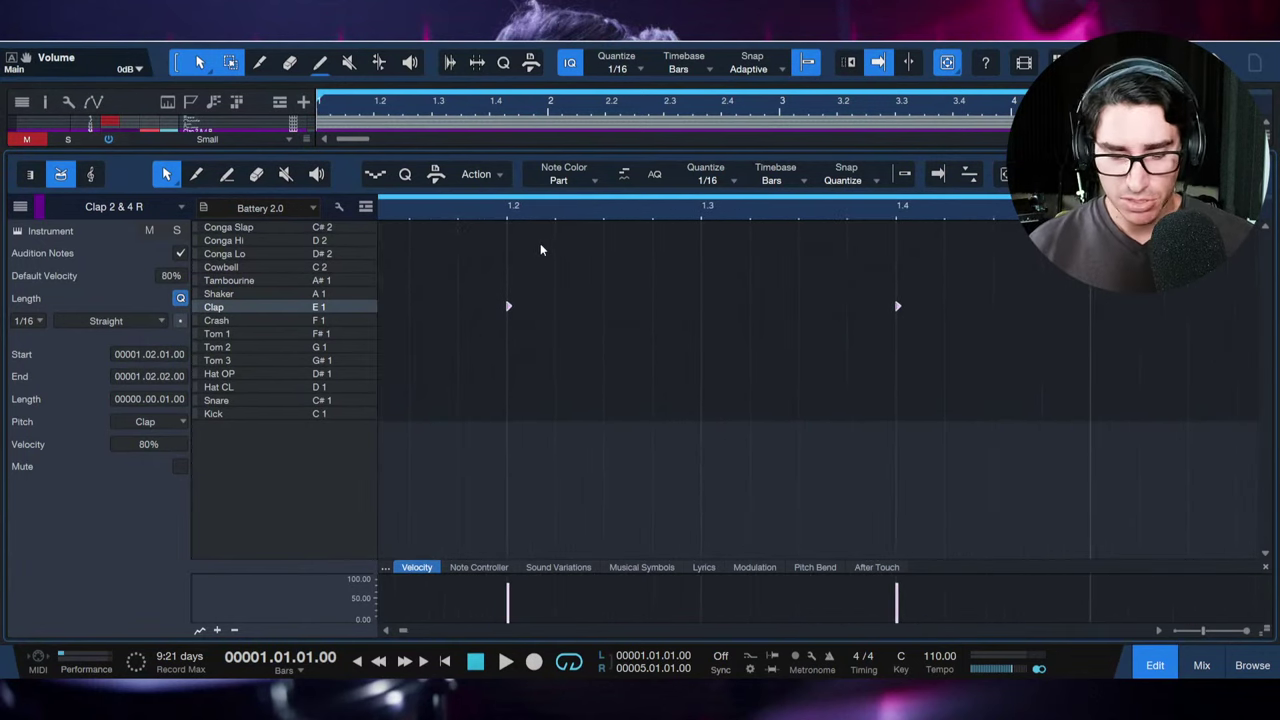
key("space")
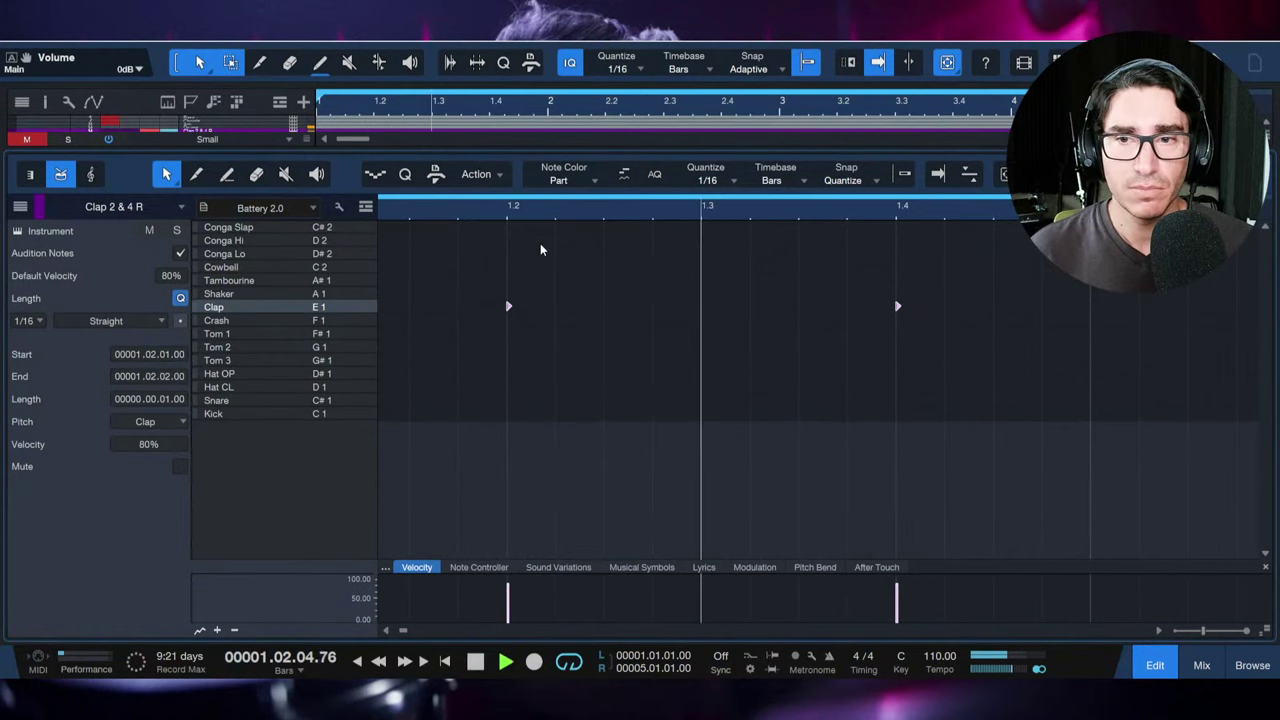
key("space")
Step: Try nudging the selected clap notes behind the beat, to a start of 00001.02.01.15, and listen to the timing
key("alt+Right")
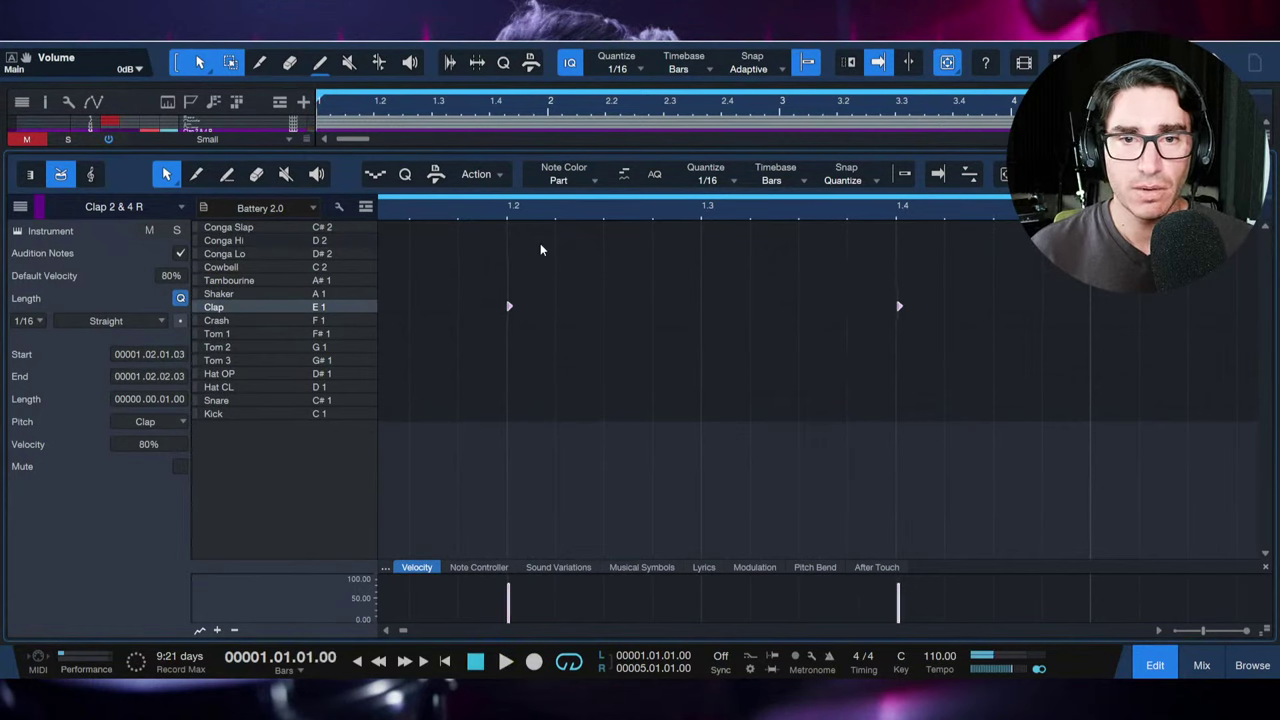
key("alt+Right")
key("alt+Right")
key("alt+Right")
key("alt+Right")
key("alt+Right")
key("alt+Right")
key("alt+Right")
key("alt+Right")
key("alt+Right")
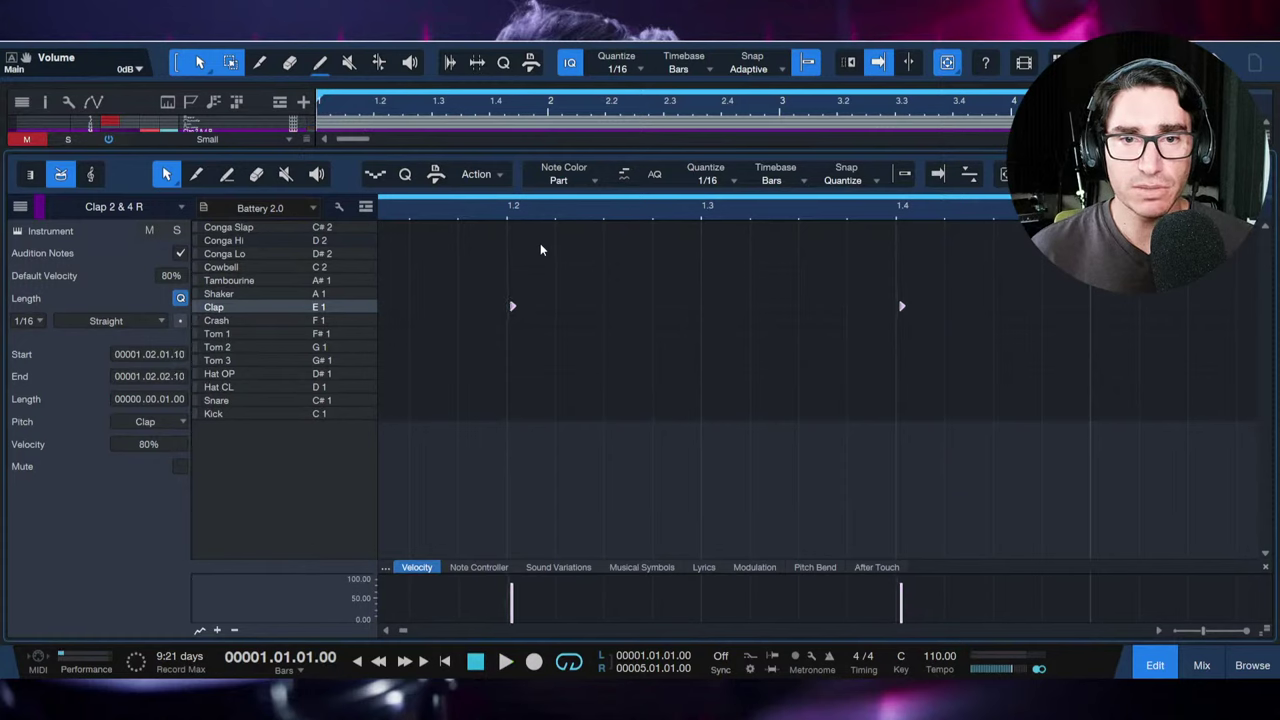
key("space")
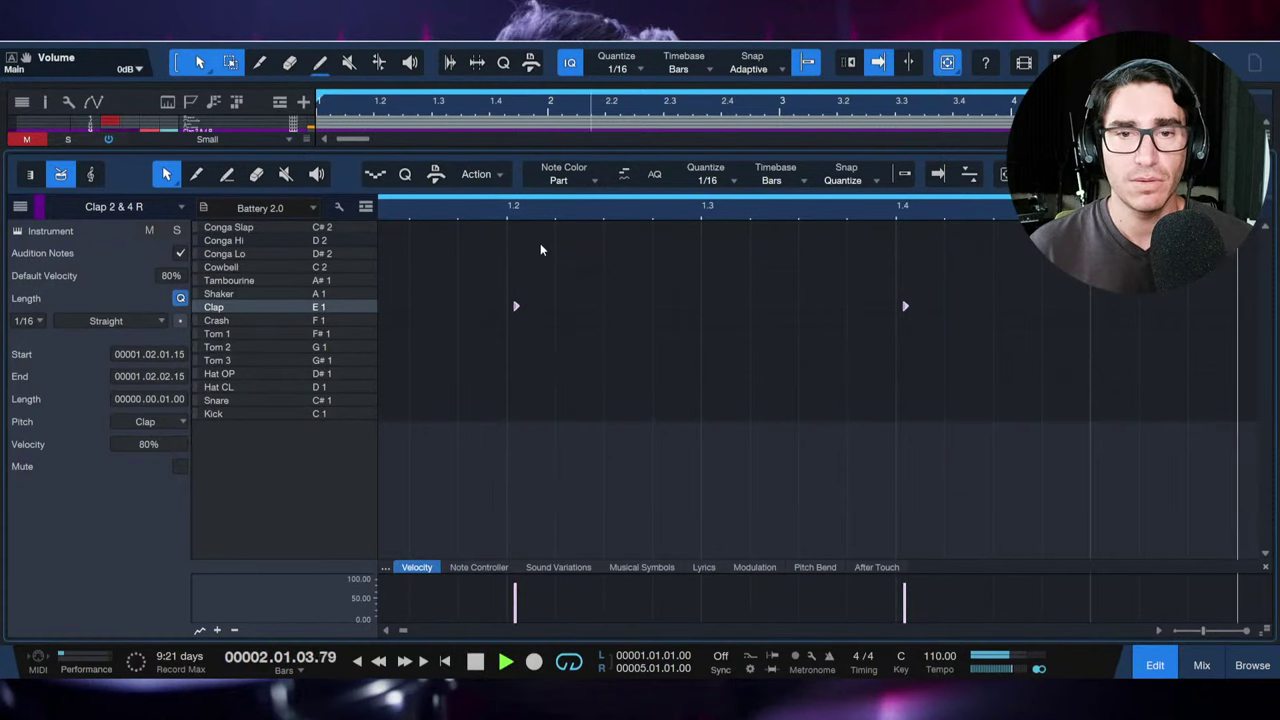
key("space")
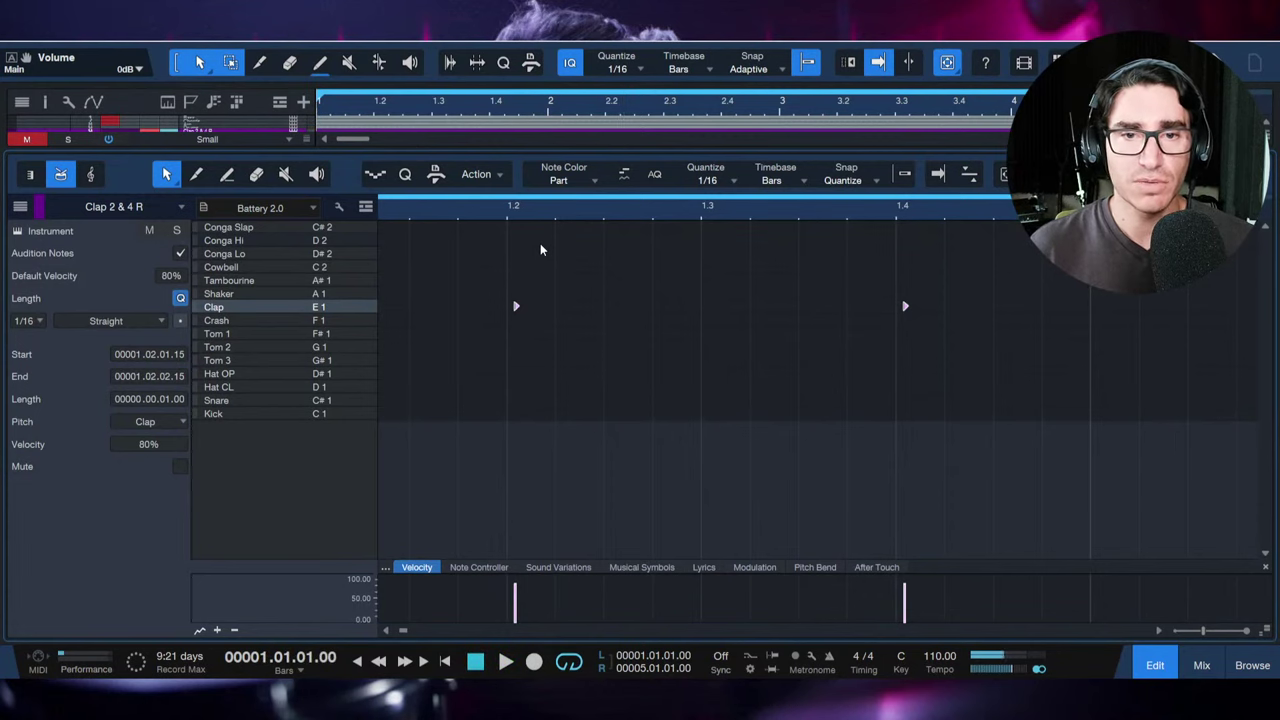
Step: Try nudging the clap notes further behind the beat, to a start of 00001.02.01.21, and play the result
key("alt+Right")
key("alt+Right")
key("alt+Right")
key("alt+Right")
key("alt+Right")
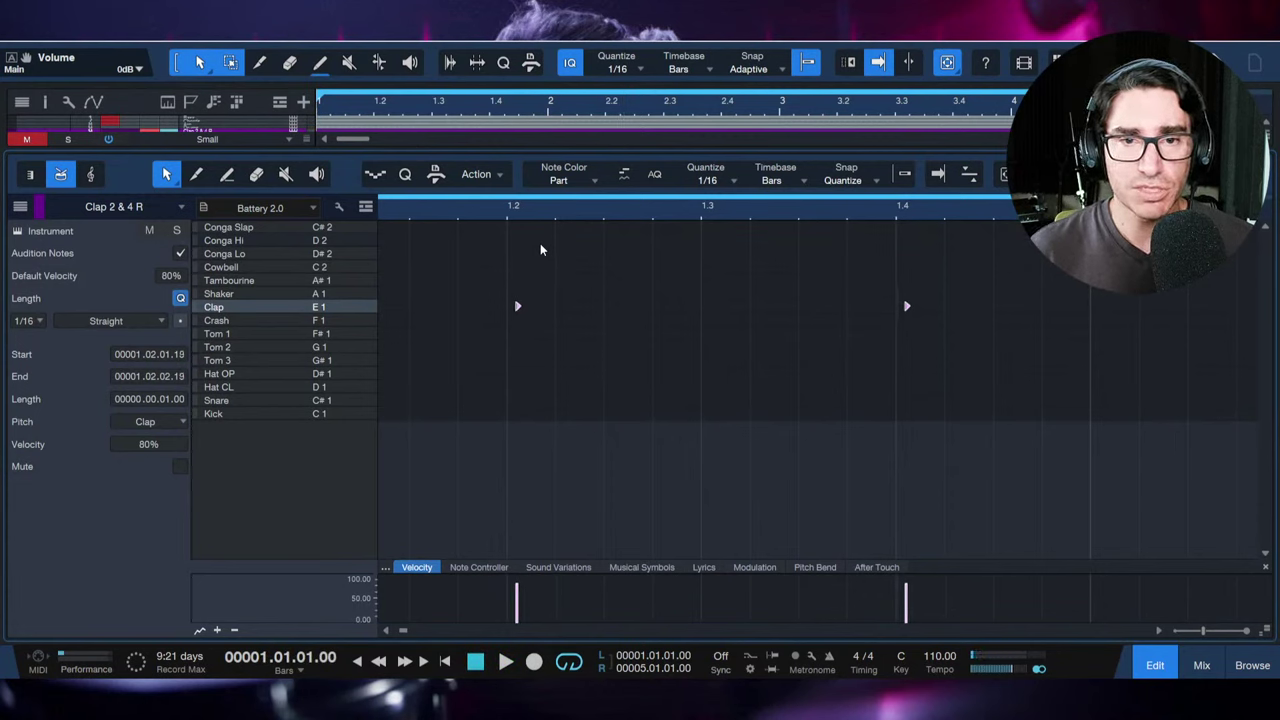
key("space")
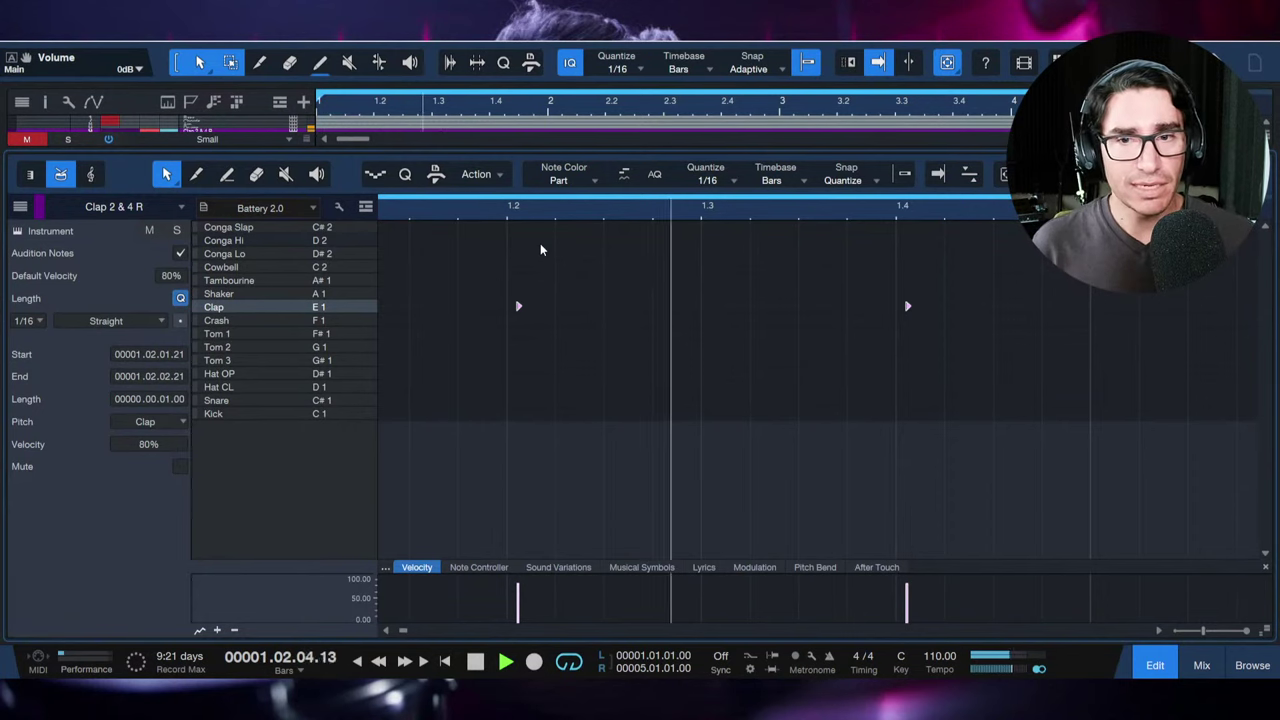
key("space")
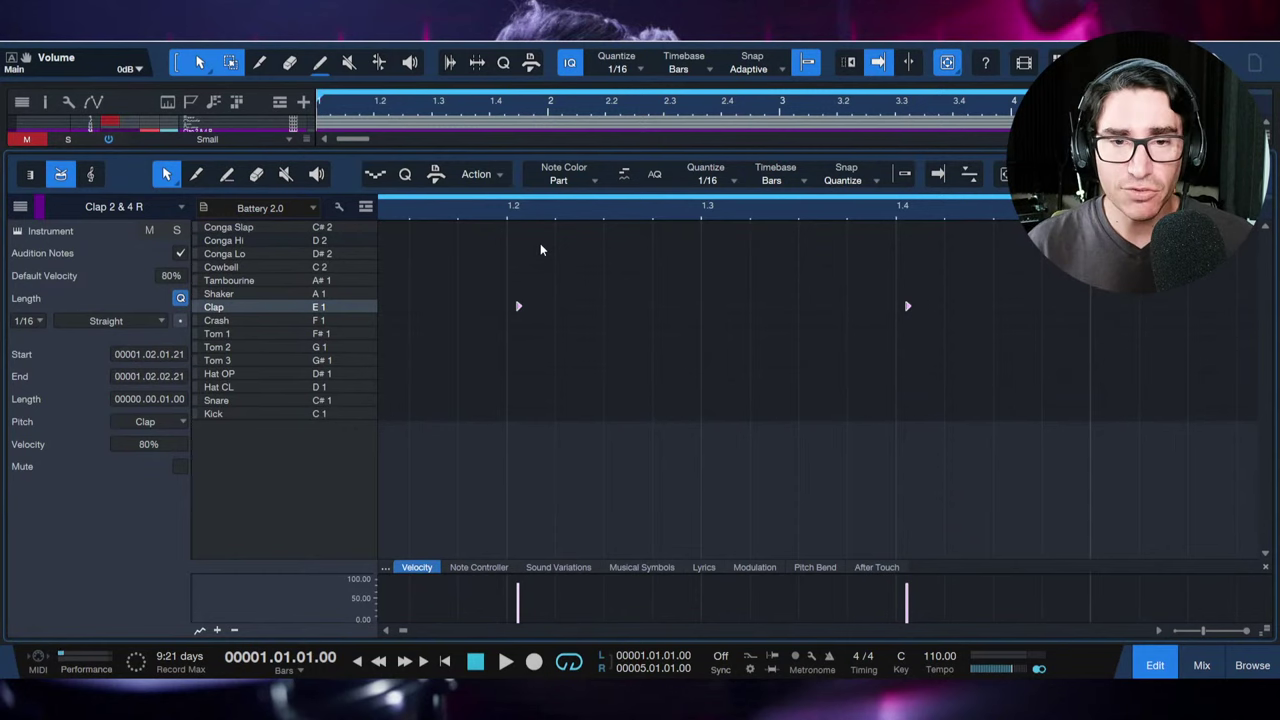
Step: Try delaying the clap notes more strongly, to a start of 00001.02.01.37, and play them against the drums
key("alt+Right")
key("alt+Right")
key("alt+Right")
key("alt+Right")
key("alt+Right")
key("alt+Right")
key("alt+Right")
key("alt+Right")
key("alt+Right")
key("alt+Right")
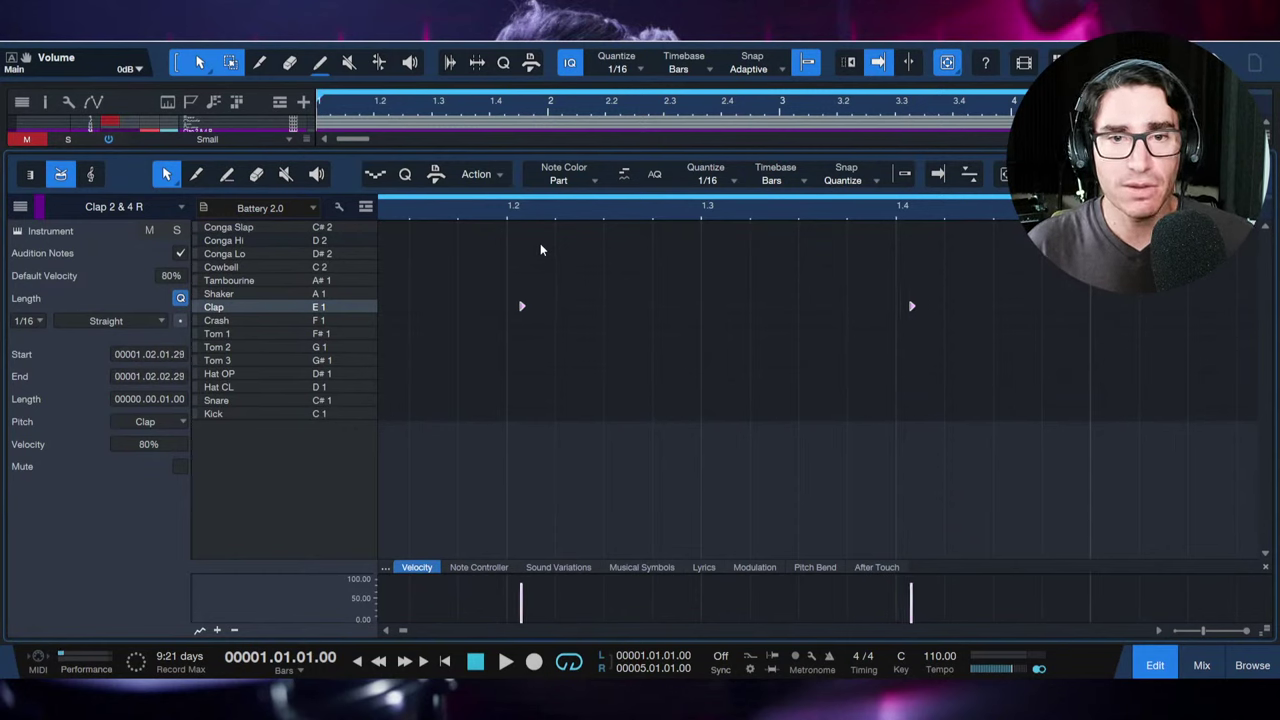
key("alt+Right")
key("alt+Right")
key("alt+Right")
key("alt+Right")
key("alt+Right")
key("alt+Right")
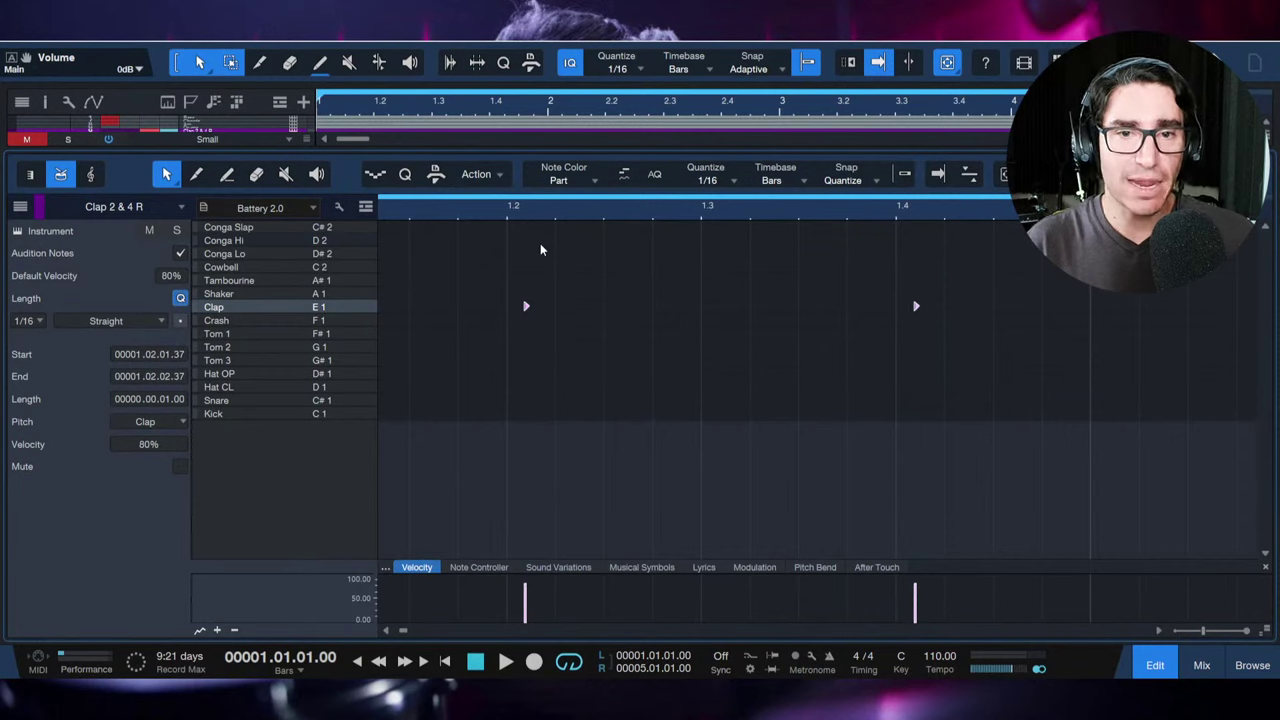
key("space")
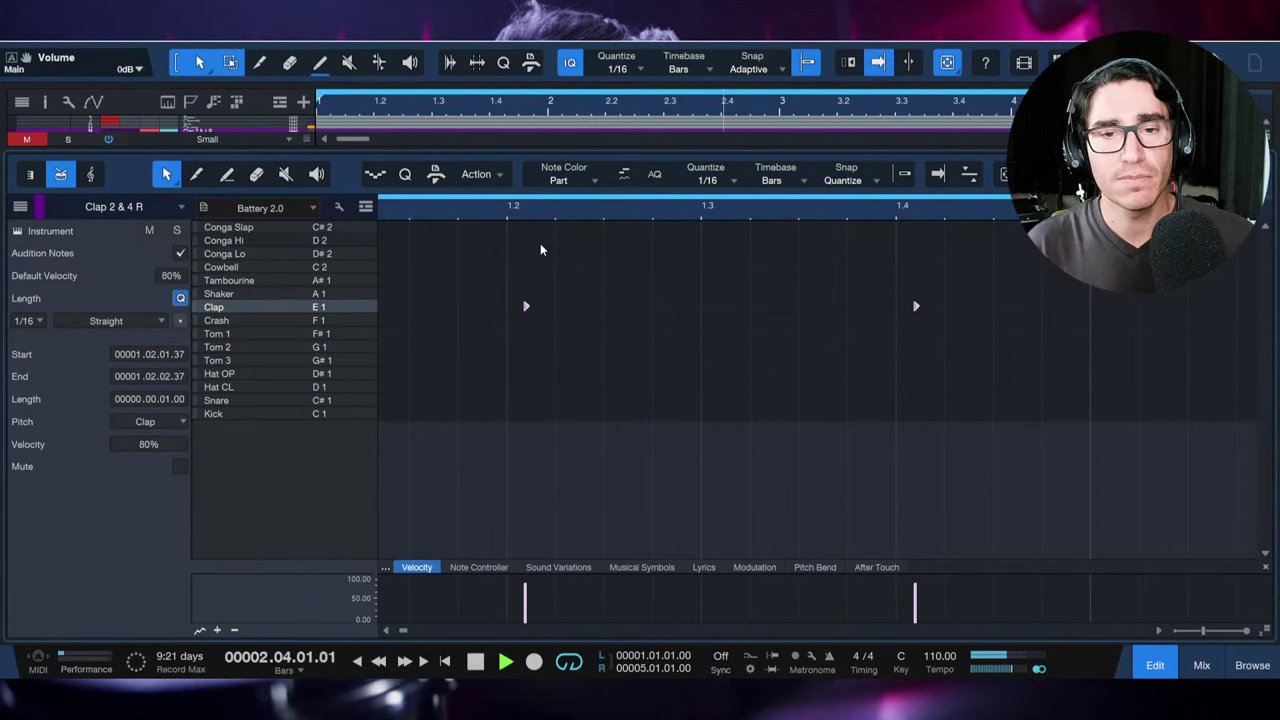
Step: Try delaying the clap notes still further, to a start of 00001.02.01.45, and listen to the loop
key("space")
key("alt+Right")
key("alt+Right")
key("alt+Right")
key("alt+Right")
key("alt+Right")
key("alt+Right")
key("alt+Right")
key("alt+Right")
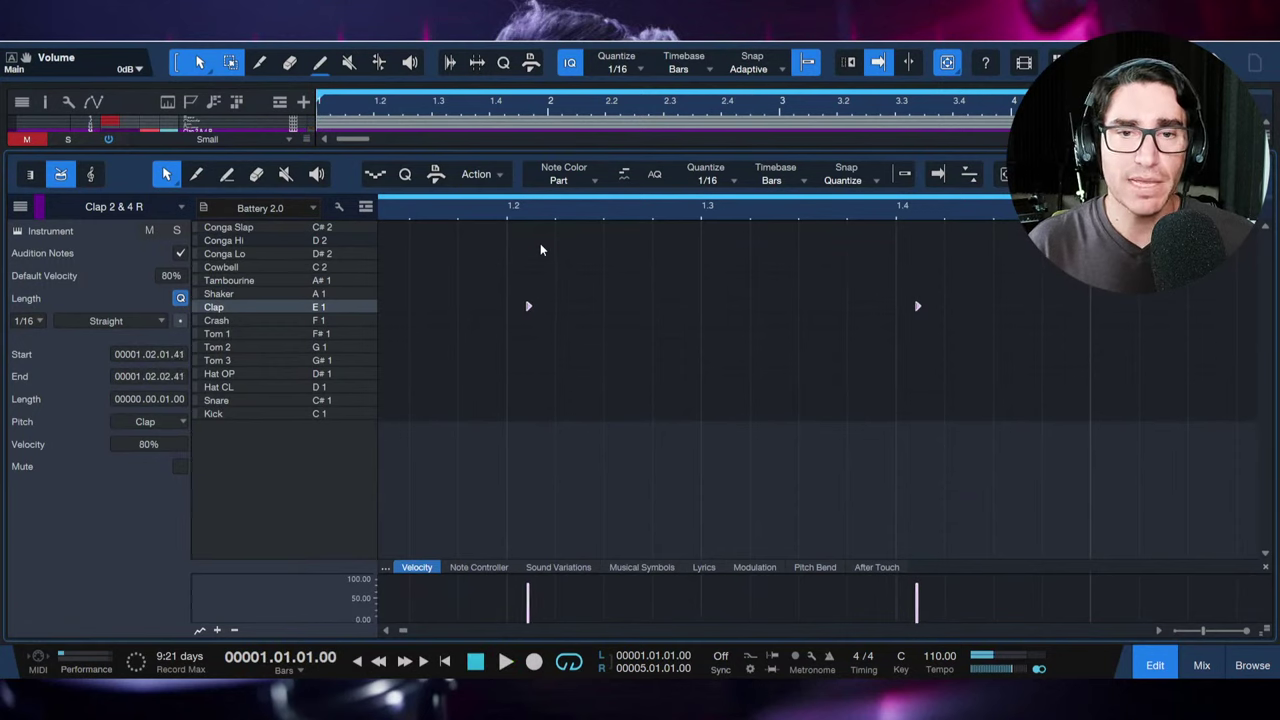
key("space")
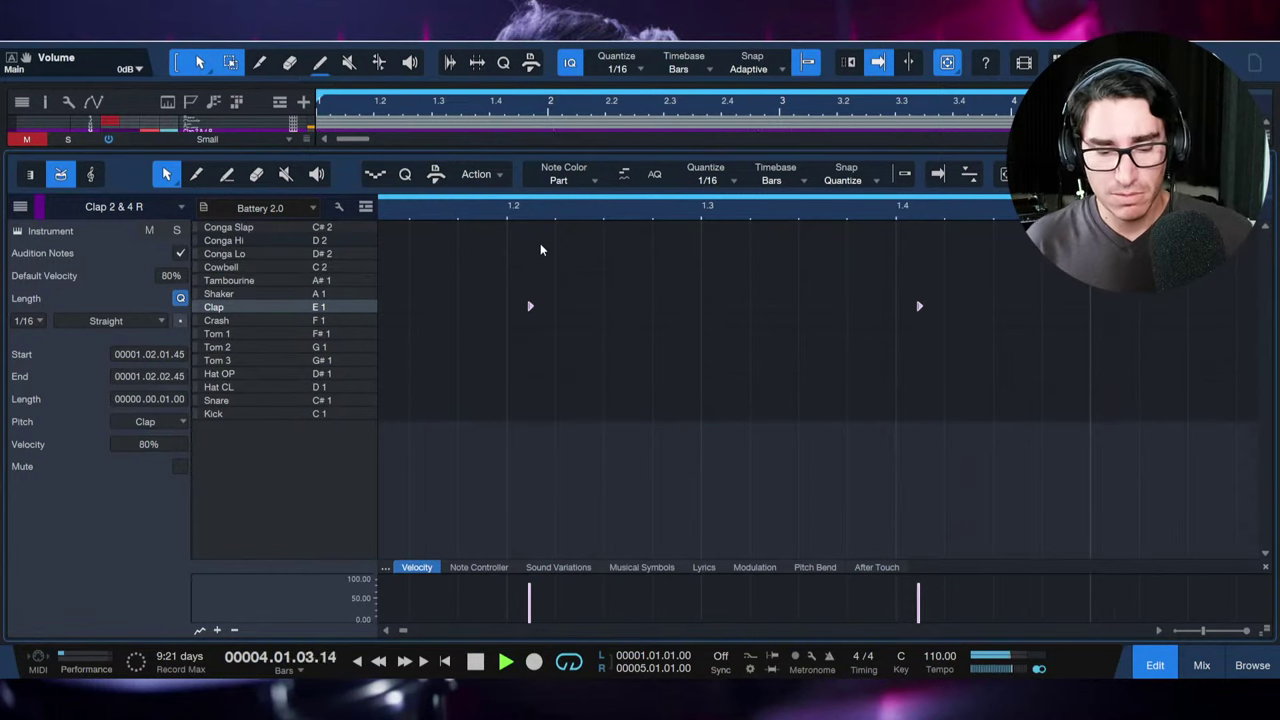
key("space")
Step: Quantize the clap notes back onto the beats and save the song
key("q")
key("ctrl+s")
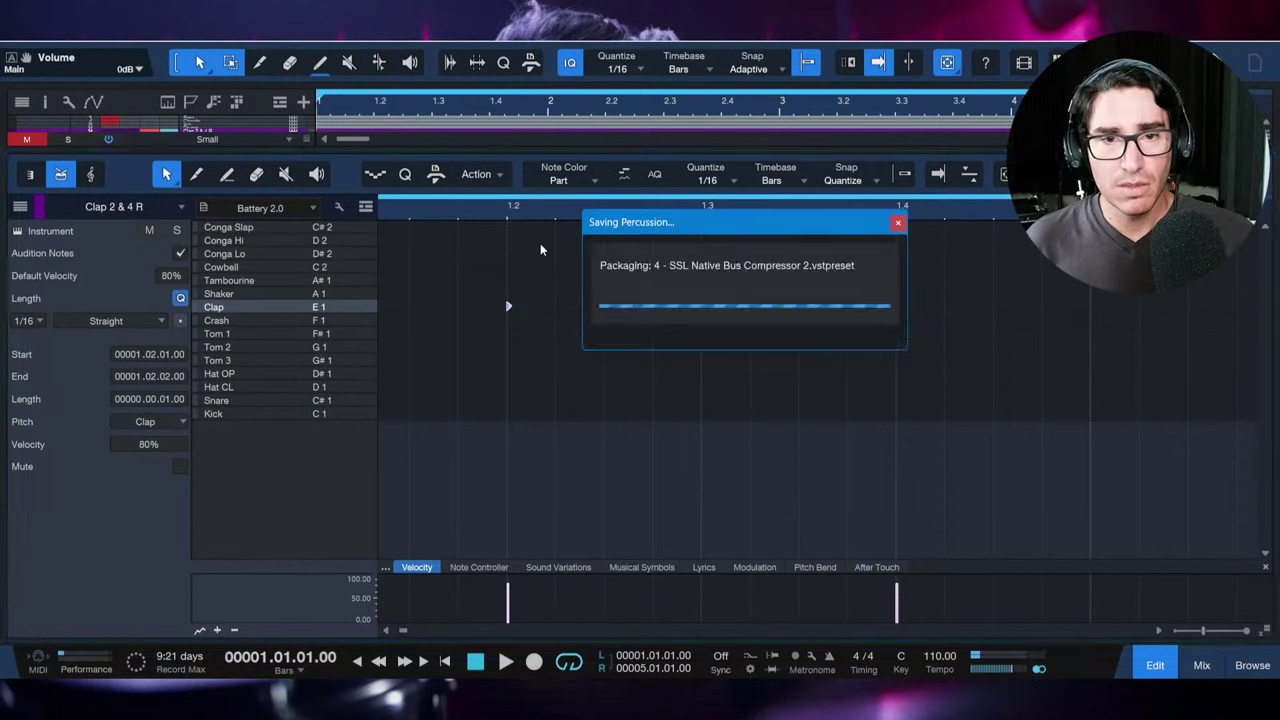
key("F2")
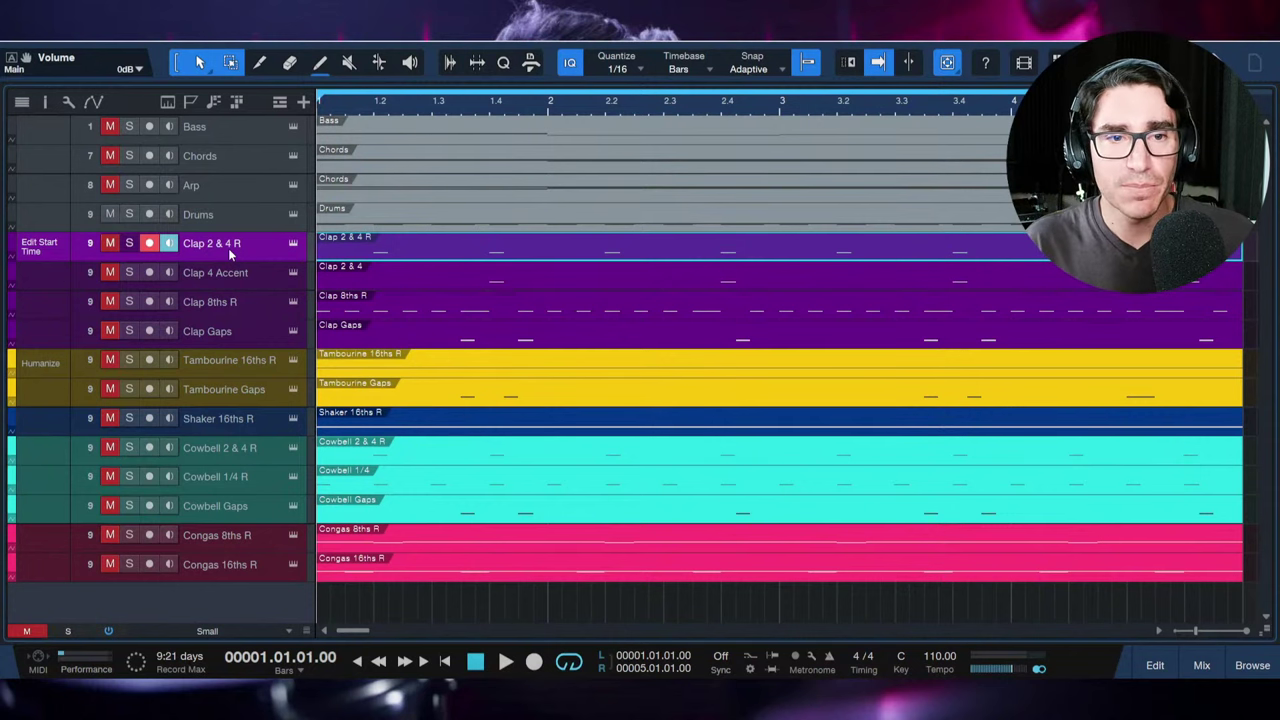
Step: Play the drums with the Clap 2 & 4 R track briefly unmuted, mute it again, and save the song
key("space")
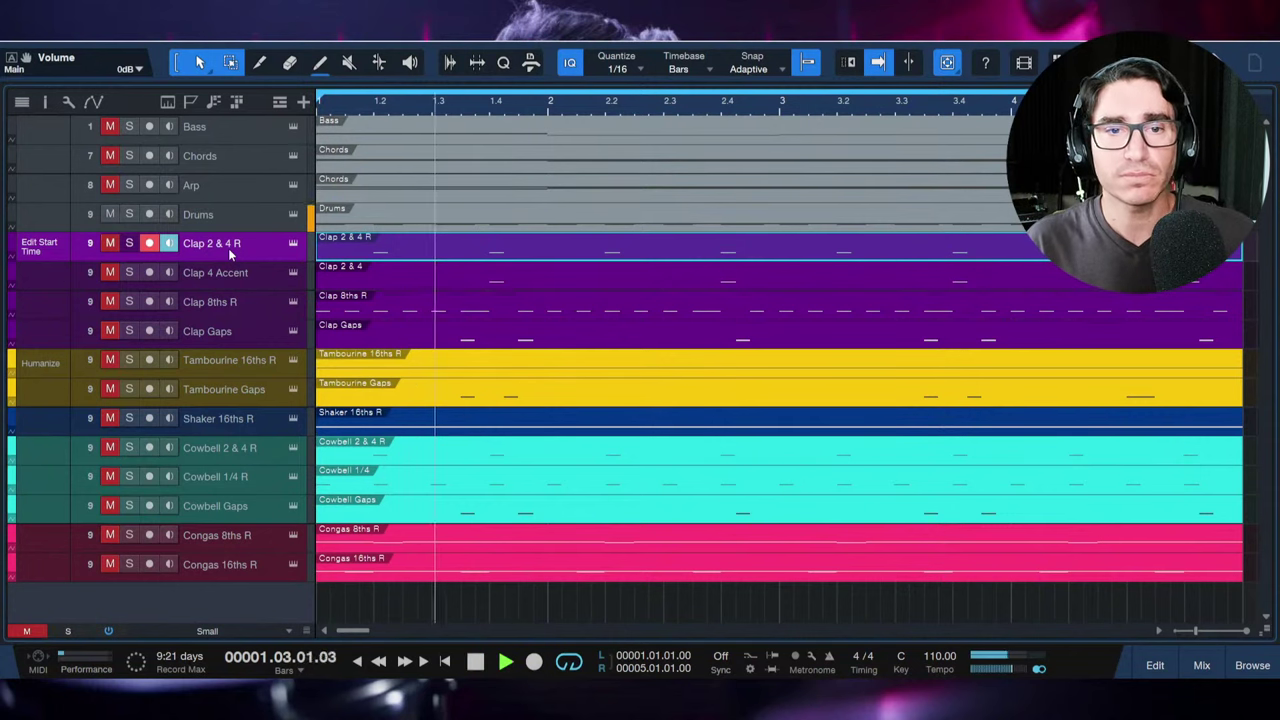
left_click(109, 245)
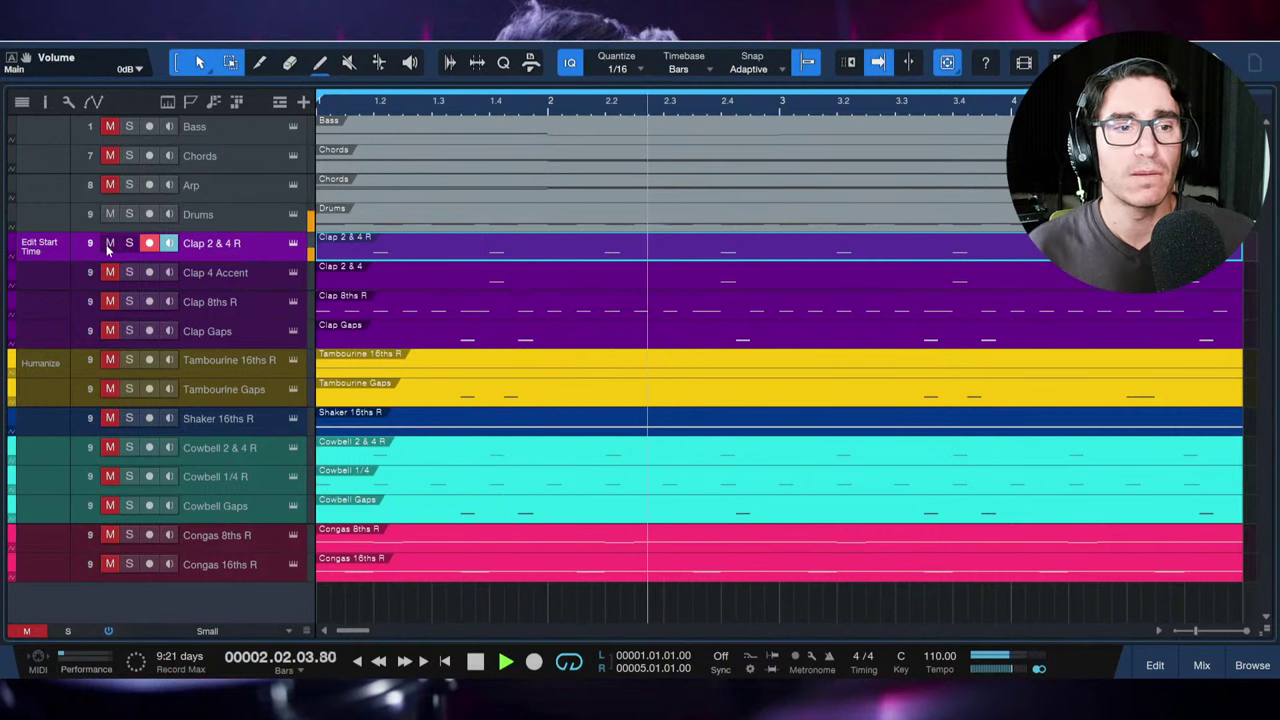
left_click(109, 247)
key("space")
key("ctrl+s")
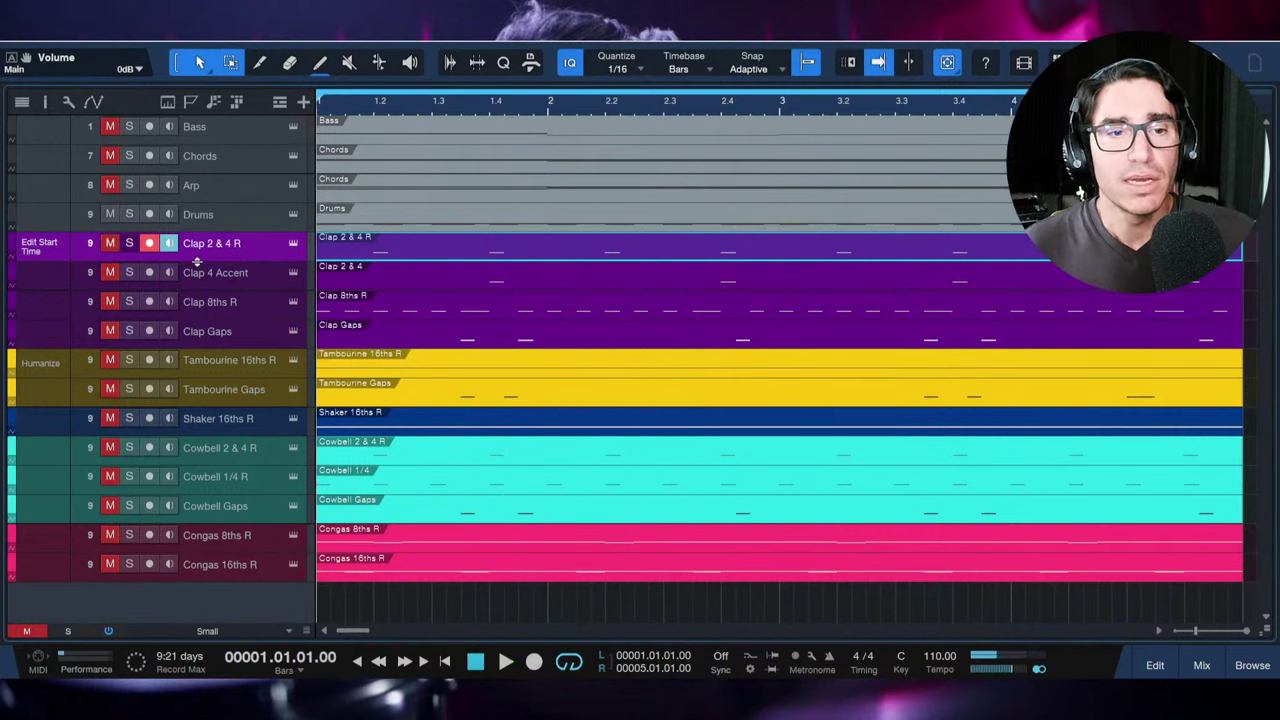
Step: Open the Clap 4 Accent track's part for editing and listen to its claps on beat 4
left_click(214, 272)
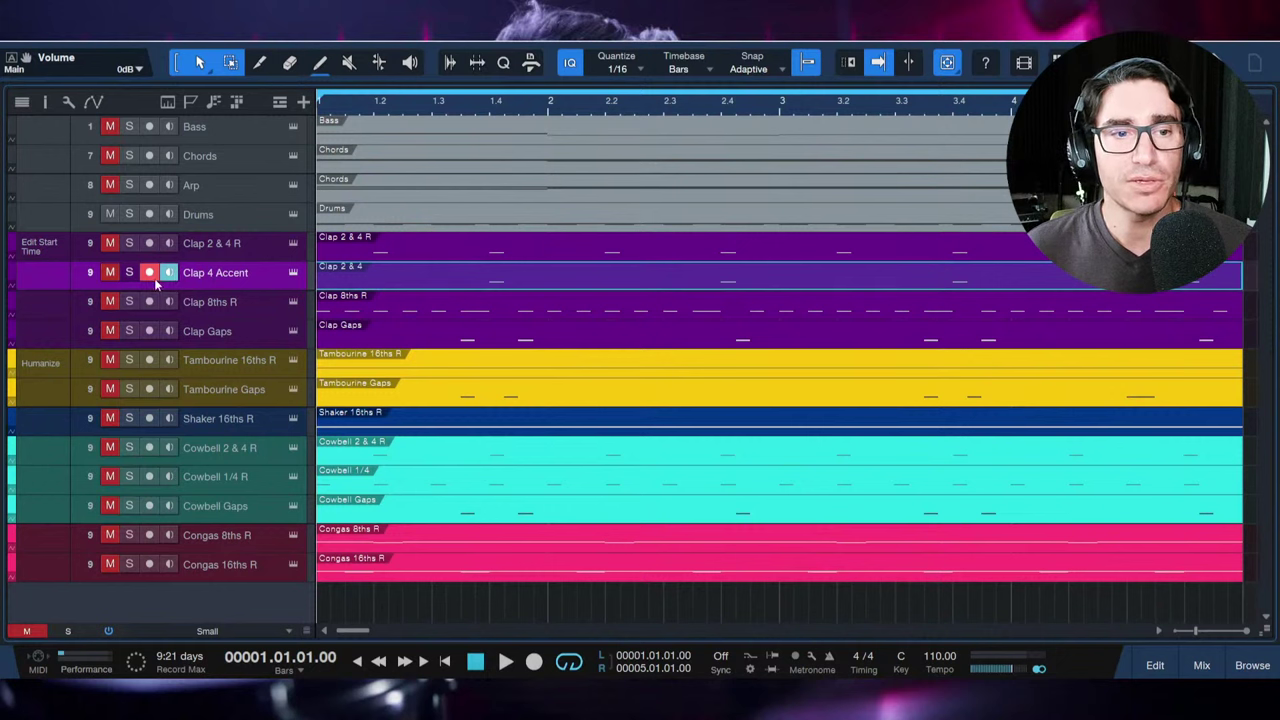
double_click(397, 282)
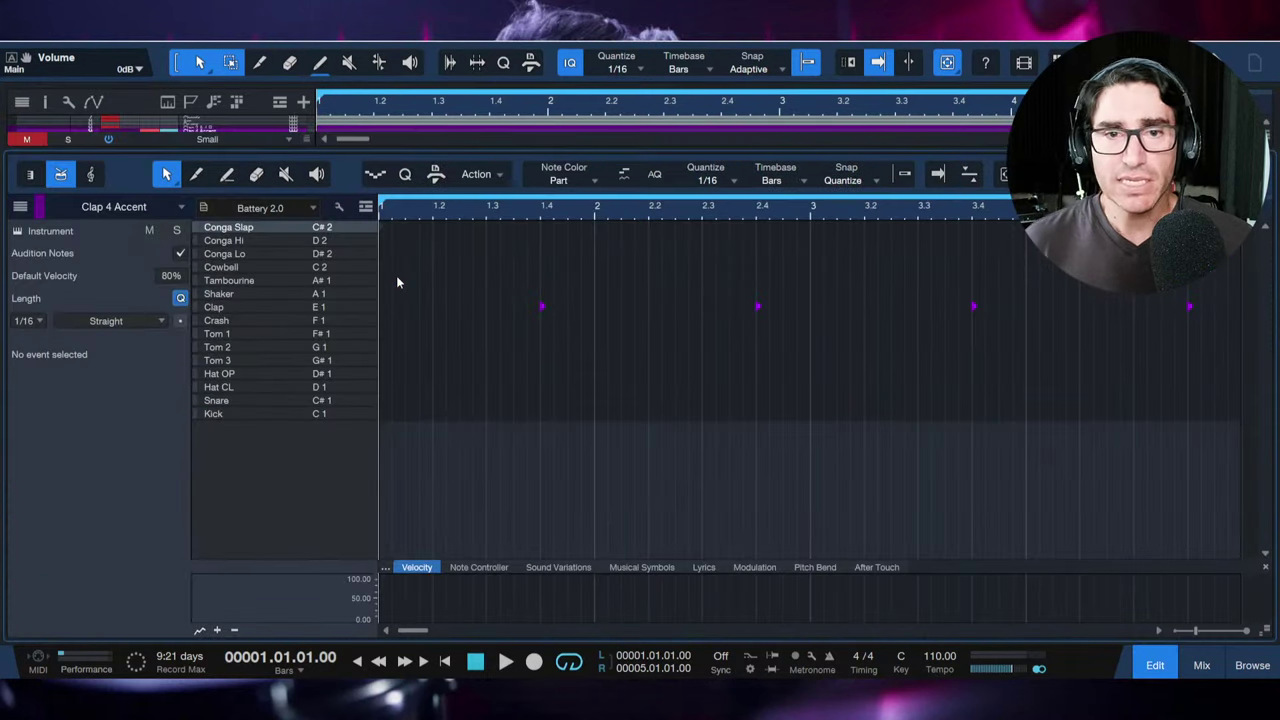
key("space")
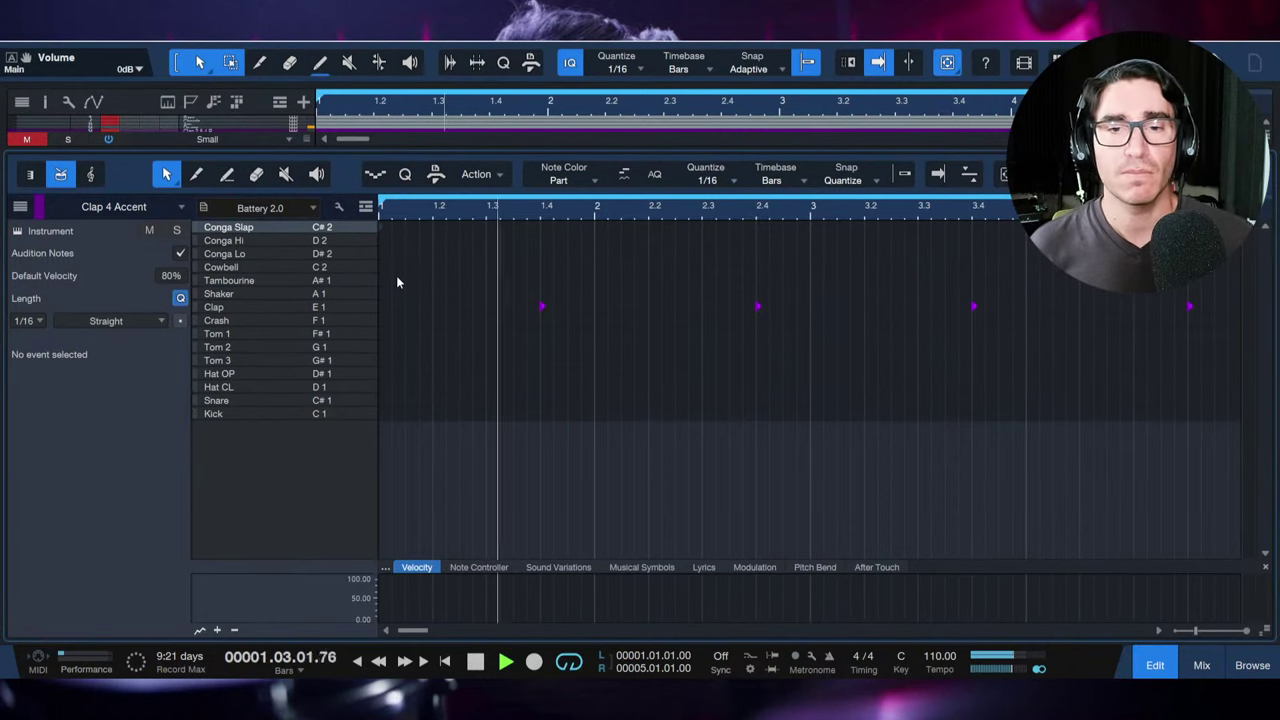
key("space")
Step: Delete the accent claps in bars 1 to 3, keeping only the one on beat 4 of bar 4, and listen
left_click_drag(490, 233, 1035, 349)
key("Delete")
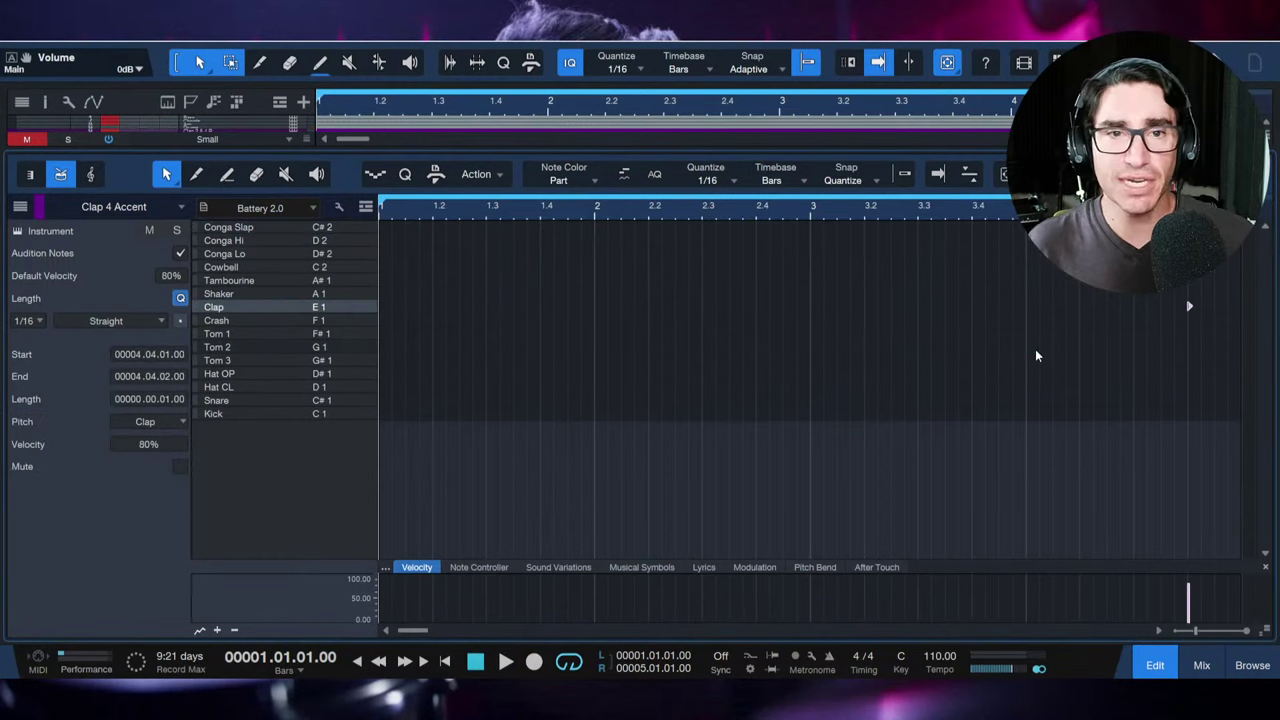
key("space")
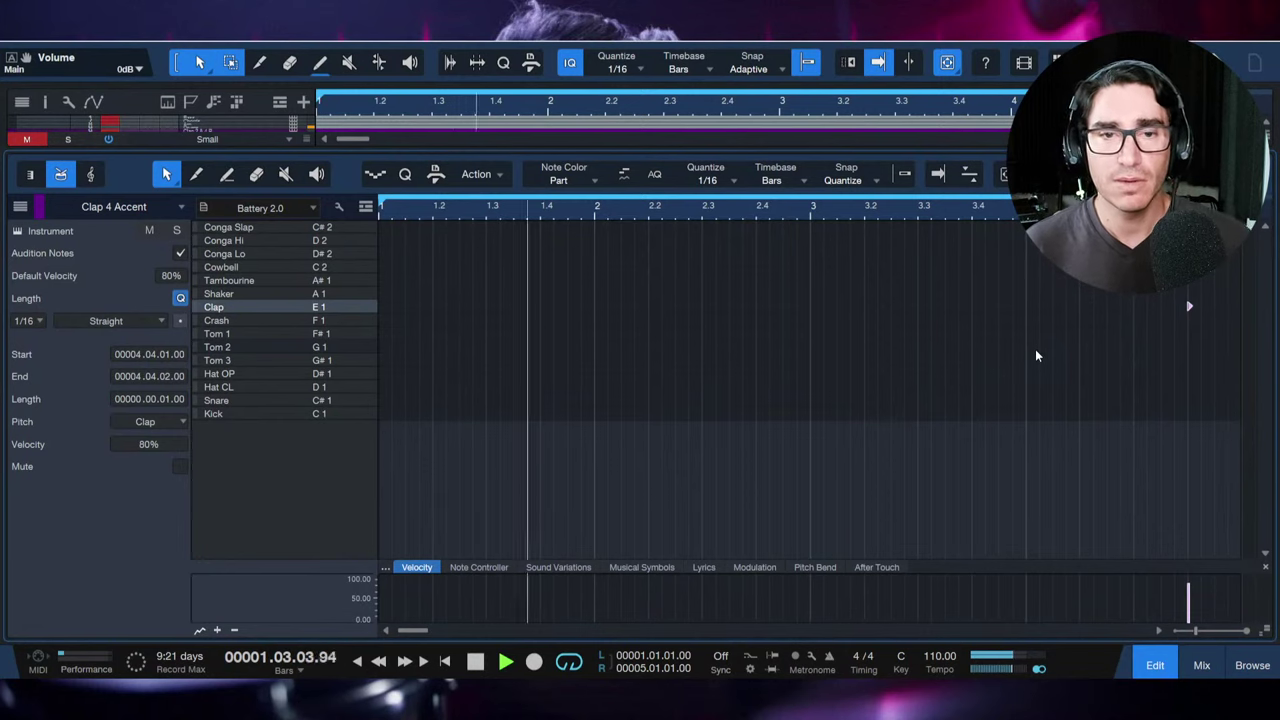
key("space")
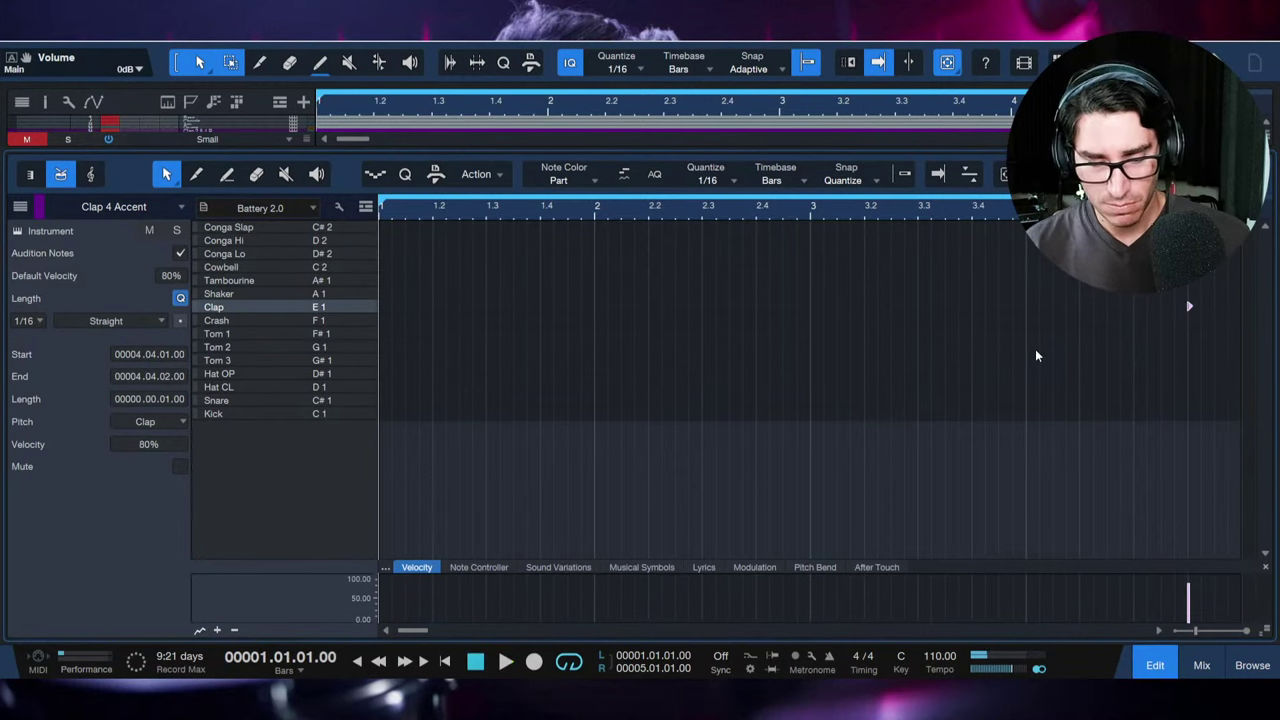
Step: Add a clap on beat 4 of bar 2 in the Clap 4 Accent part, listen, and turn snapping on
key("F2")
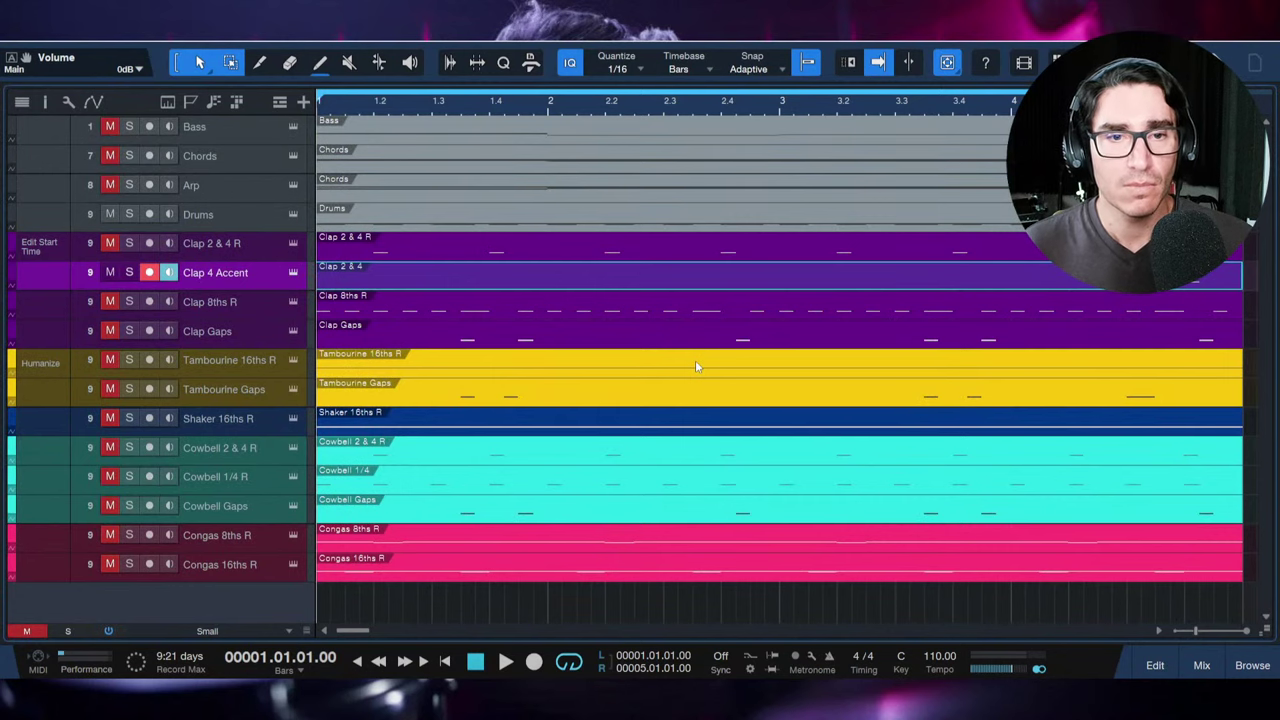
double_click(393, 283)
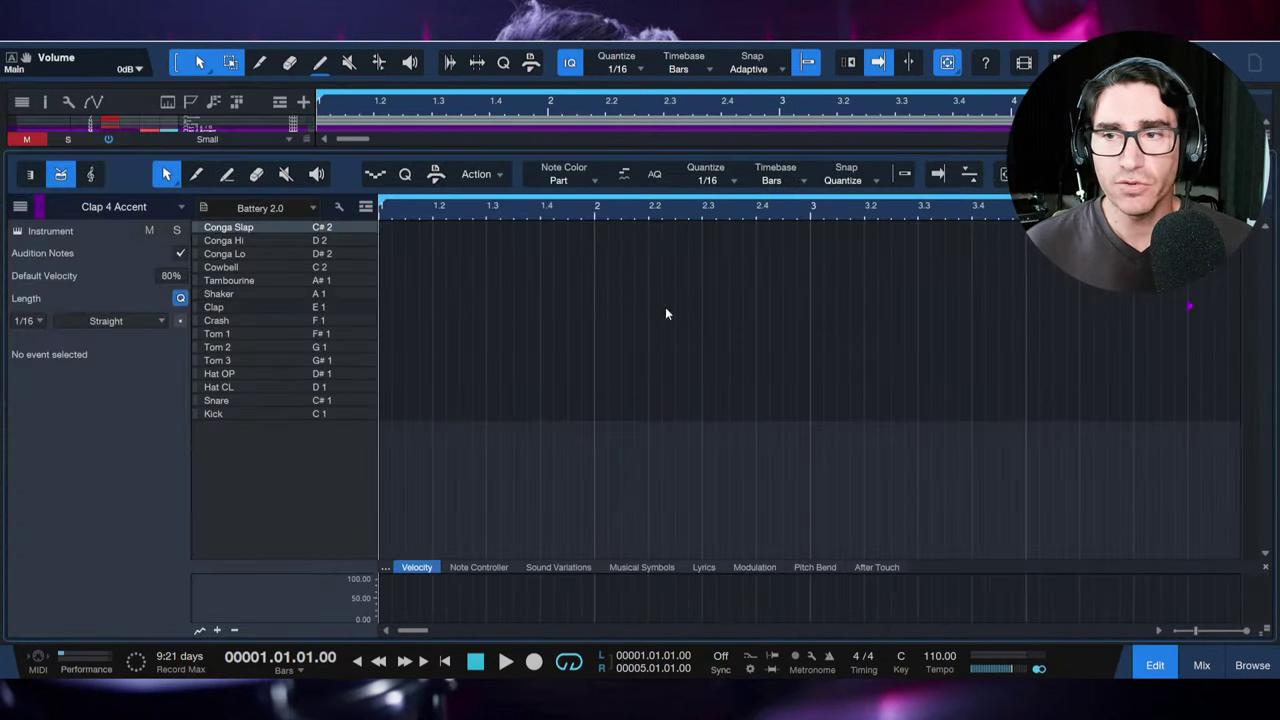
left_click(1189, 309)
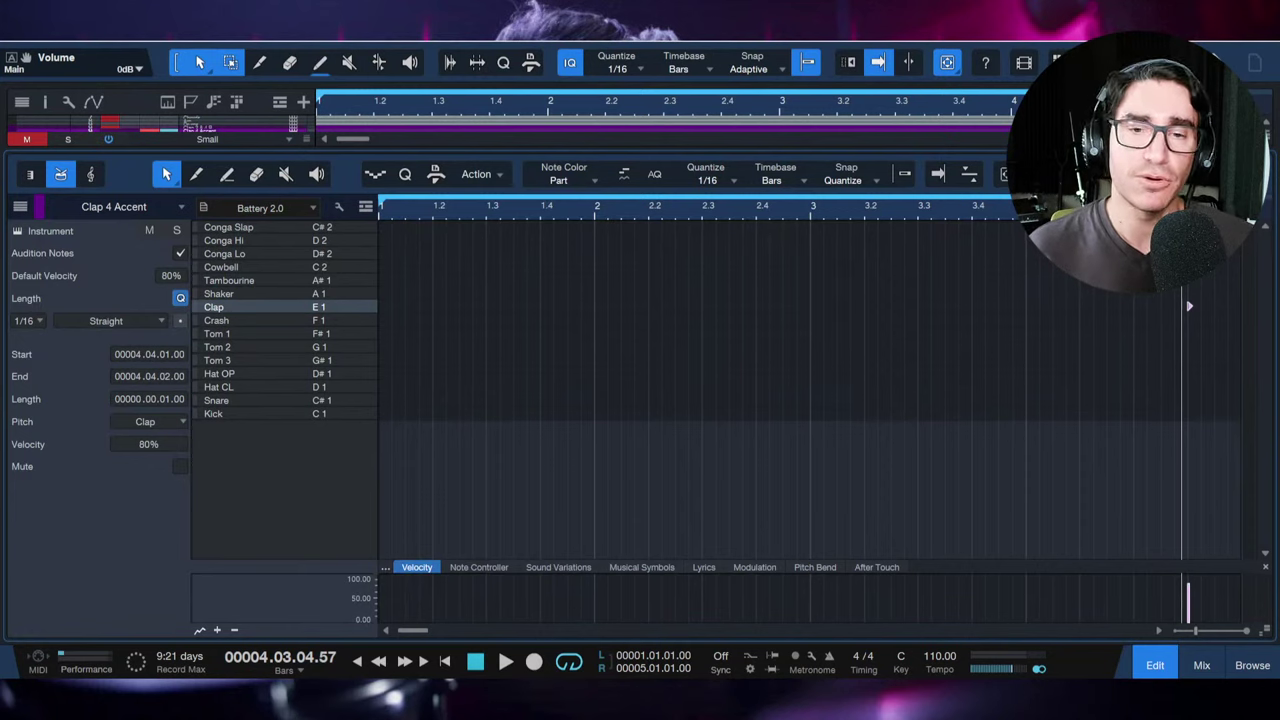
left_click(760, 307)
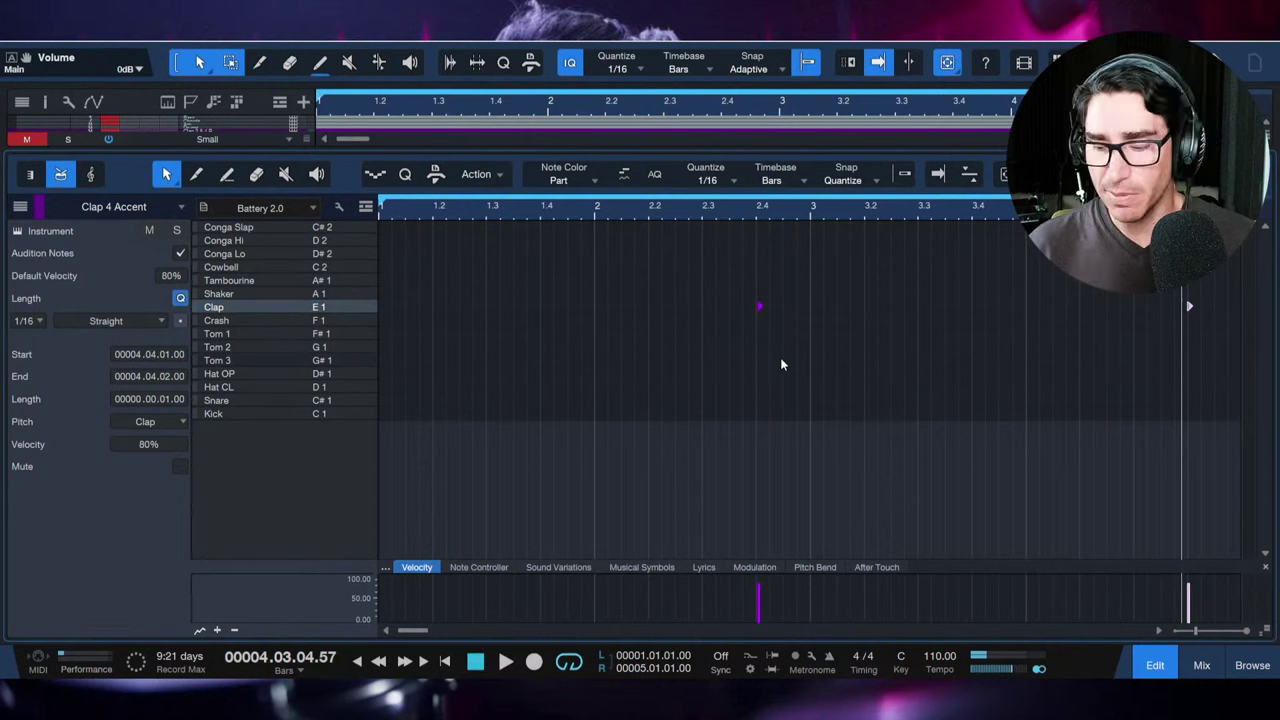
key("space")
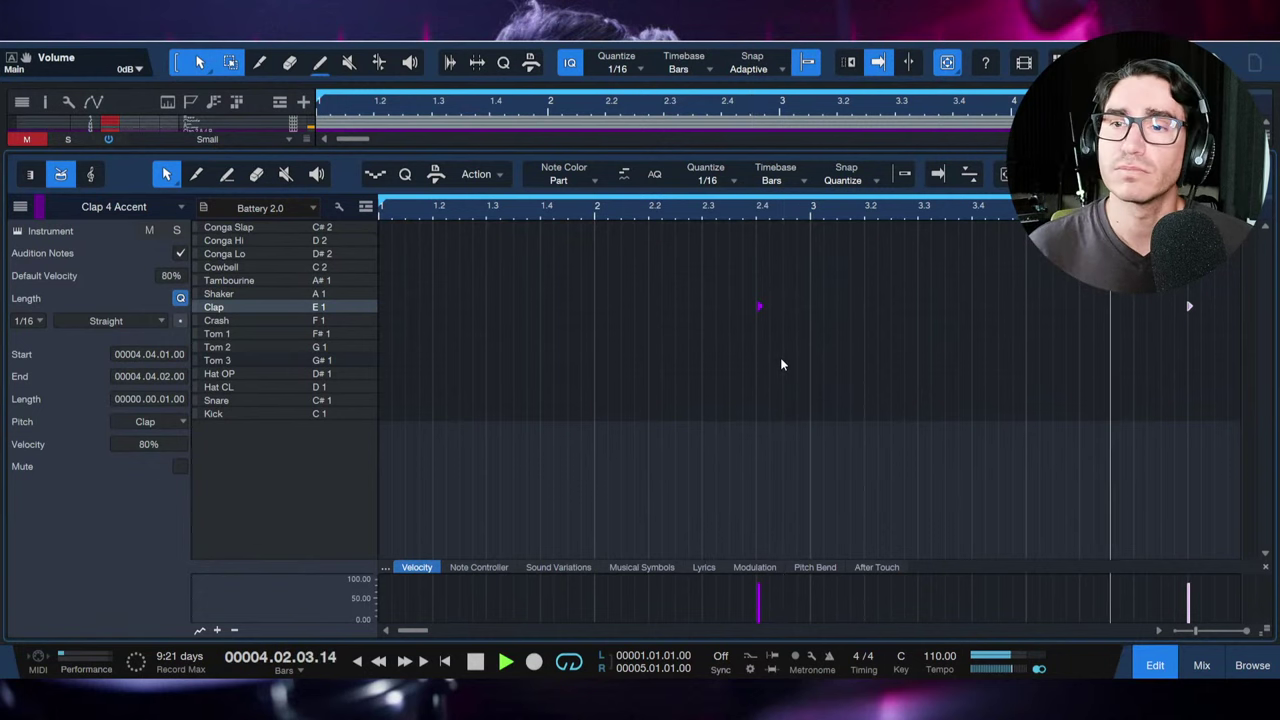
key("space")
key("n")
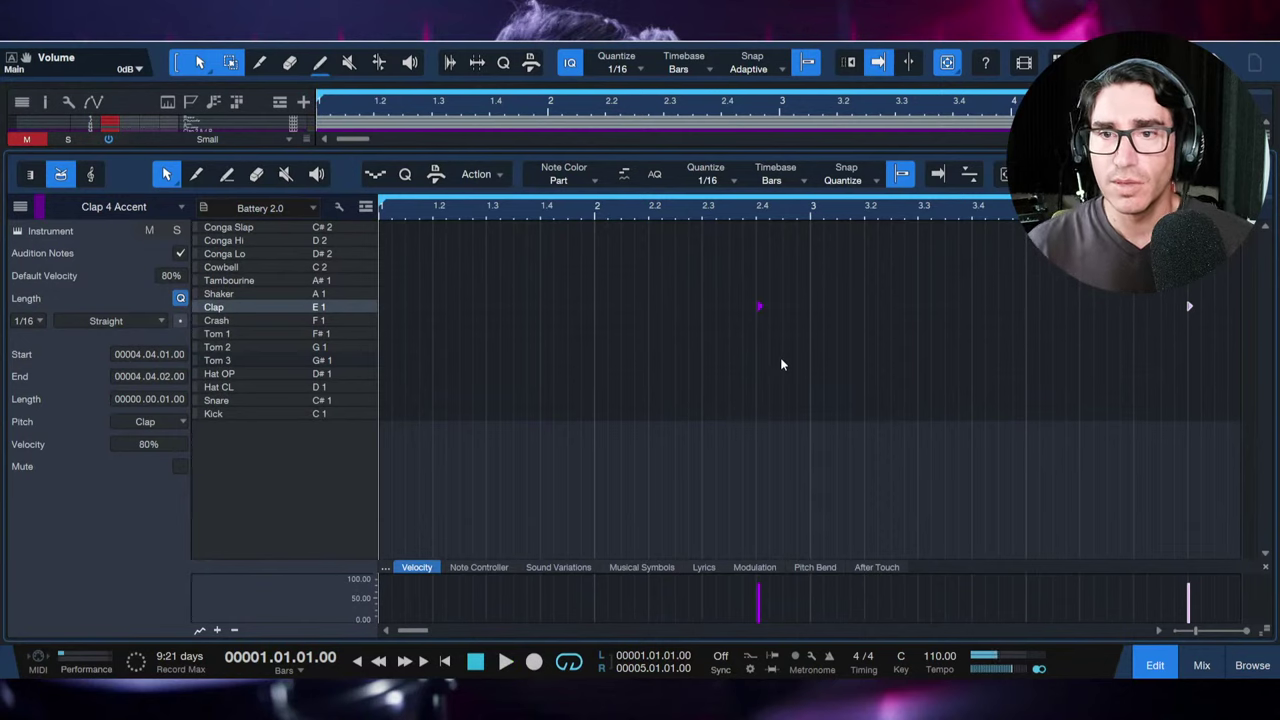
Step: Replace the beat-4 claps with claps on the last sixteenth of bars 1 and 4, and listen to the pattern
double_click(1189, 308)
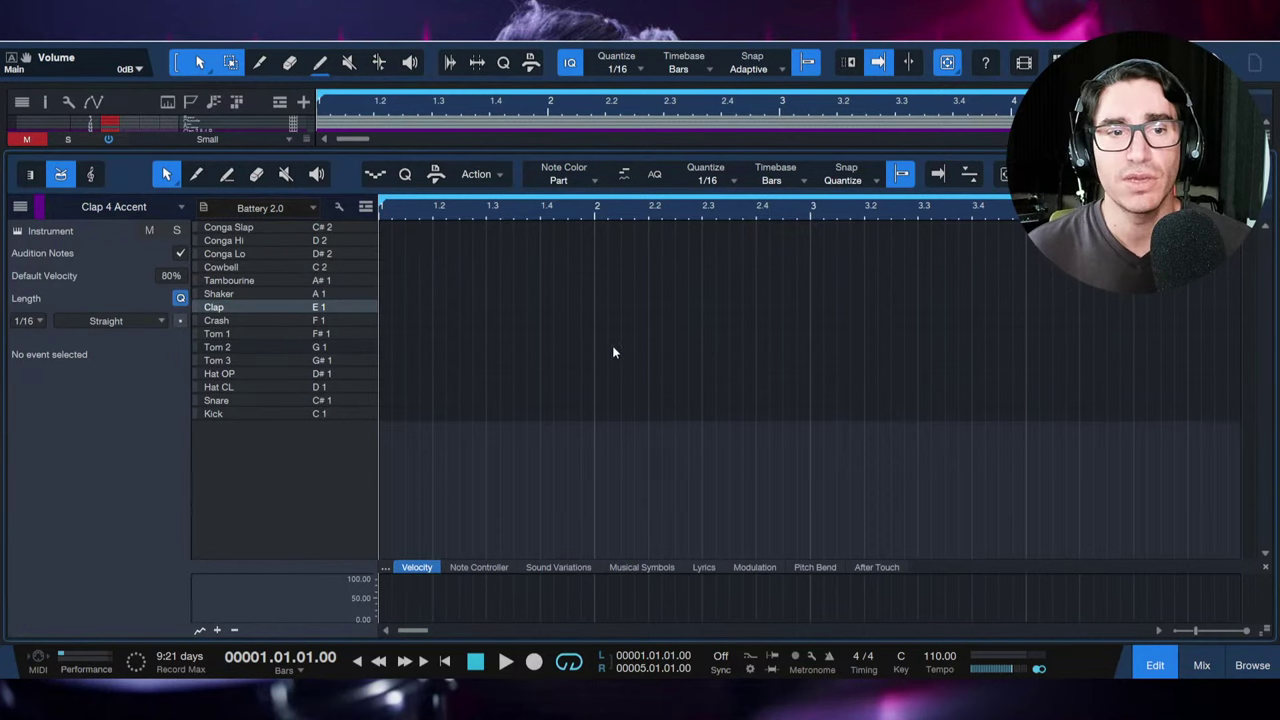
key("space")
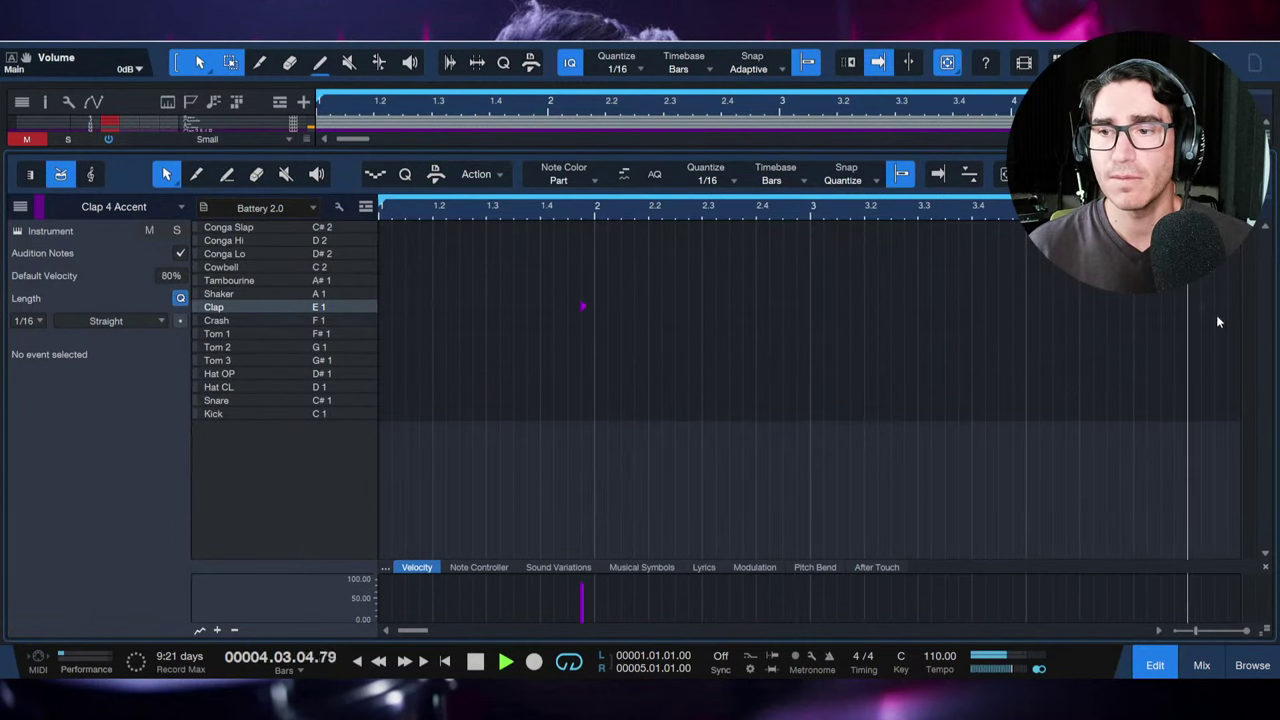
key("space")
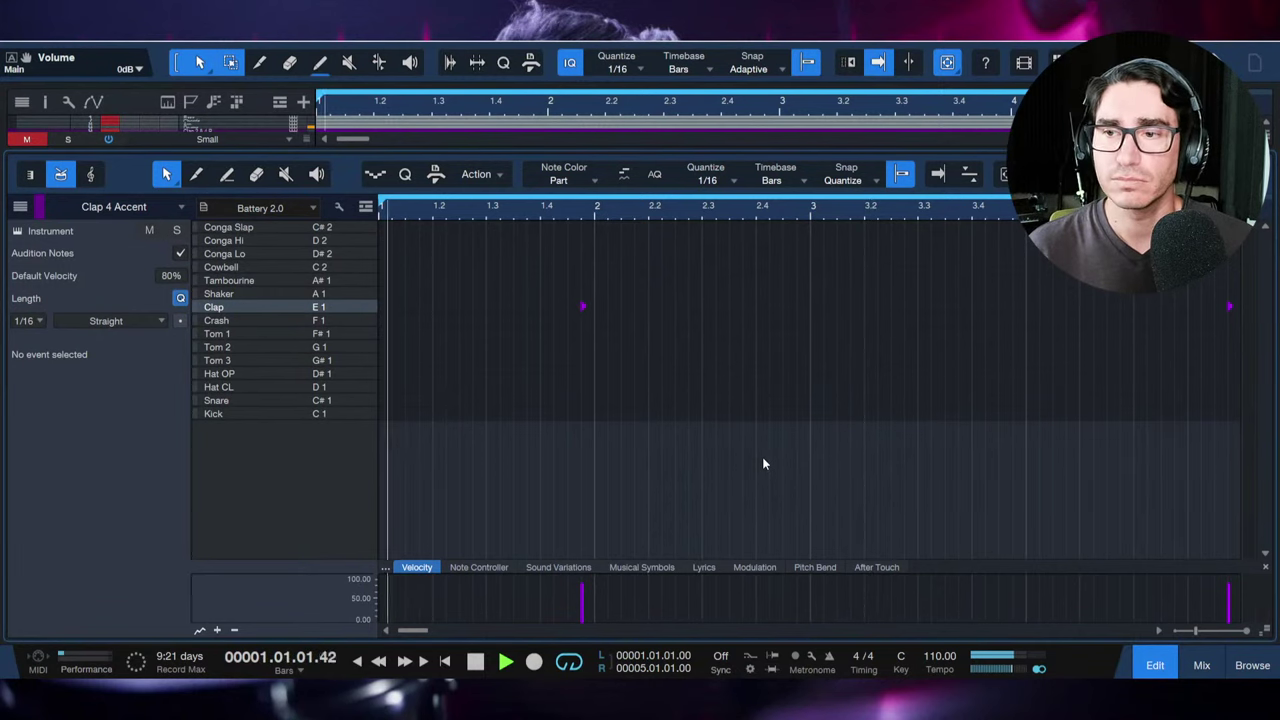
key("space")
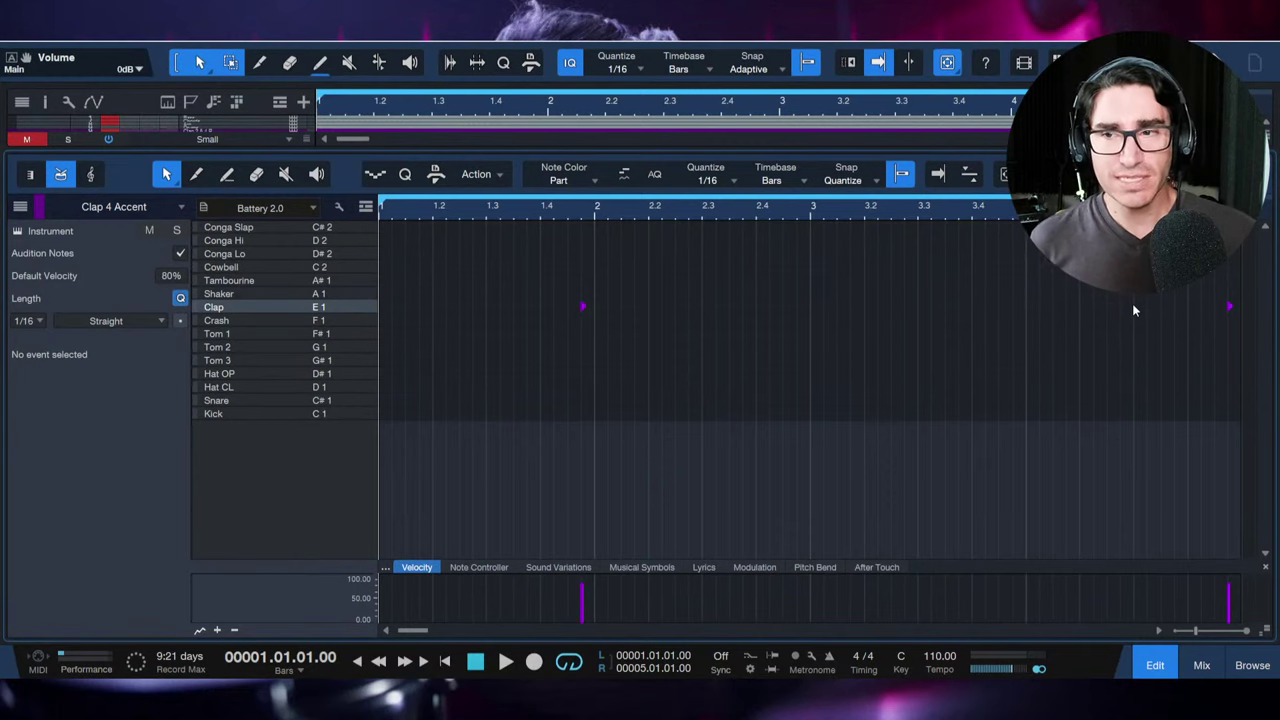
Step: Try an extra clap on the last sixteenth of bar 3 and temporarily mute the one ending bar 4
left_click(1015, 308)
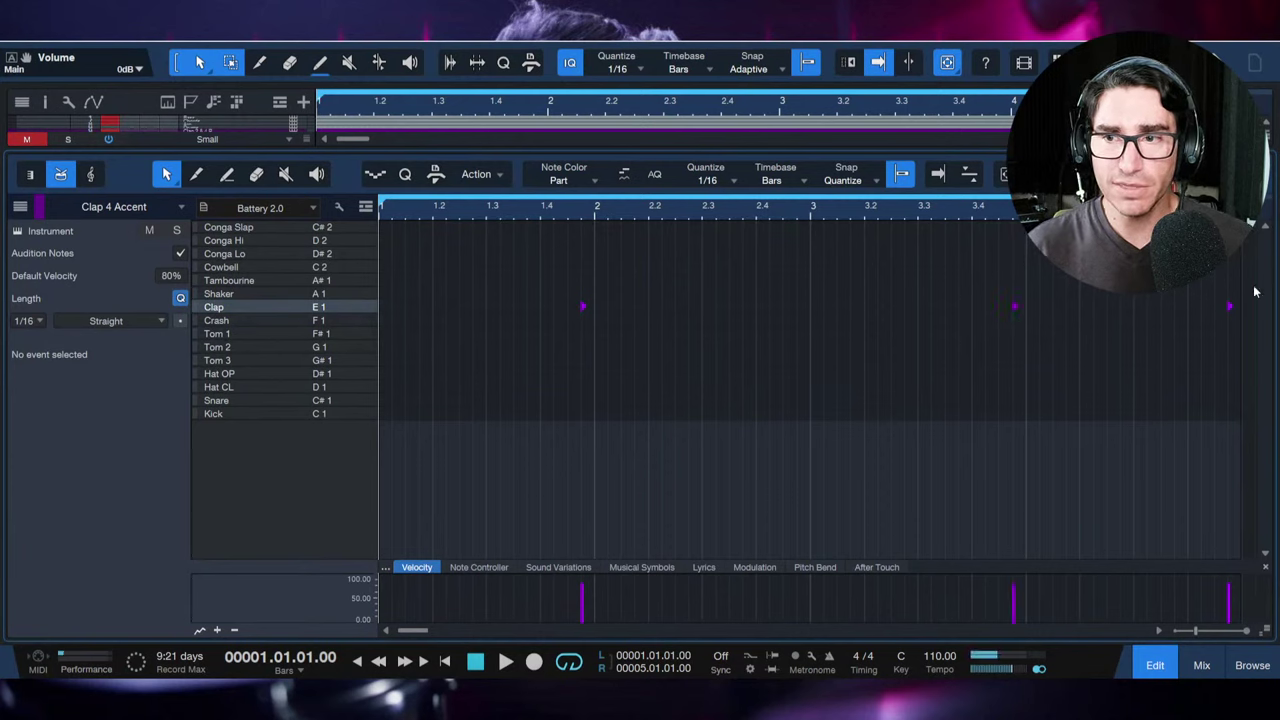
left_click(1230, 316)
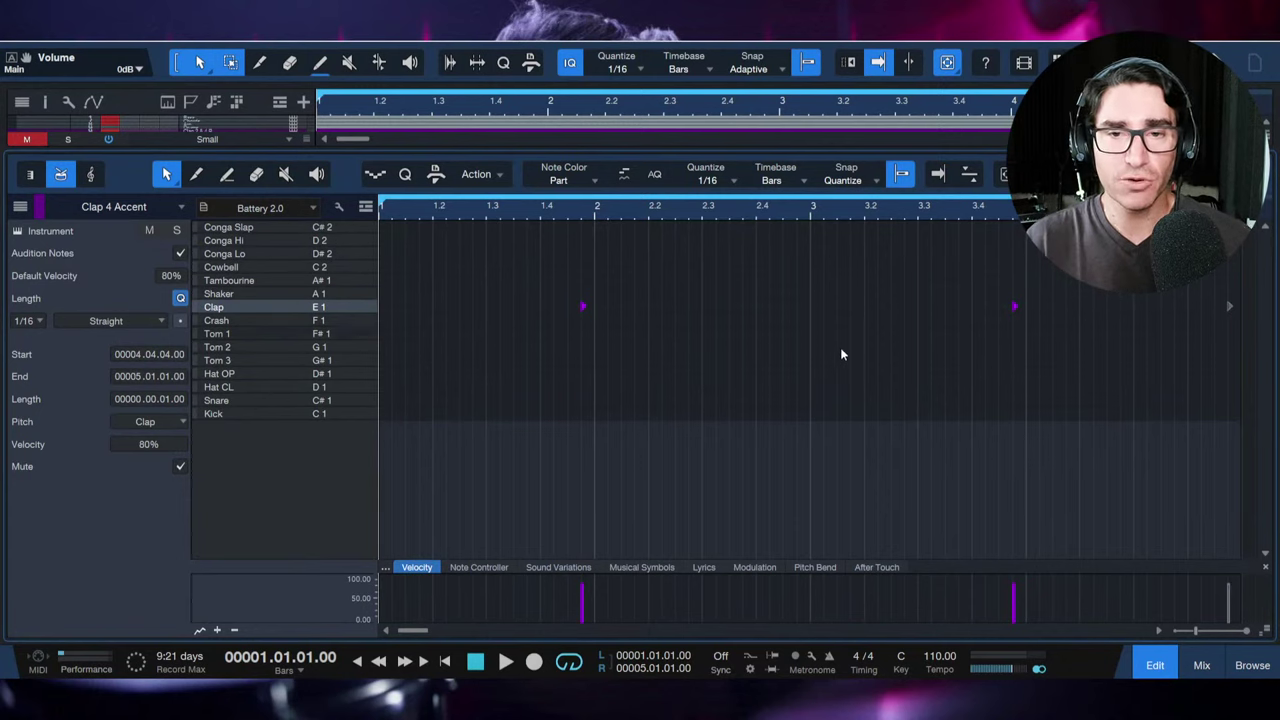
left_click_drag(1208, 330, 1225, 307)
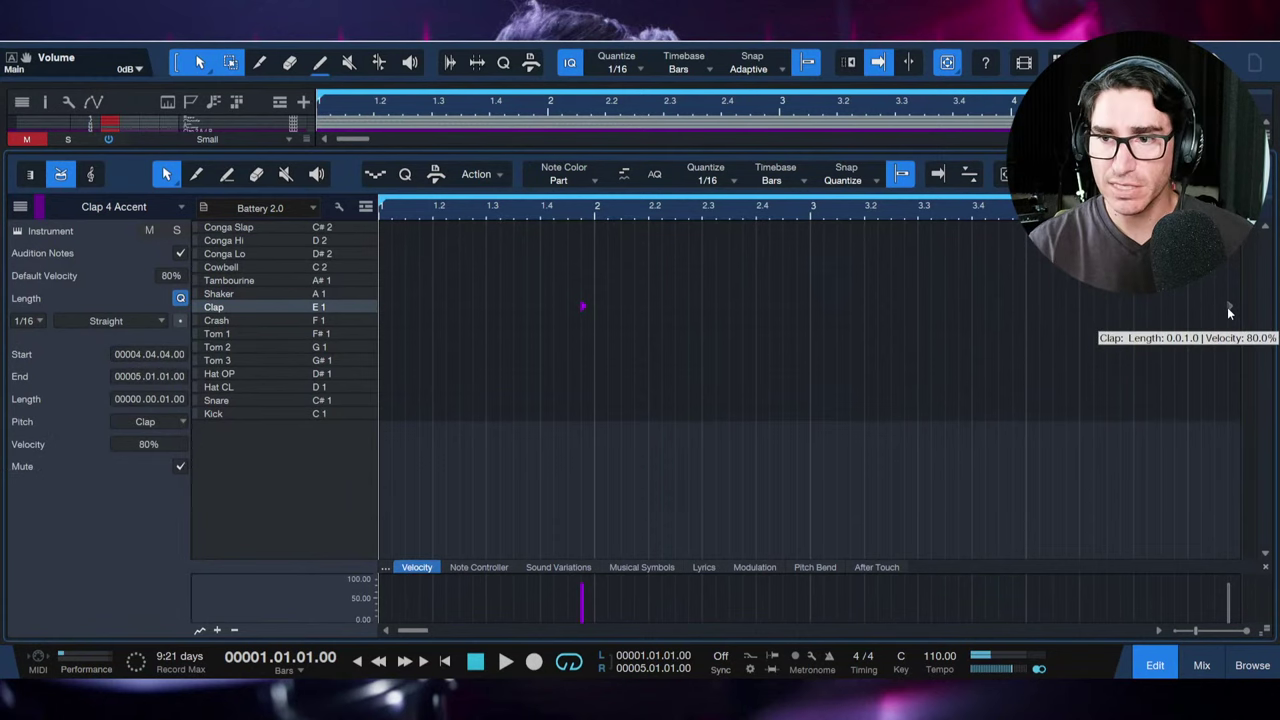
left_click_drag(1216, 290, 1231, 316)
left_click_drag(1244, 324, 1244, 324)
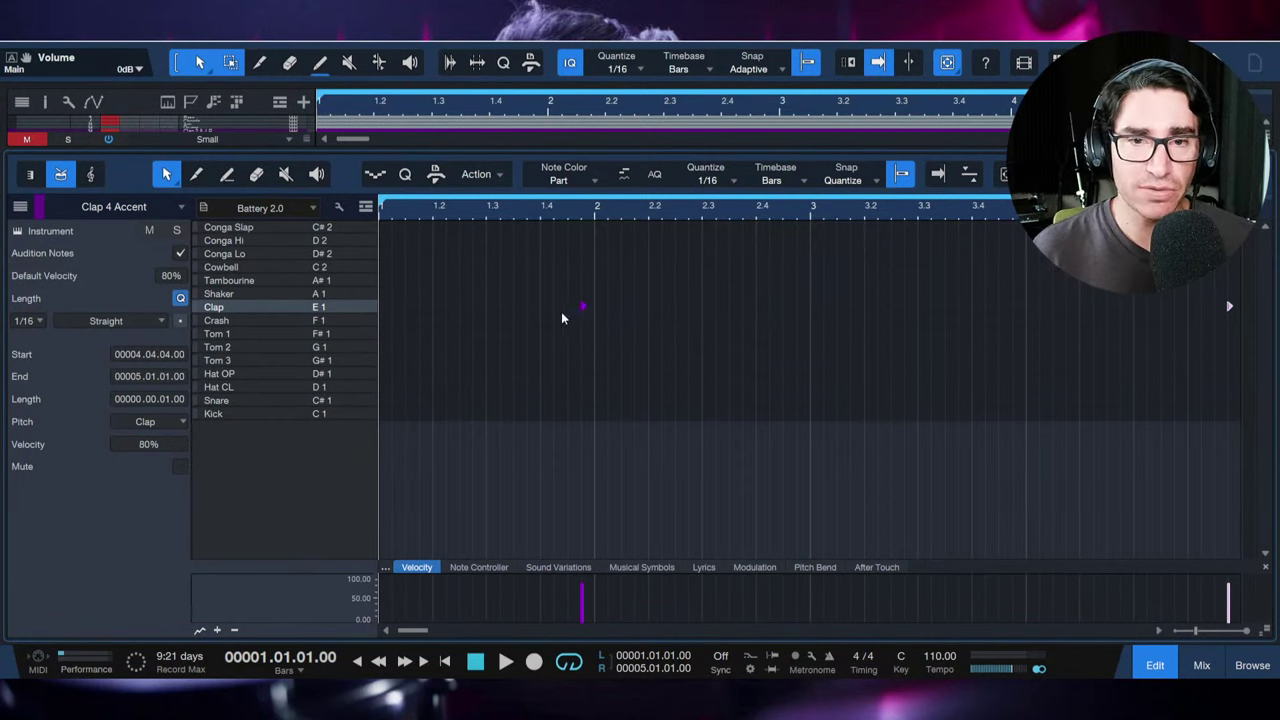
Step: Mute the Clap 4 Accent track, leave snapping on, and close the note editor
left_click(561, 311)
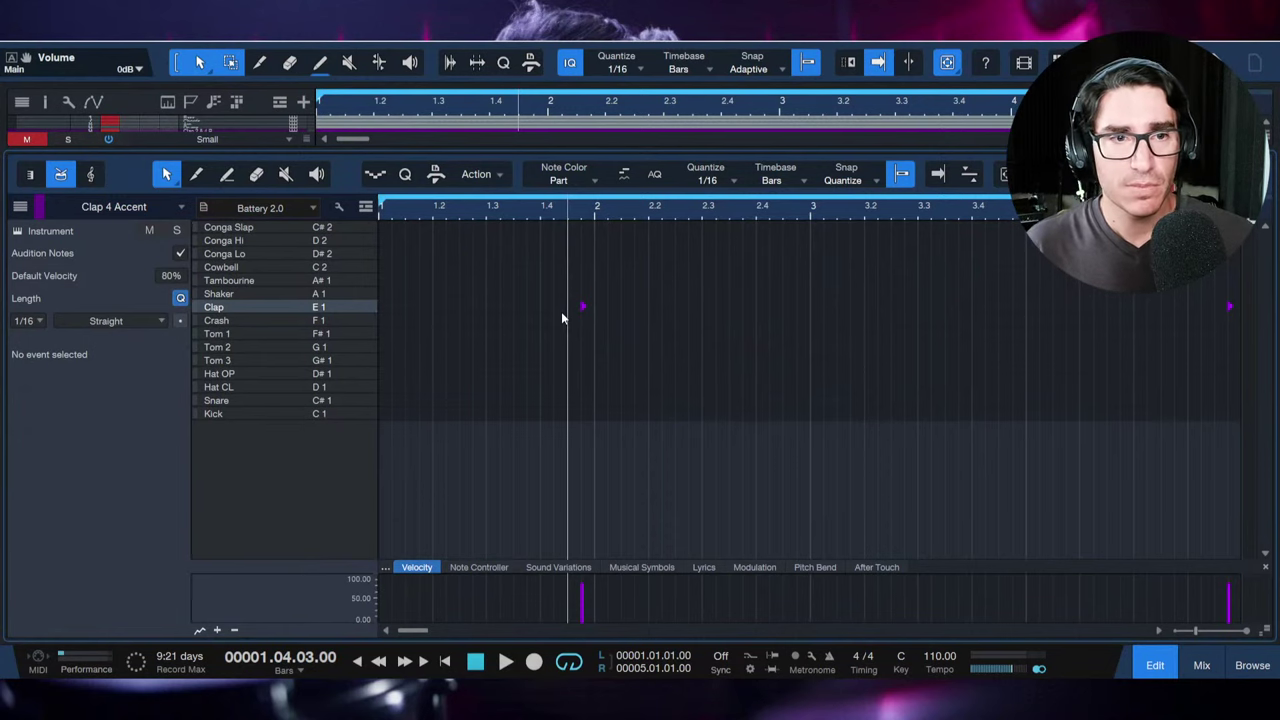
key("n")
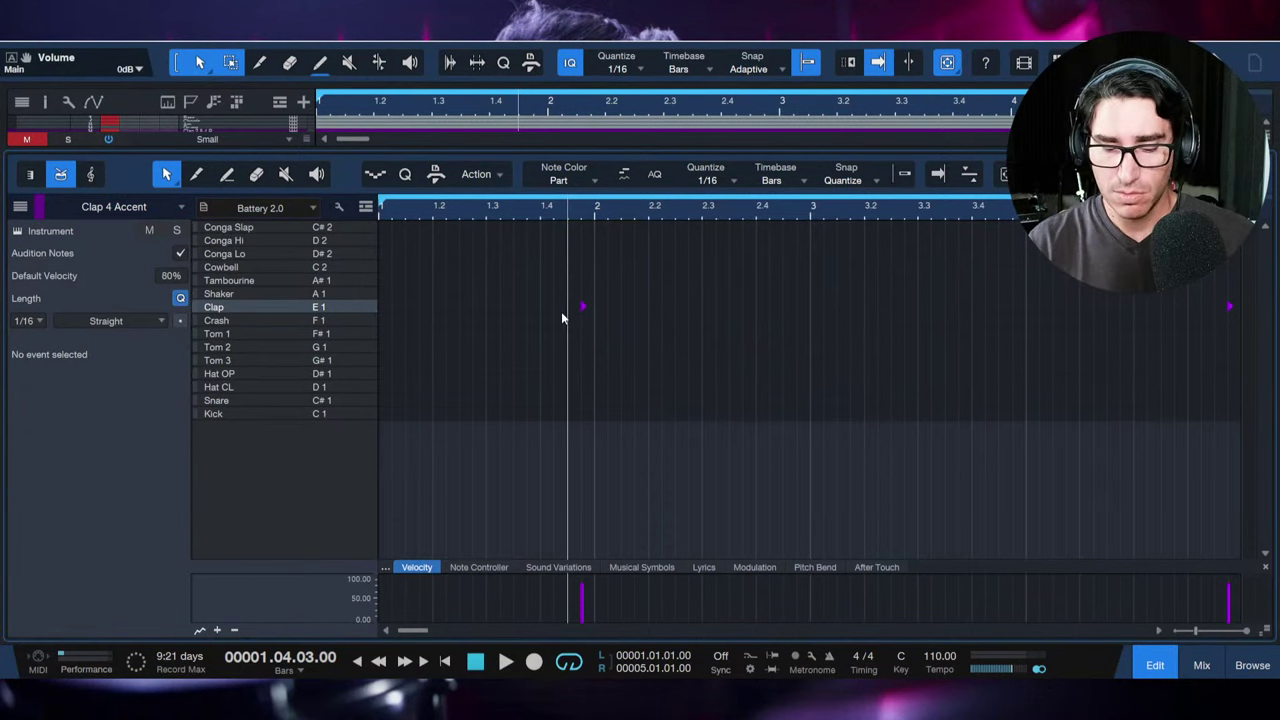
key("m")
key("n")
key("space")
key("space")
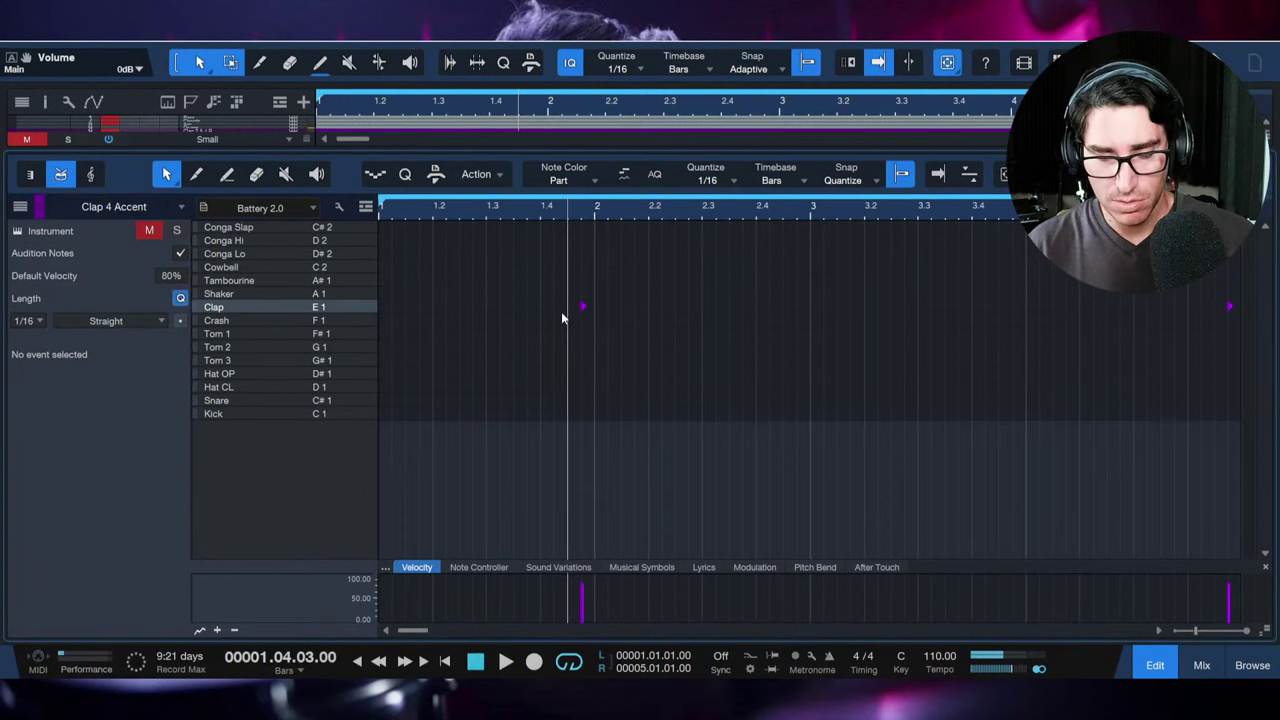
key("F2")
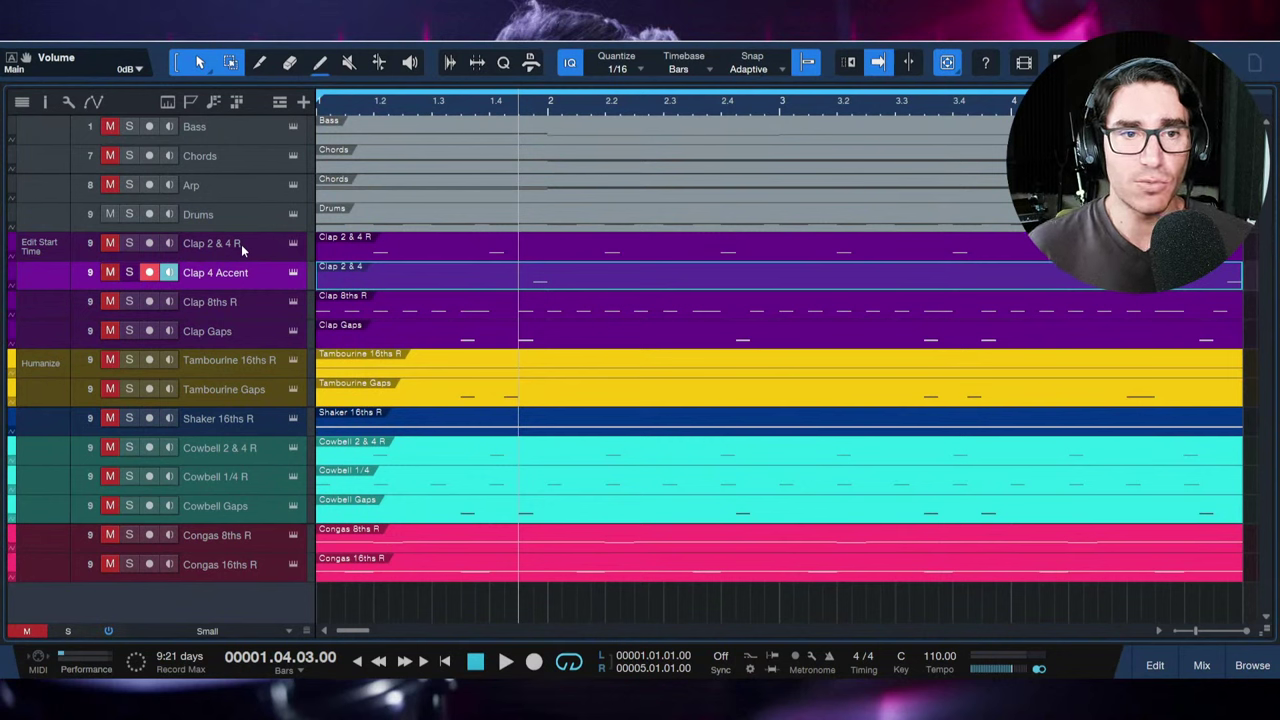
Step: Unmute the Clap 8ths R track and play its clap pattern in the note editor
left_click(240, 301)
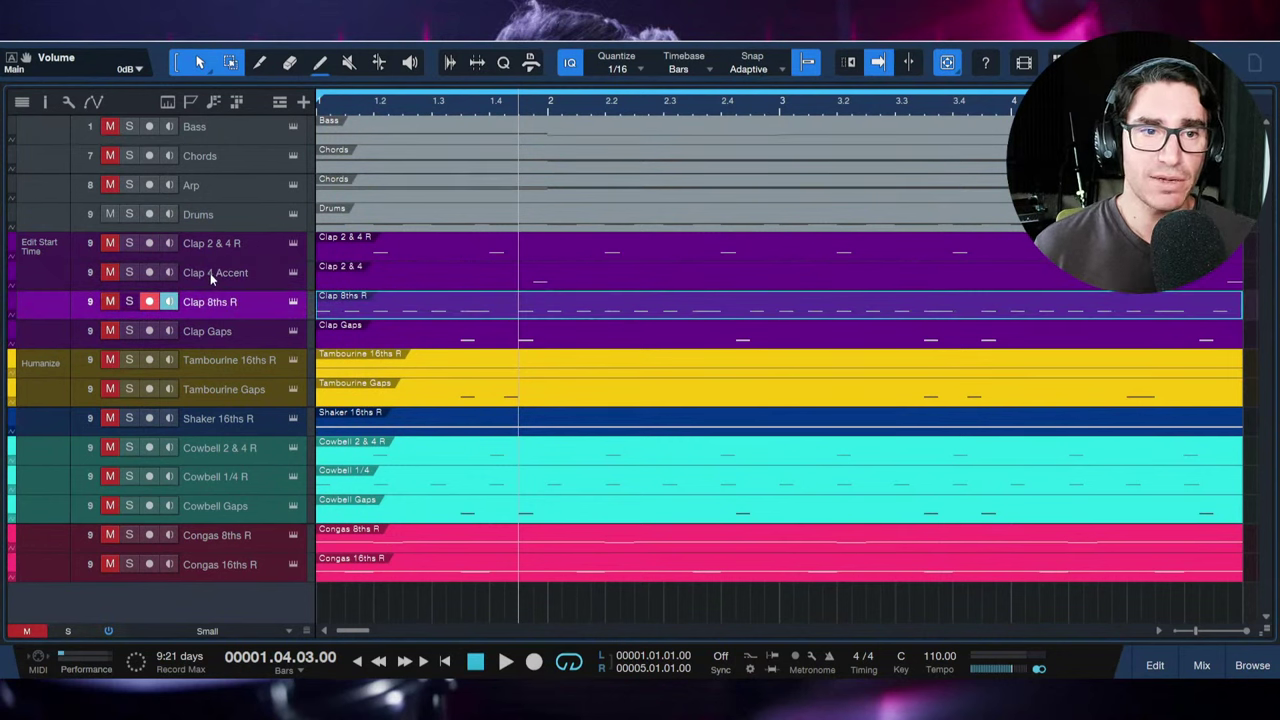
left_click(210, 273)
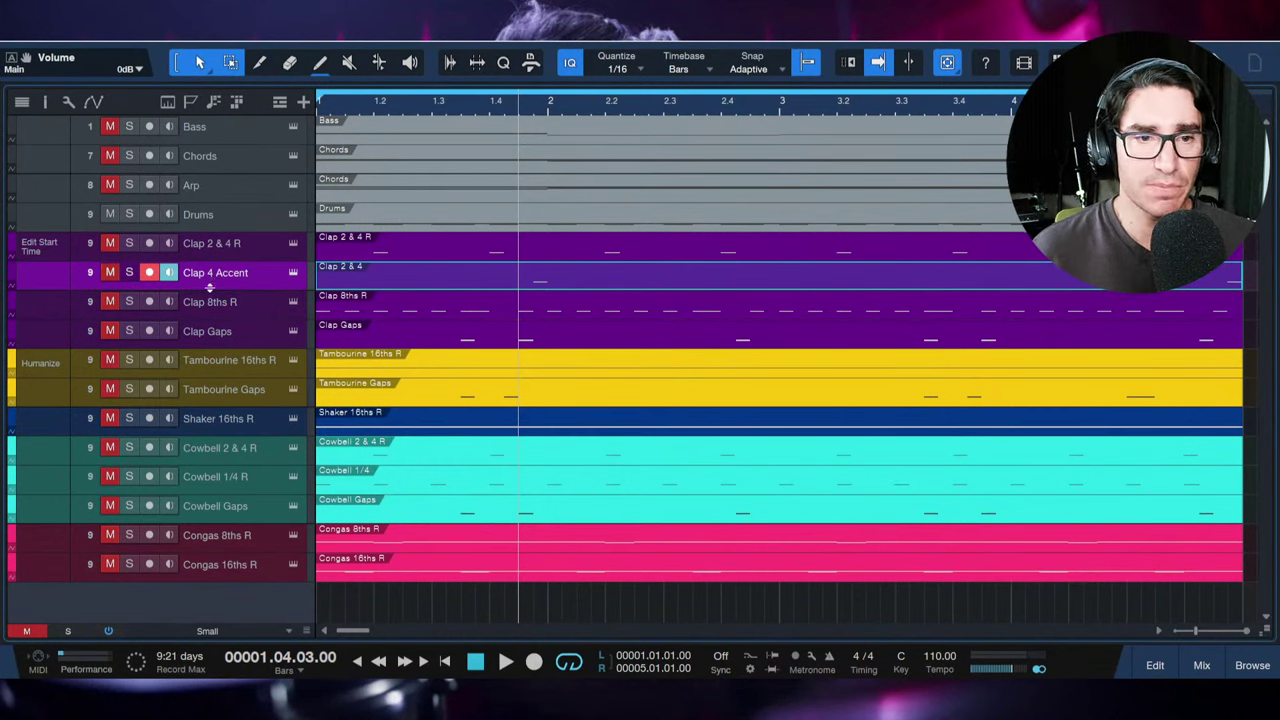
left_click(234, 301)
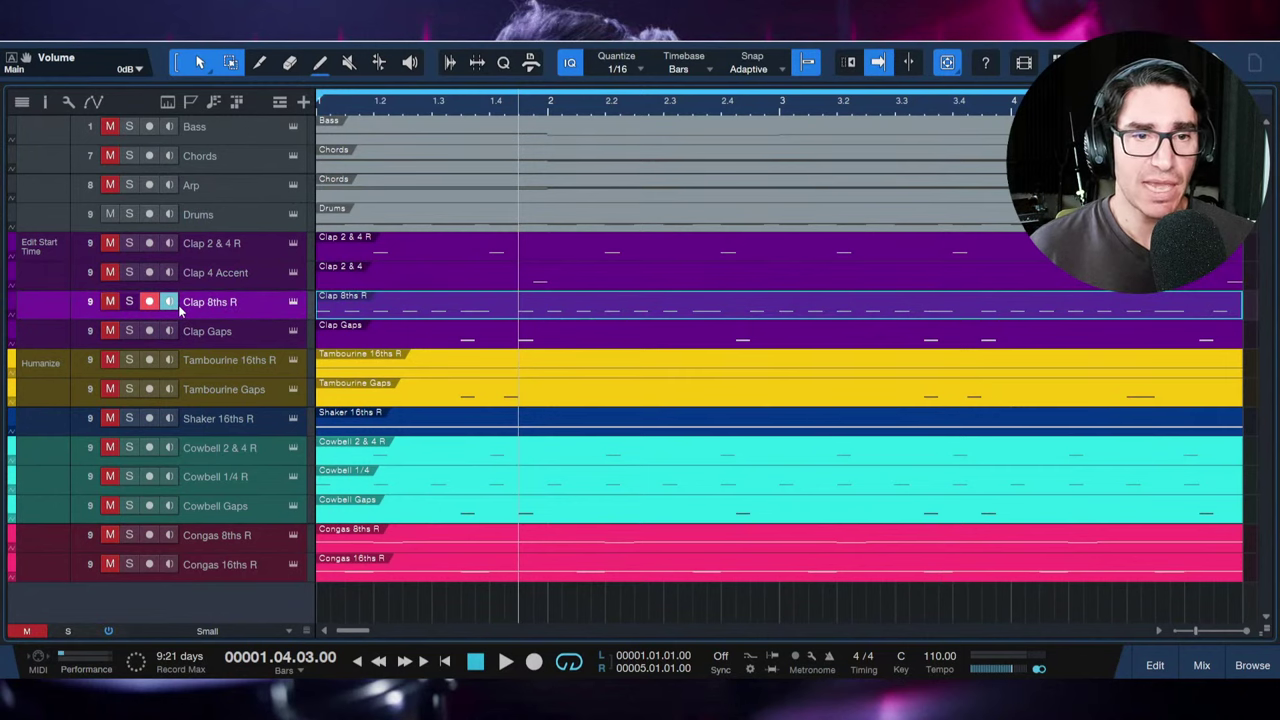
left_click(110, 301)
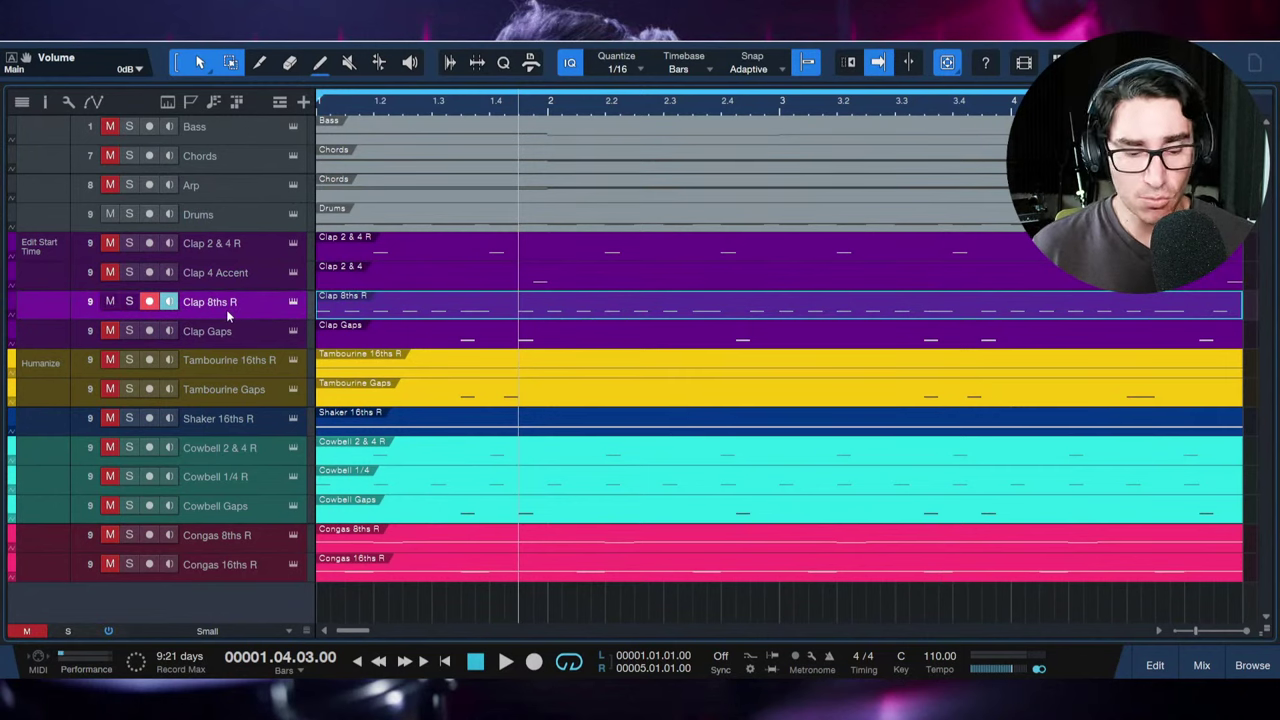
double_click(437, 310)
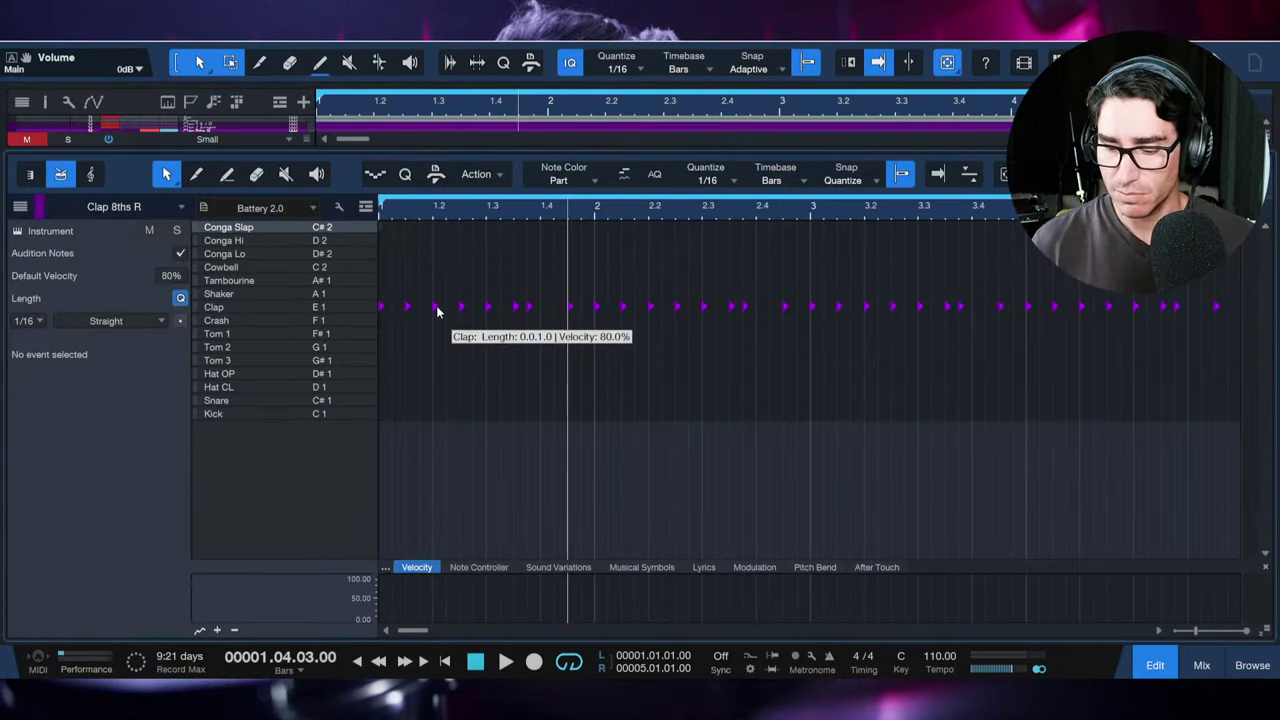
key("space")
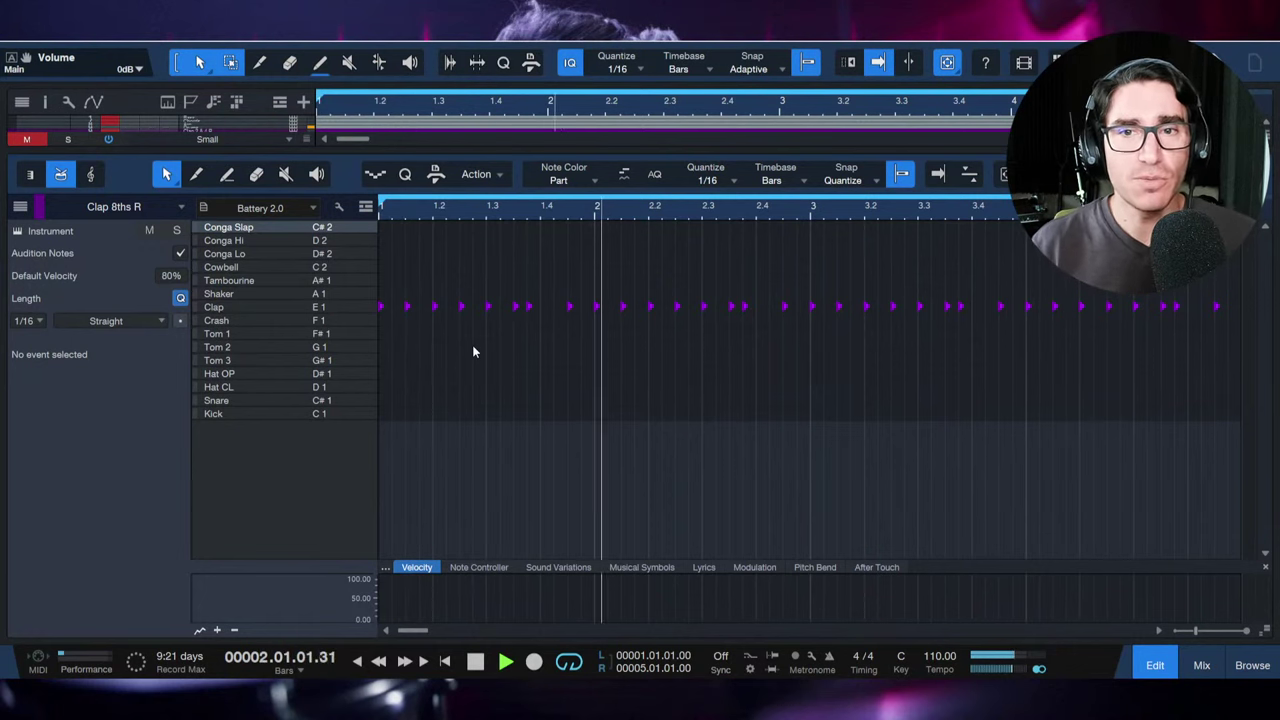
key("space")
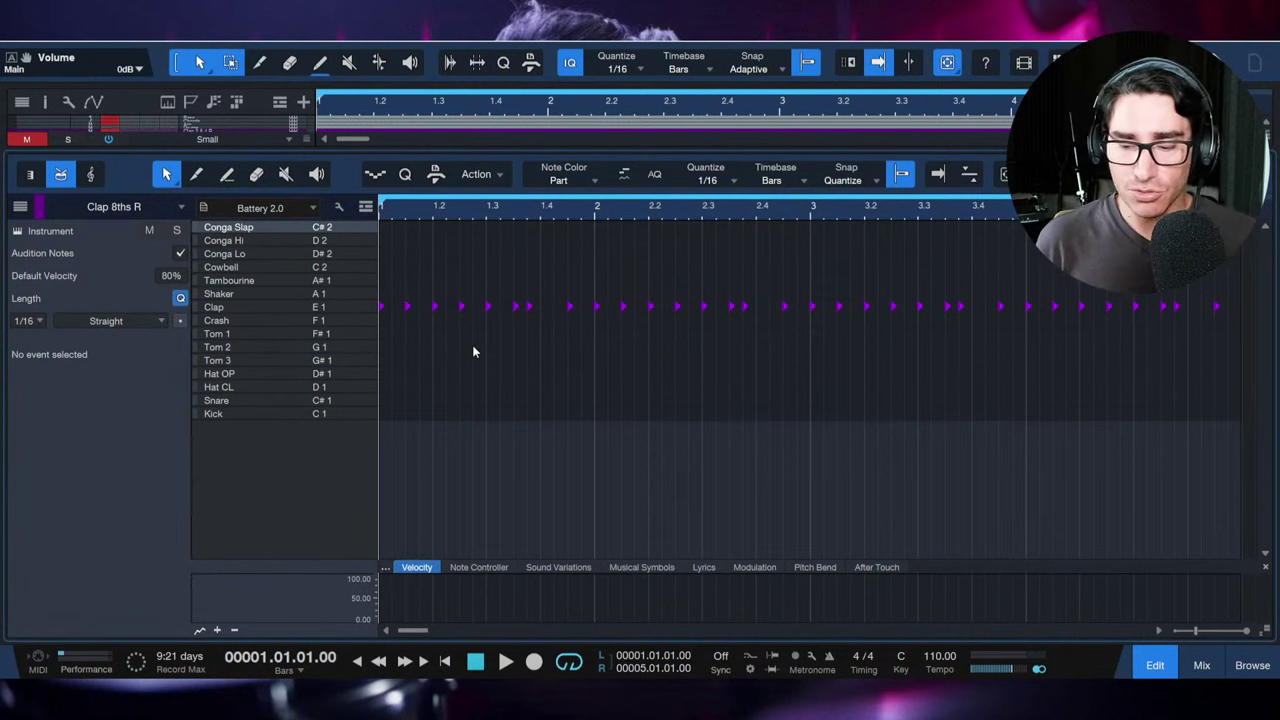
Step: Replay the Clap 8ths R pattern with all its claps selected, then mute the track and close the note editor
key("space")
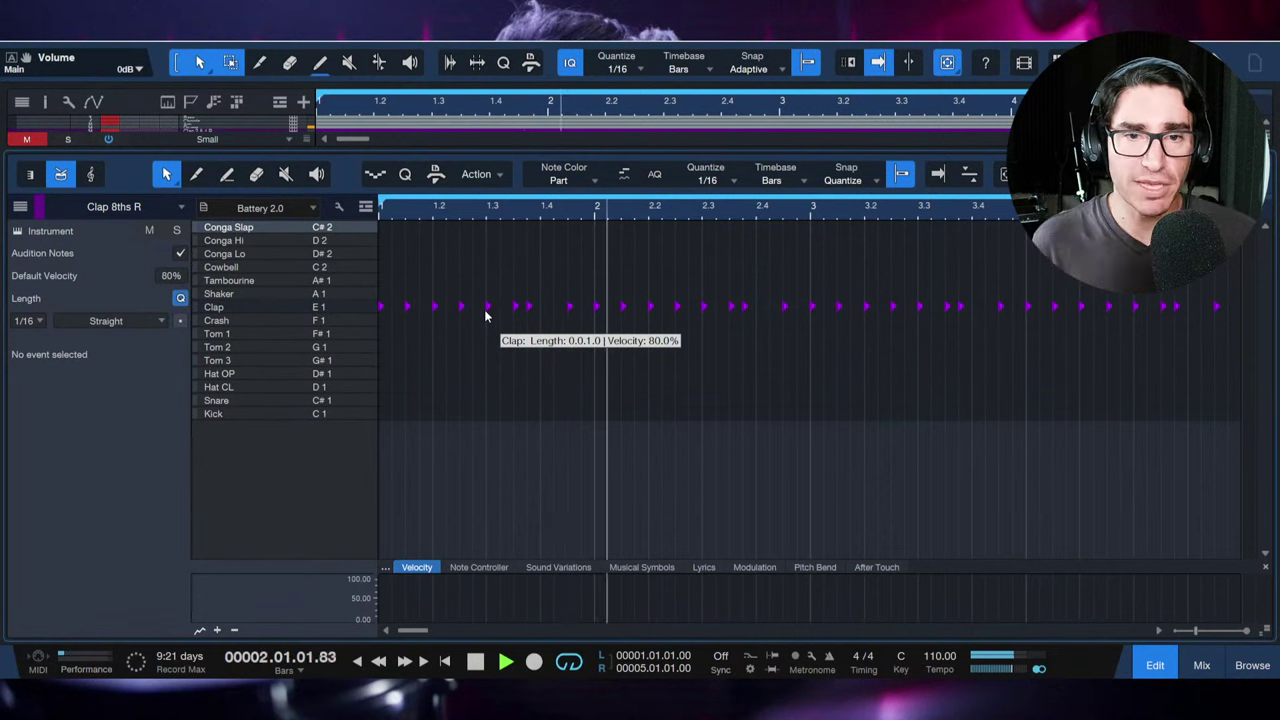
left_click(524, 369)
key("ctrl+a")
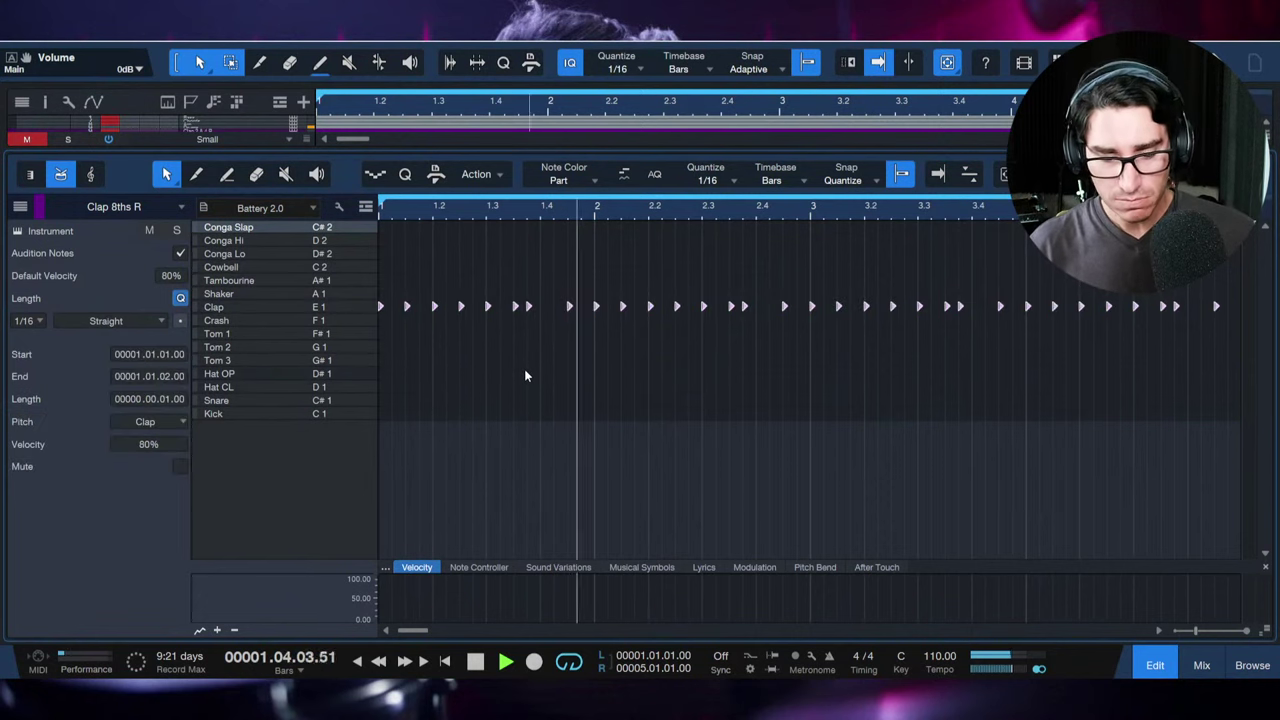
key("ctrl+shift+a")
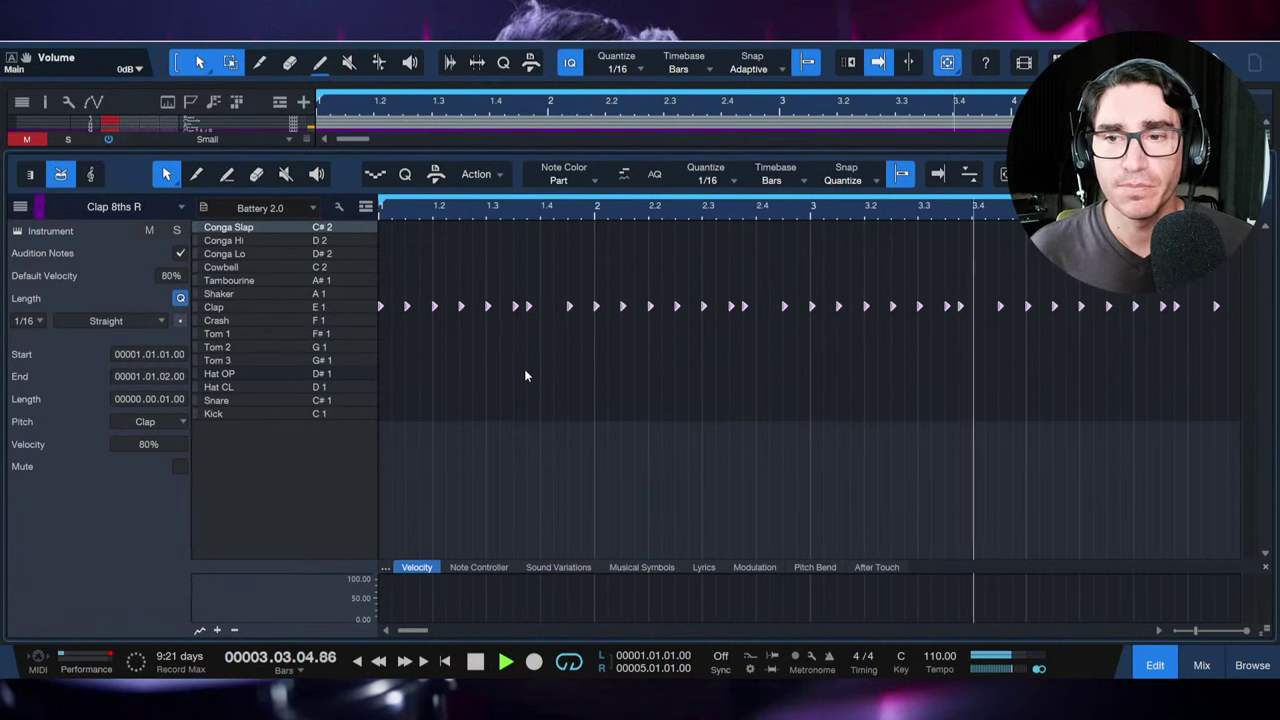
key("space")
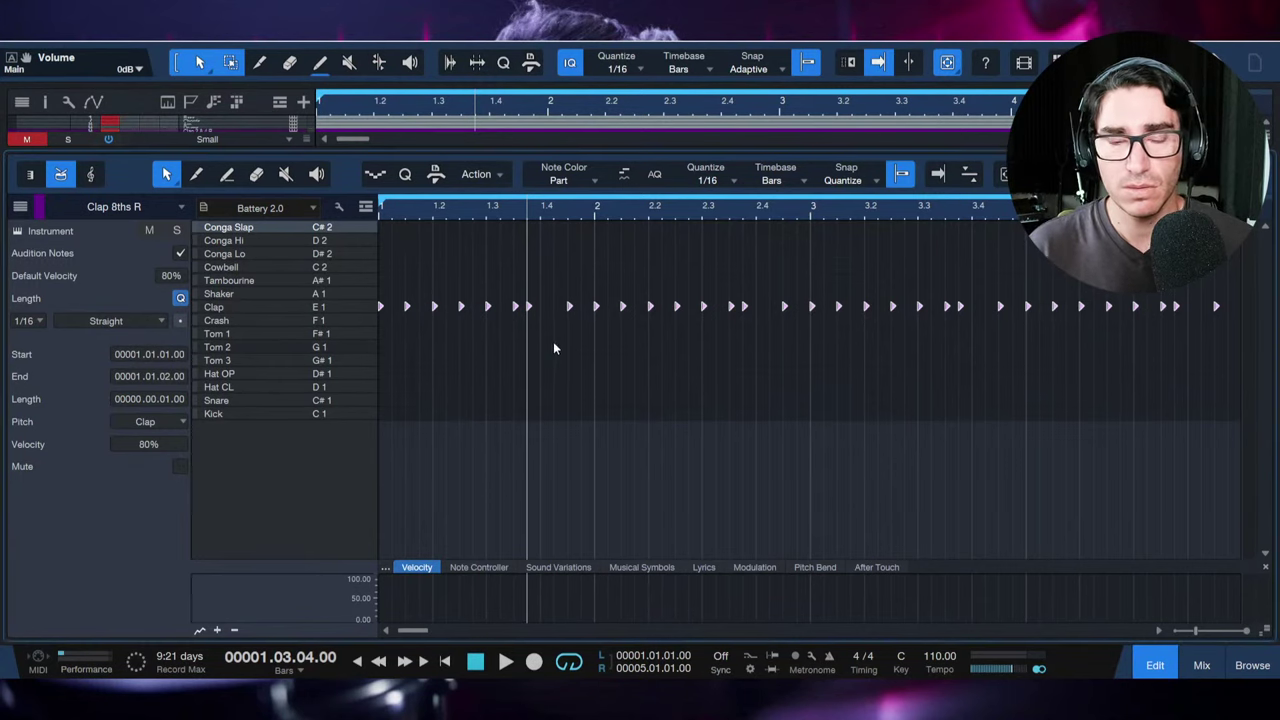
key("space")
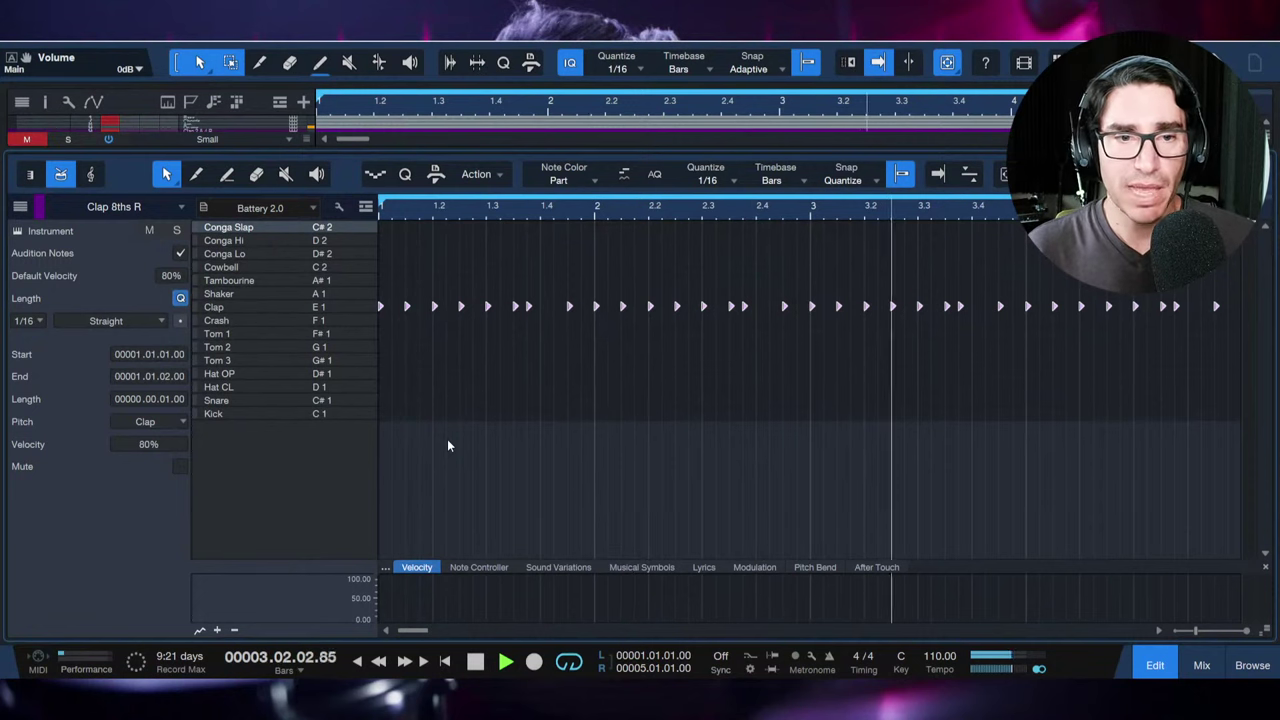
key("space")
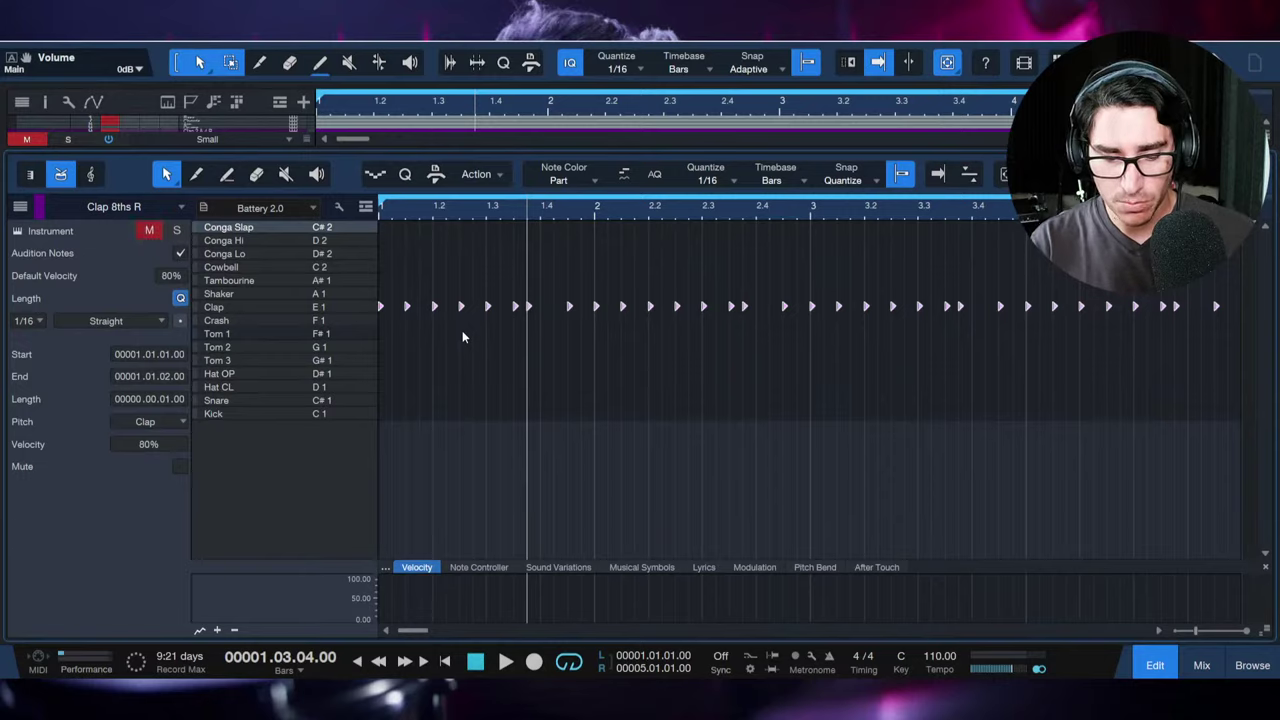
key("F2")
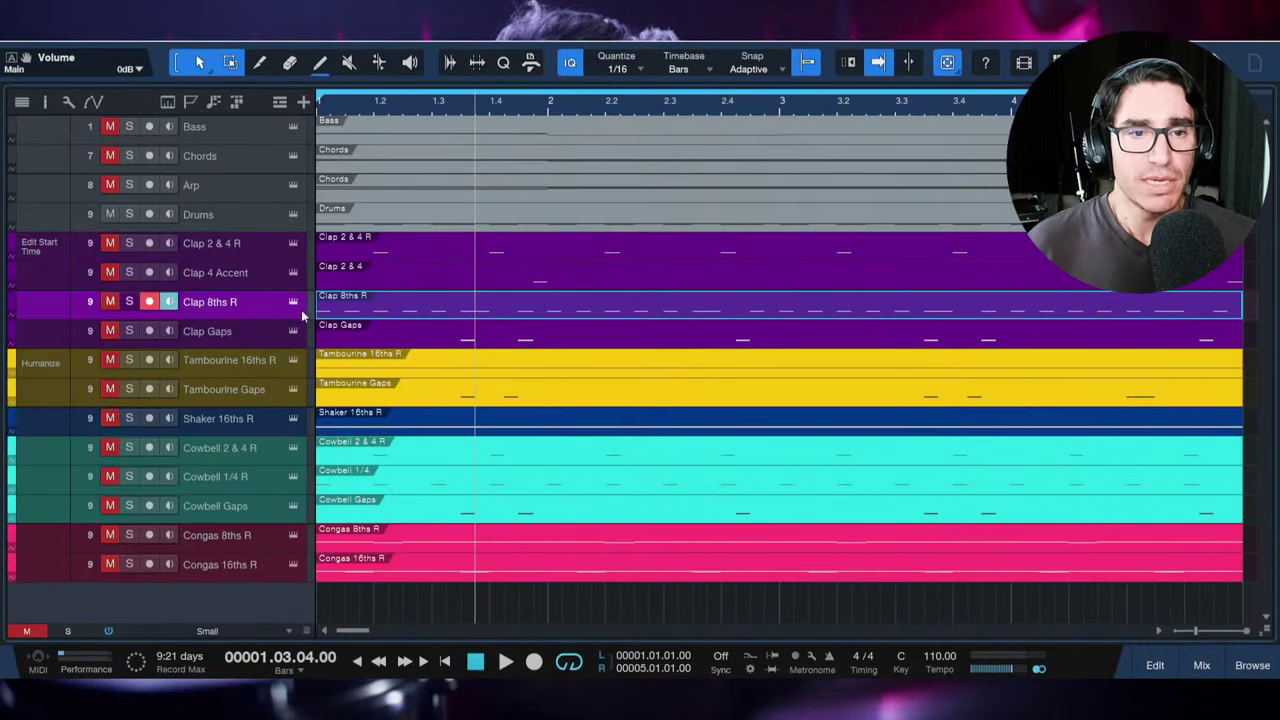
Step: Unmute the Clap Gaps track and open its part for editing, with the playhead at the song start
left_click(237, 337)
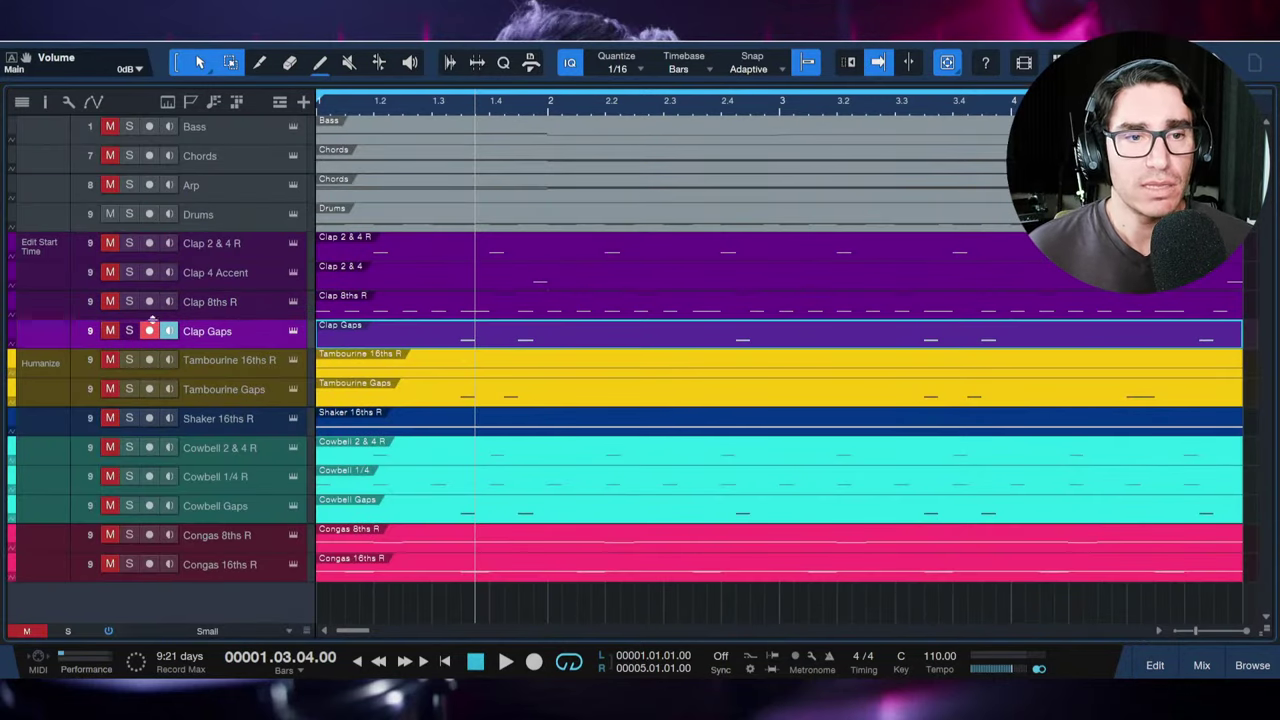
double_click(424, 344)
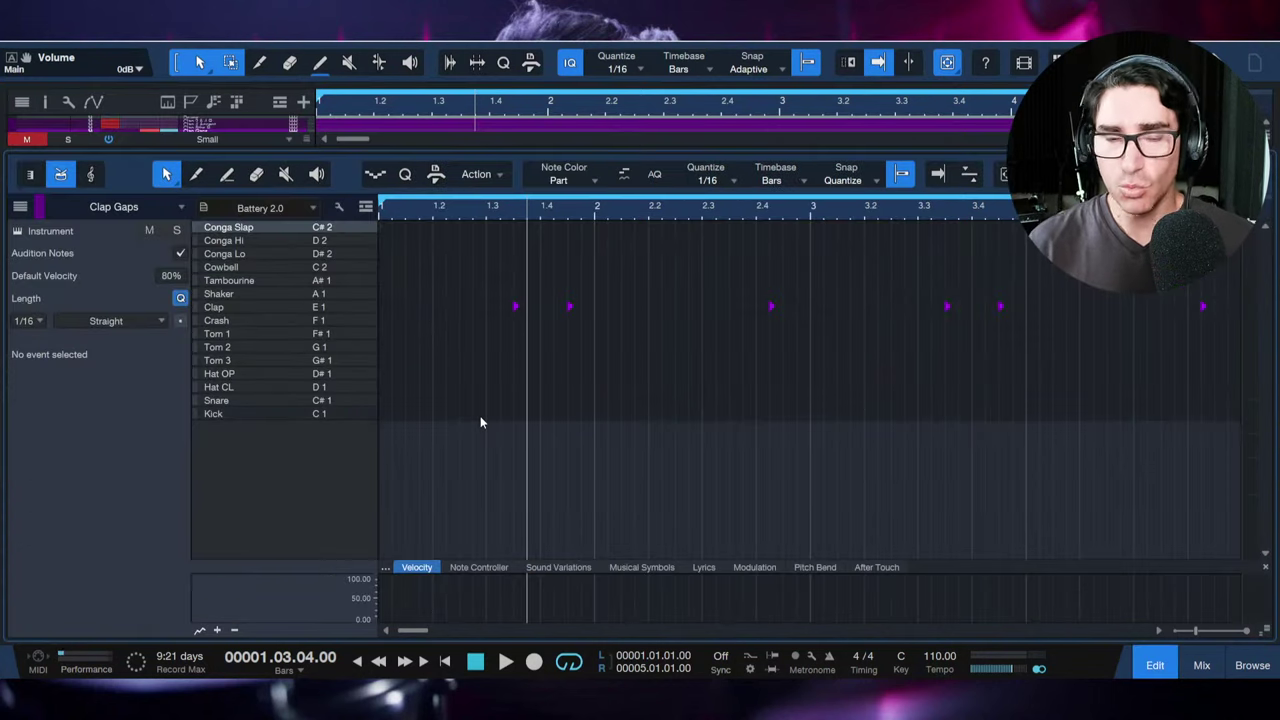
key("Home")
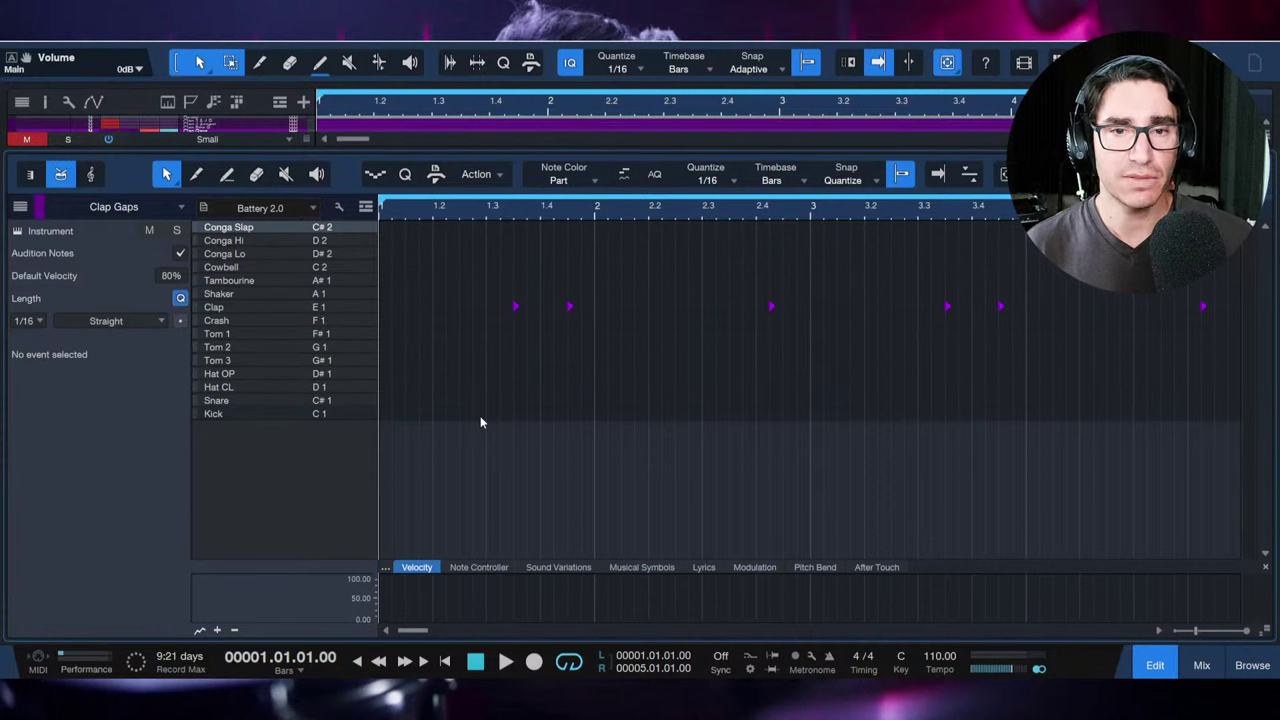
Step: Play the Clap Gaps pattern in the note editor and return the playhead to the song start
key("space")
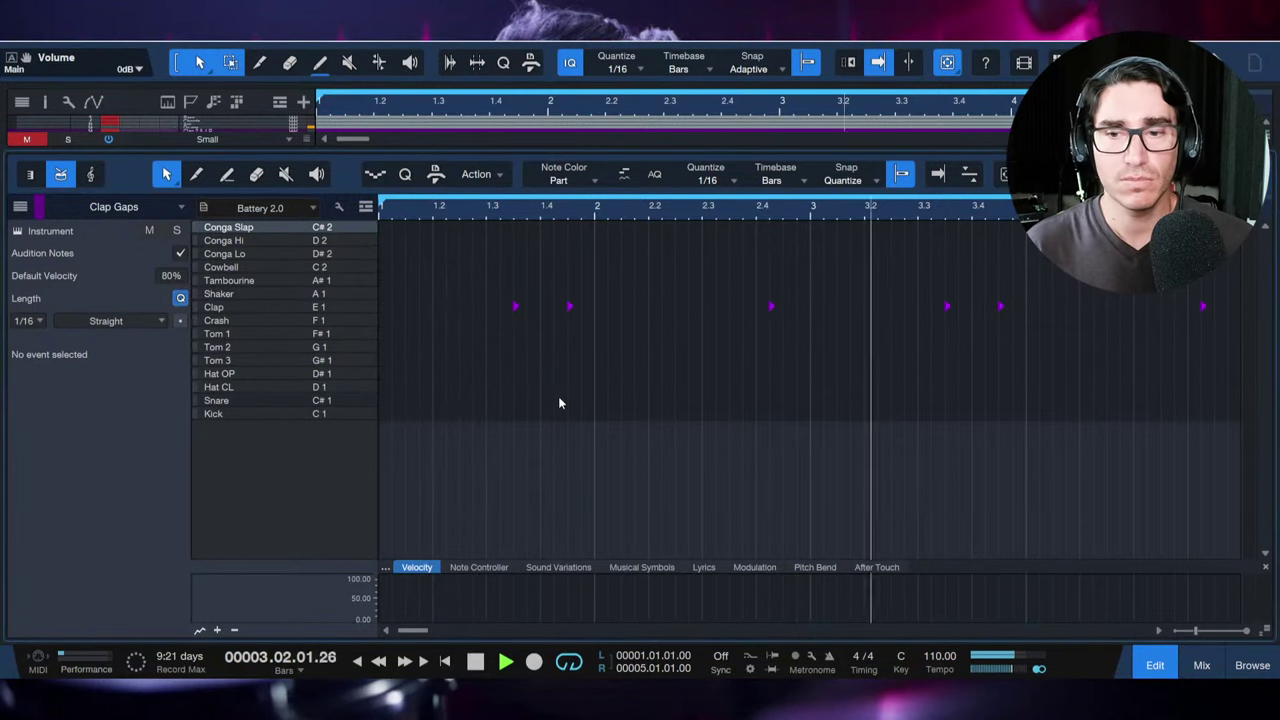
key("space")
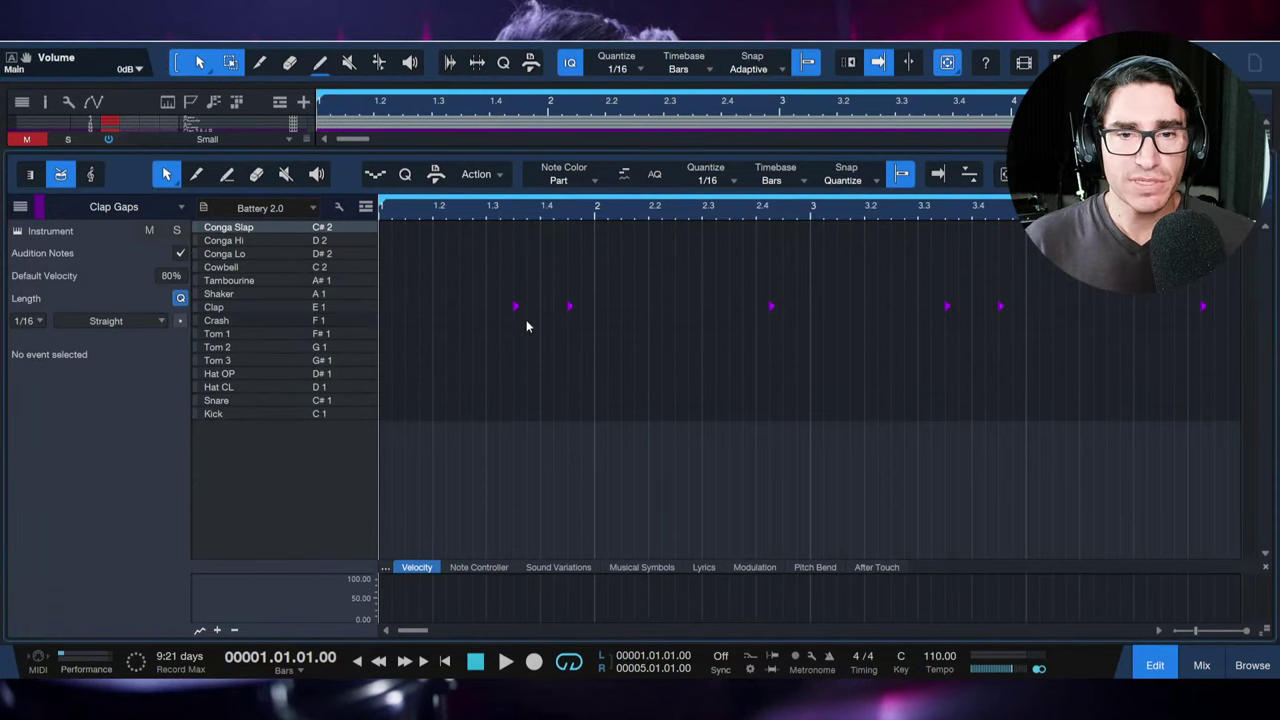
mouse_move(515, 306)
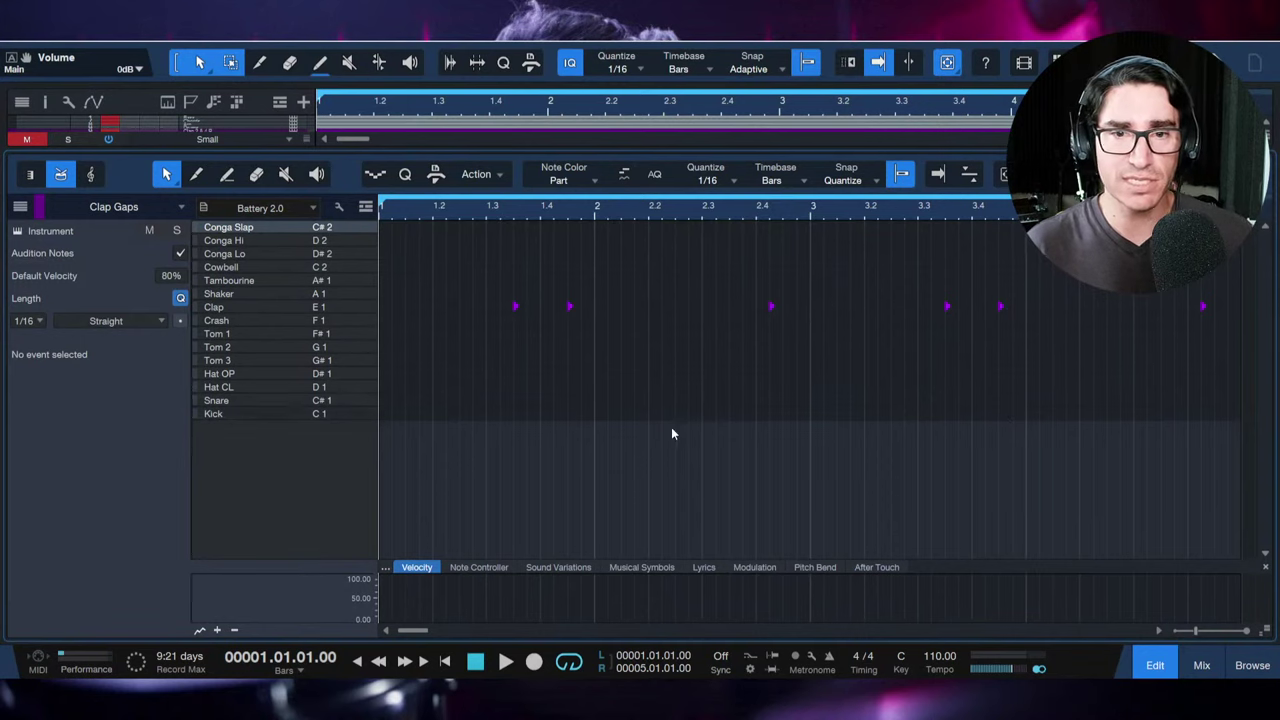
Step: Pan the Clap mixer channel to R45 during playback, then close the mixer and stop the song
key("space")
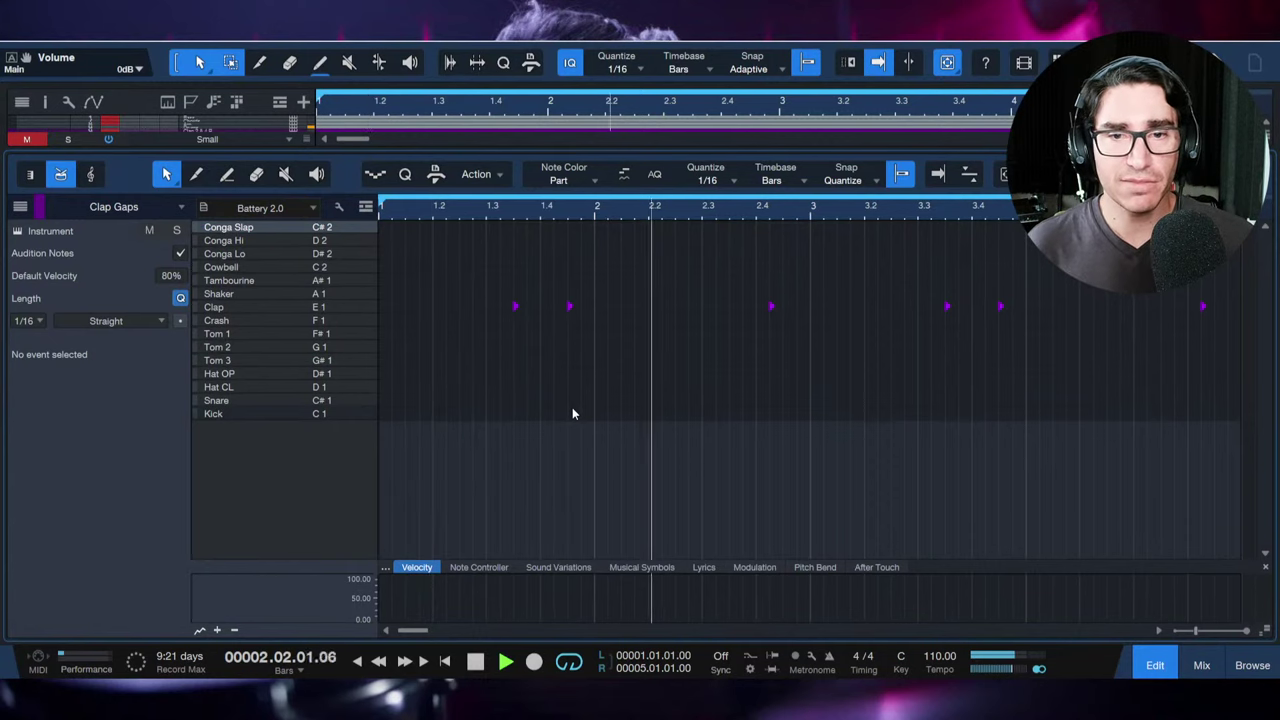
key("F3")
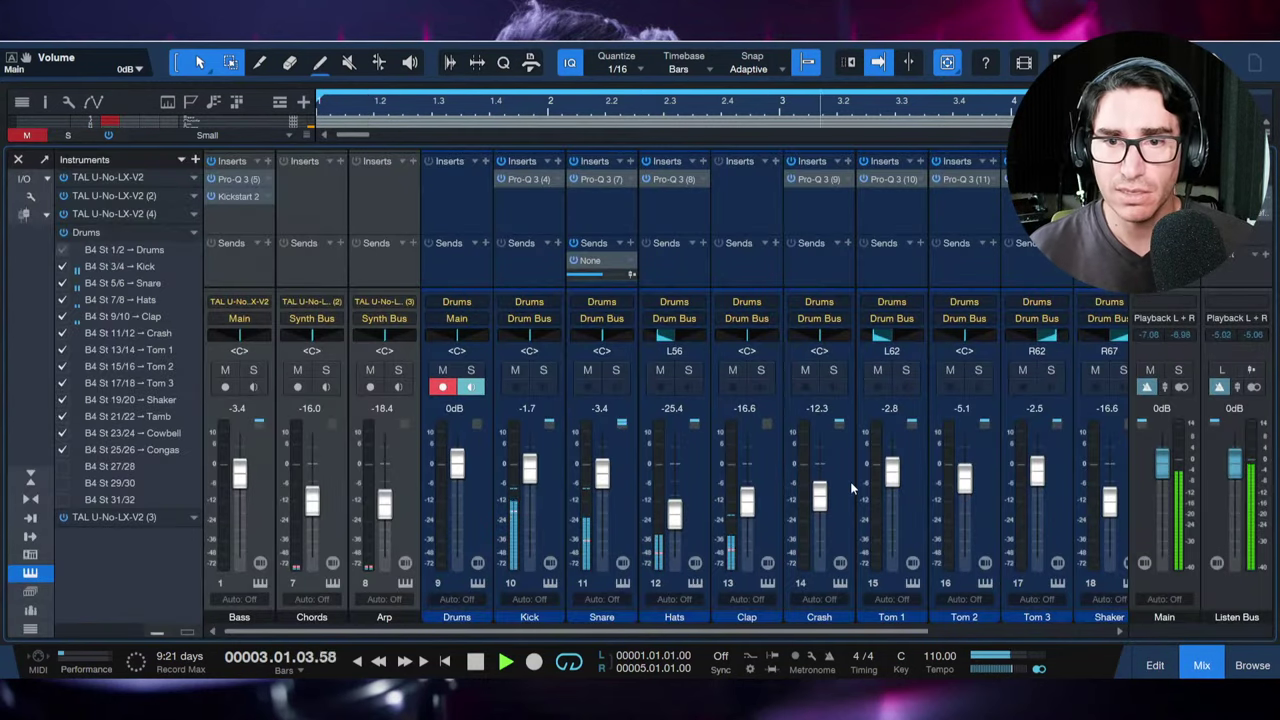
left_click_drag(750, 345, 760, 347)
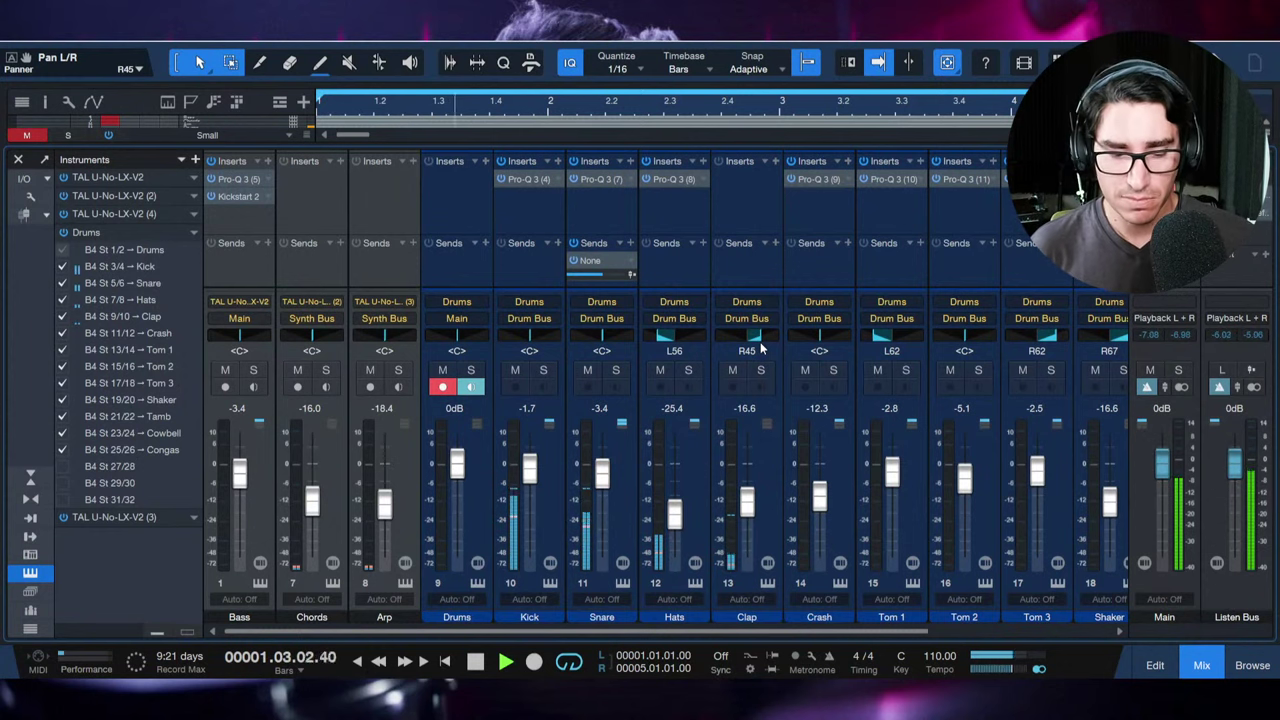
key("F3")
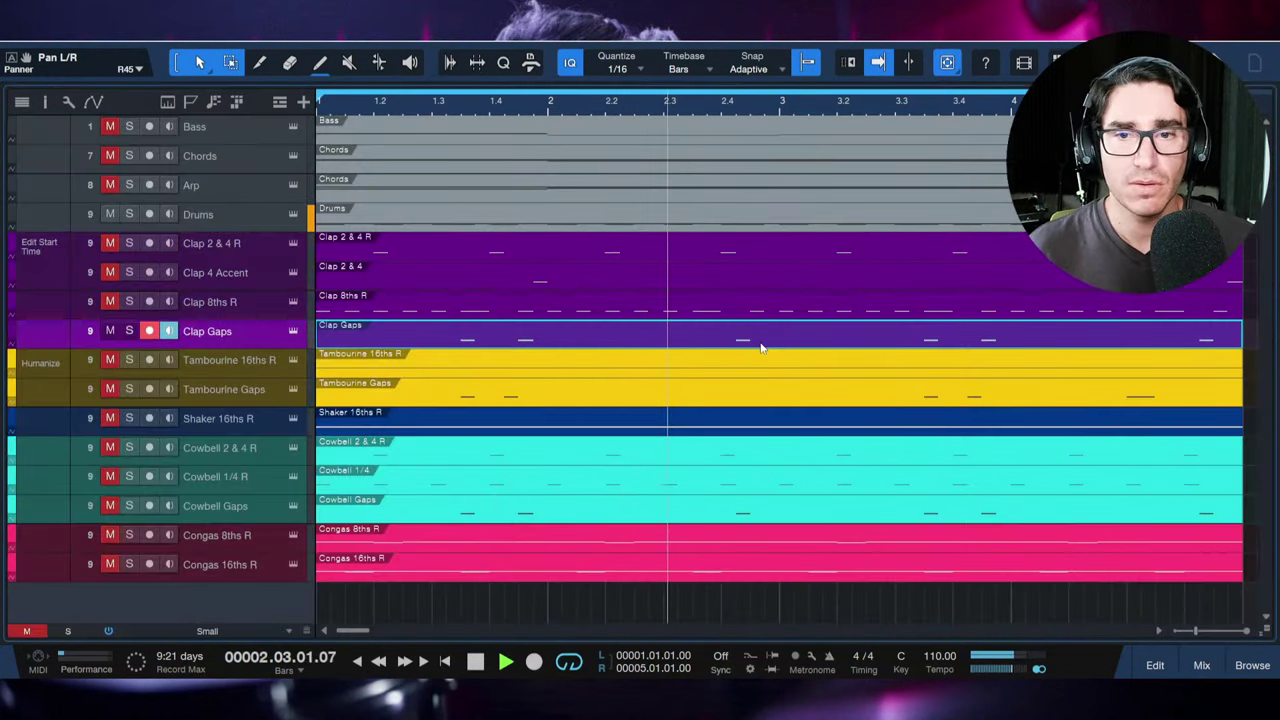
key("space")
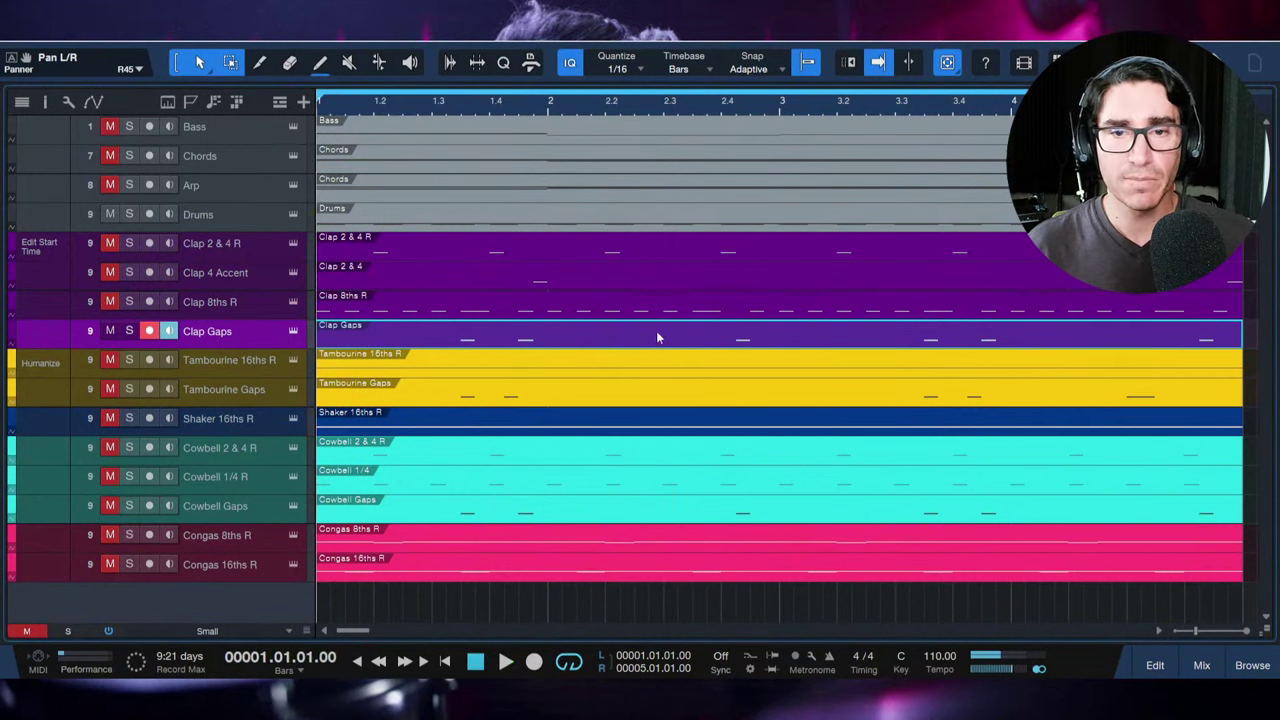
Step: Finish reviewing Clap Gaps and mute its track, then unmute Tambourine 16ths R and open its part for editing
double_click(656, 340)
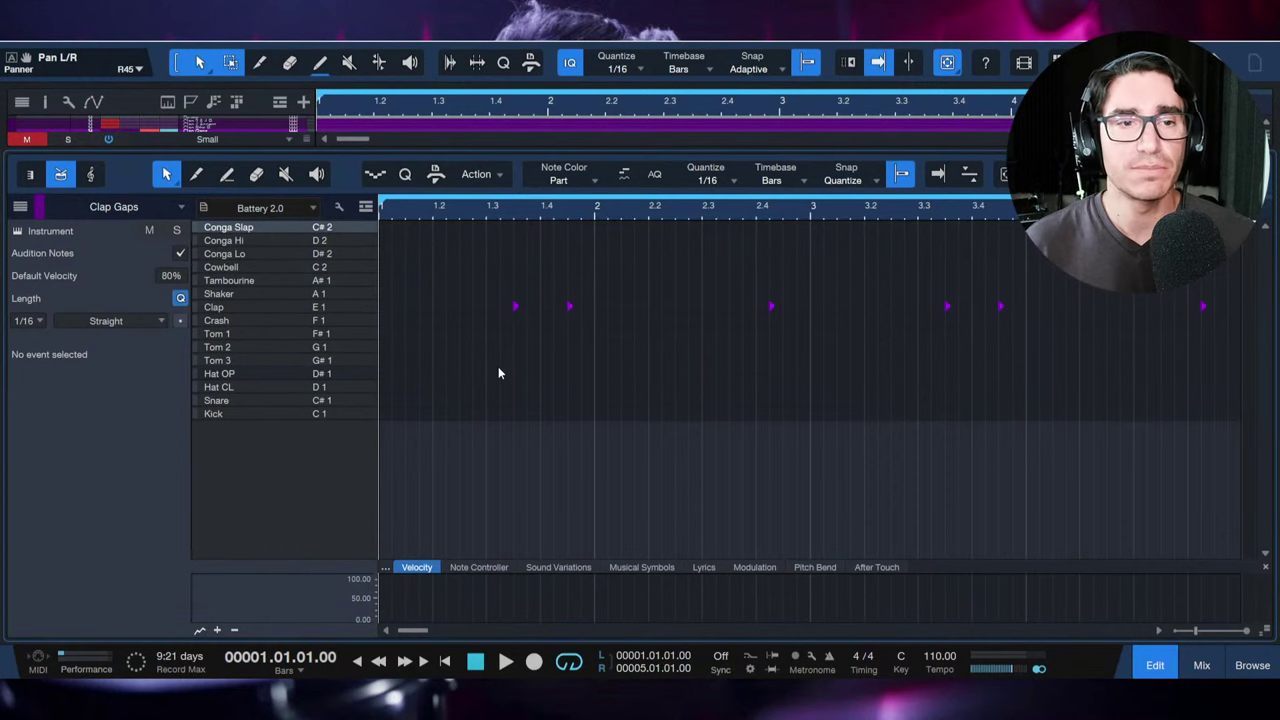
key("F2")
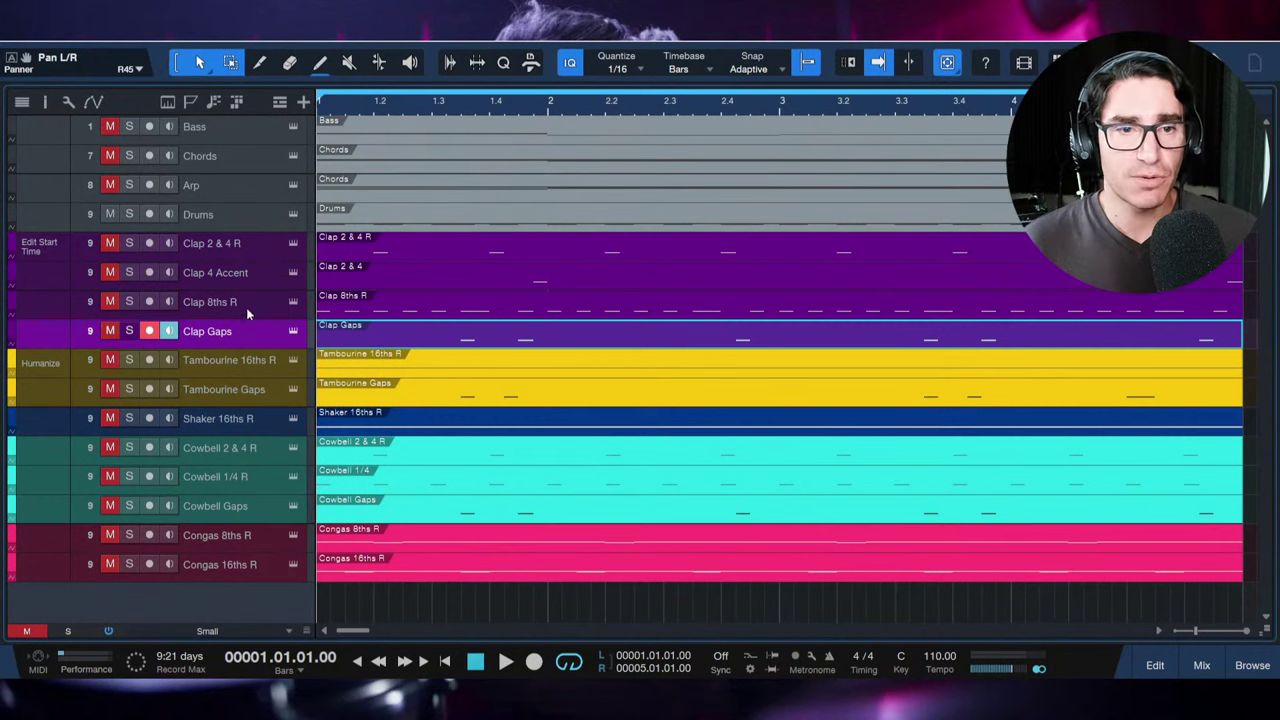
left_click(108, 363)
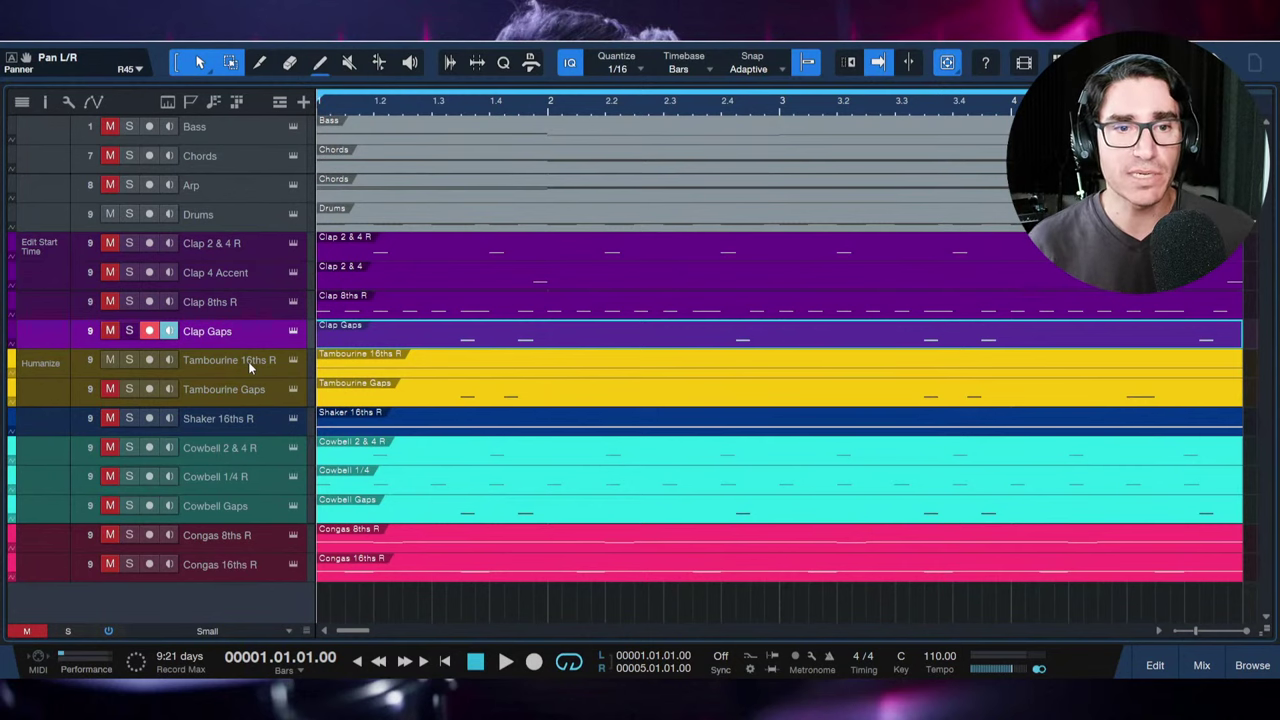
left_click(457, 369)
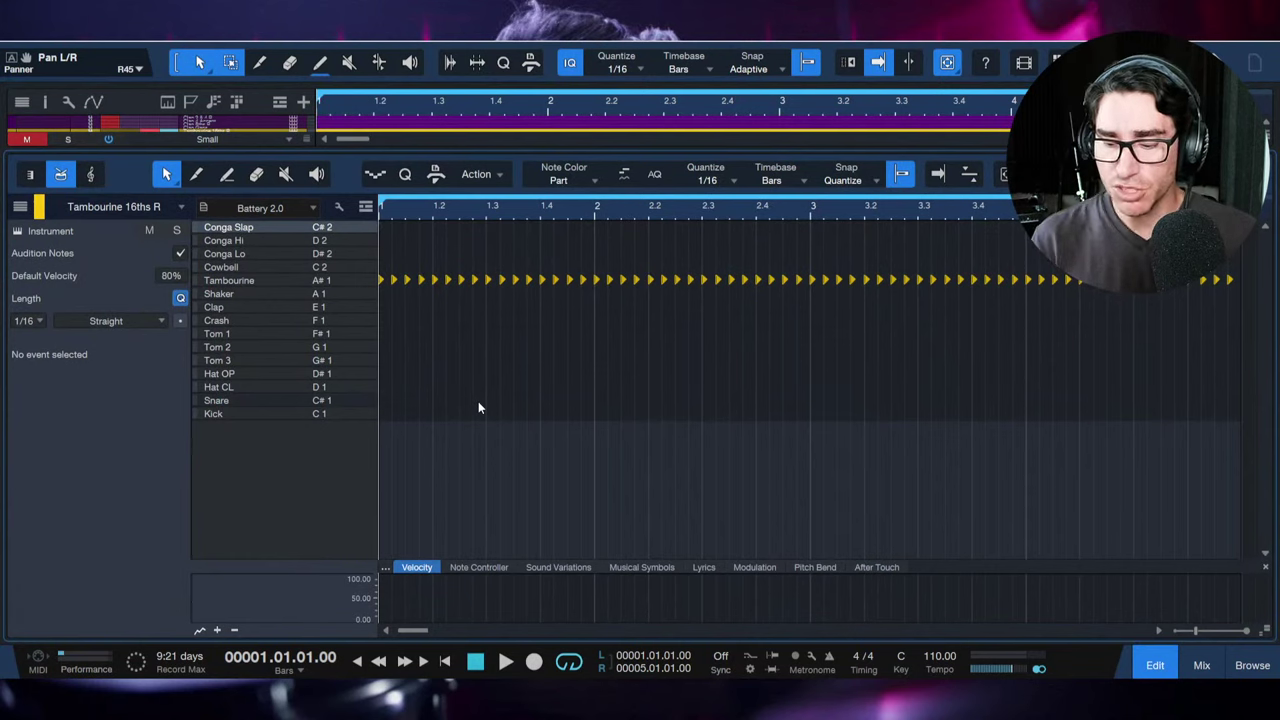
Step: Play the Tambourine 16ths R pattern, then select all its notes with the playhead back at the song start
key("space")
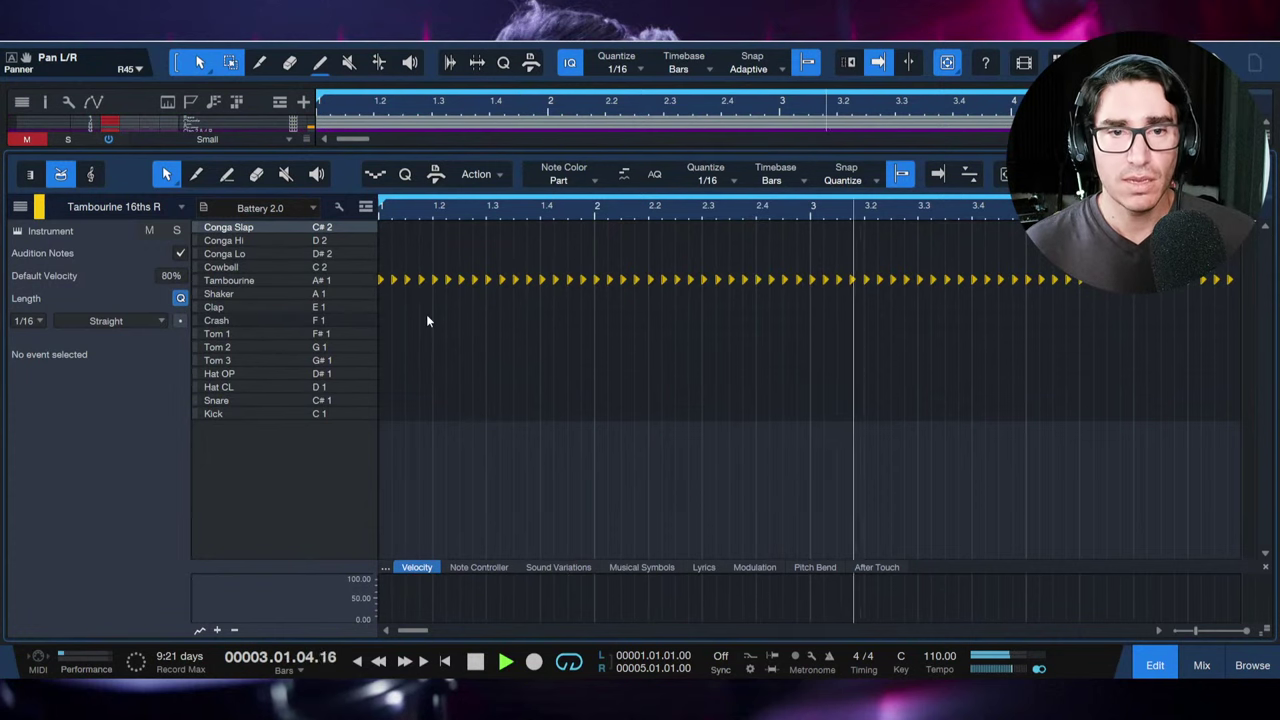
key("space")
key("space")
key("space")
key("ctrl+a")
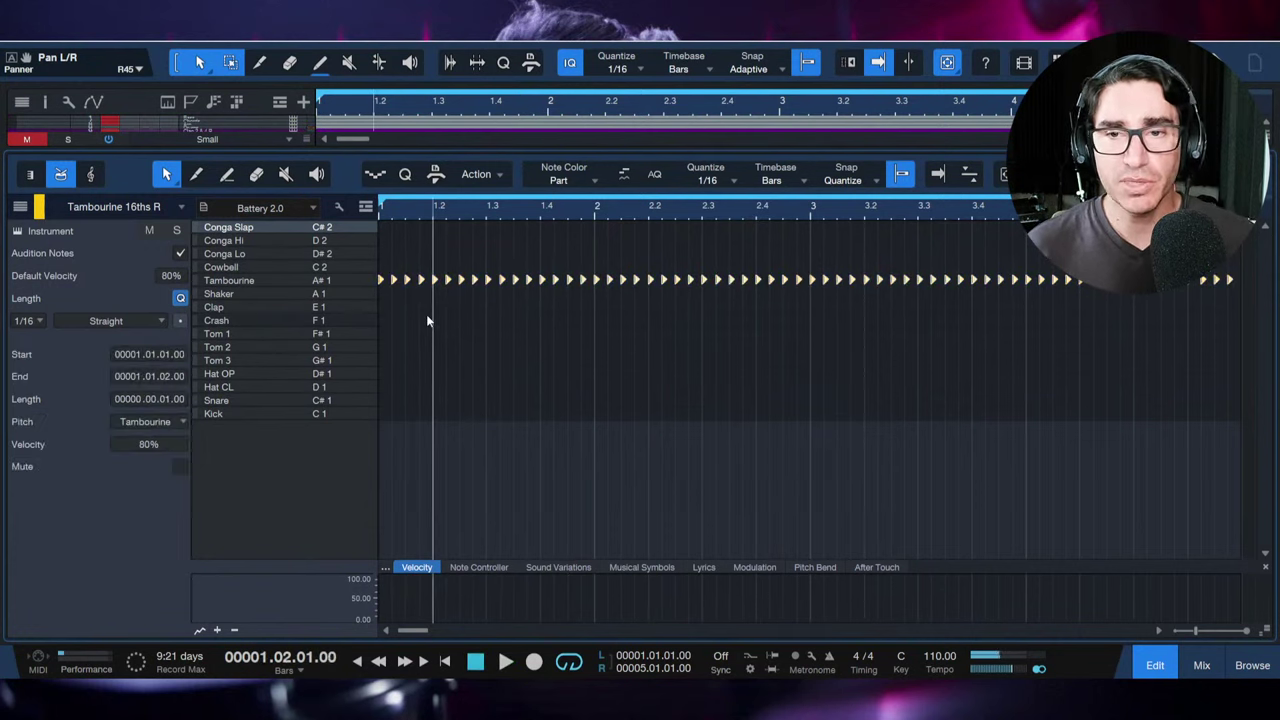
key("comma")
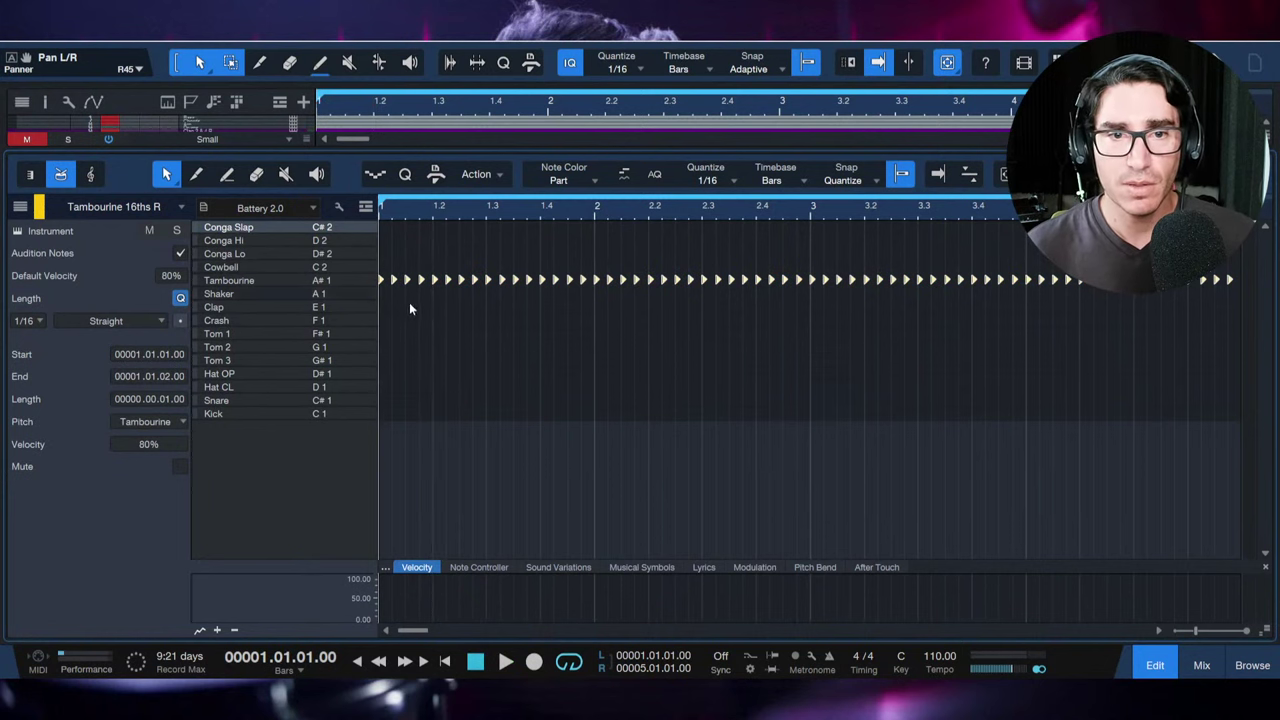
Step: Select the first bar's tambourine notes to show their velocities and play the pattern through
left_click(413, 303)
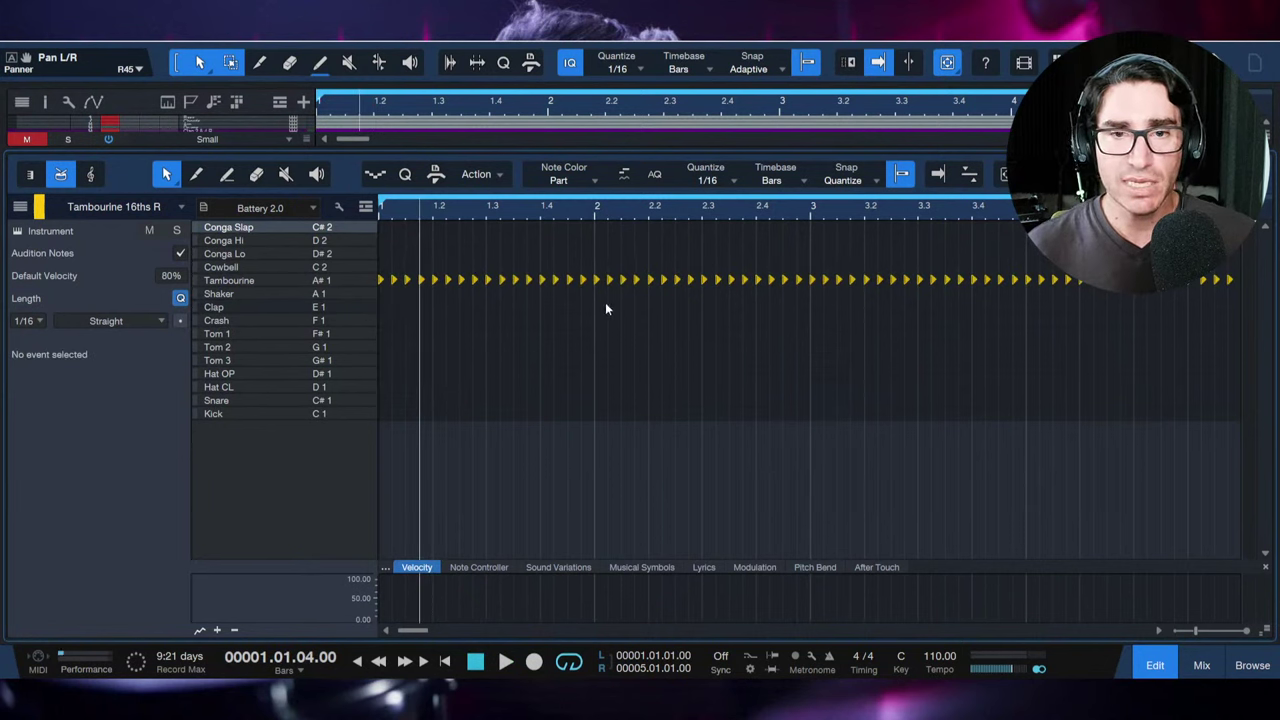
left_click_drag(594, 310, 380, 258)
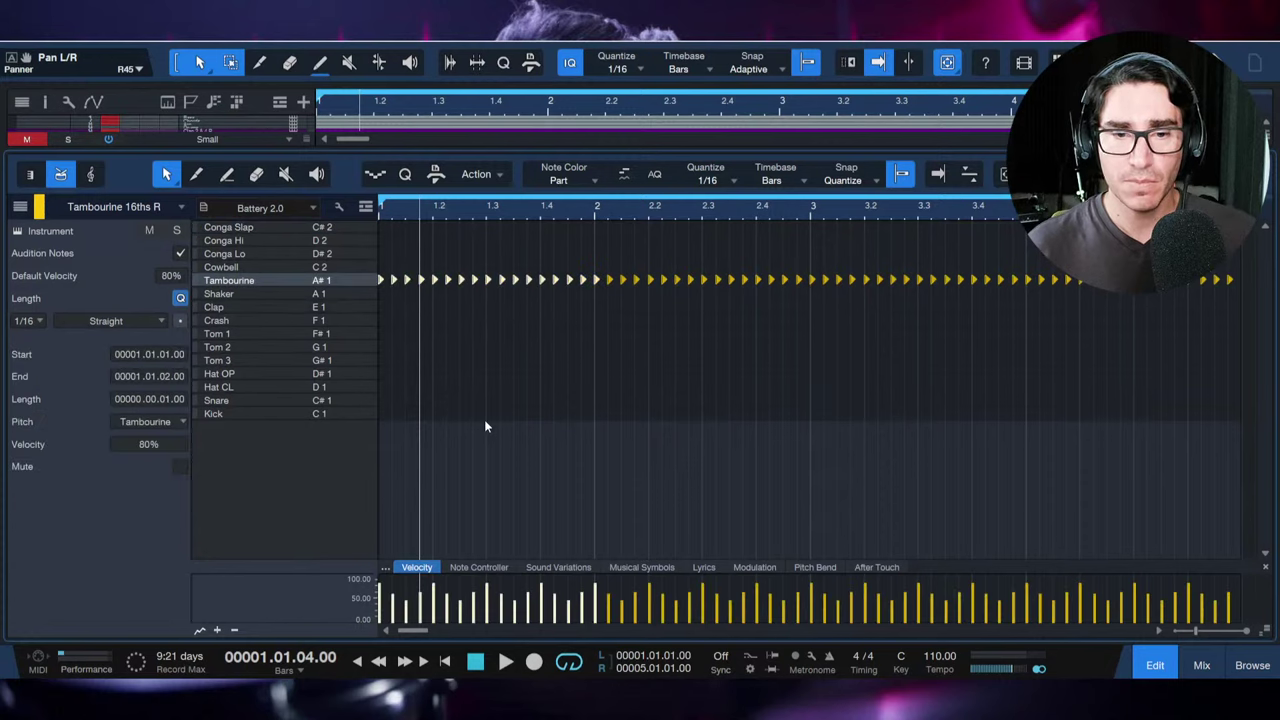
key("space")
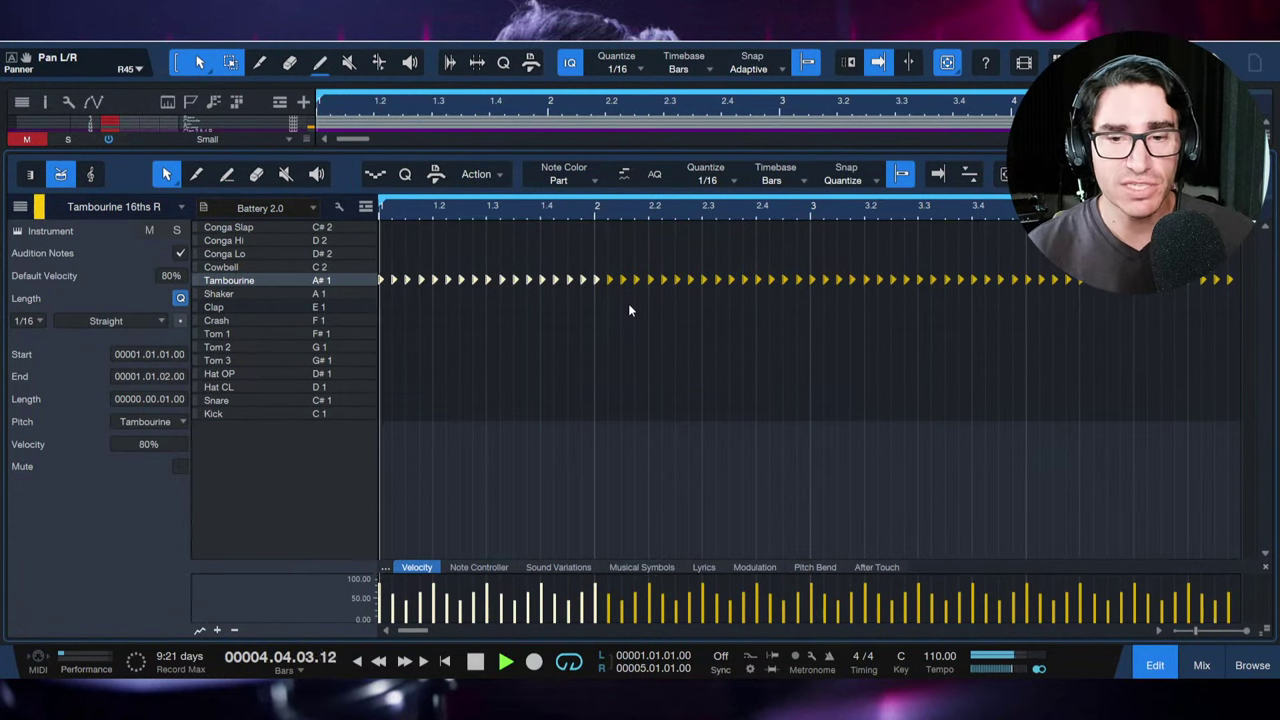
key("space")
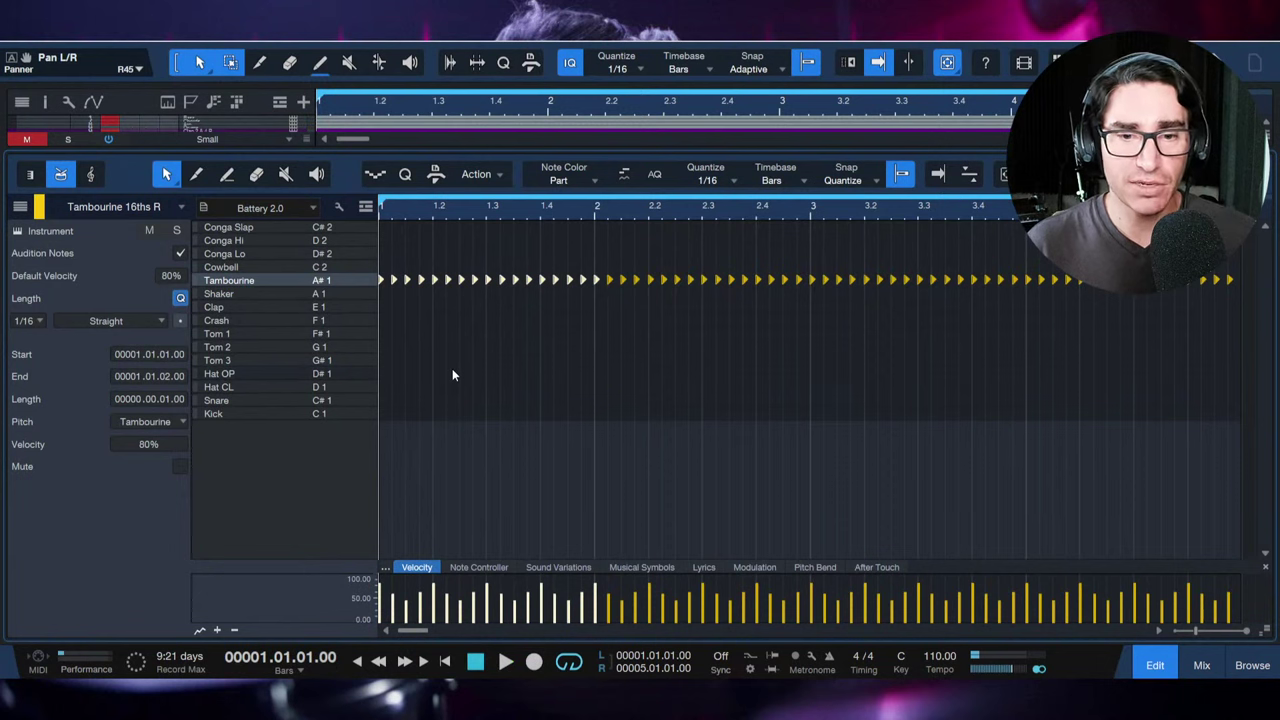
Step: Delete all the existing tambourine notes from the Tambourine 16ths R part
left_click(581, 330)
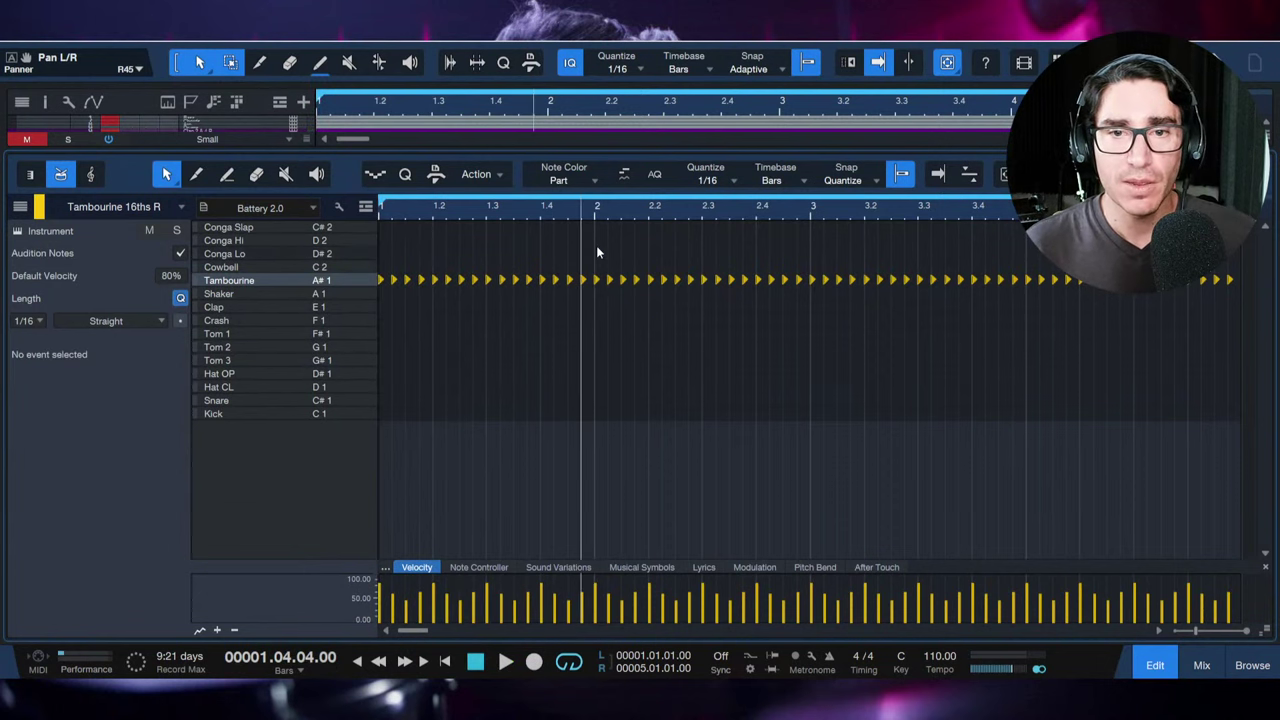
left_click_drag(596, 252, 1236, 296)
key("Delete")
left_click(595, 297)
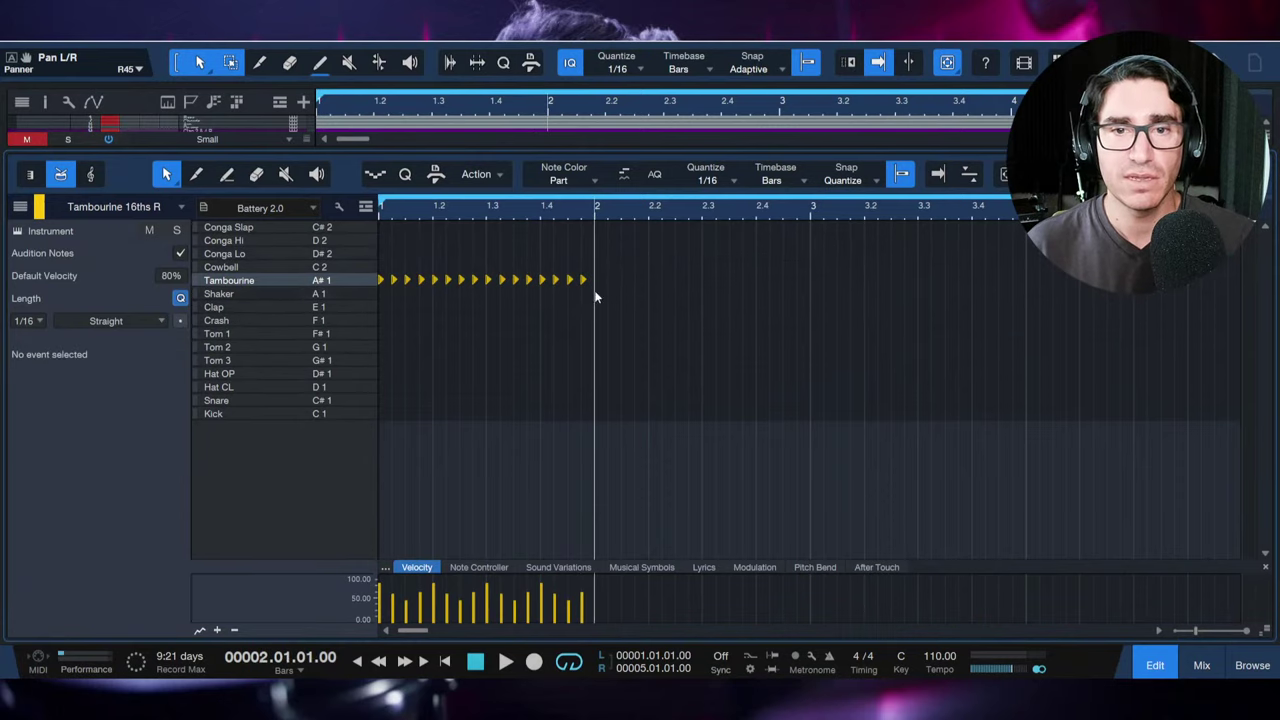
left_click_drag(595, 297, 381, 282)
key("Delete")
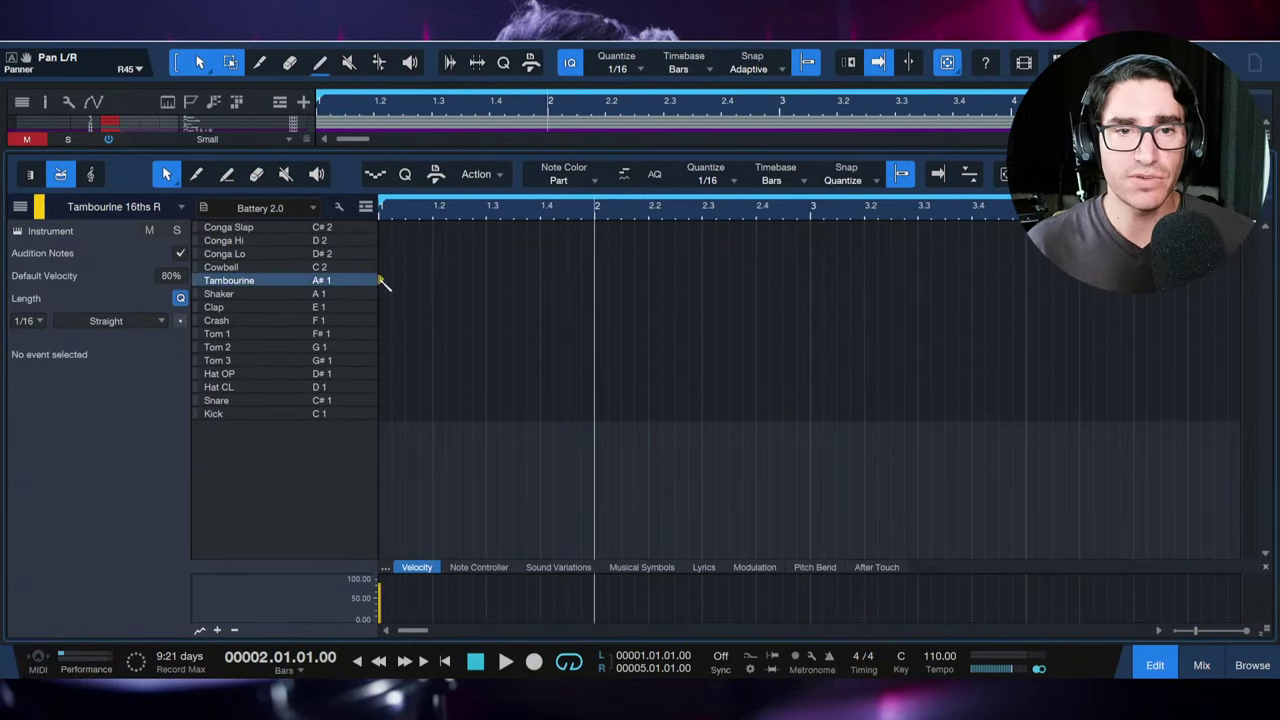
Step: Add four consecutive sixteenth-note tambourine hits on the first beat of bar 1
left_click(383, 280)
left_click(396, 282)
left_click(410, 284)
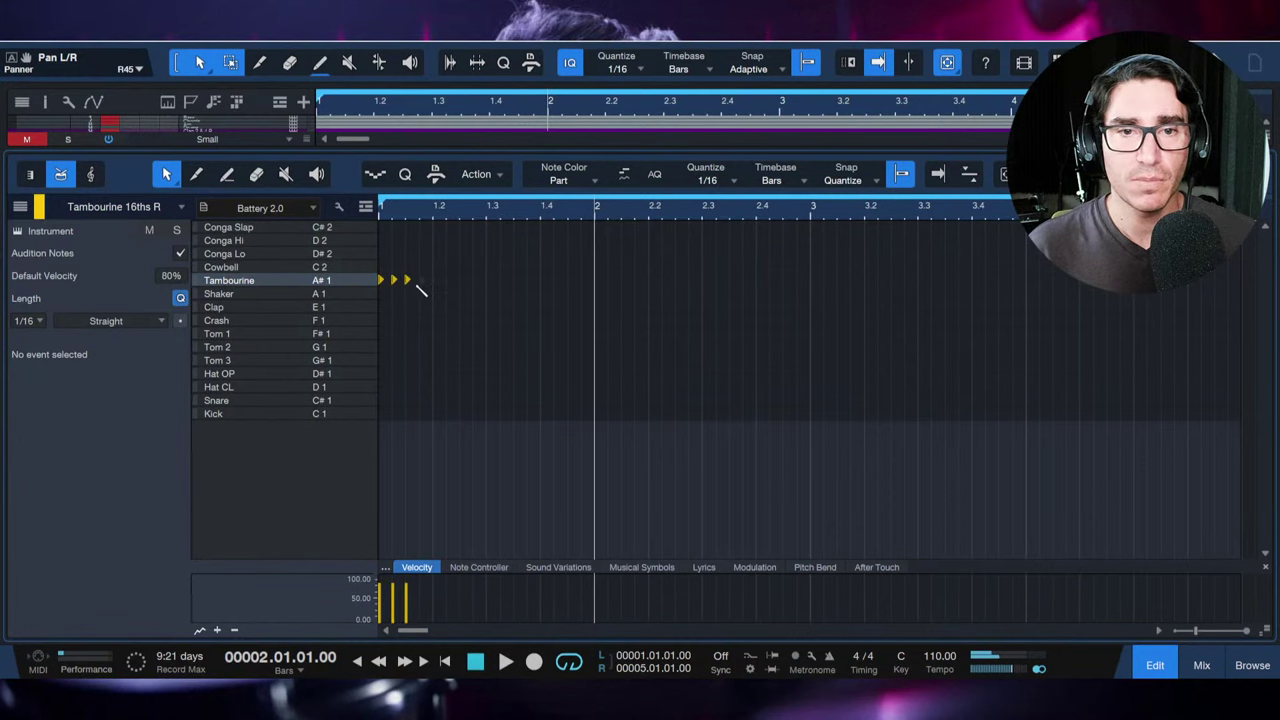
left_click(420, 282)
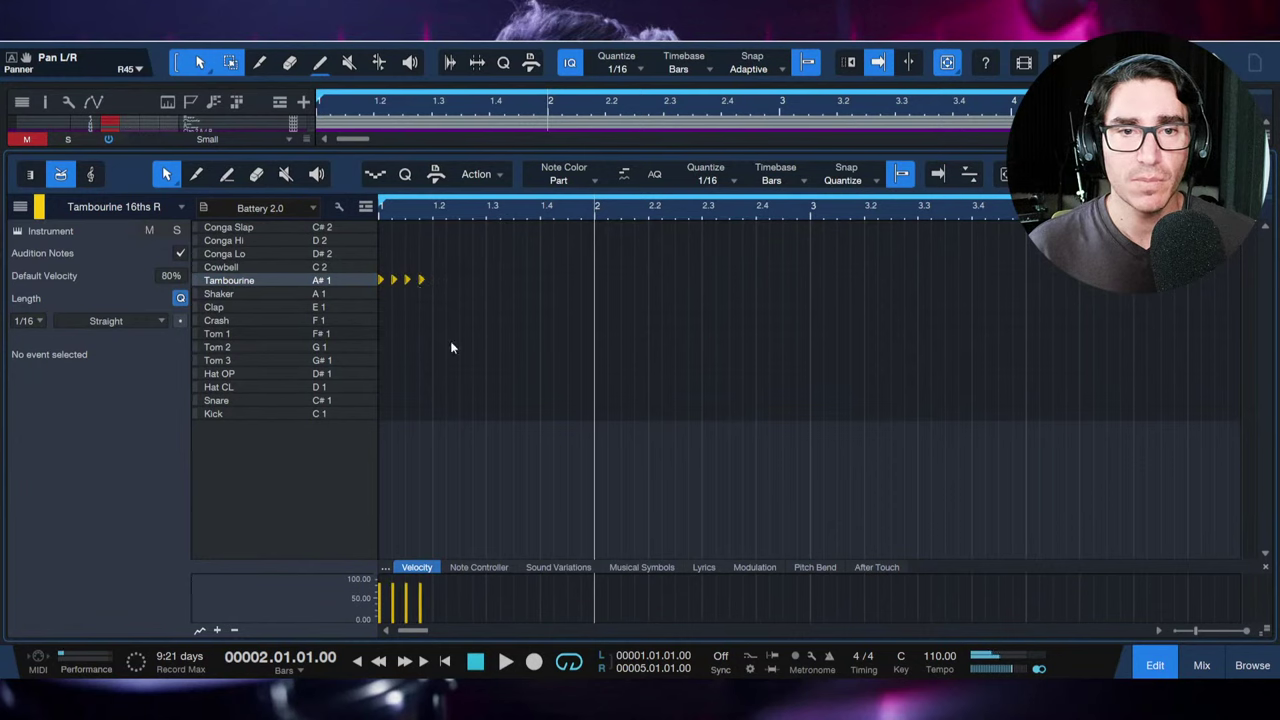
Step: Lower the velocity of the first, second and fourth tambourine hits to 58%, leaving the third accented
left_click(381, 281)
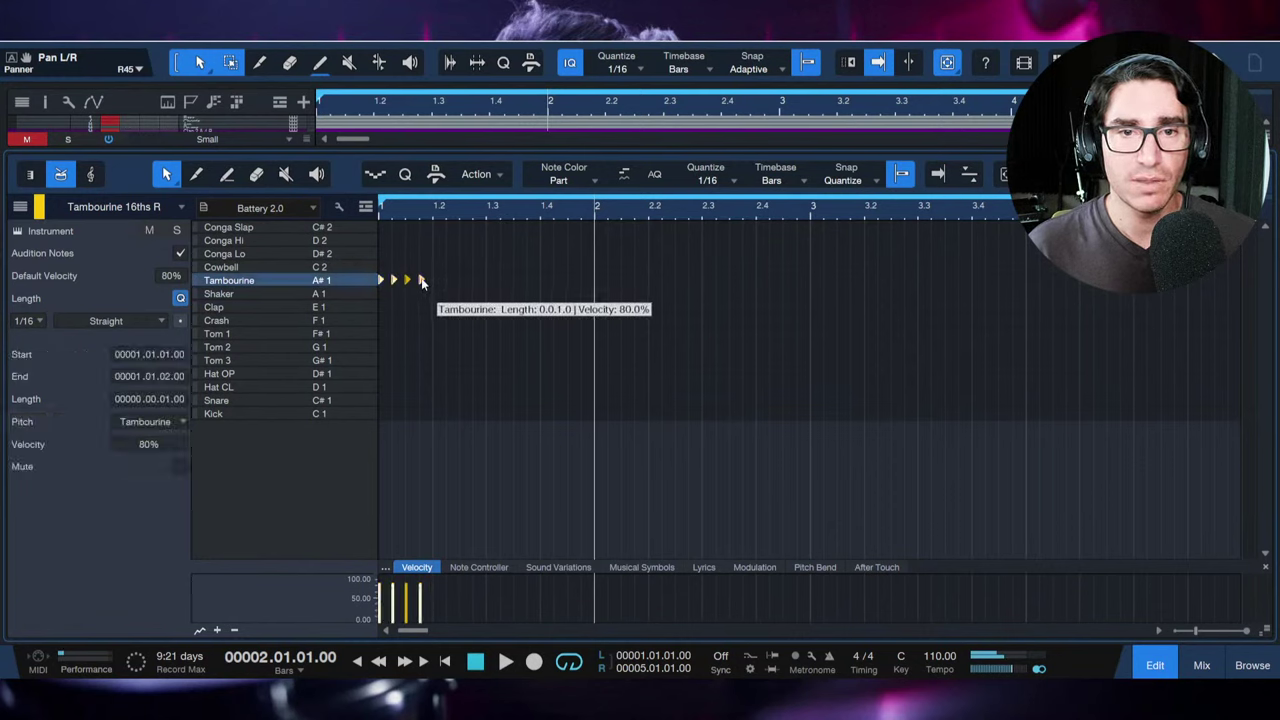
left_click_drag(394, 596, 393, 609)
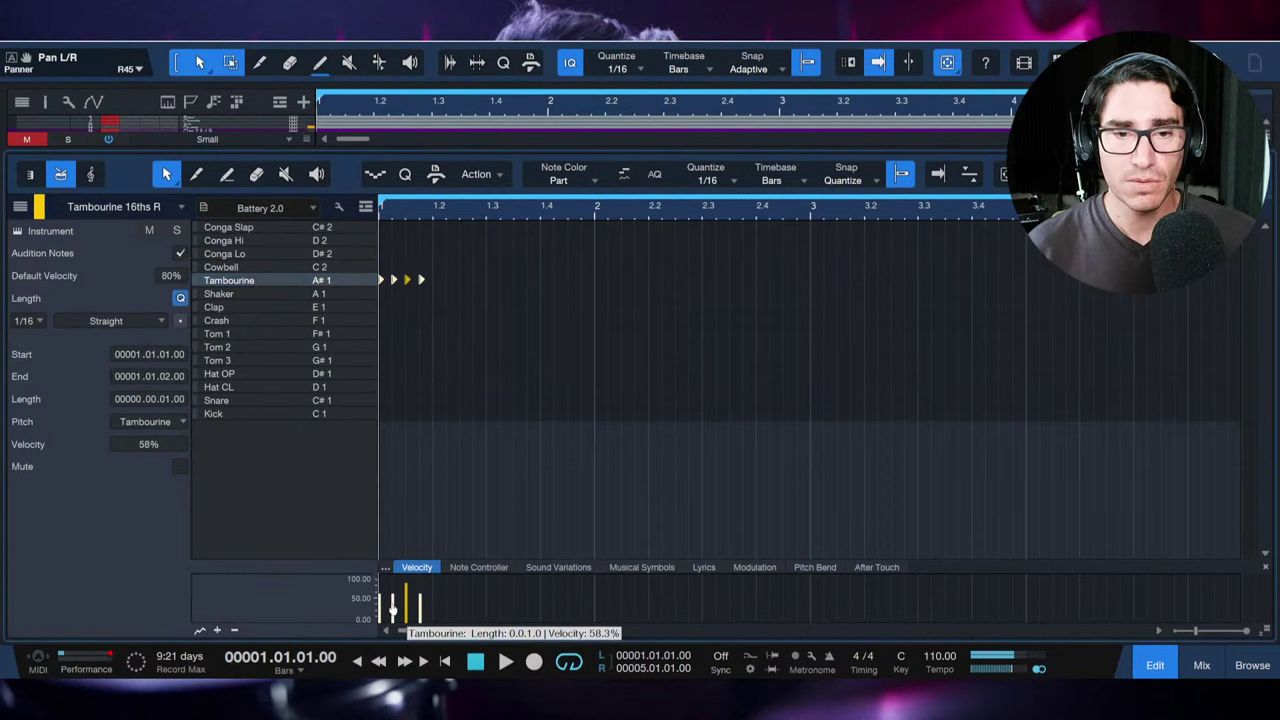
left_click(430, 282)
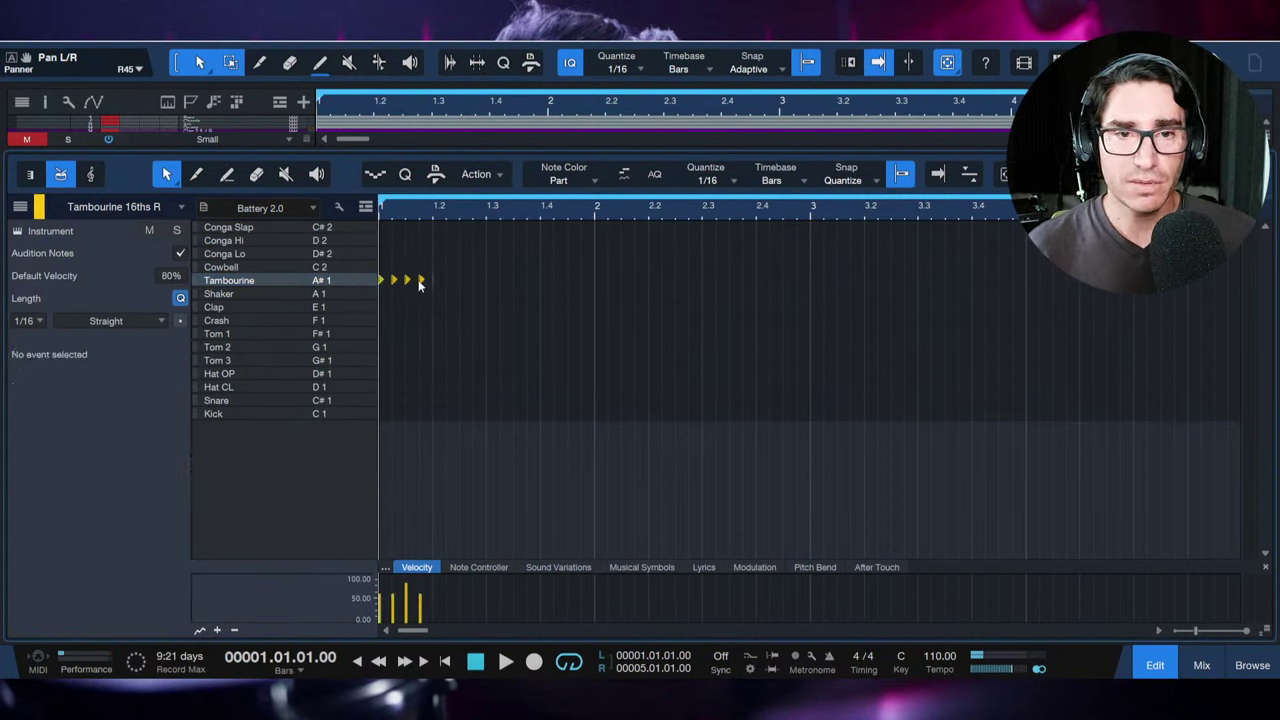
Step: Duplicate the four-note tambourine group beat by beat to fill the part through the end of bar 4
left_click(380, 283)
key("d")
key("d")
key("d")
key("d")
key("d")
key("d")
key("d")
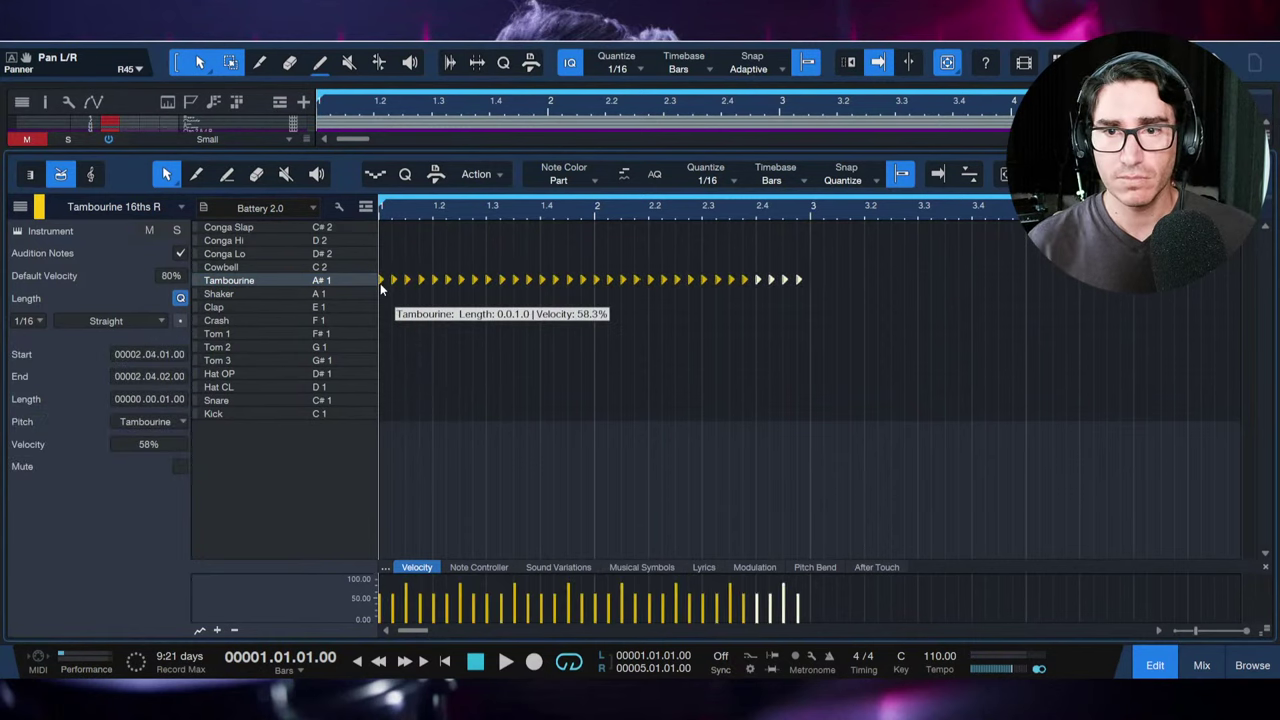
key("d")
key("d")
key("d")
key("d")
key("d")
key("d")
key("d")
key("d")
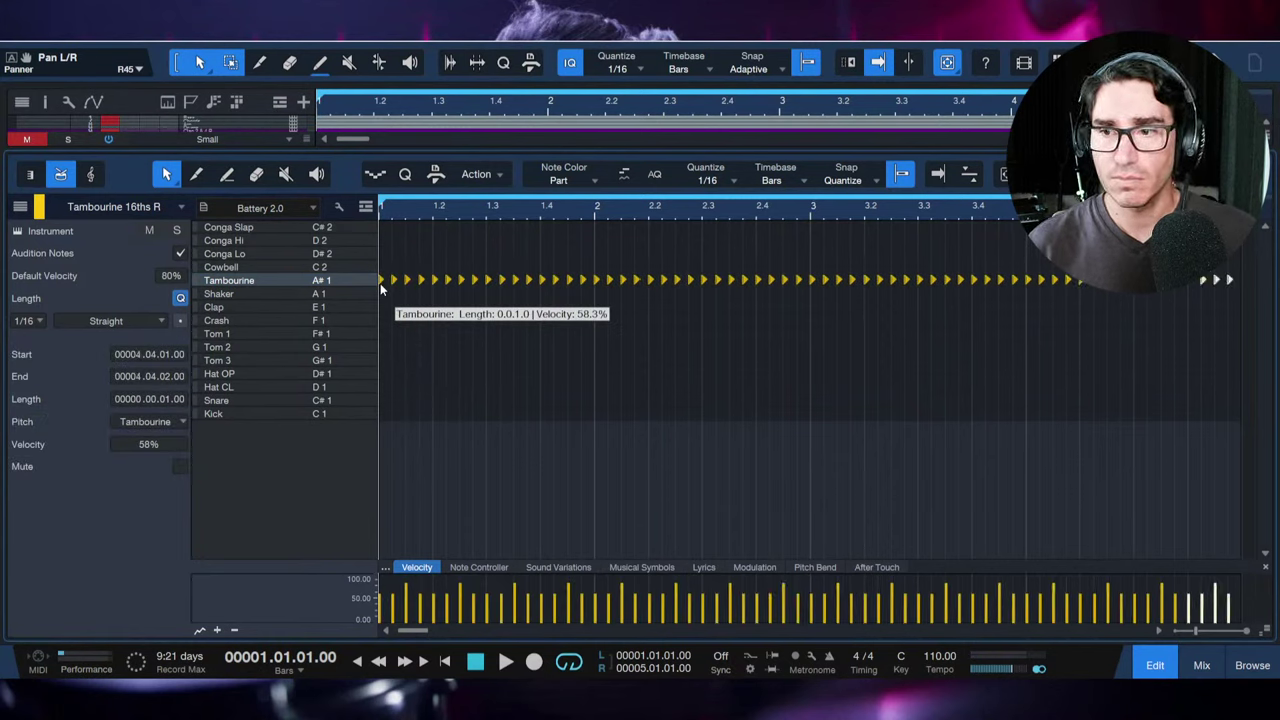
Step: Play back the new tambourine pattern and slightly lower the velocity of individual softer hits in bar 1
key("space")
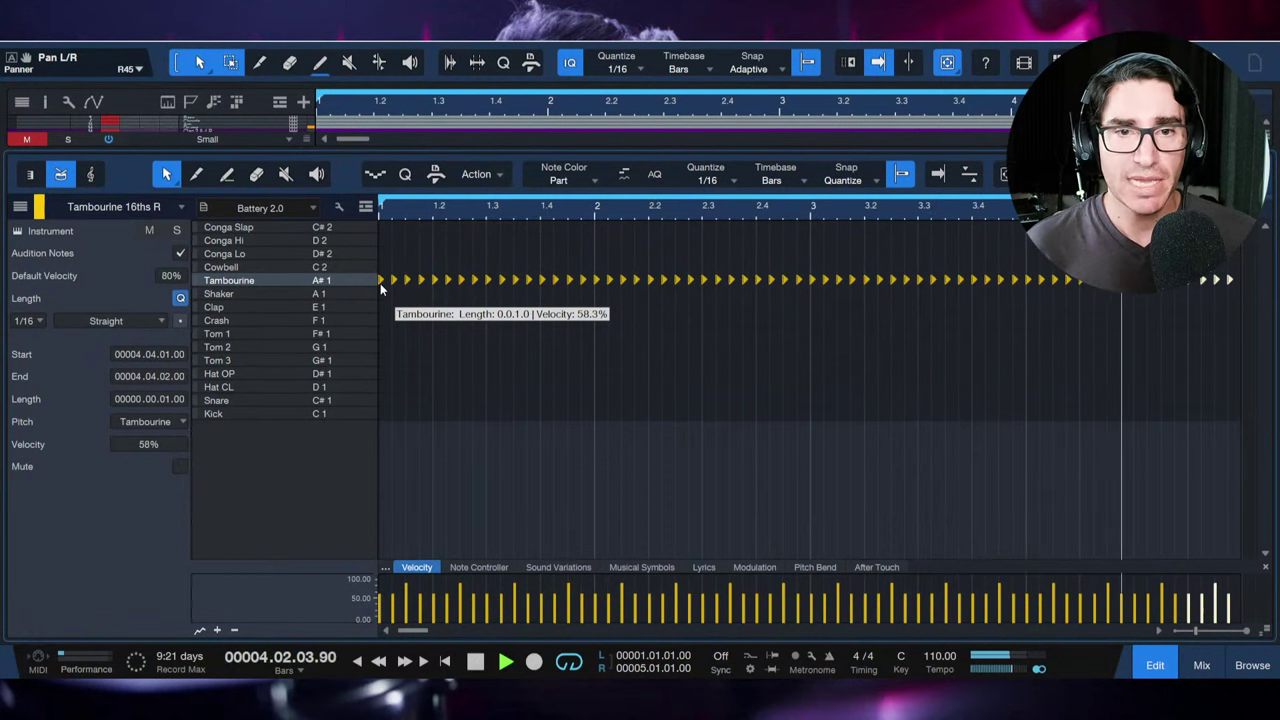
key("space")
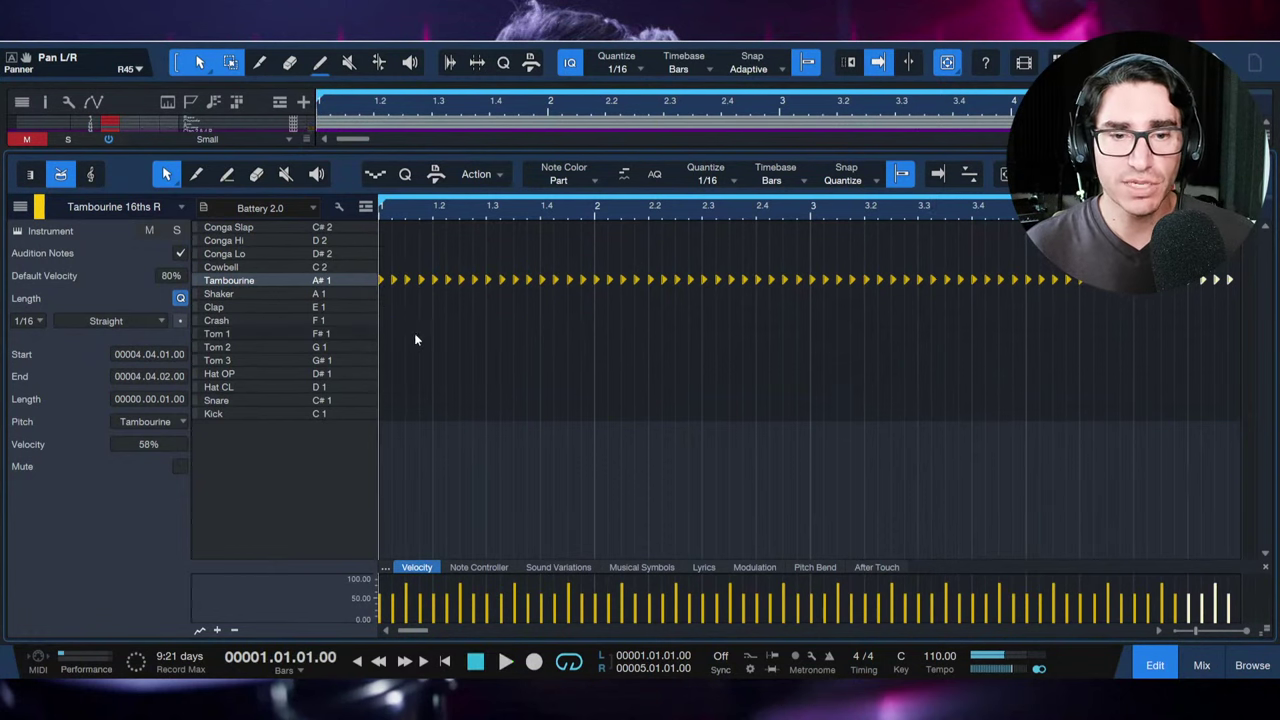
left_click(419, 328)
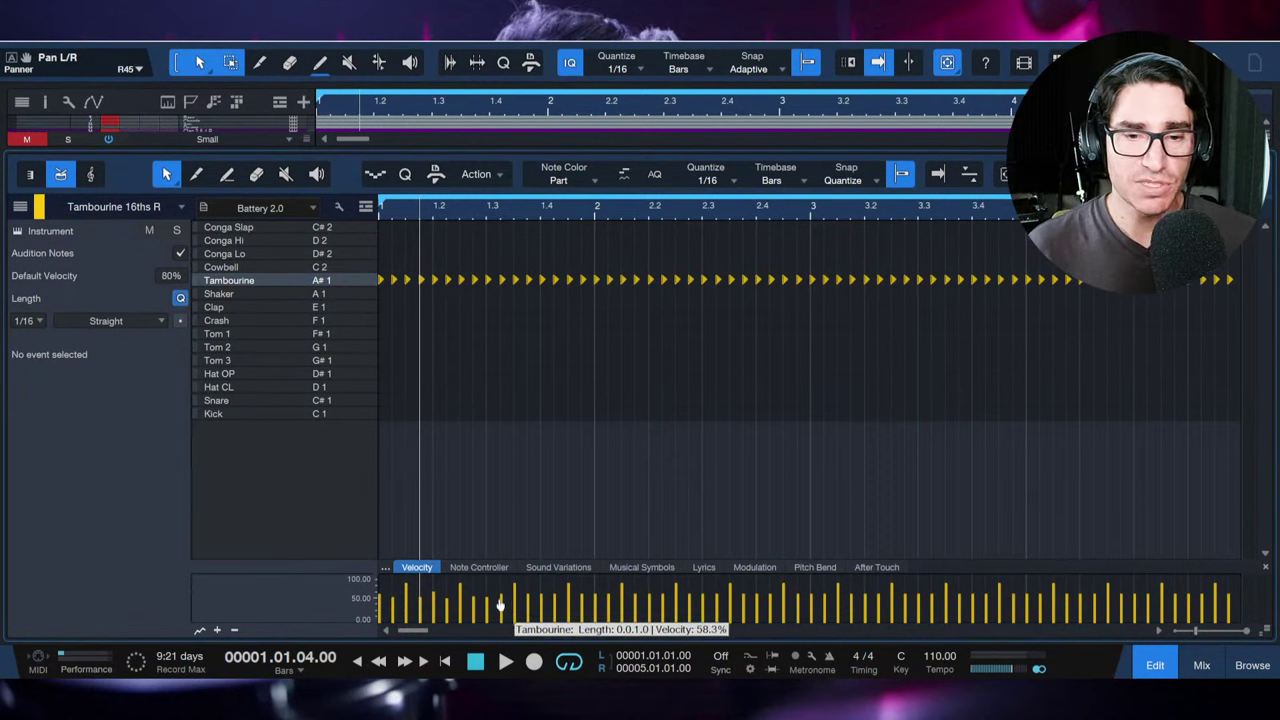
left_click_drag(500, 605, 500, 612)
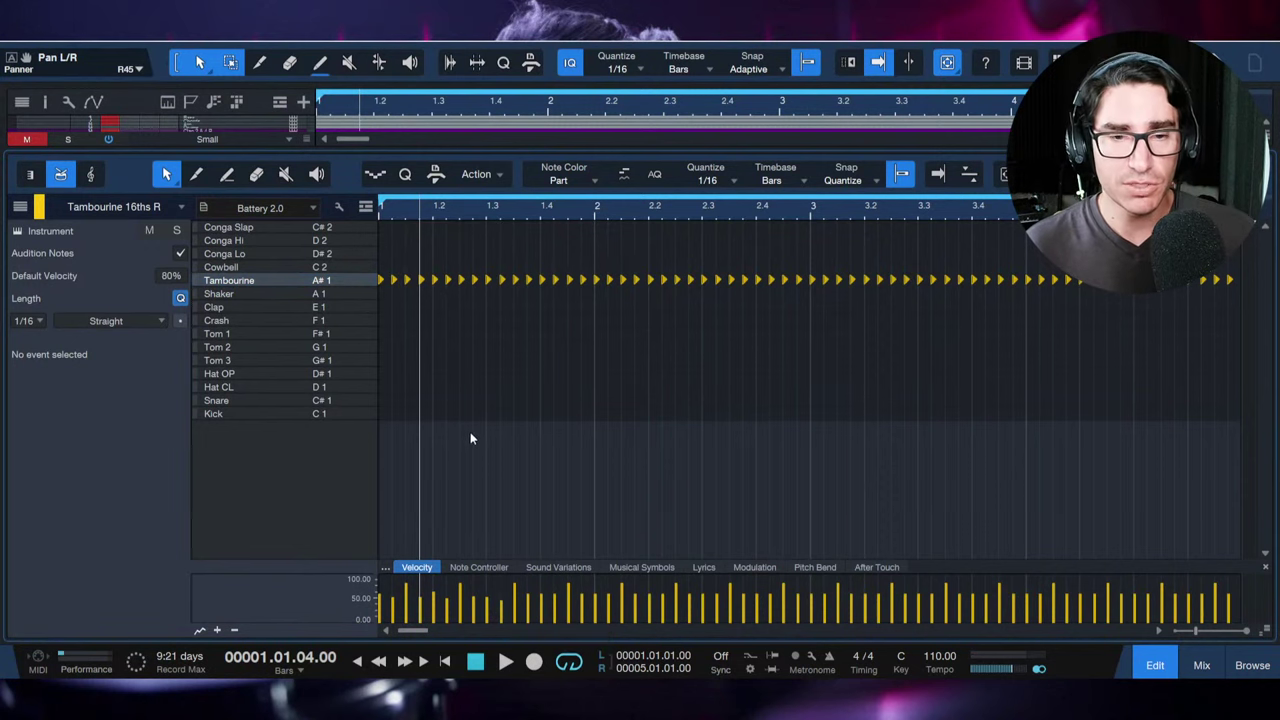
key("space")
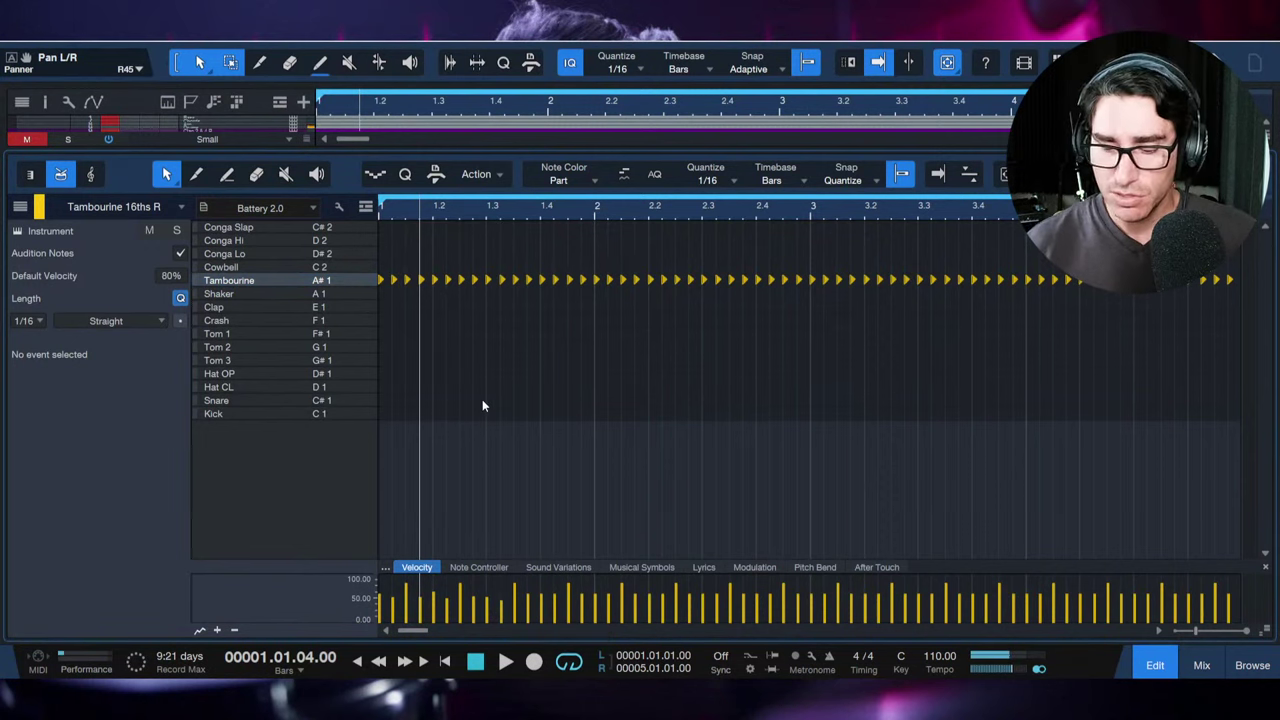
key("space")
key("ctrl+a")
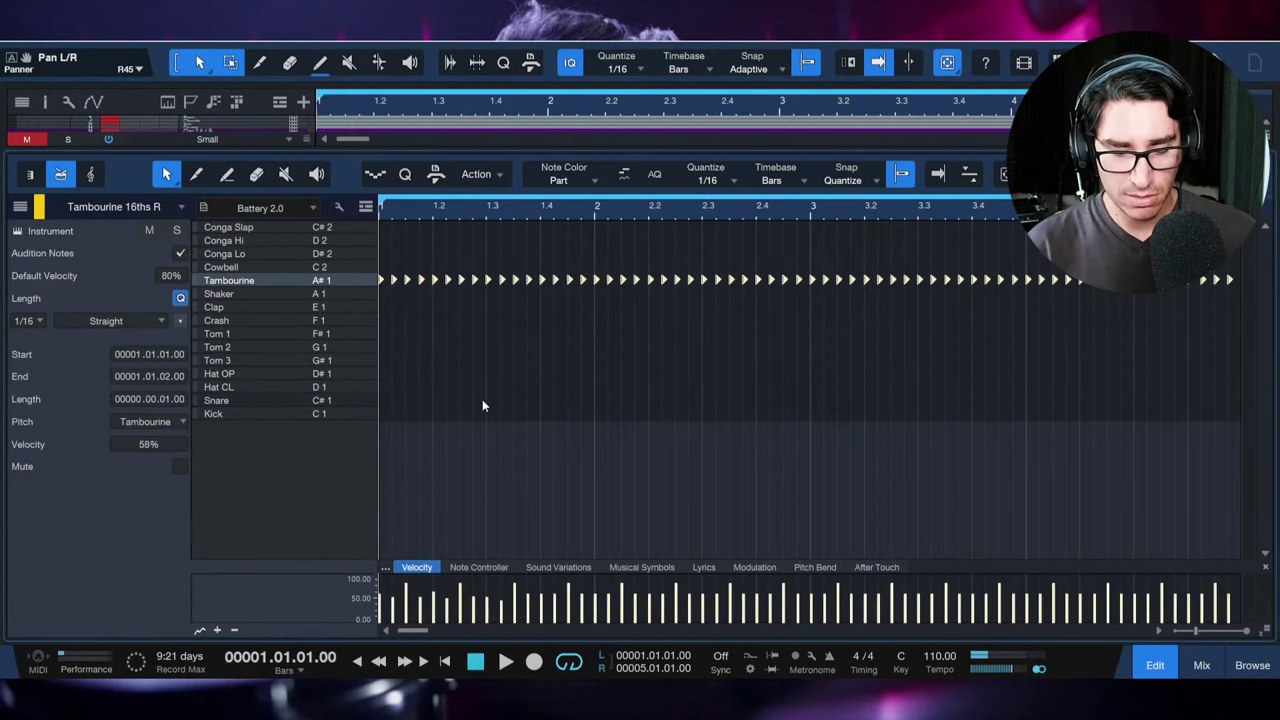
key("alt+h")
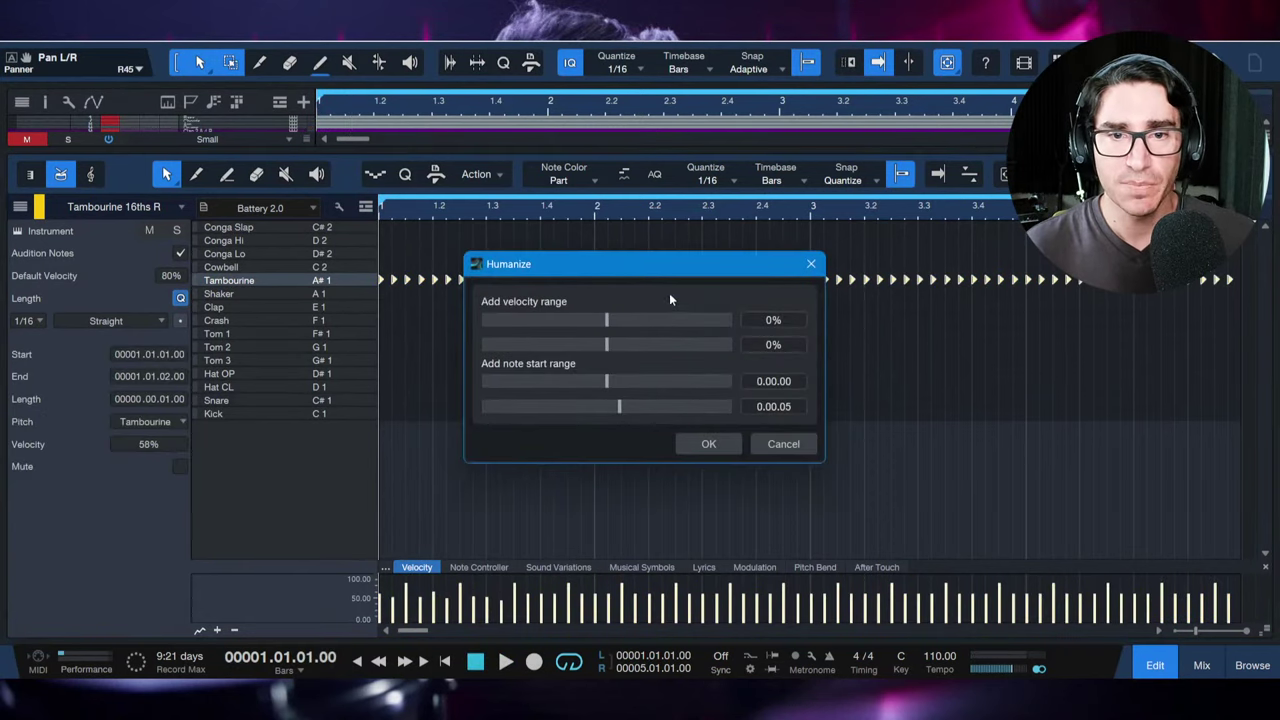
left_click_drag(645, 276, 605, 257)
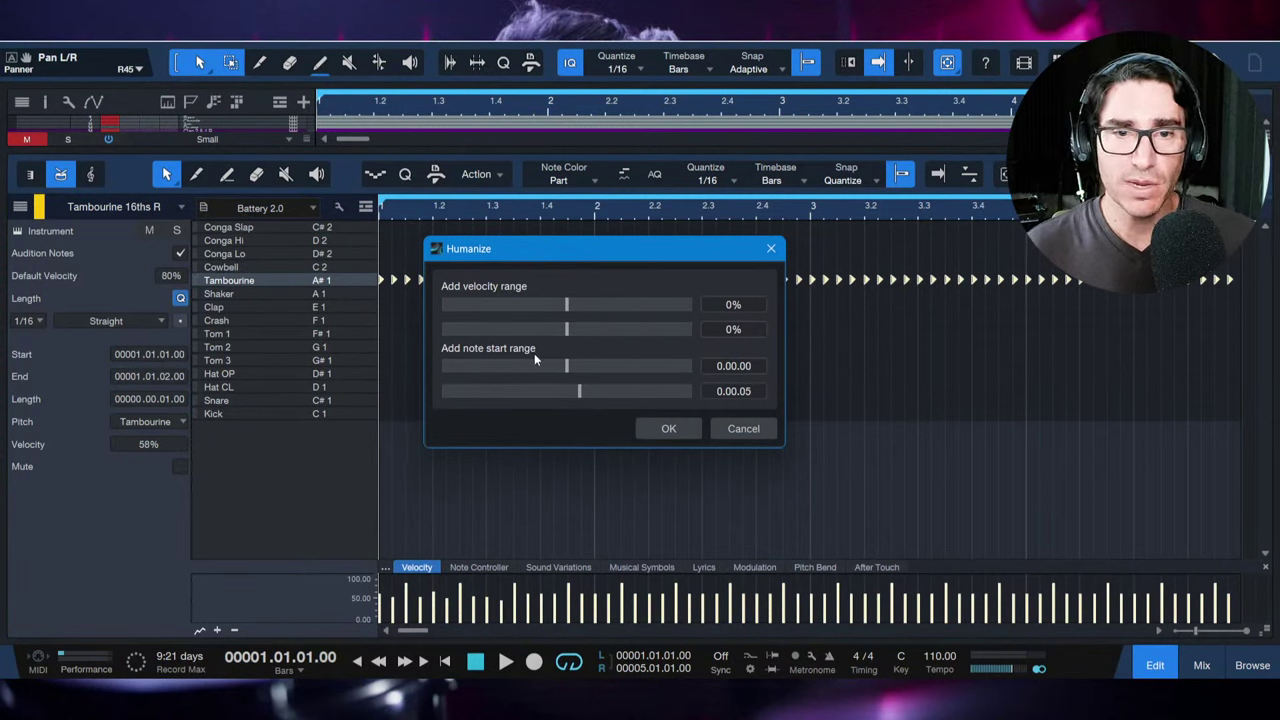
left_click(743, 428)
Step: Humanize every tambourine hit except the first with a velocity range of -2% to 3% and a note start range of 0.00.00 to 0.00.05
left_click(417, 313)
left_click_drag(389, 255, 1235, 307)
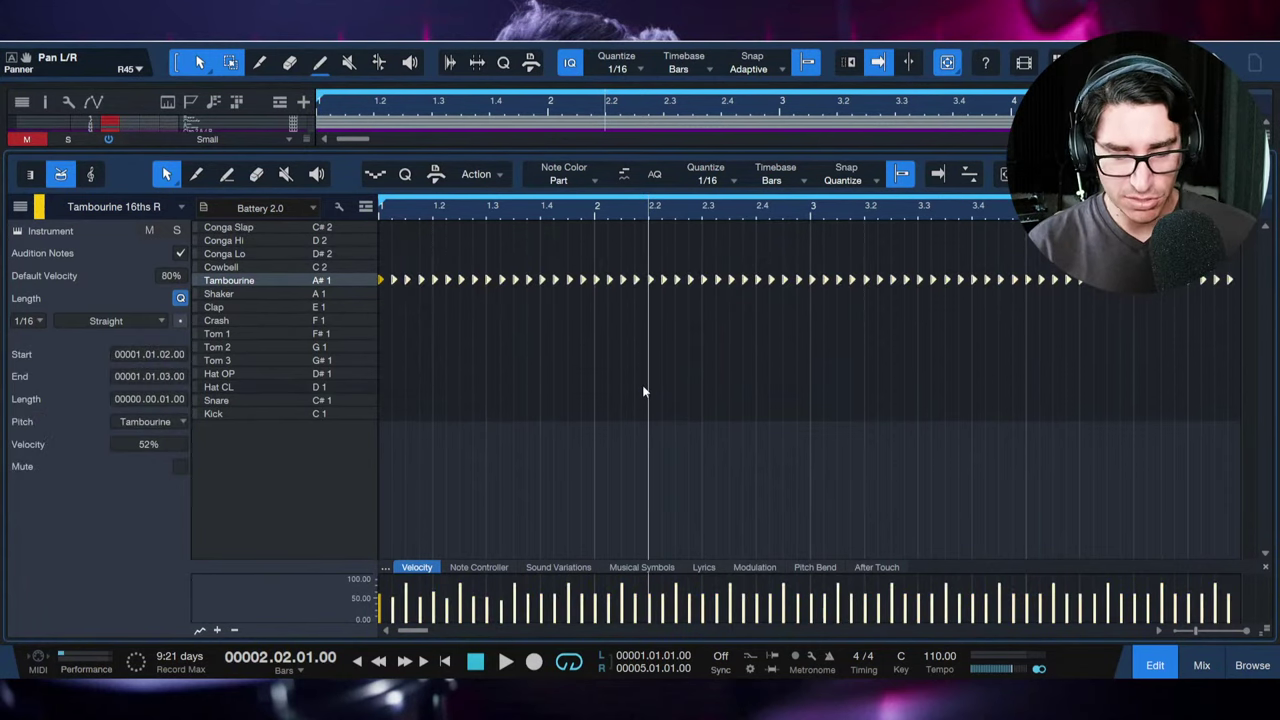
key("alt+h")
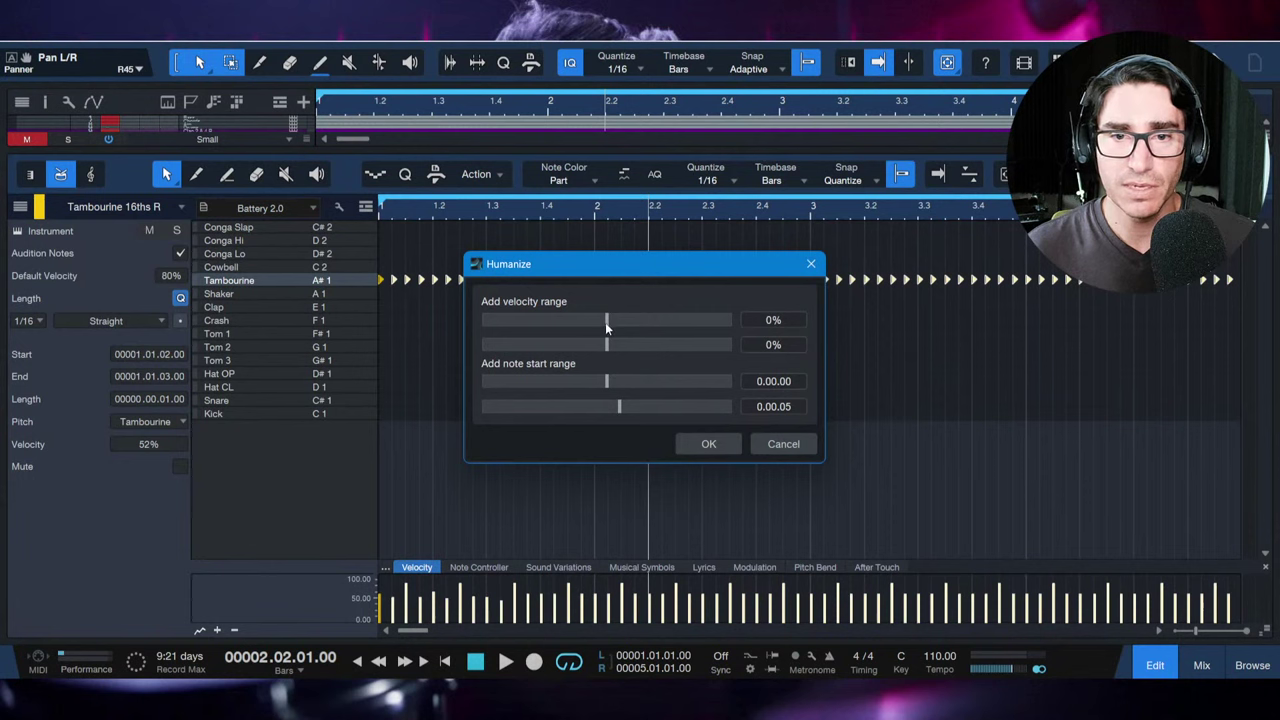
left_click_drag(605, 322, 603, 322)
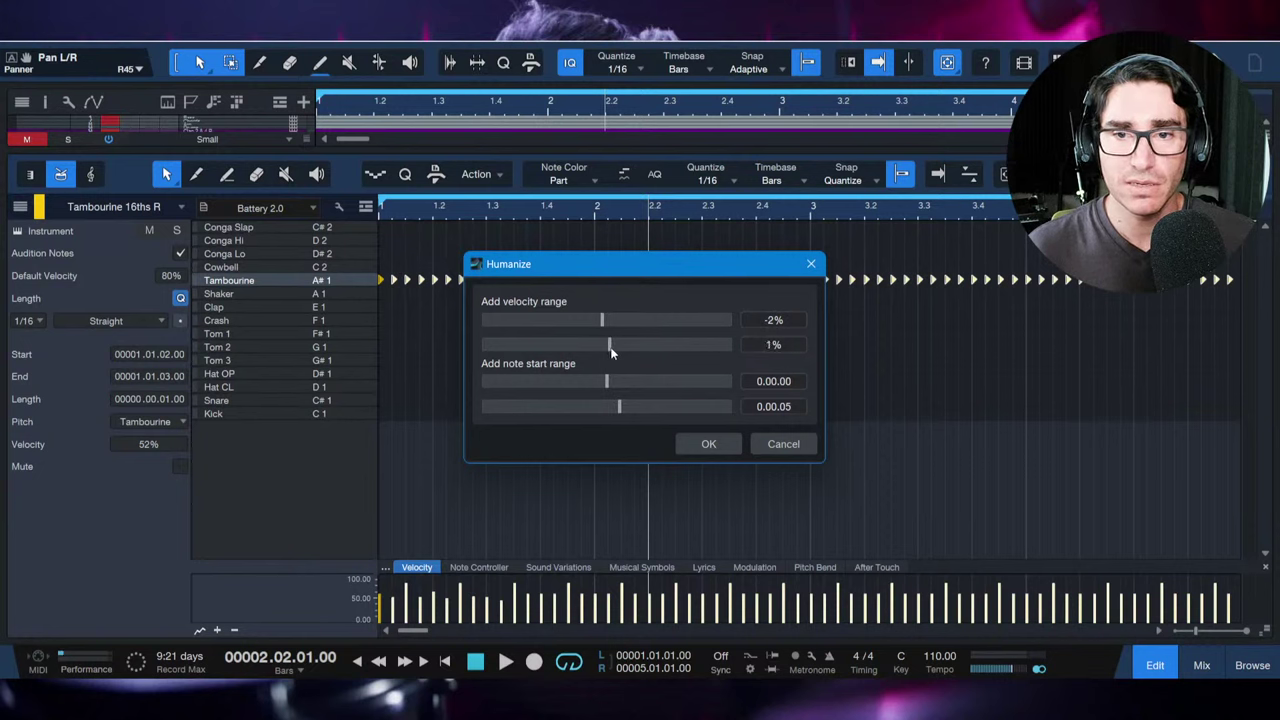
left_click_drag(612, 347, 614, 350)
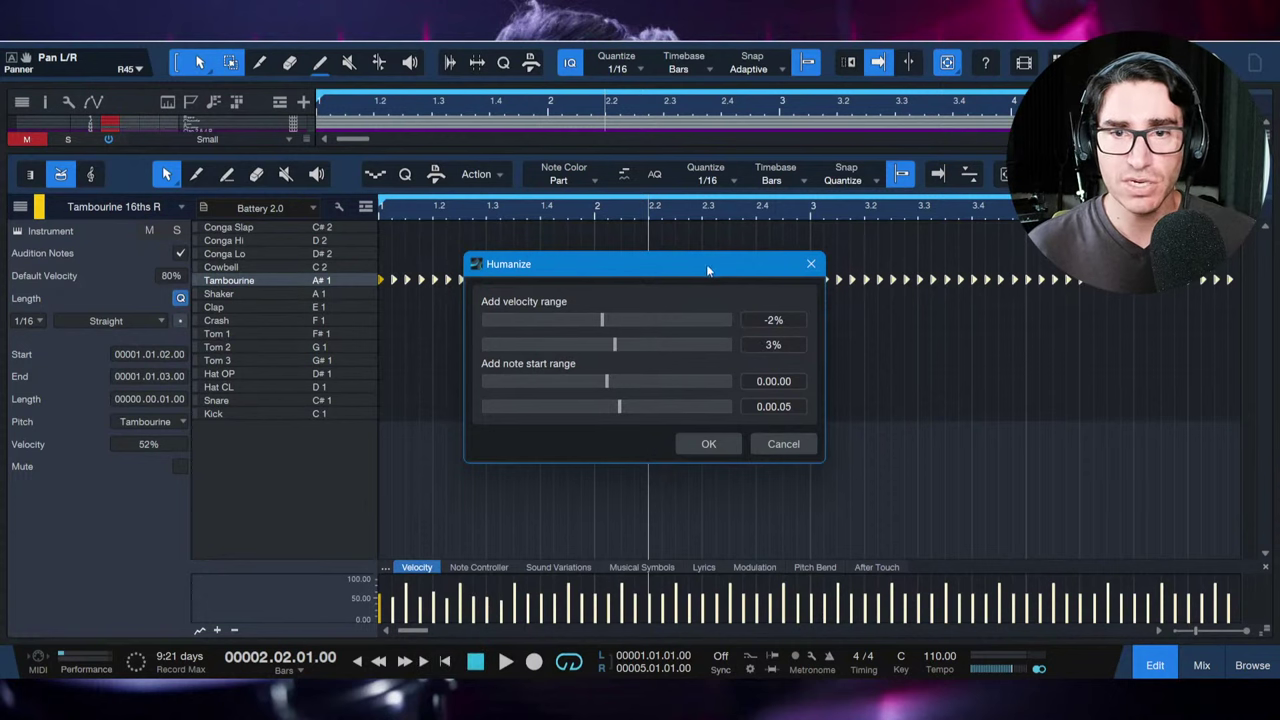
left_click_drag(706, 269, 684, 320)
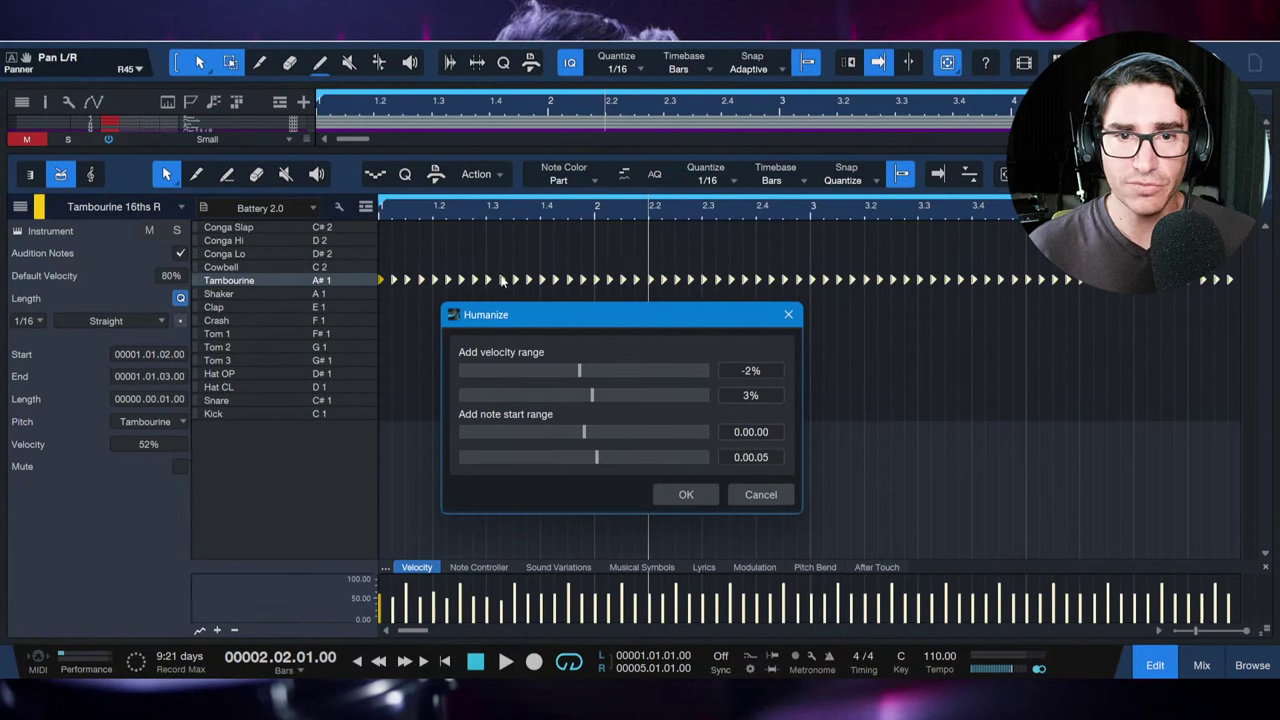
left_click(685, 495)
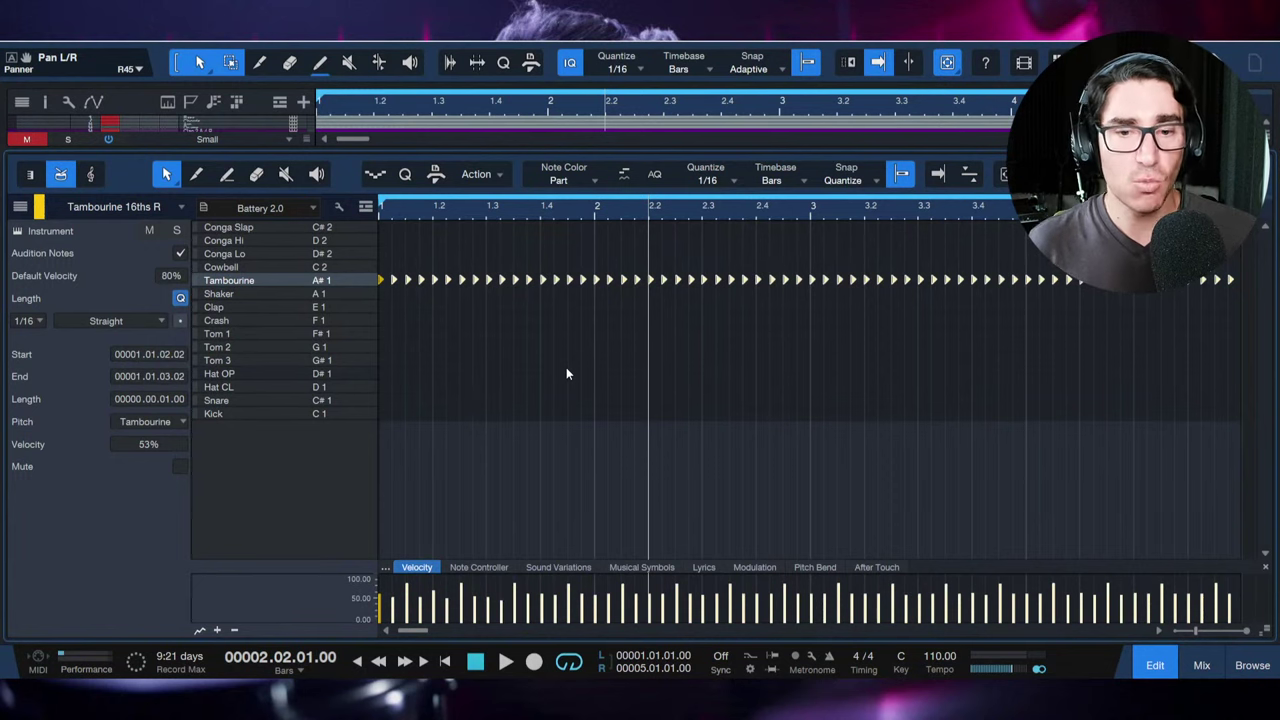
Step: Play back the humanized sixteenth-note tambourine pattern from the start of bar 1
key("comma")
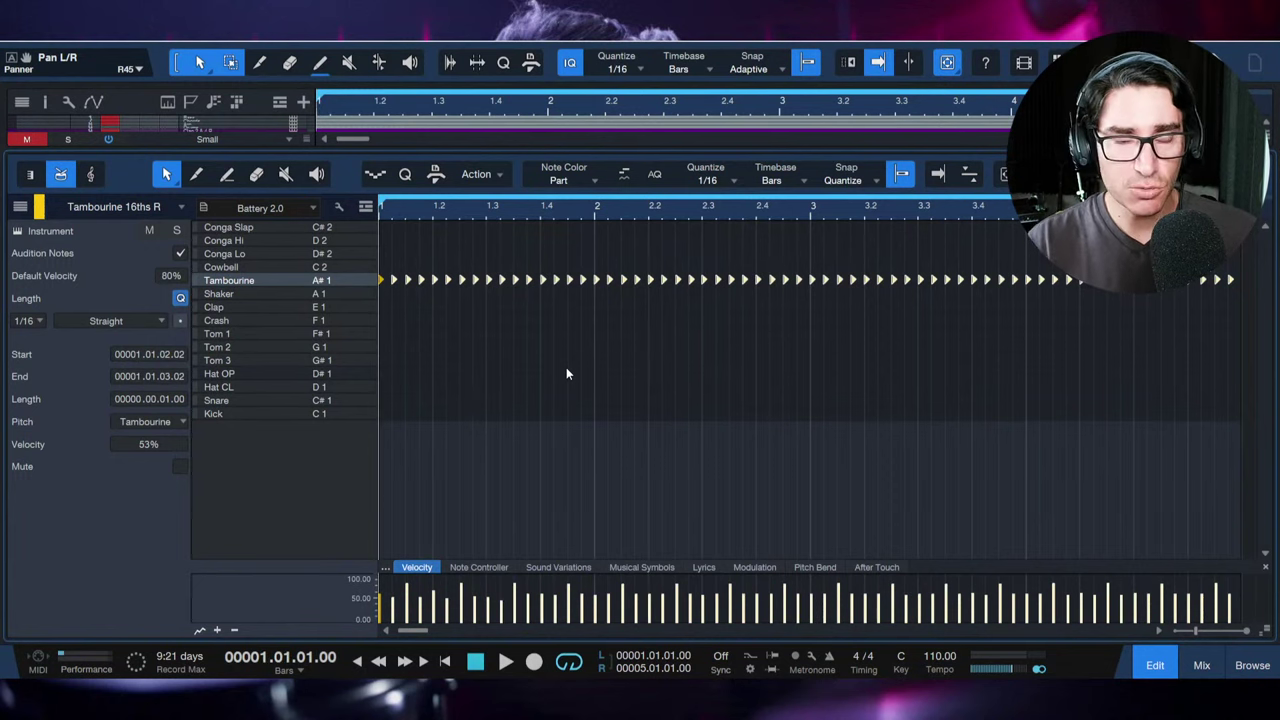
key("space")
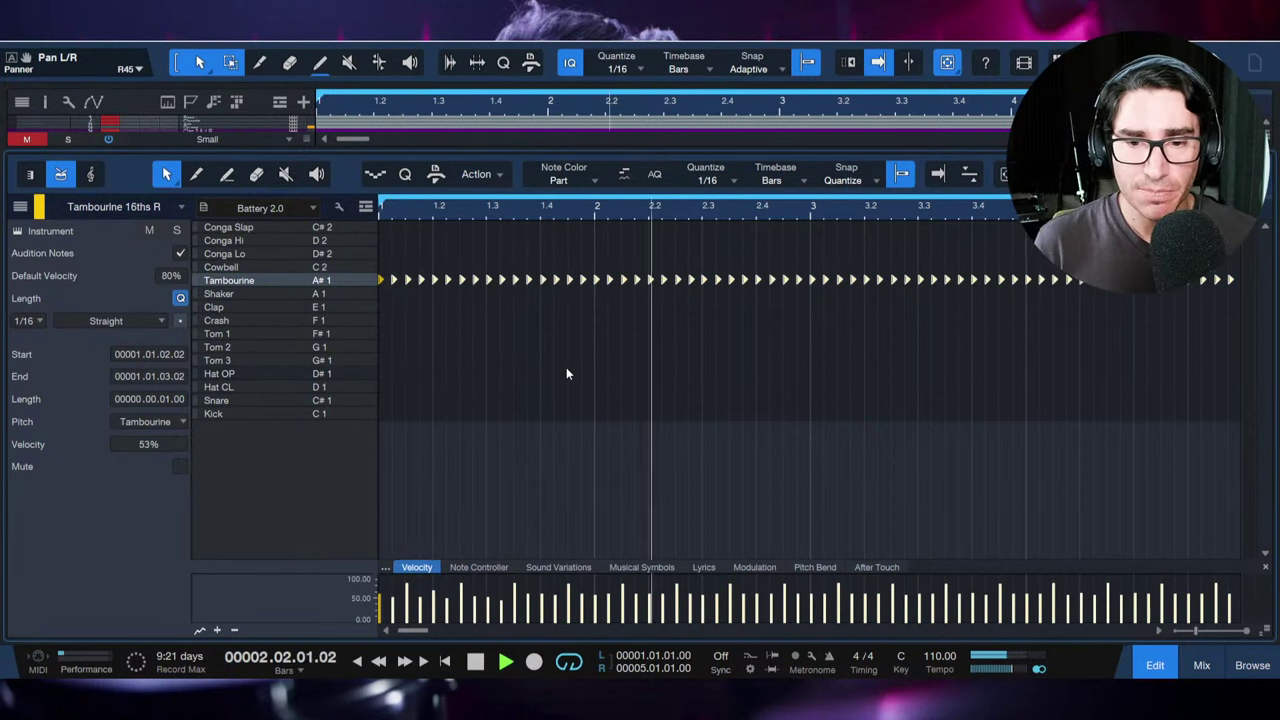
key("space")
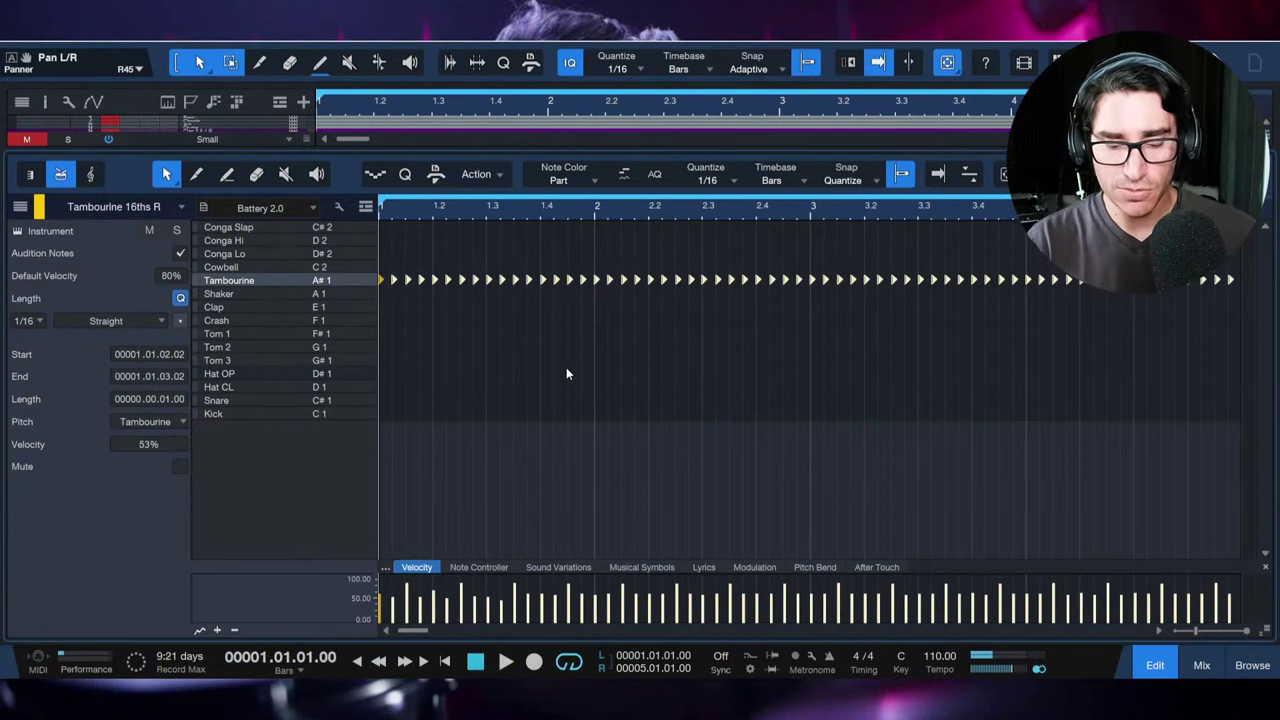
Step: Apply Humanize once more to the selected tambourine hits with the same ranges and listen to the pattern
key("alt+h")
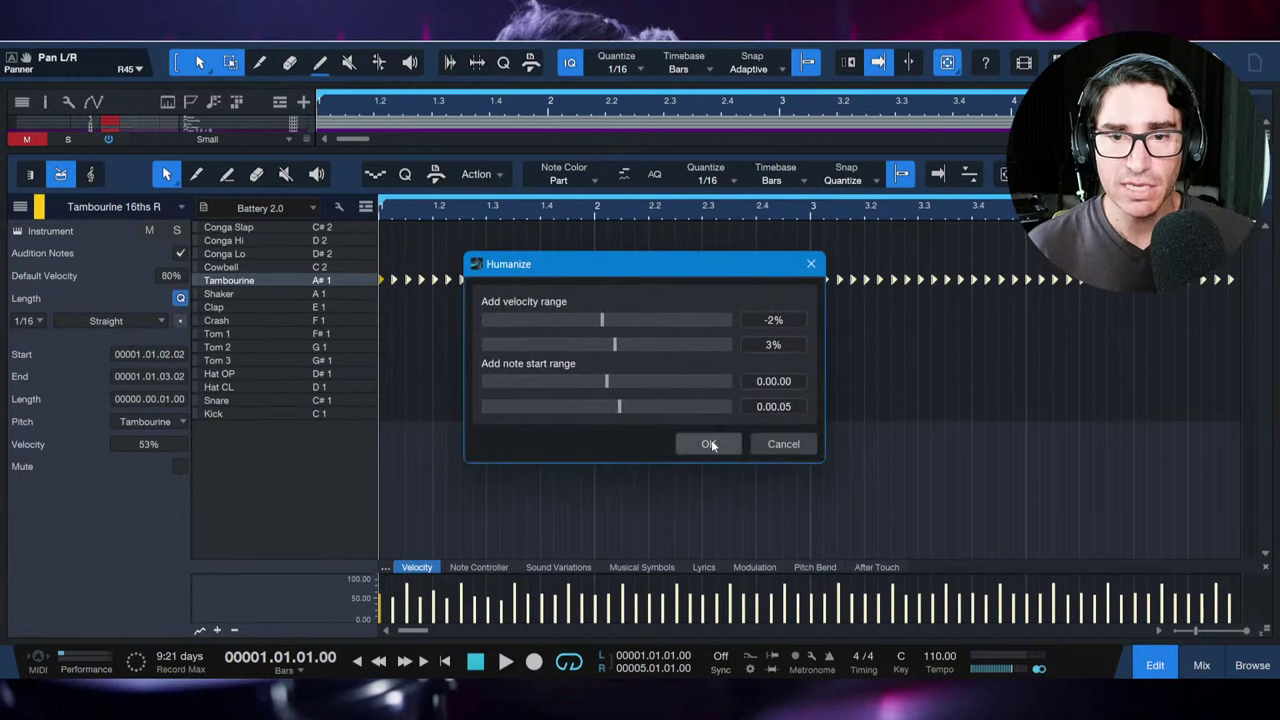
left_click(719, 446)
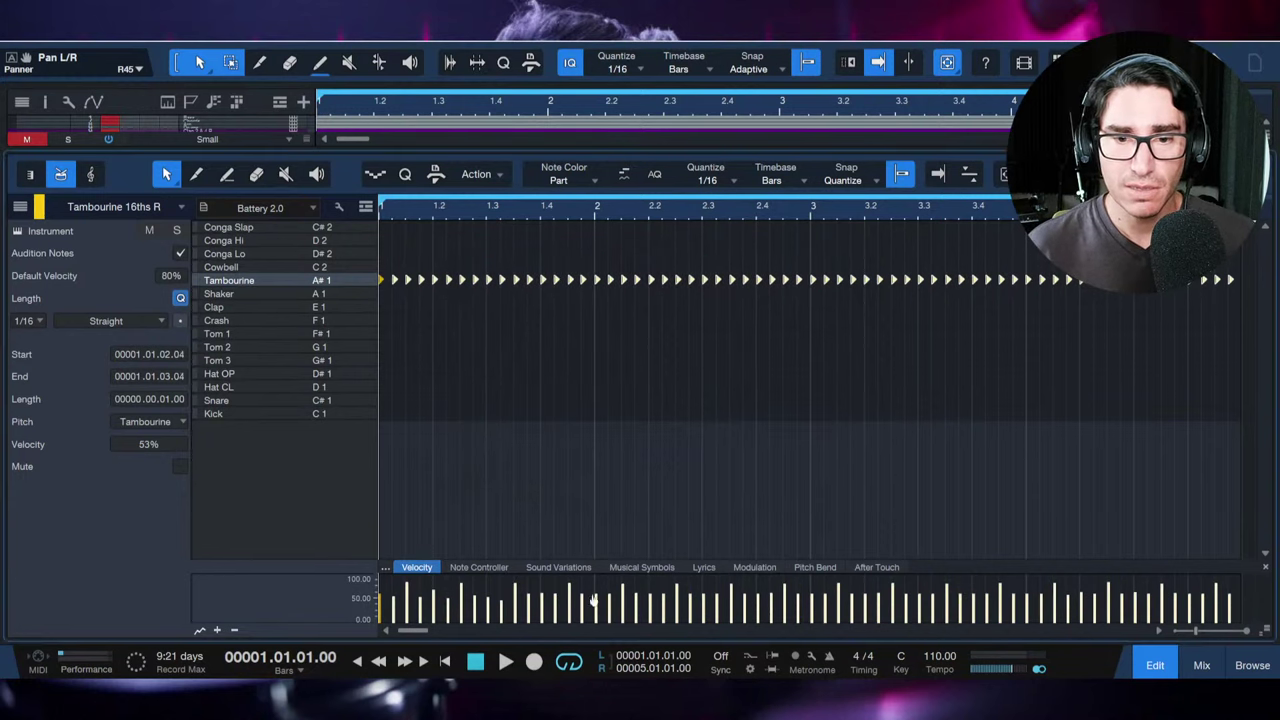
key("space")
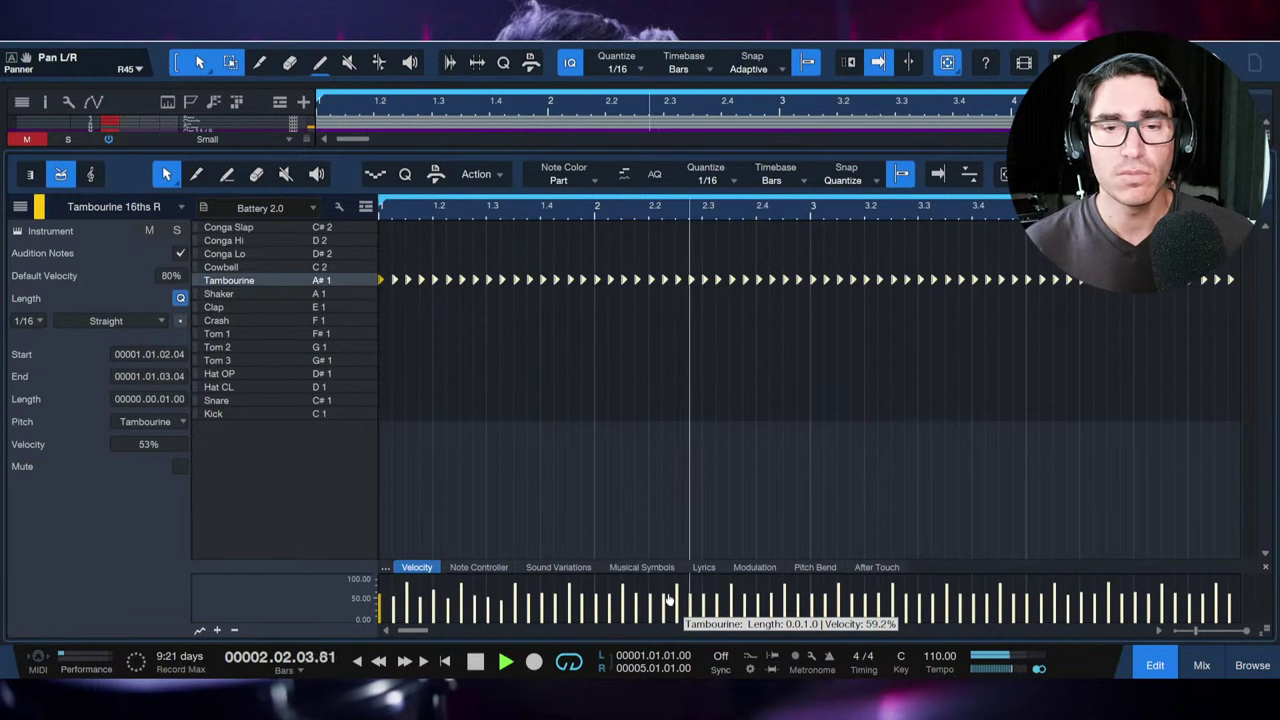
key("space")
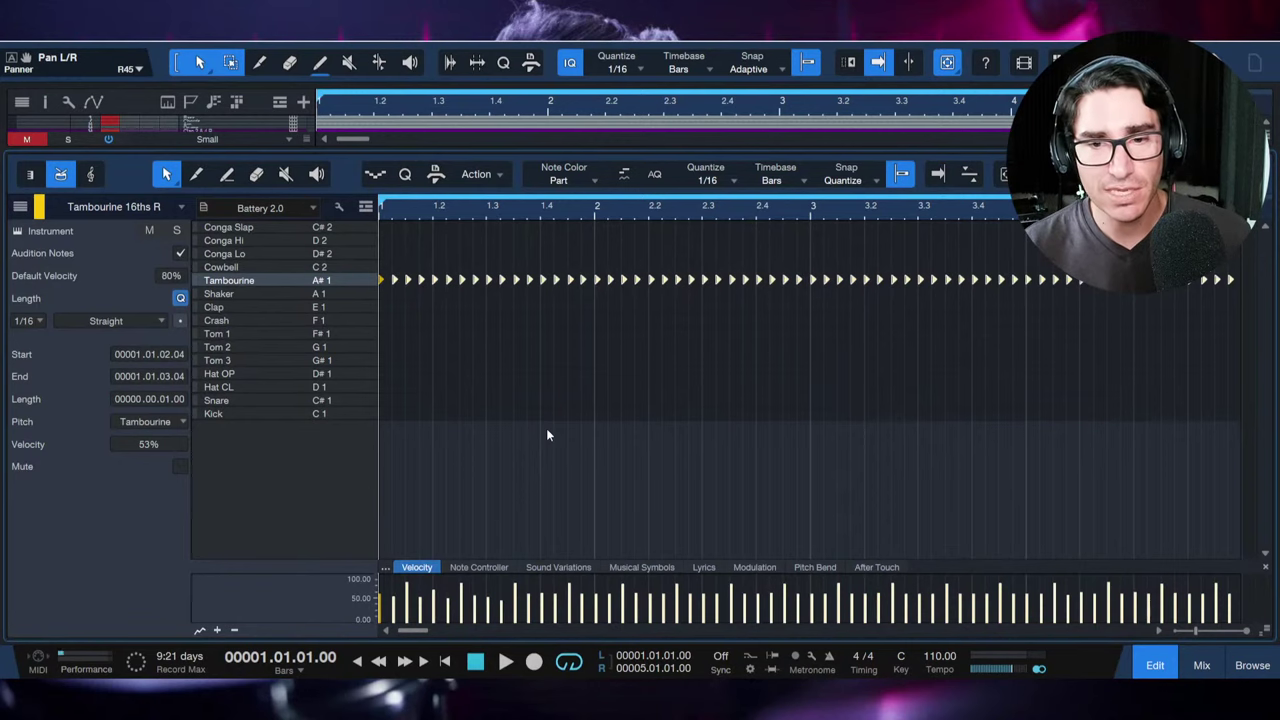
Step: Play the tambourine pattern while checking the panning and level of the Tamb channel in the mixer
key("space")
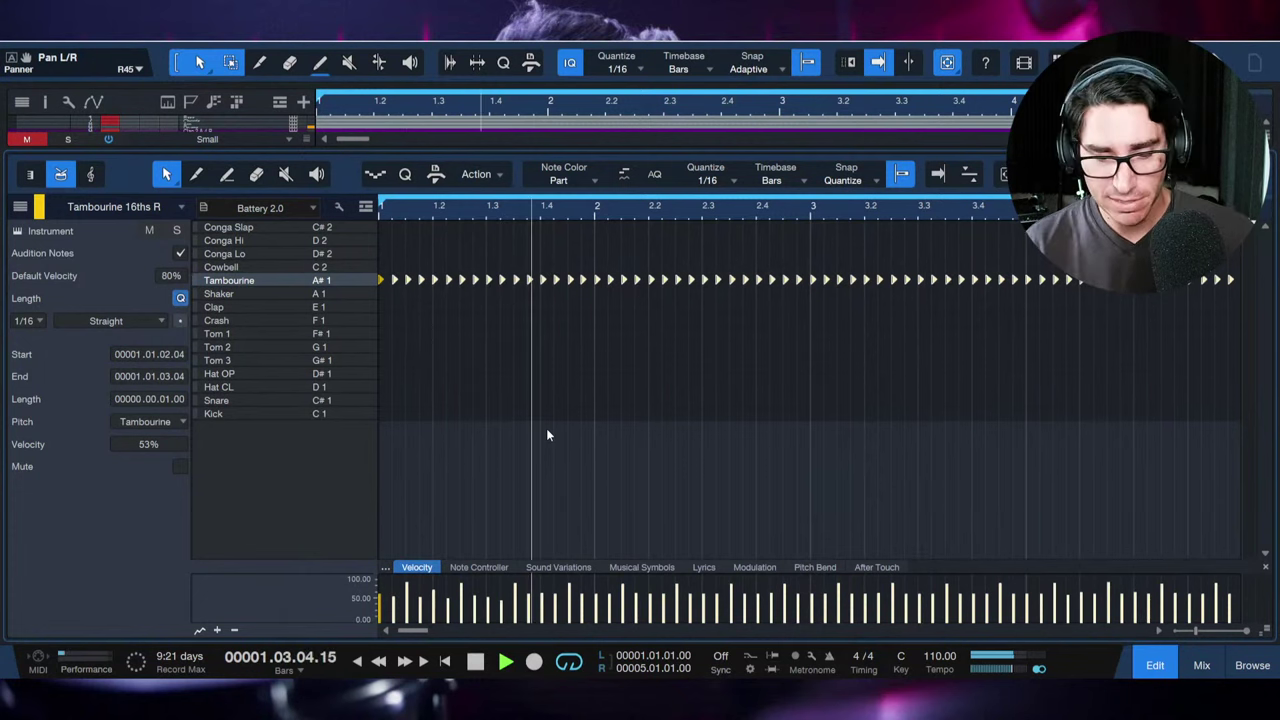
key("F3")
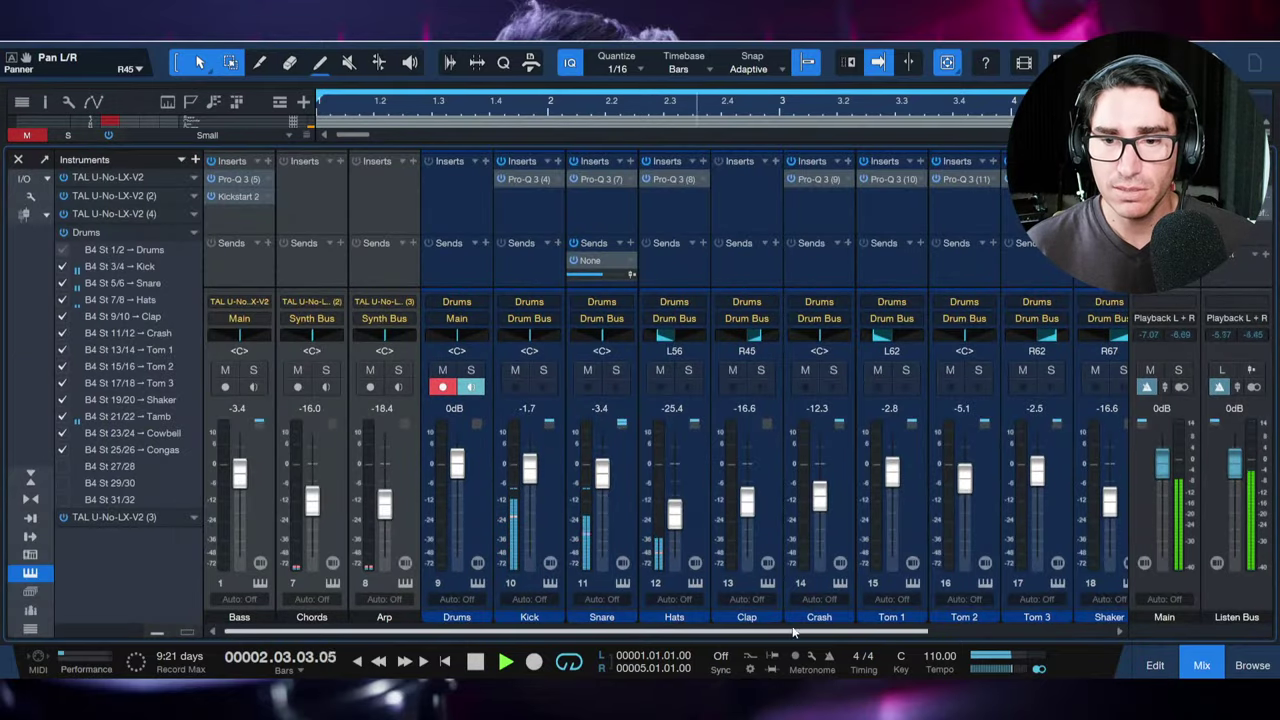
left_click_drag(800, 632, 985, 633)
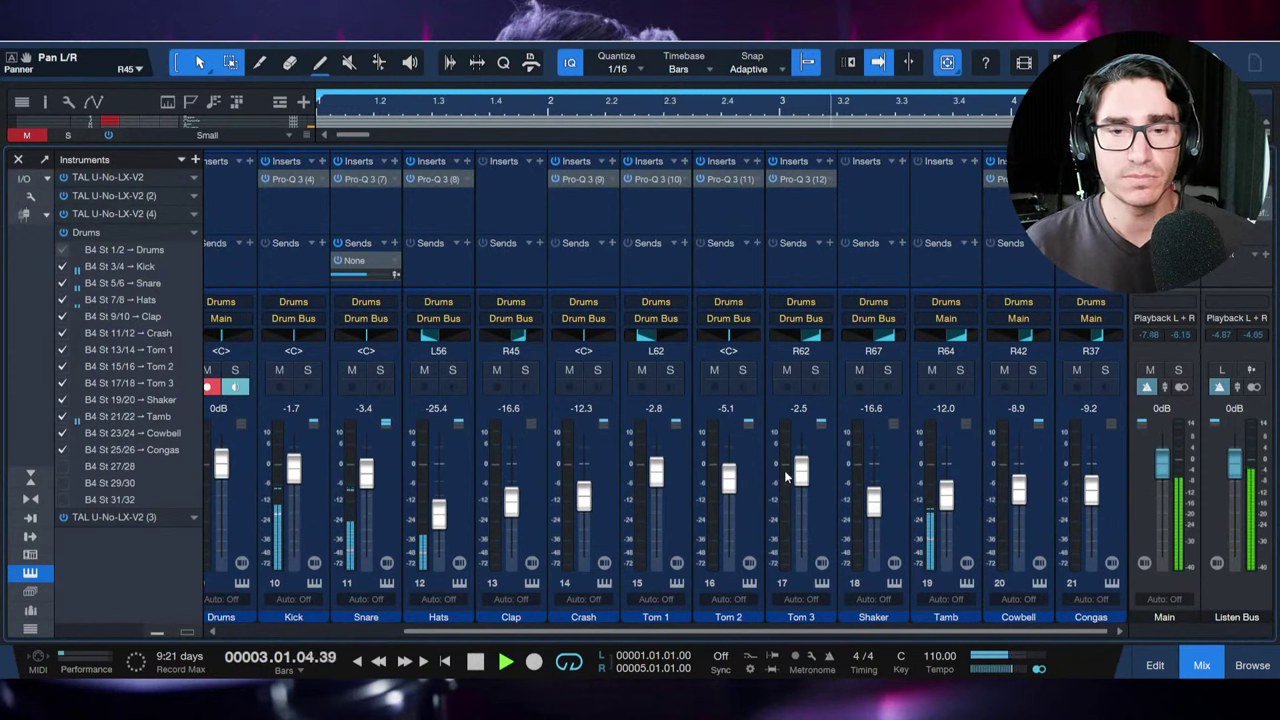
mouse_move(784, 470)
key("F3")
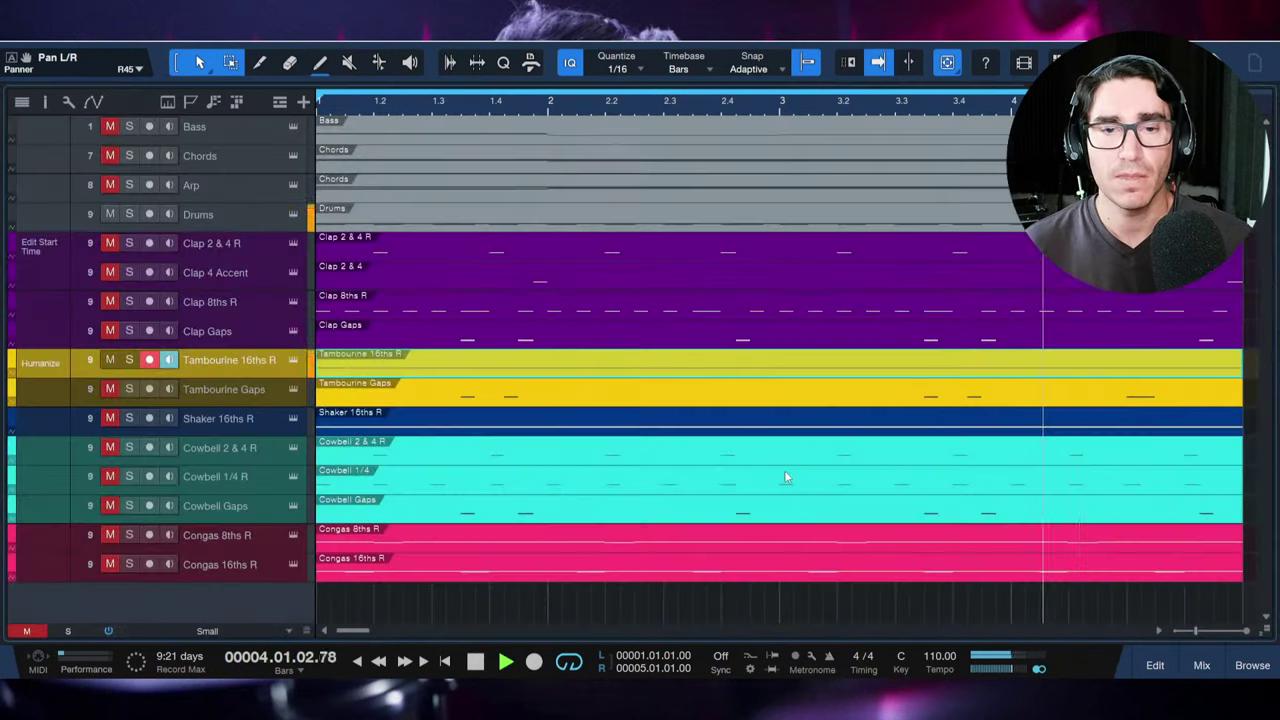
key("space")
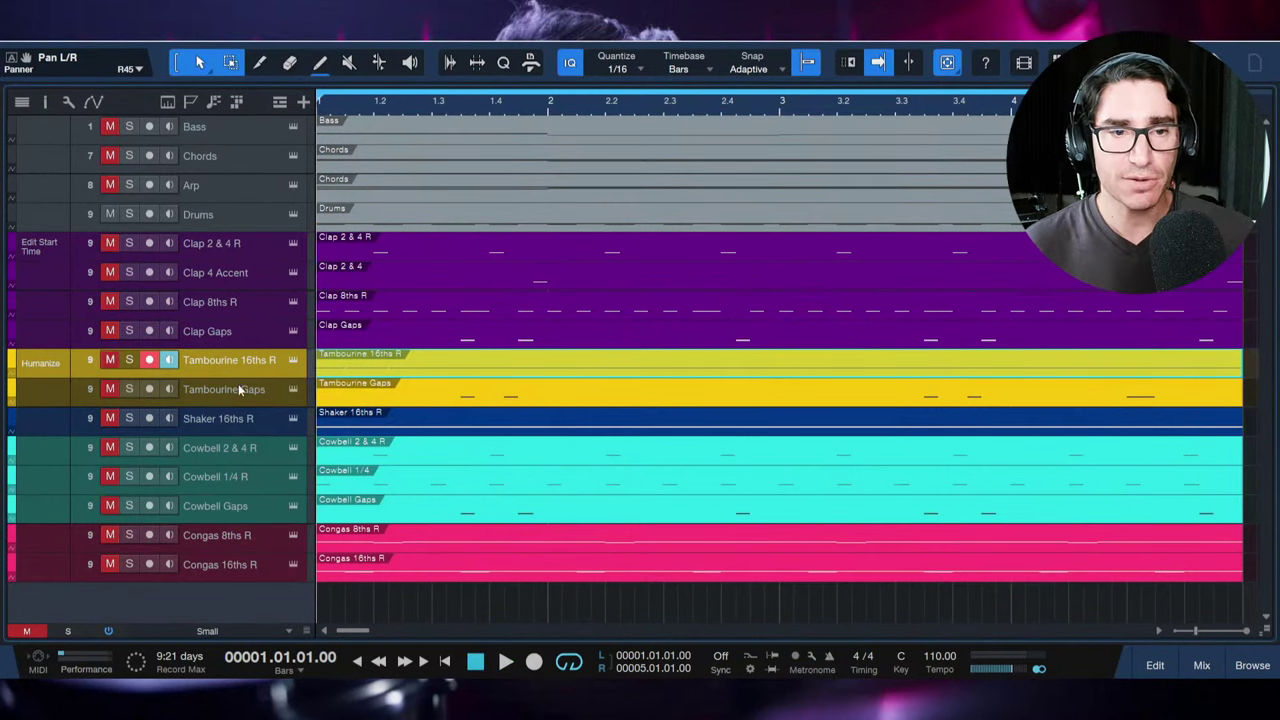
Step: Select the Tambourine Gaps track, inspect the hits in its part, and return to the arrangement
left_click(238, 388)
double_click(354, 400)
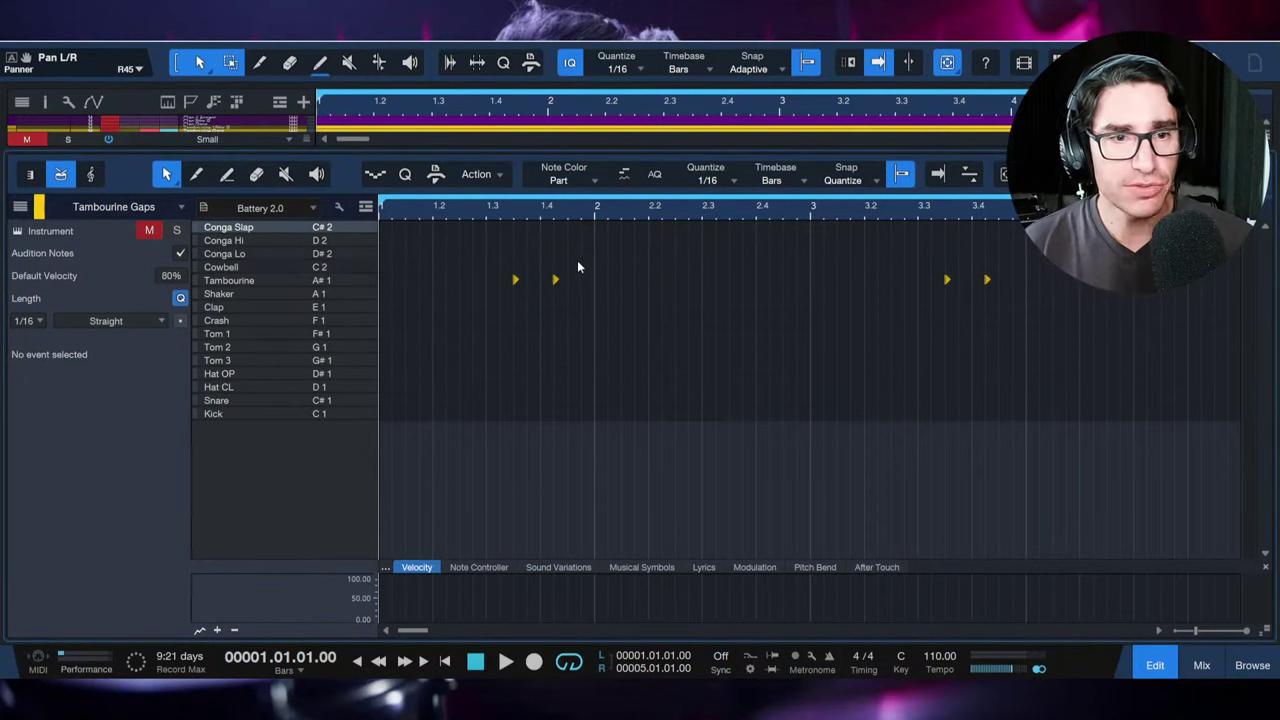
key("F2")
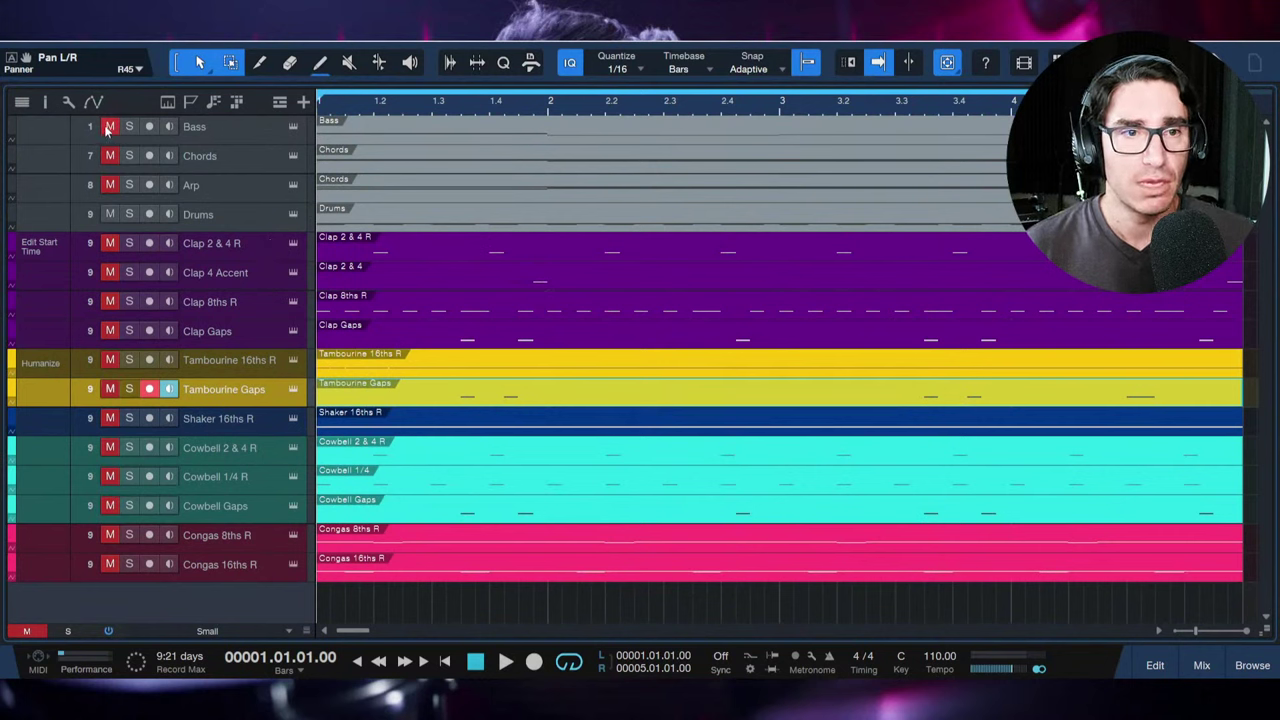
Step: Listen to the arrangement with the Bass, Chords and Arp tracks unmuted, and mute those three tracks again
left_click(110, 156)
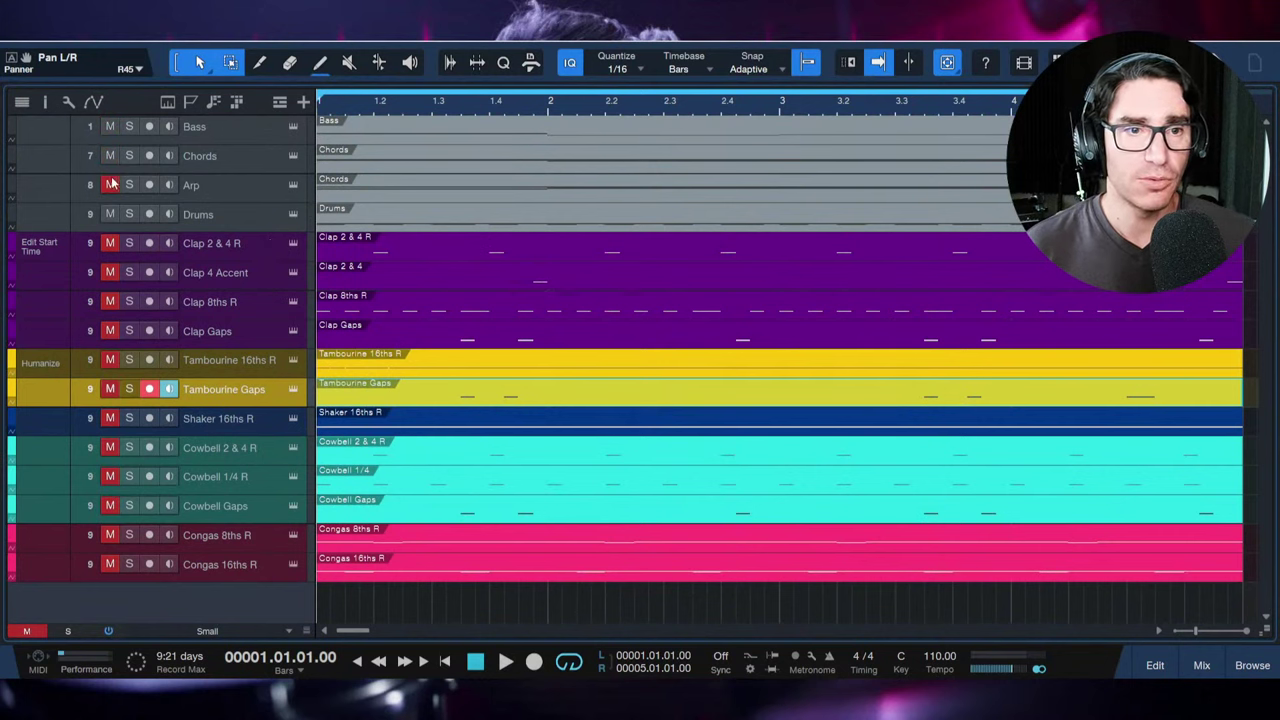
left_click(111, 185)
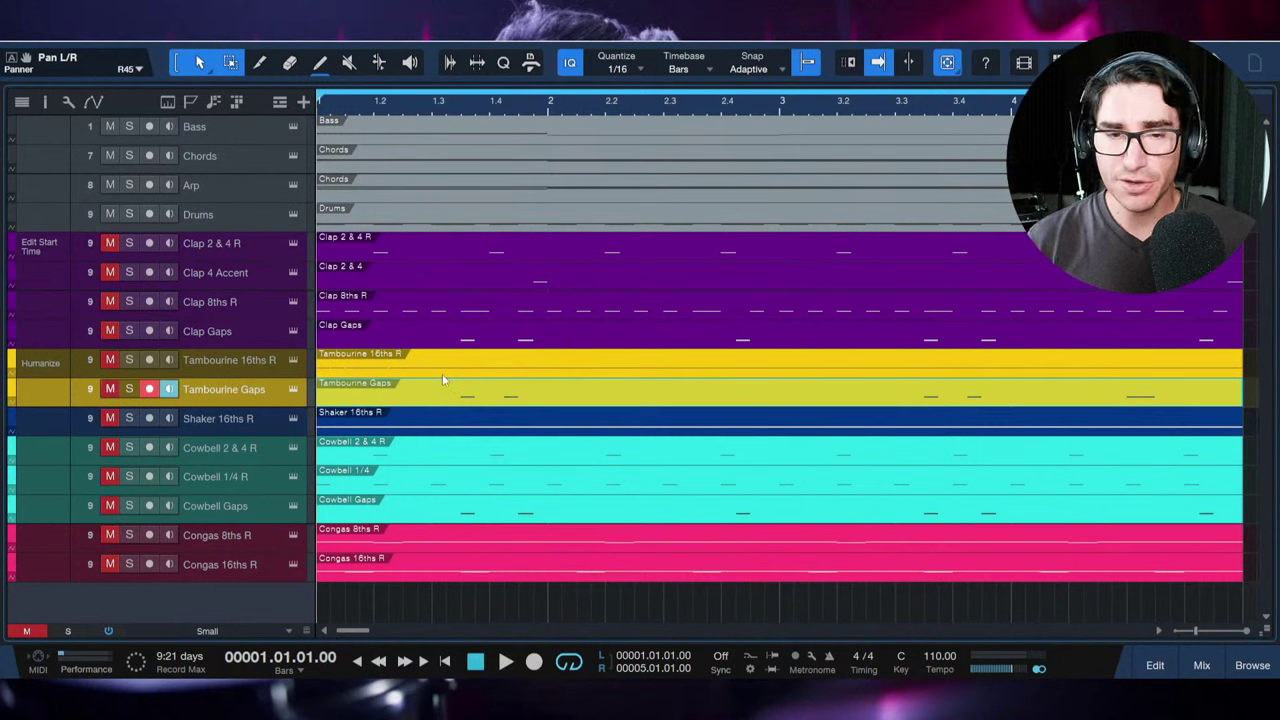
key("space")
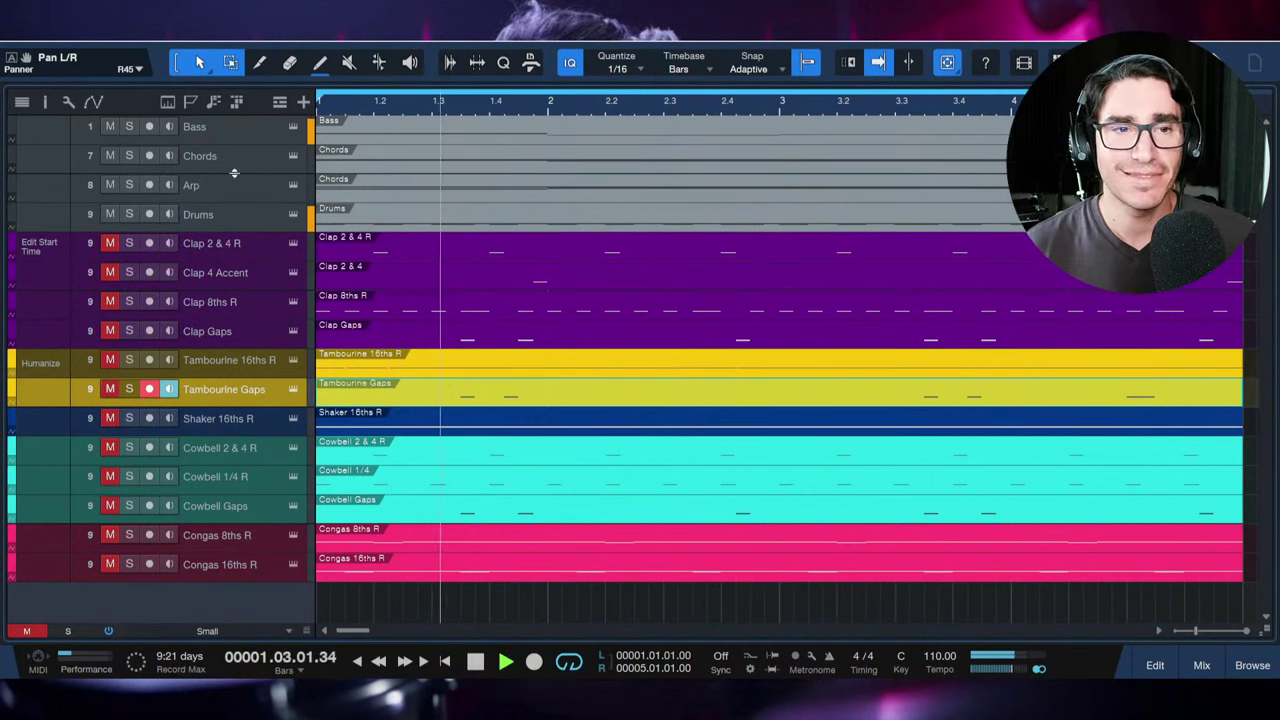
key("space")
left_click(110, 185)
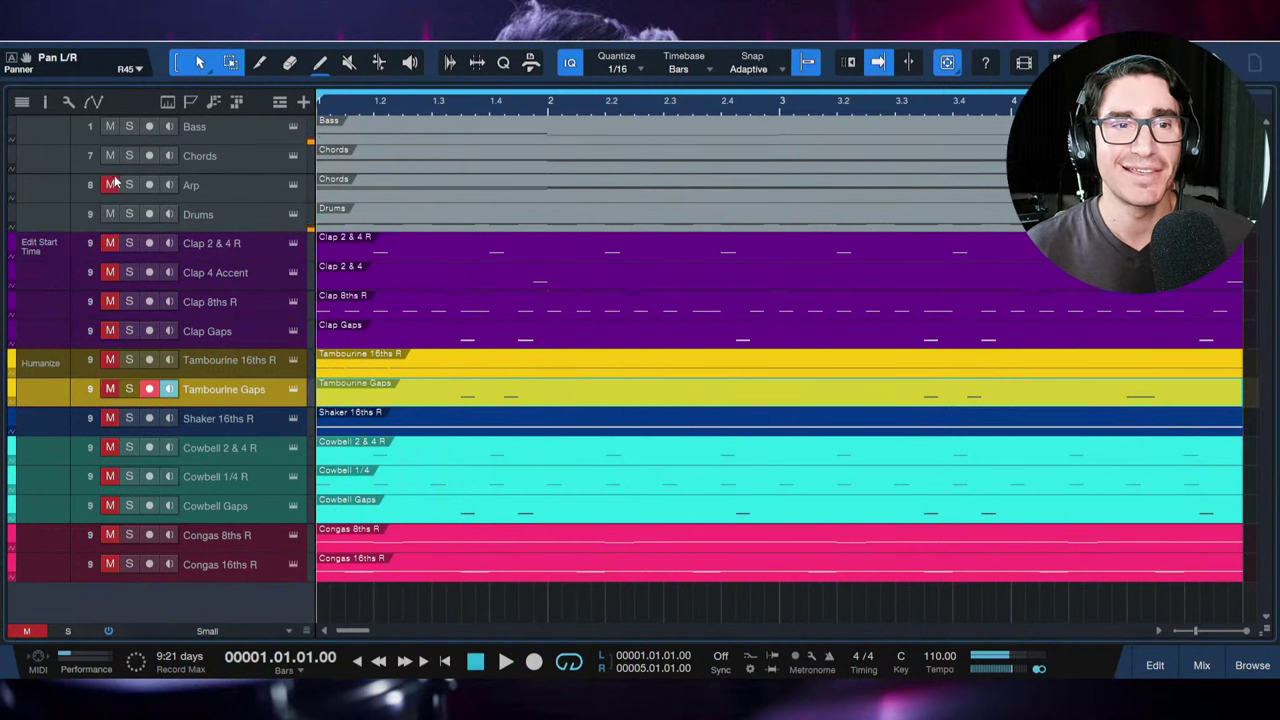
left_click(110, 155)
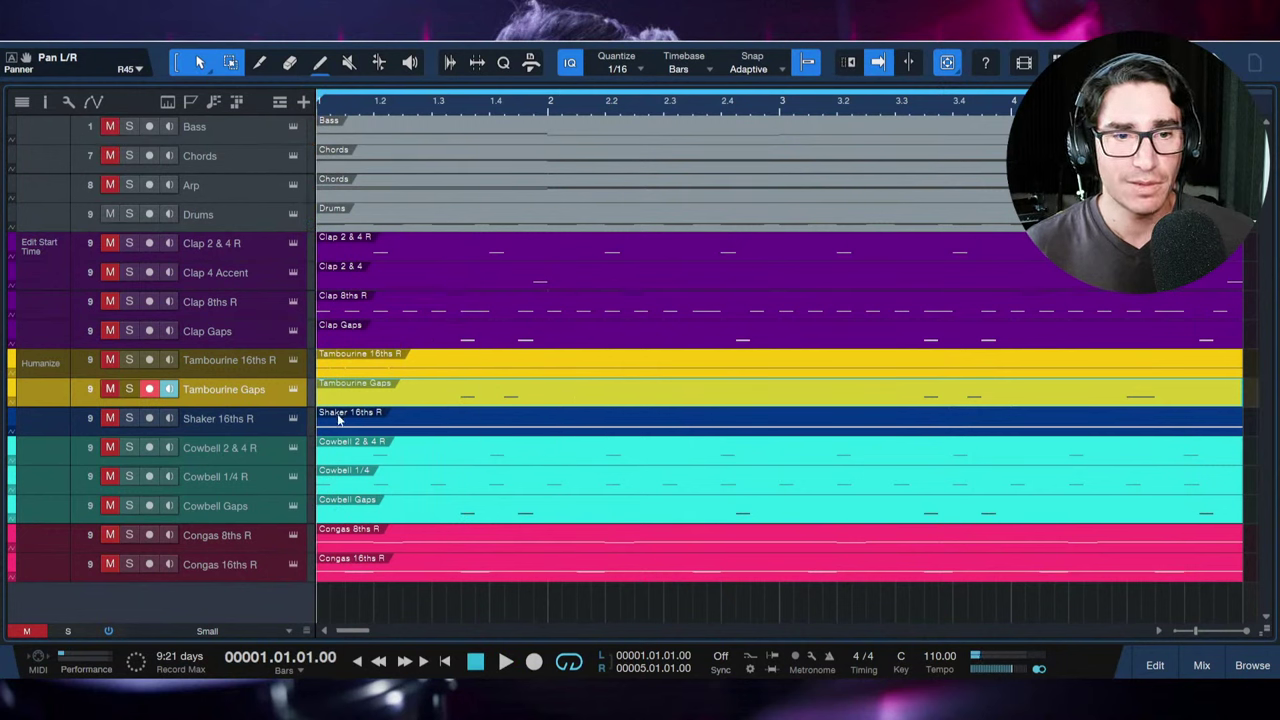
Step: Open the Tambourine Gaps part with its track unmuted and play it back with the drums
double_click(378, 400)
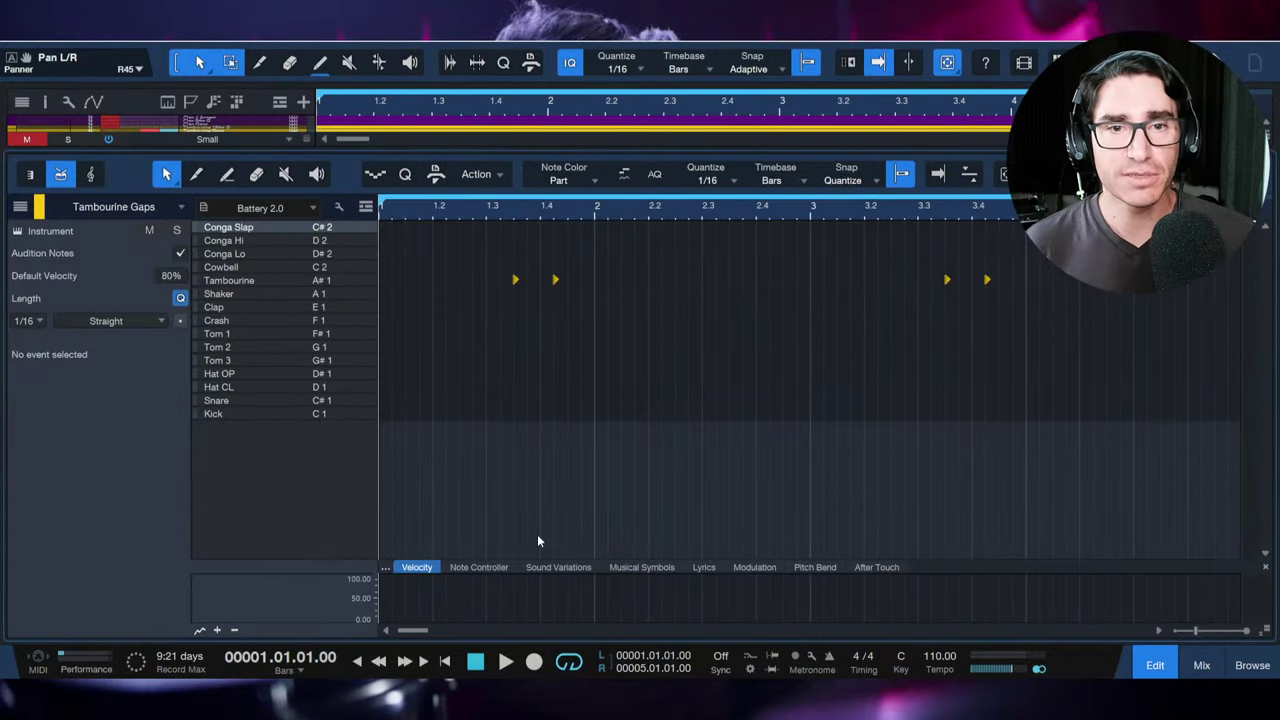
key("space")
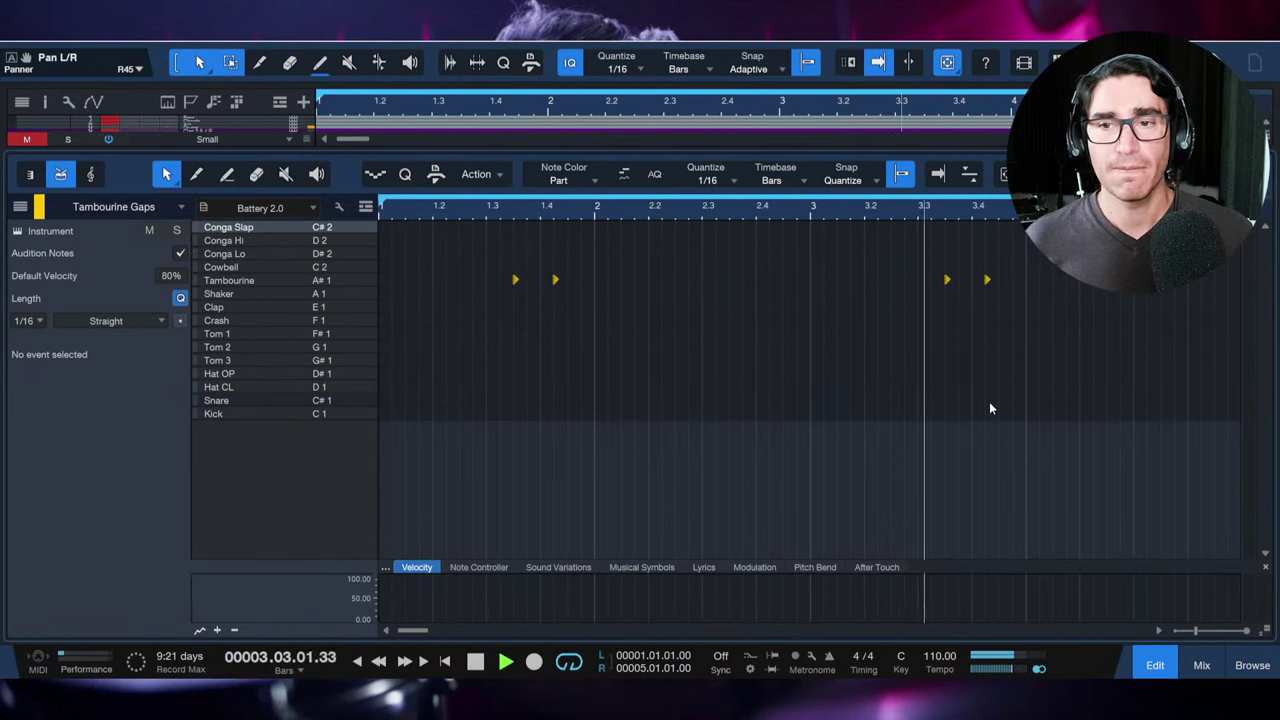
key("space")
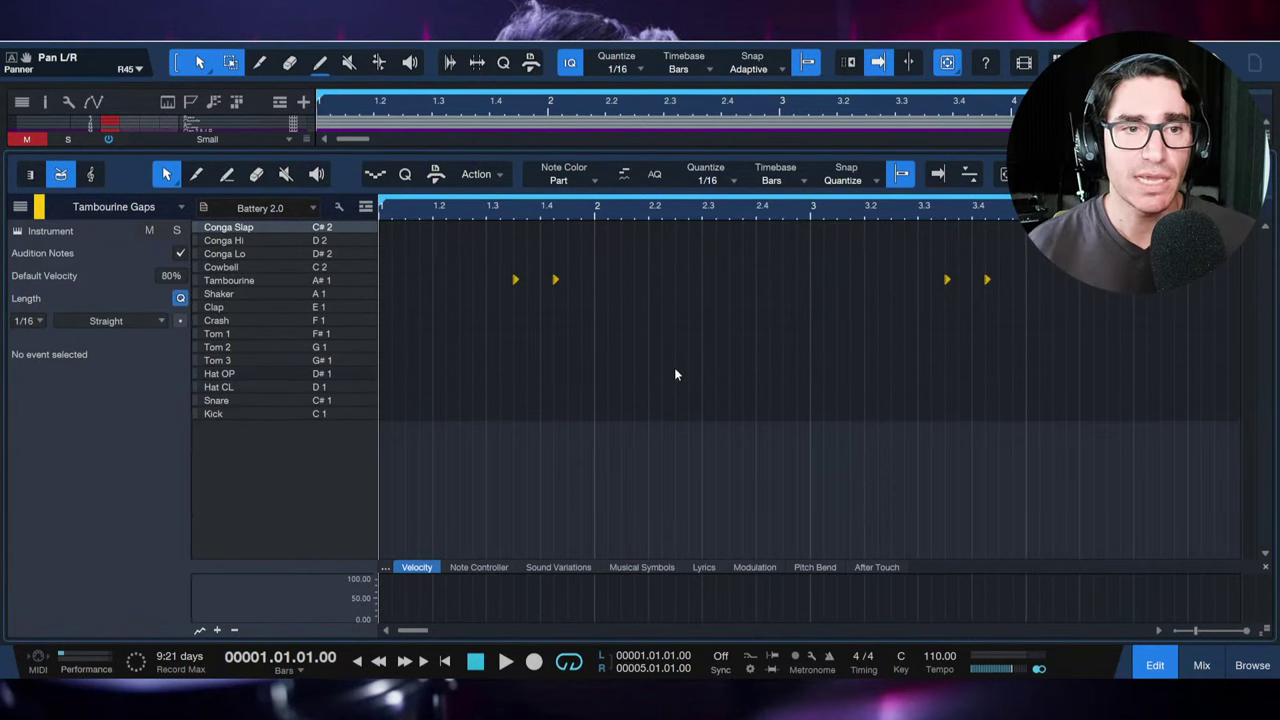
Step: Mute the Tambourine Gaps track in the arrangement and select the Shaker 16ths R track
key("F2")
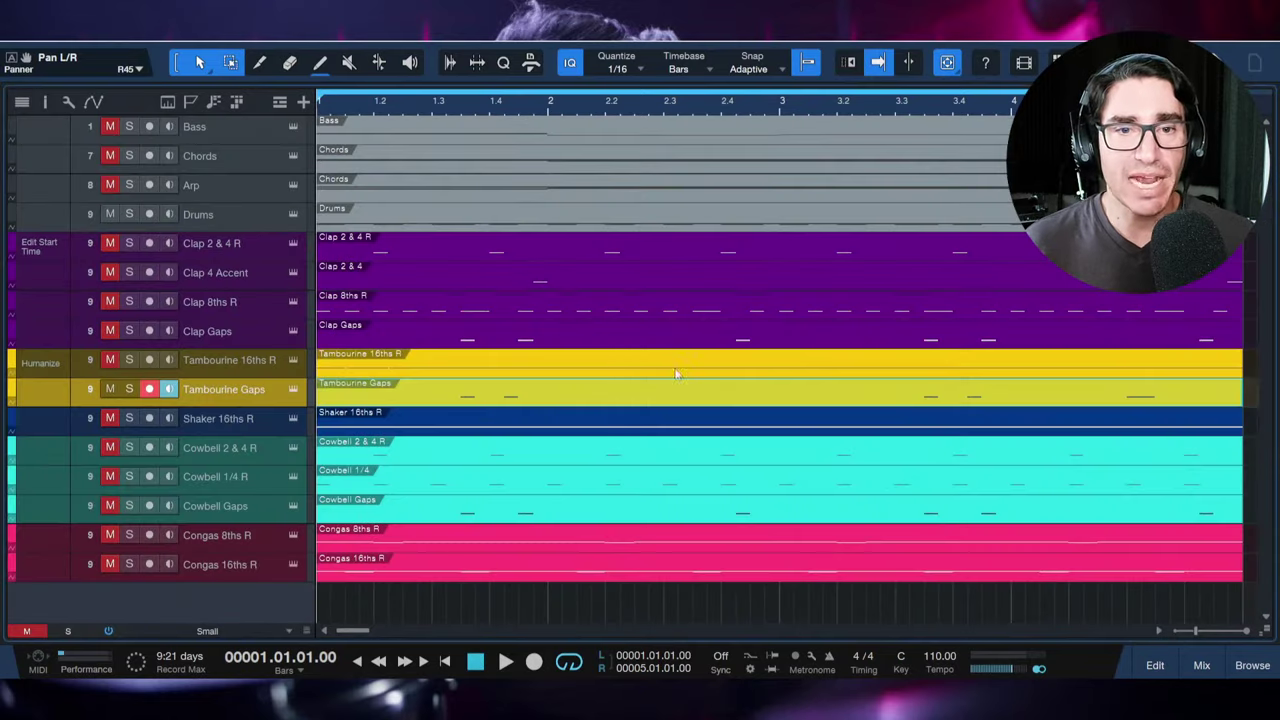
left_click(110, 389)
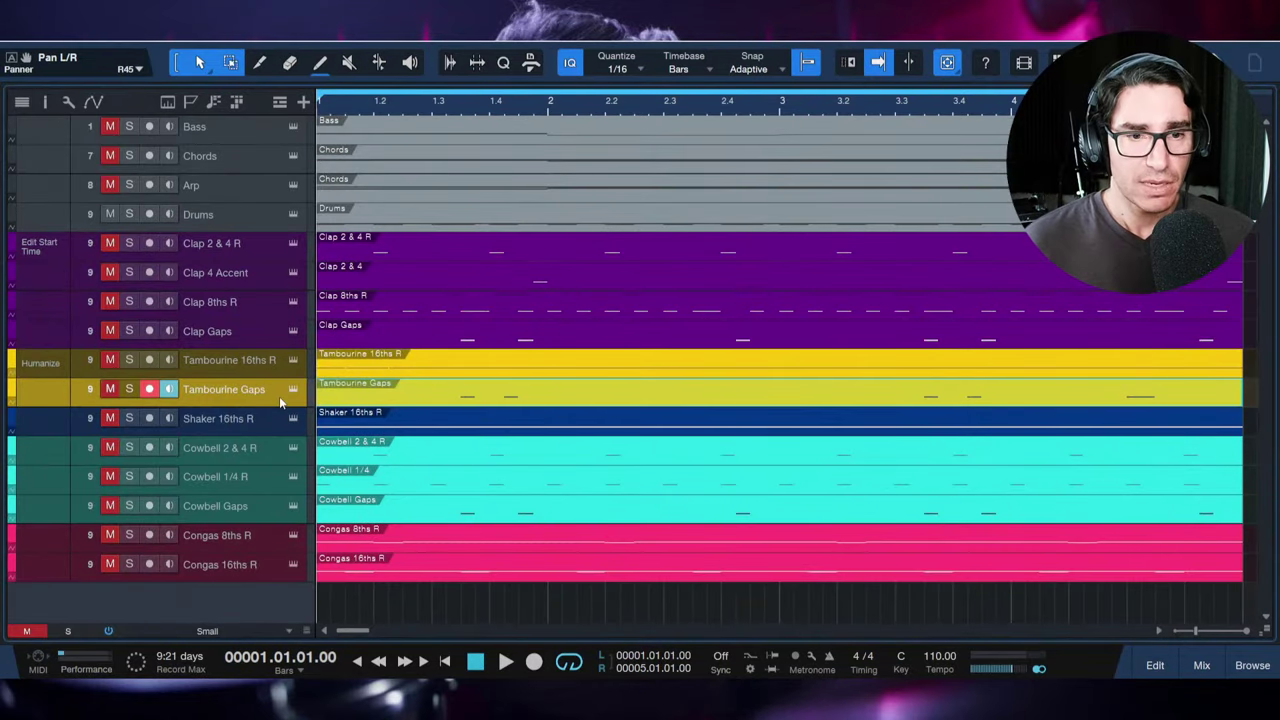
left_click(246, 424)
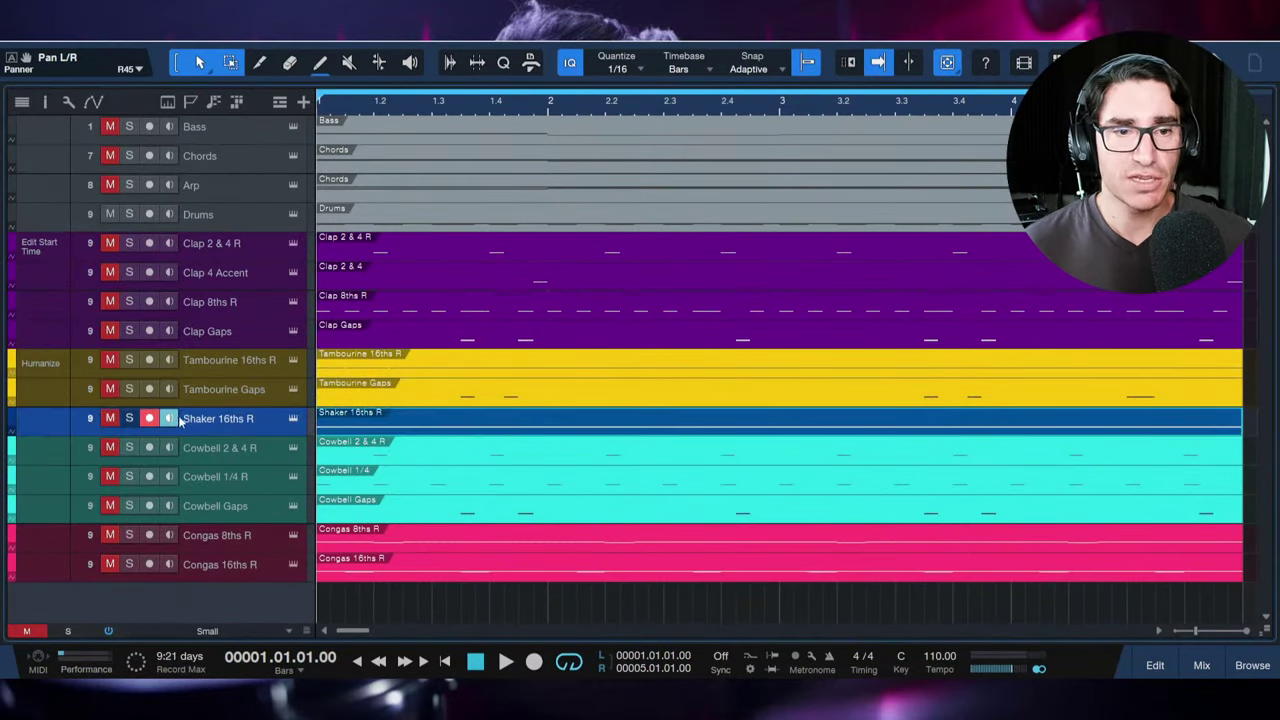
Step: Unmute the Shaker 16ths R track and open its part, playing it back with the drums
left_click(110, 418)
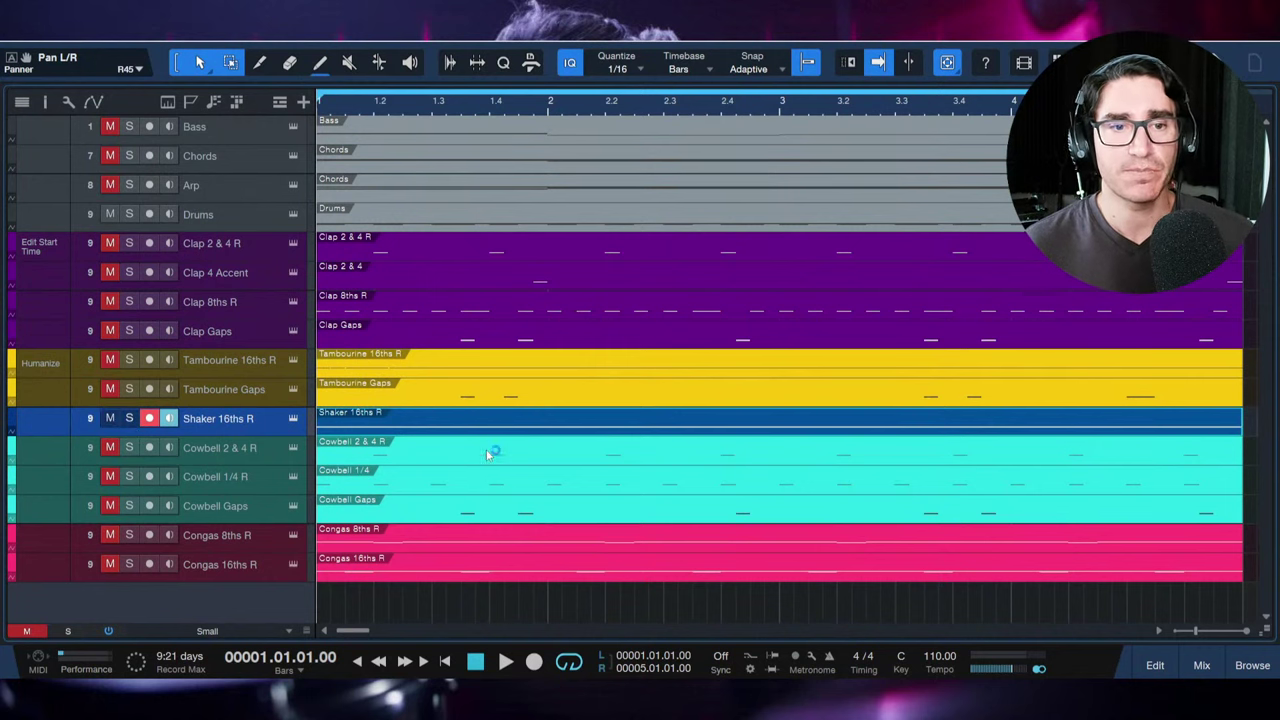
double_click(418, 430)
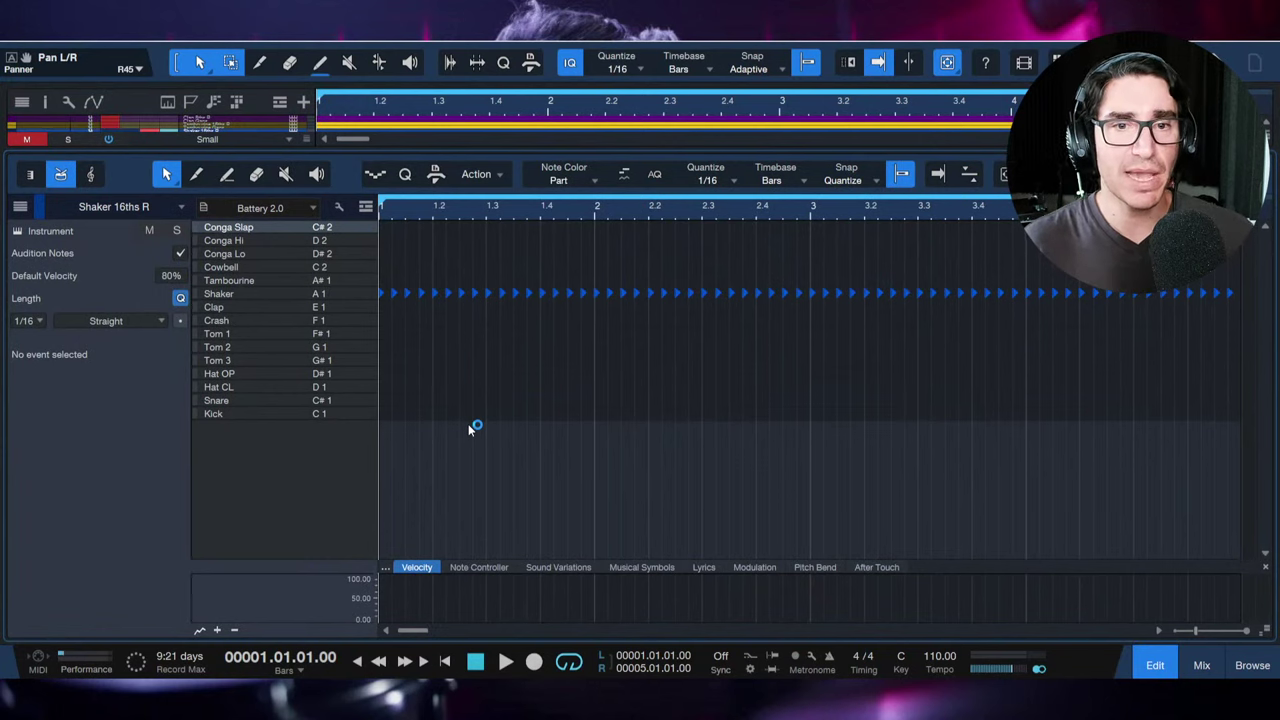
key("space")
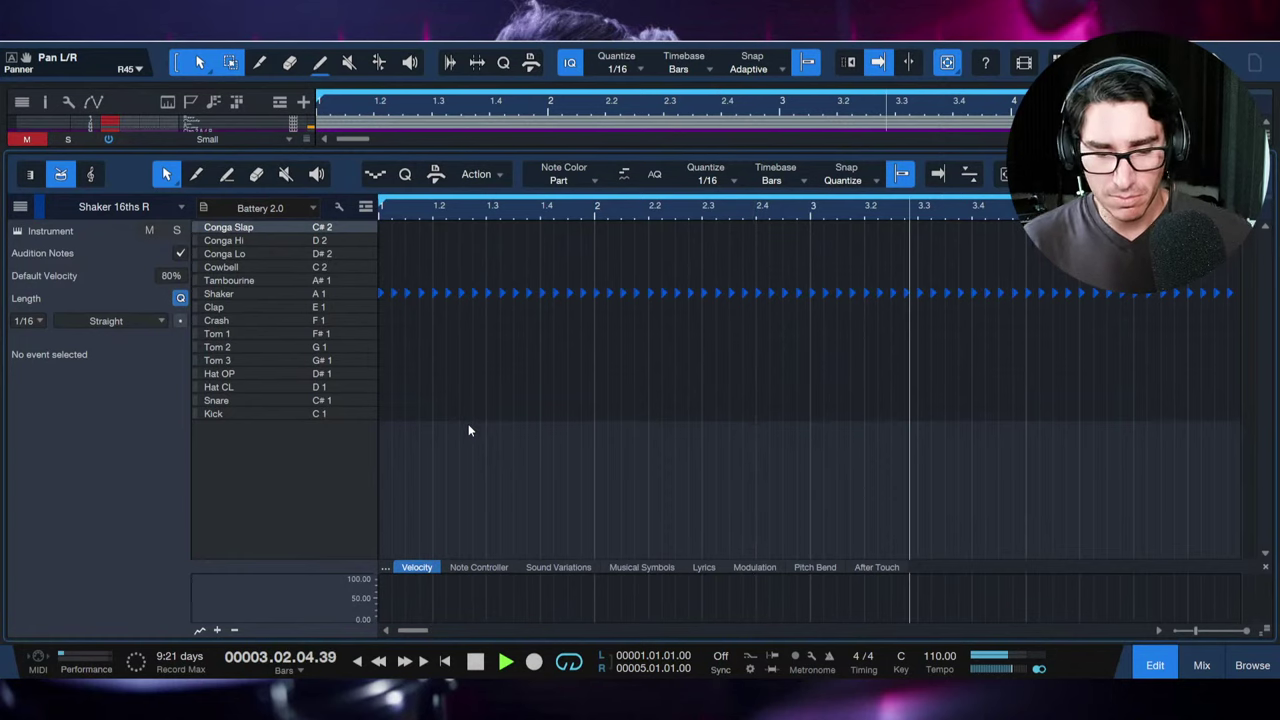
Step: Lower the Shaker mixer channel's volume to -19.0 dB, return to the arrangement and save the song
key("F3")
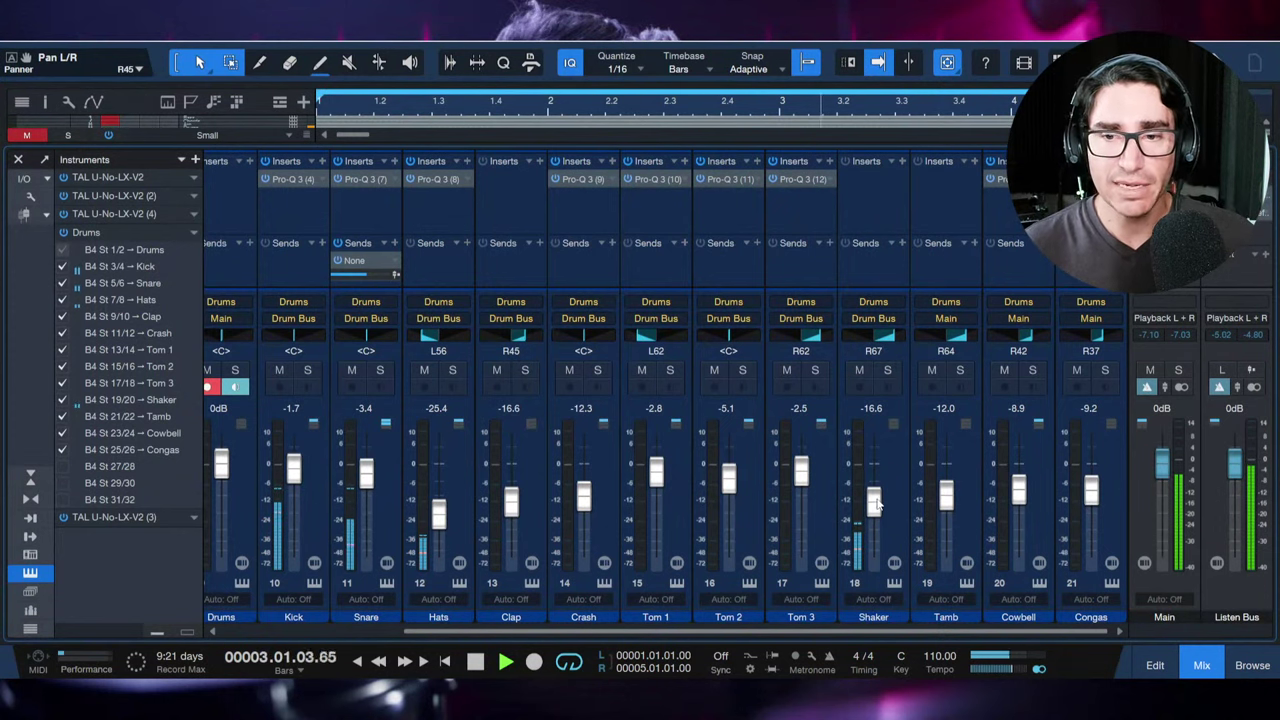
left_click_drag(876, 492, 876, 506)
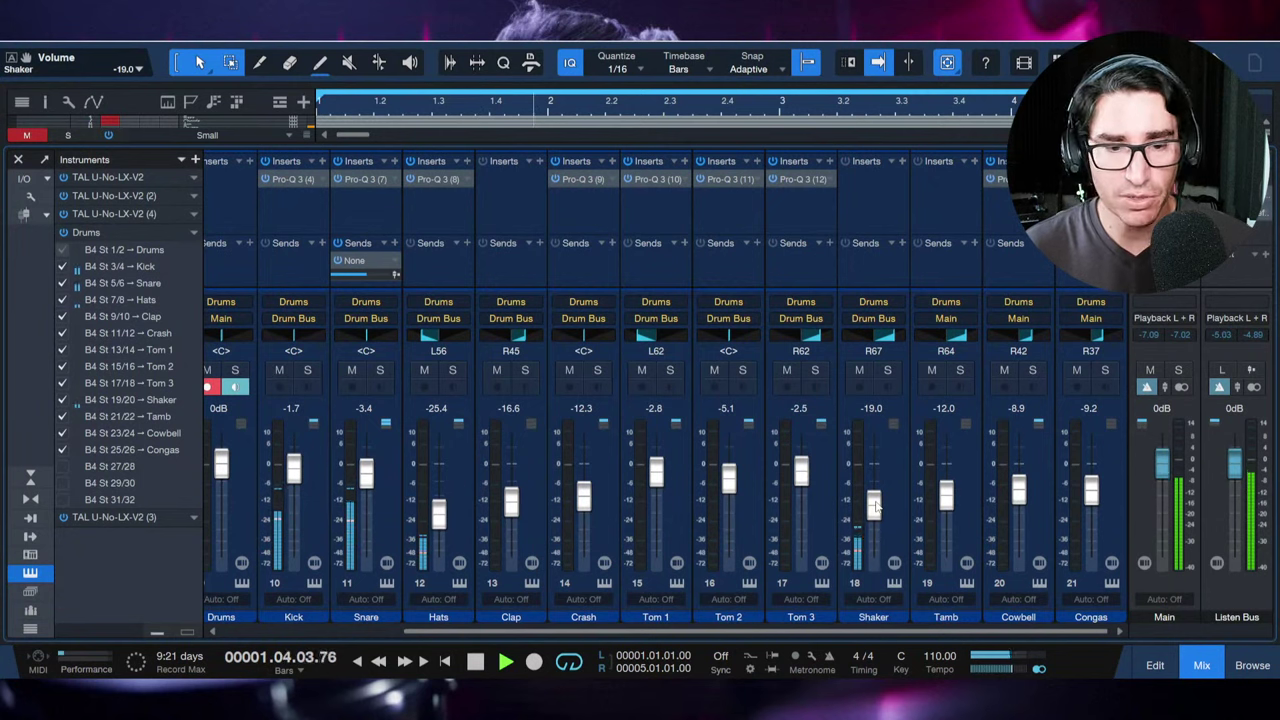
key("F3")
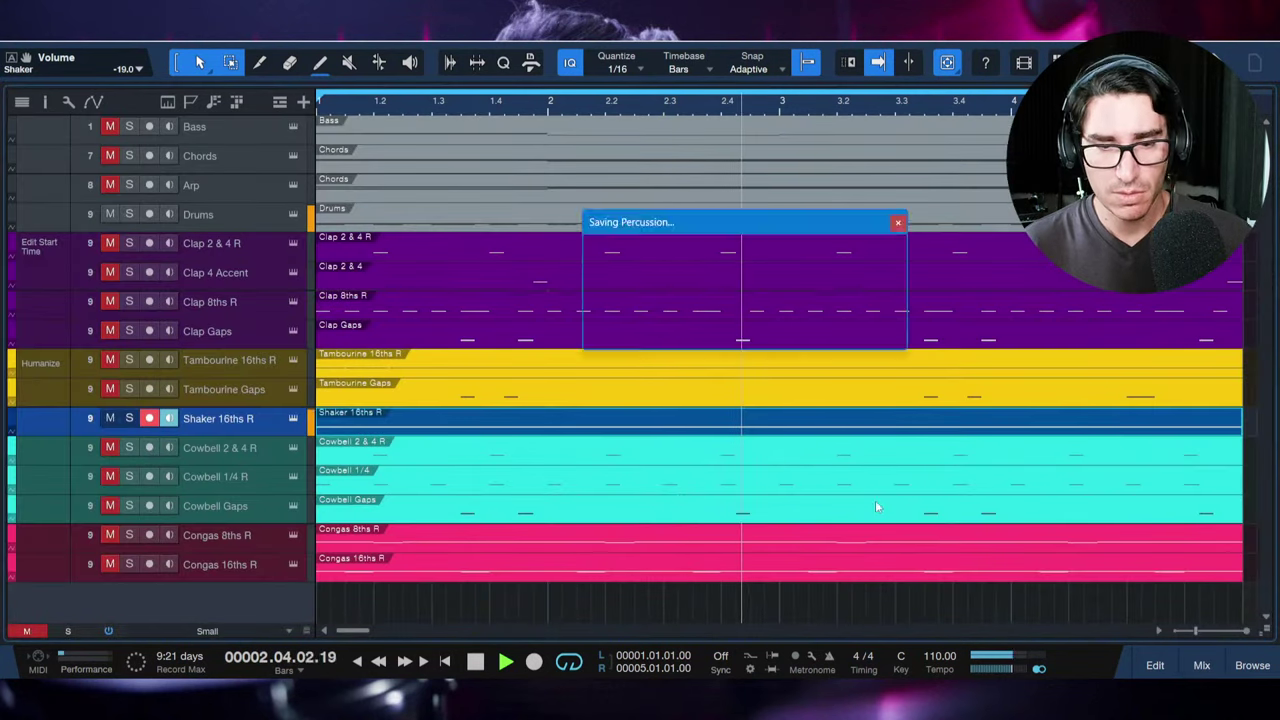
Step: Open the Shaker 16ths R part, examine the velocities of its first hits during playback, and clear the selection
double_click(629, 422)
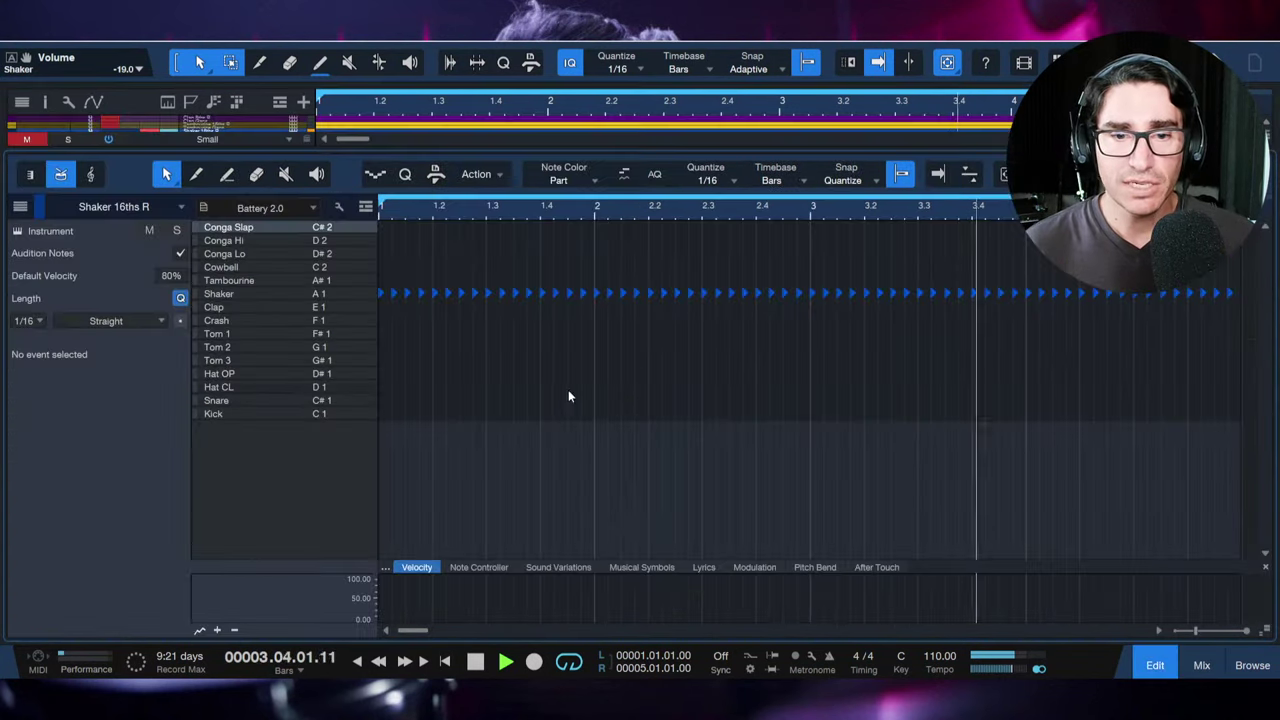
key("space")
left_click_drag(380, 281, 484, 302)
key("space")
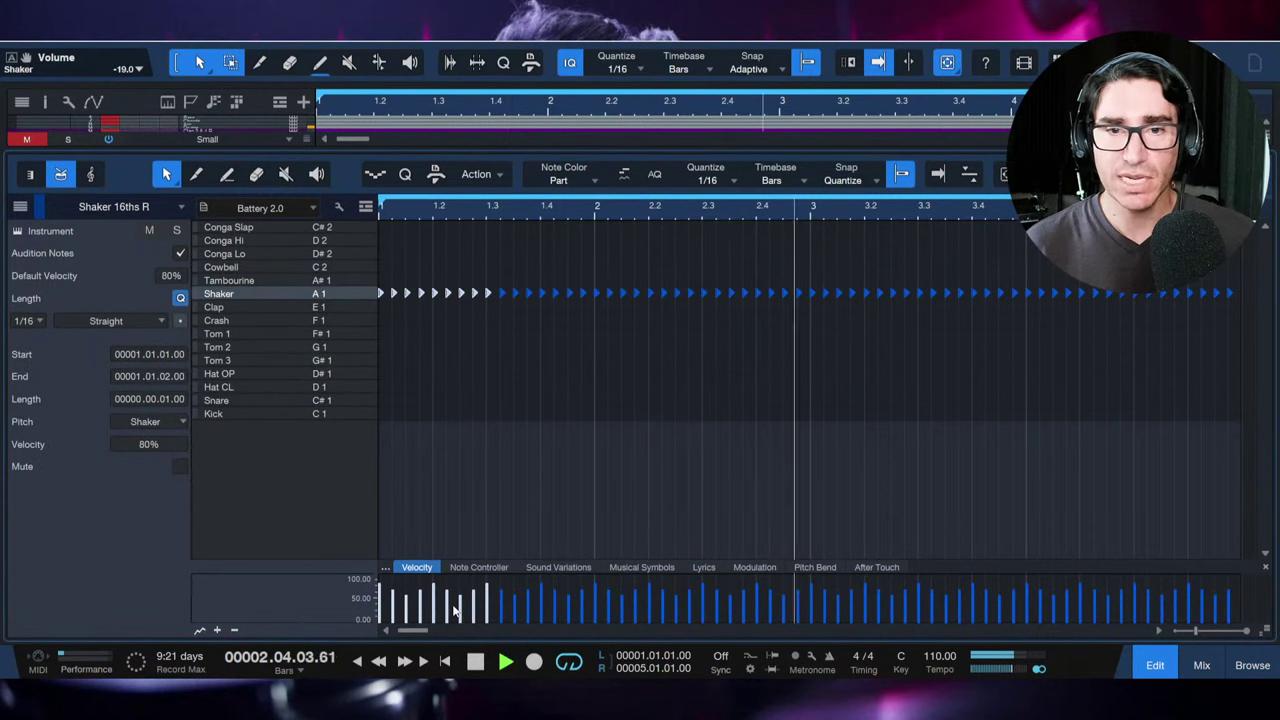
key("space")
left_click(479, 372)
left_click(479, 372)
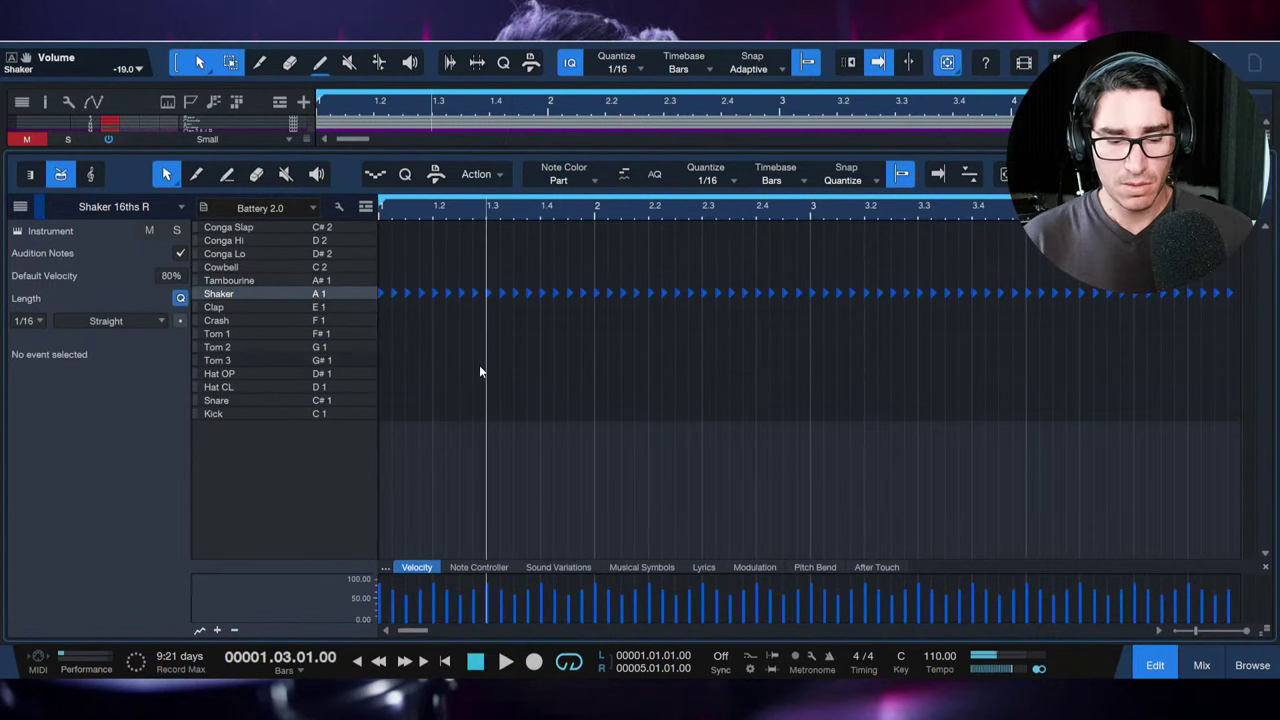
Step: Select all shaker hits, raise their velocities together to bring the first hit to 93%, and quantize them
key("ctrl+a")
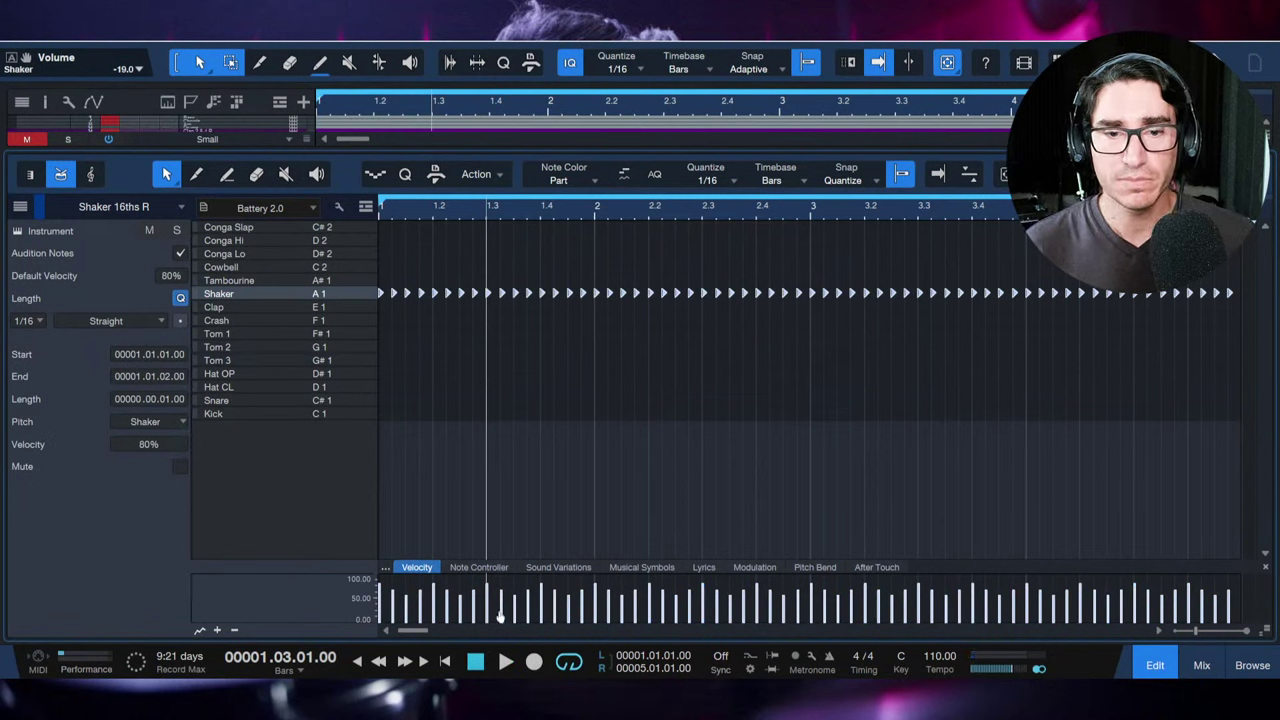
mouse_move(490, 593)
left_mouse_down()
mouse_move(480, 549)
mouse_move(480, 590)
left_mouse_up()
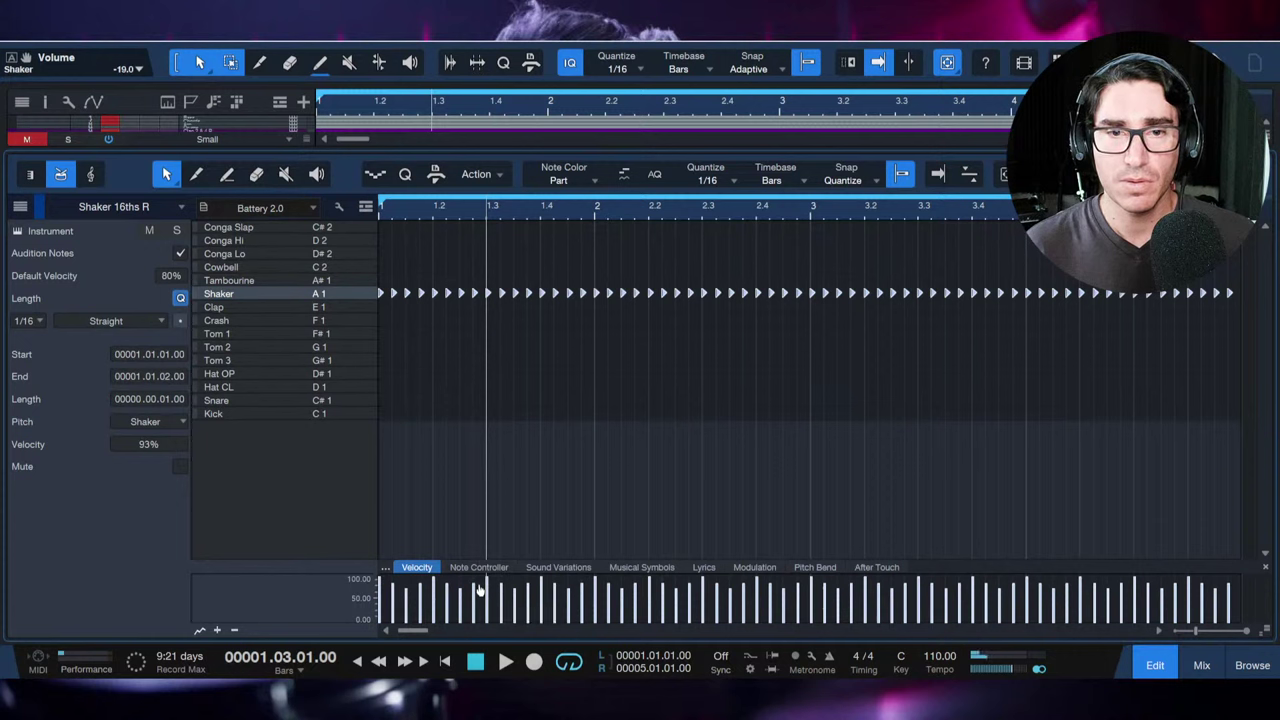
right_click(489, 302)
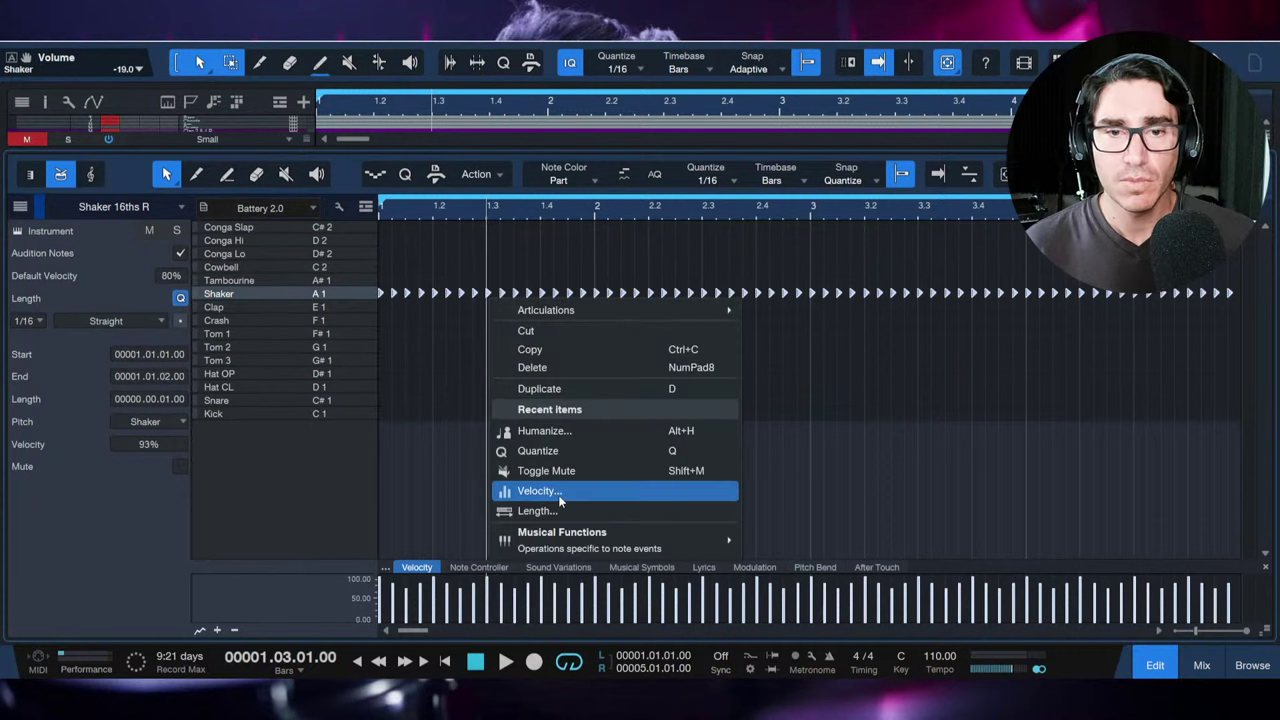
left_click(554, 451)
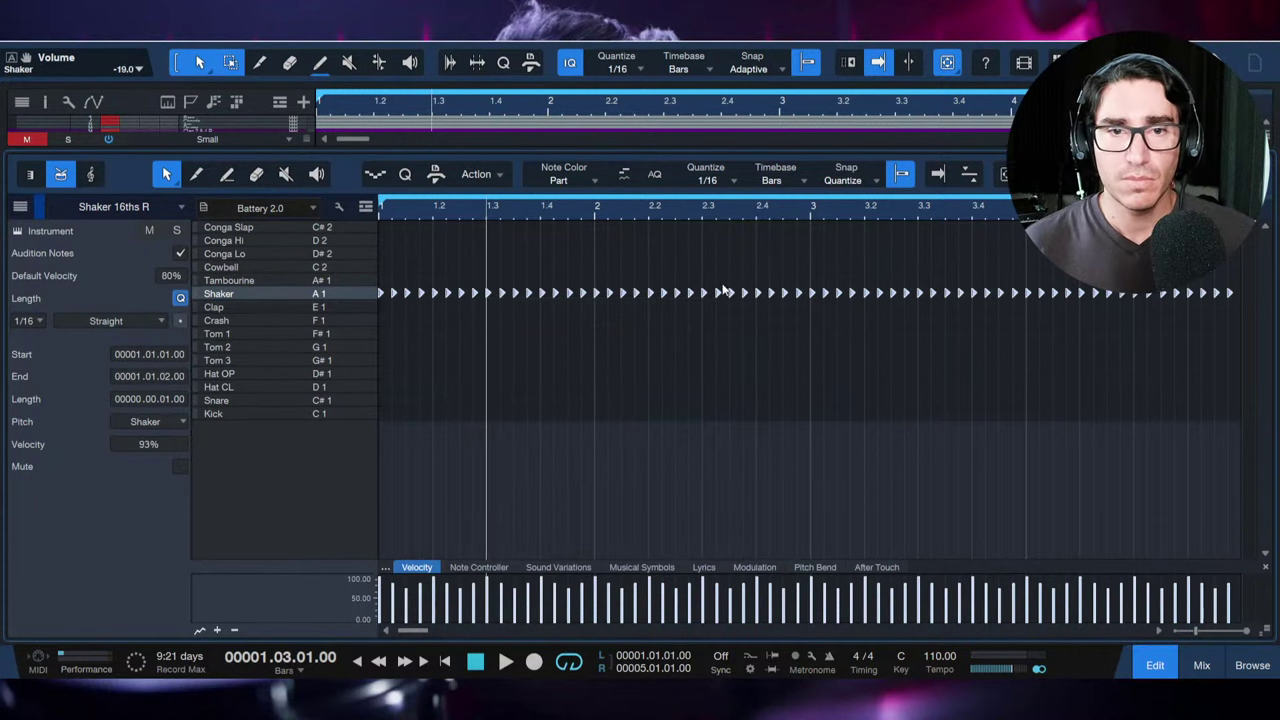
Step: Set the velocity of all selected shaker hits to 80%, deselect them and save the song
right_click(502, 294)
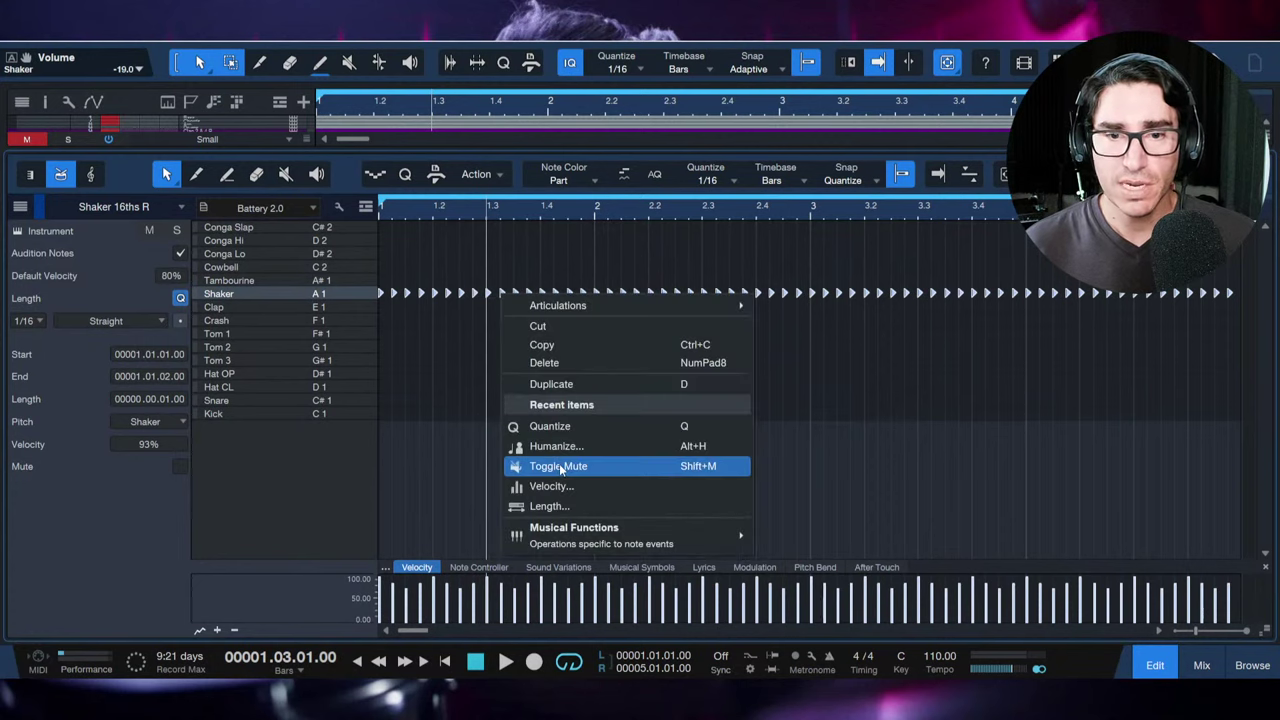
left_click(560, 489)
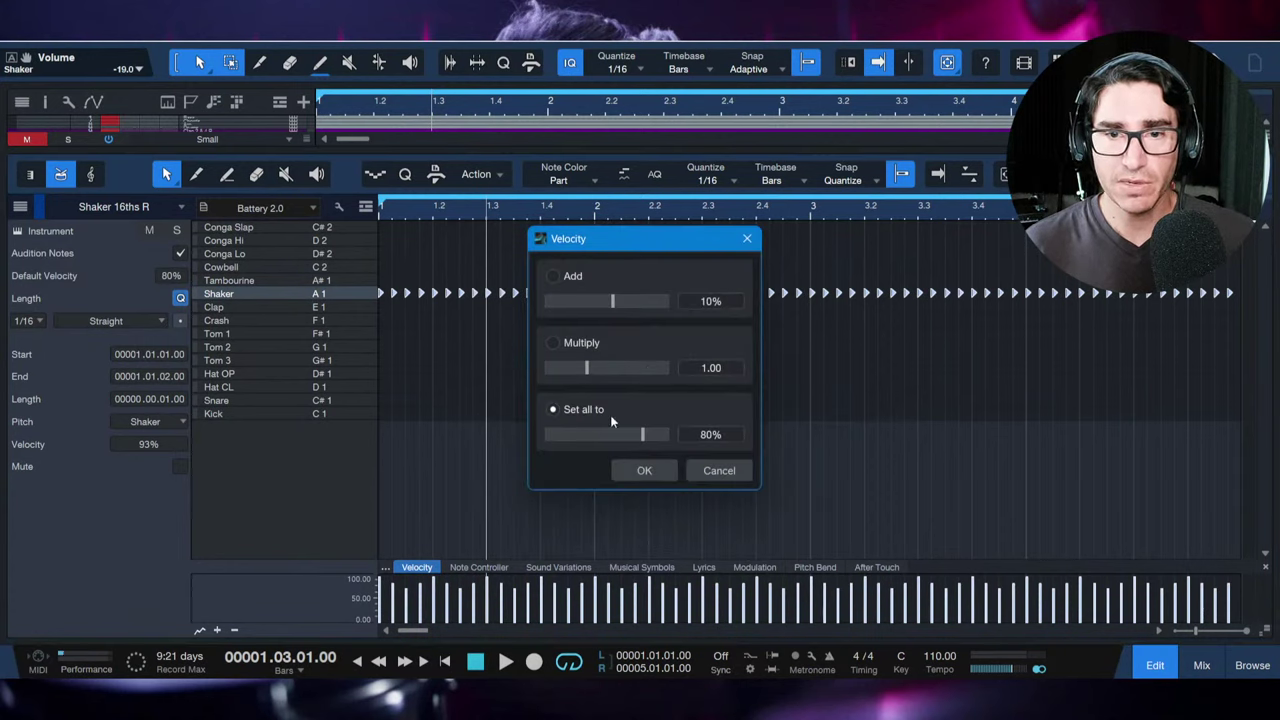
left_click(664, 470)
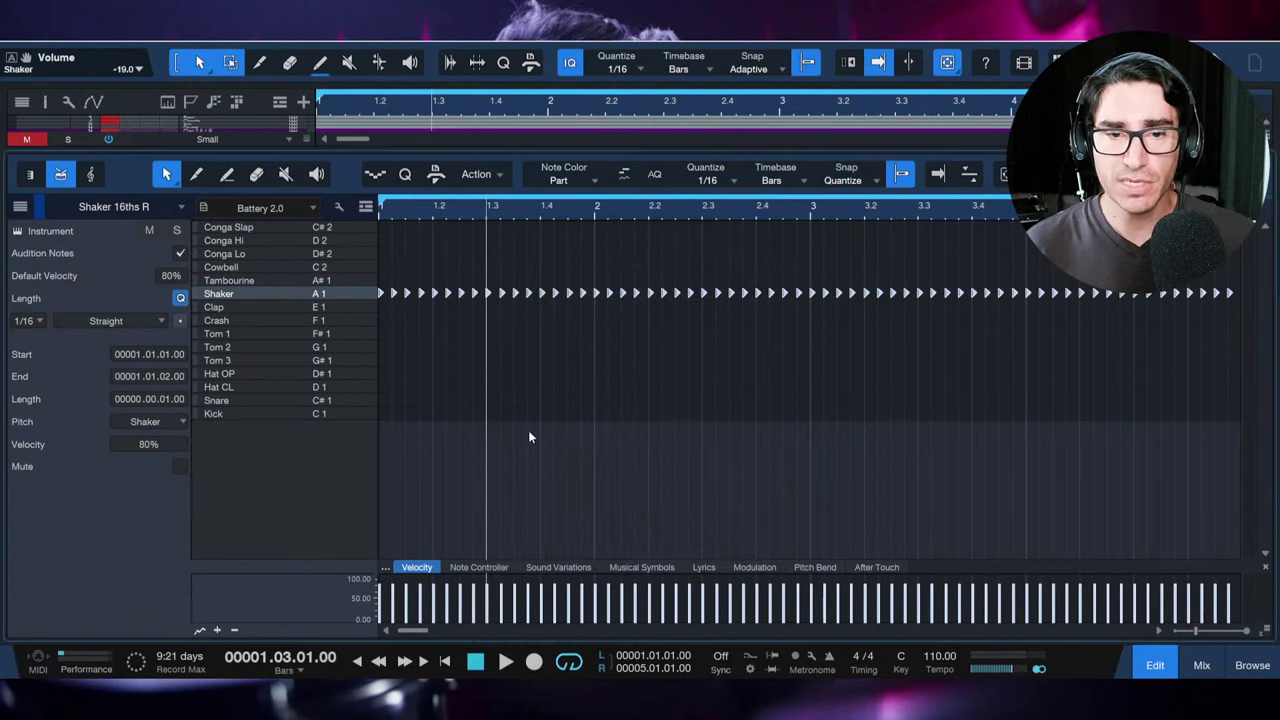
left_click(455, 441)
key("ctrl+s")
Step: Play the shaker pattern from the start and insert Kickstart 2 on the Shaker mixer channel, moving its window into clear view
key("Home")
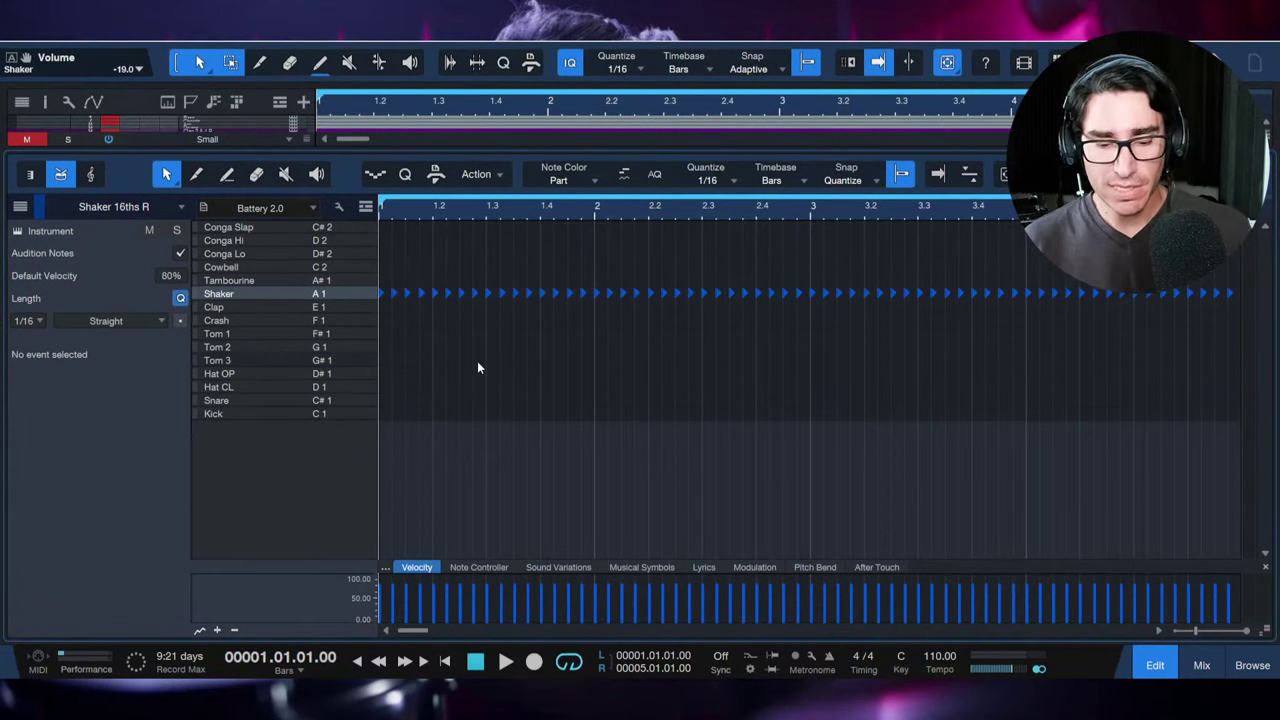
key("space")
key("F3")
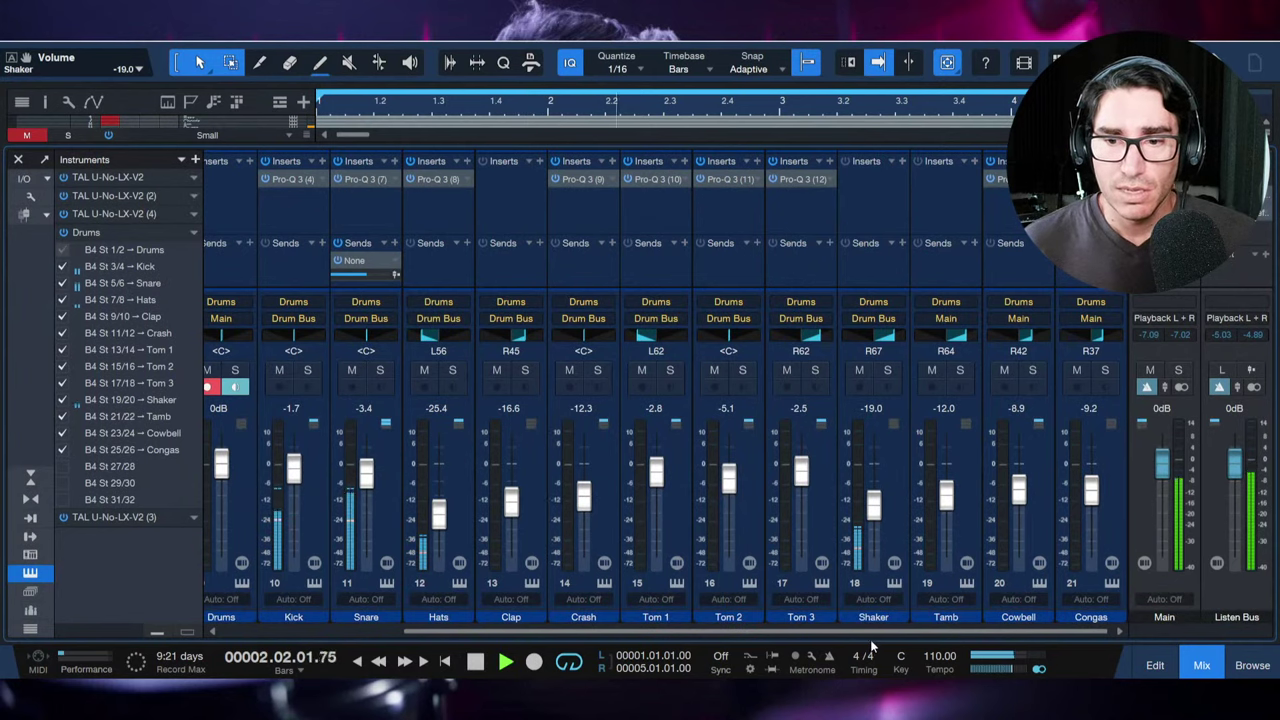
left_click(873, 191)
left_click(904, 162)
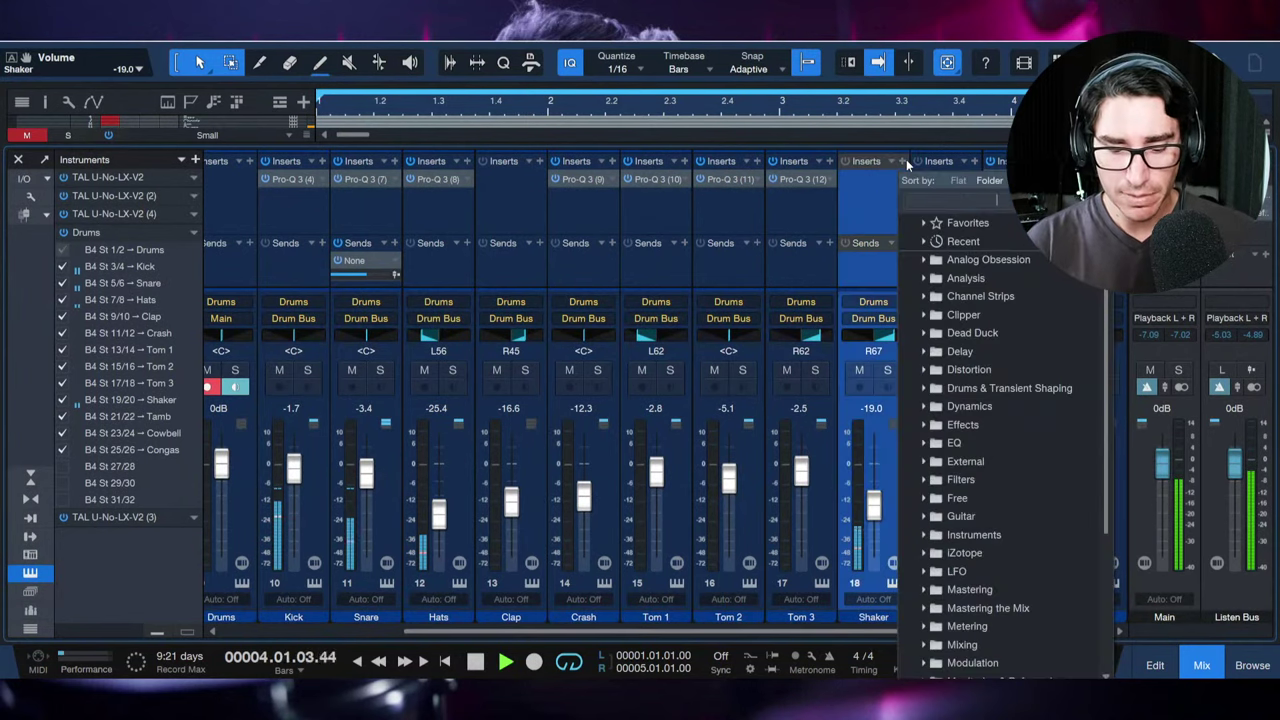
type("kick")
key("Return")
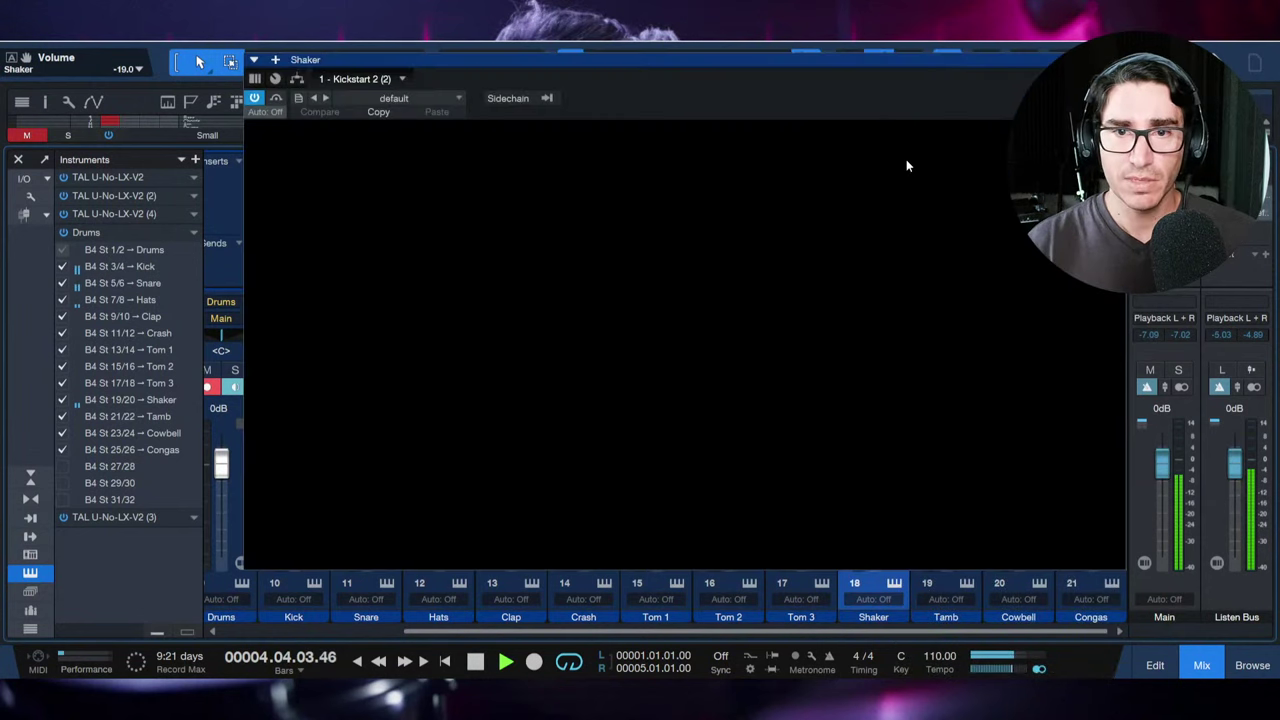
left_click_drag(867, 66, 662, 90)
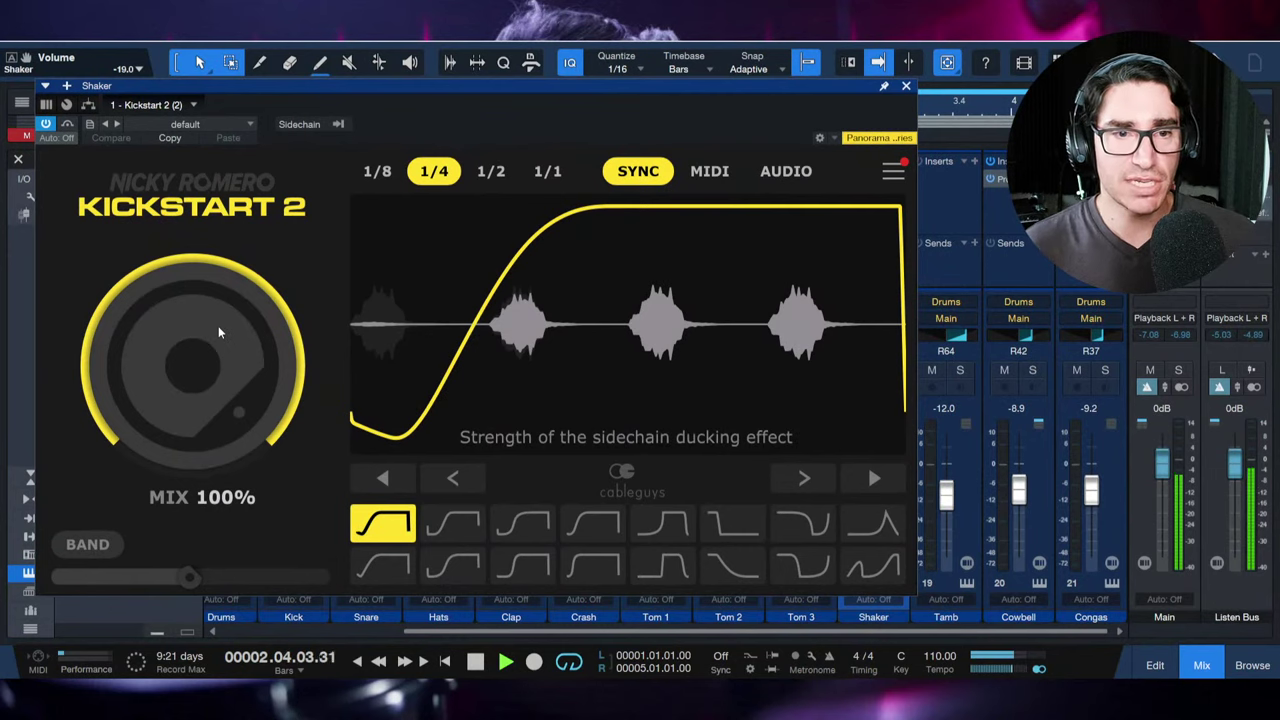
left_click_drag(338, 95, 395, 80)
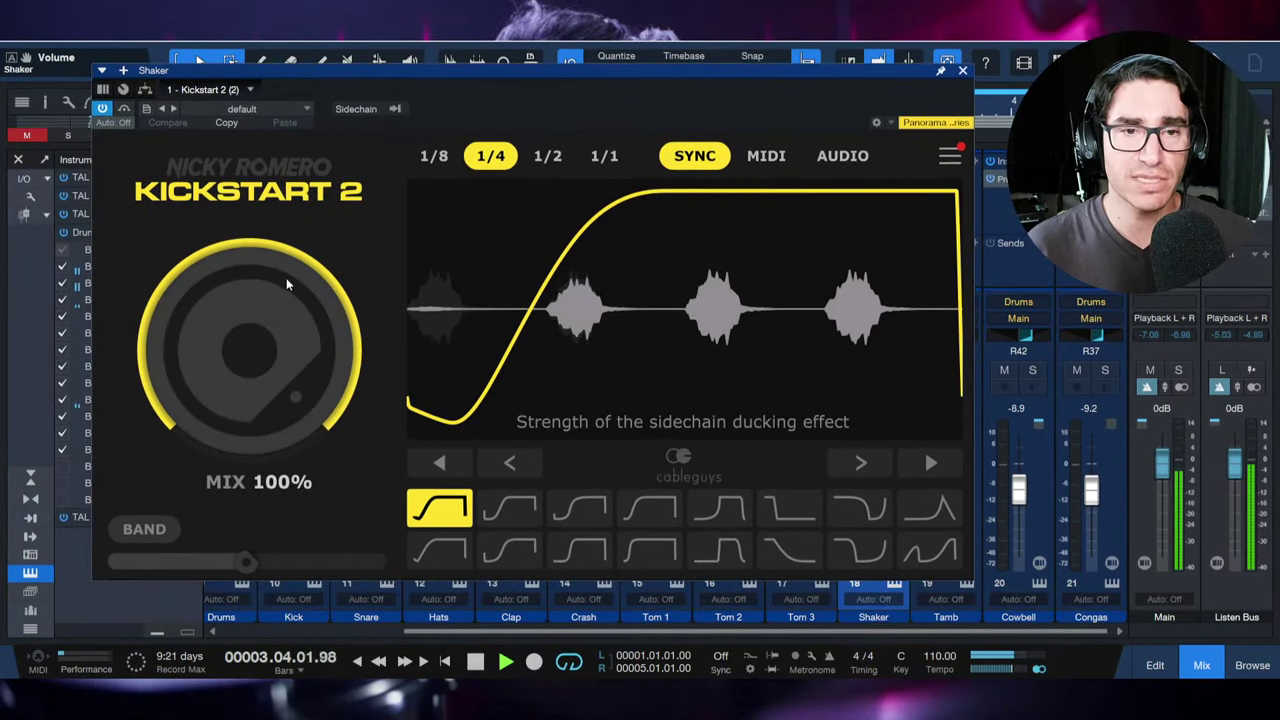
Step: Reduce the Kickstart 2 mix to 51%, solo the shaker, and compare its sound with the effect bypassed and enabled
mouse_move(266, 290)
left_mouse_down()
mouse_move(266, 334)
mouse_move(267, 308)
left_mouse_up()
key("s")
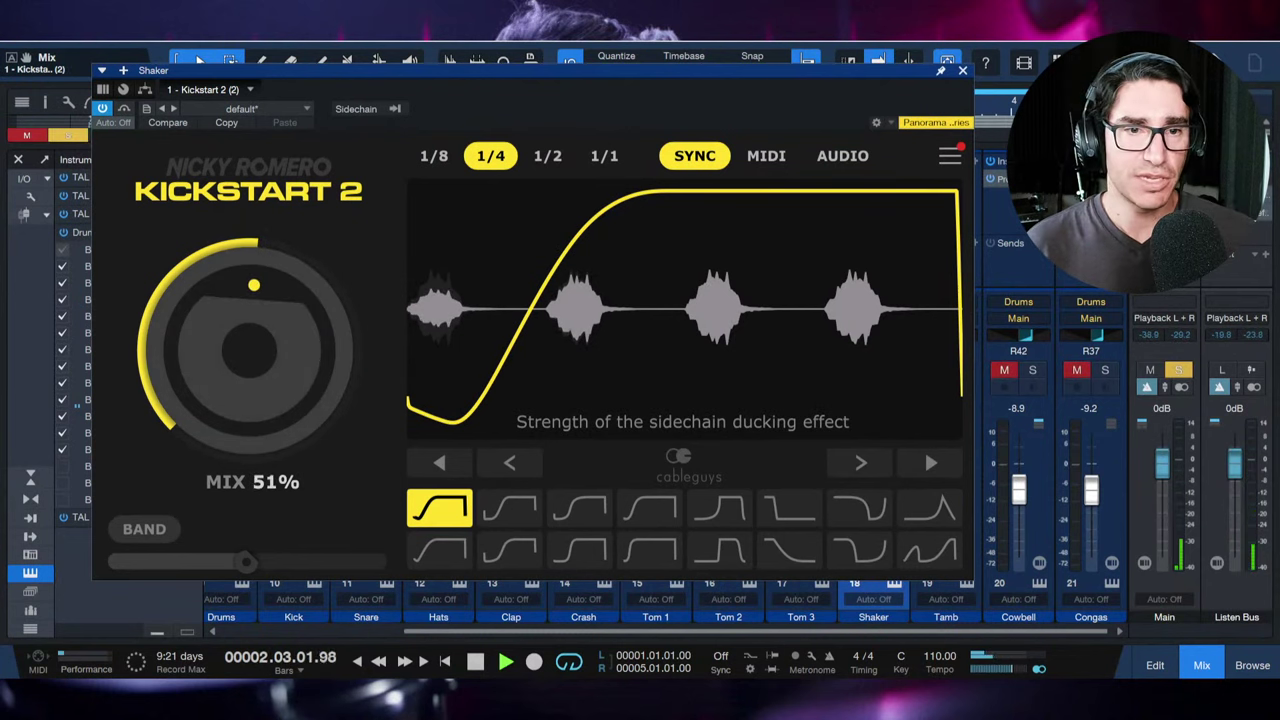
left_click(103, 109)
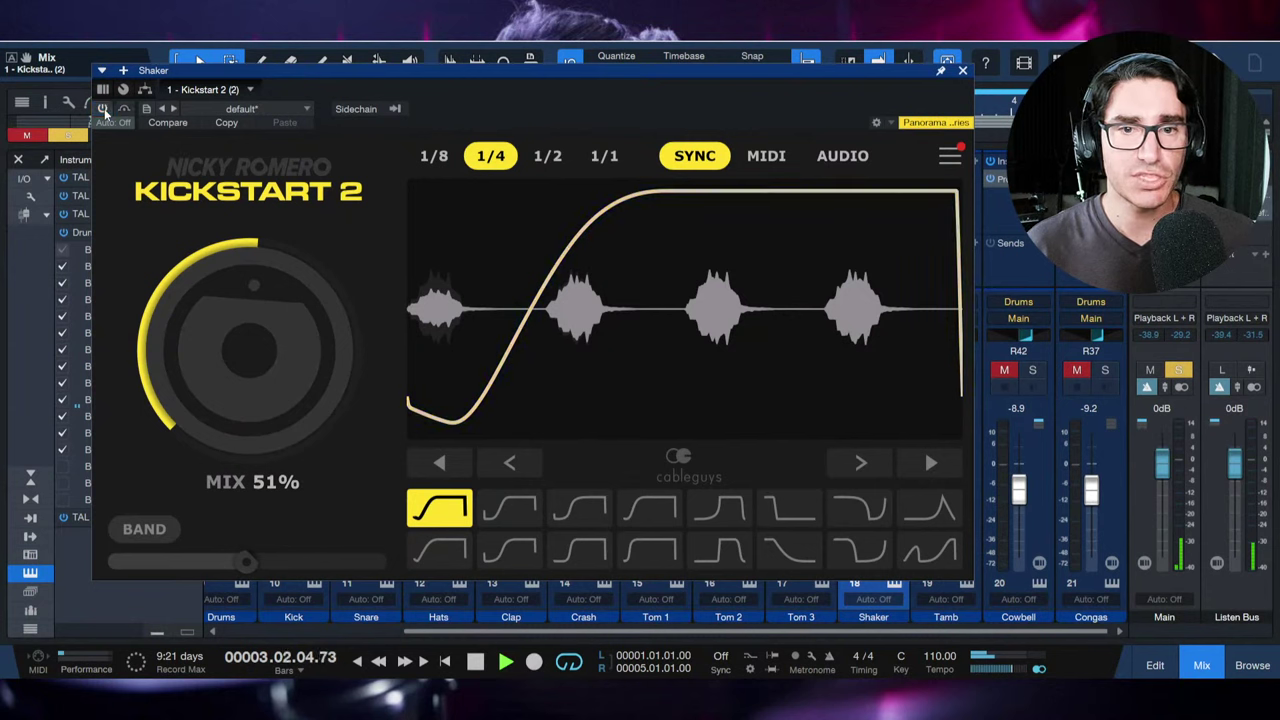
left_click(103, 110)
left_click(103, 110)
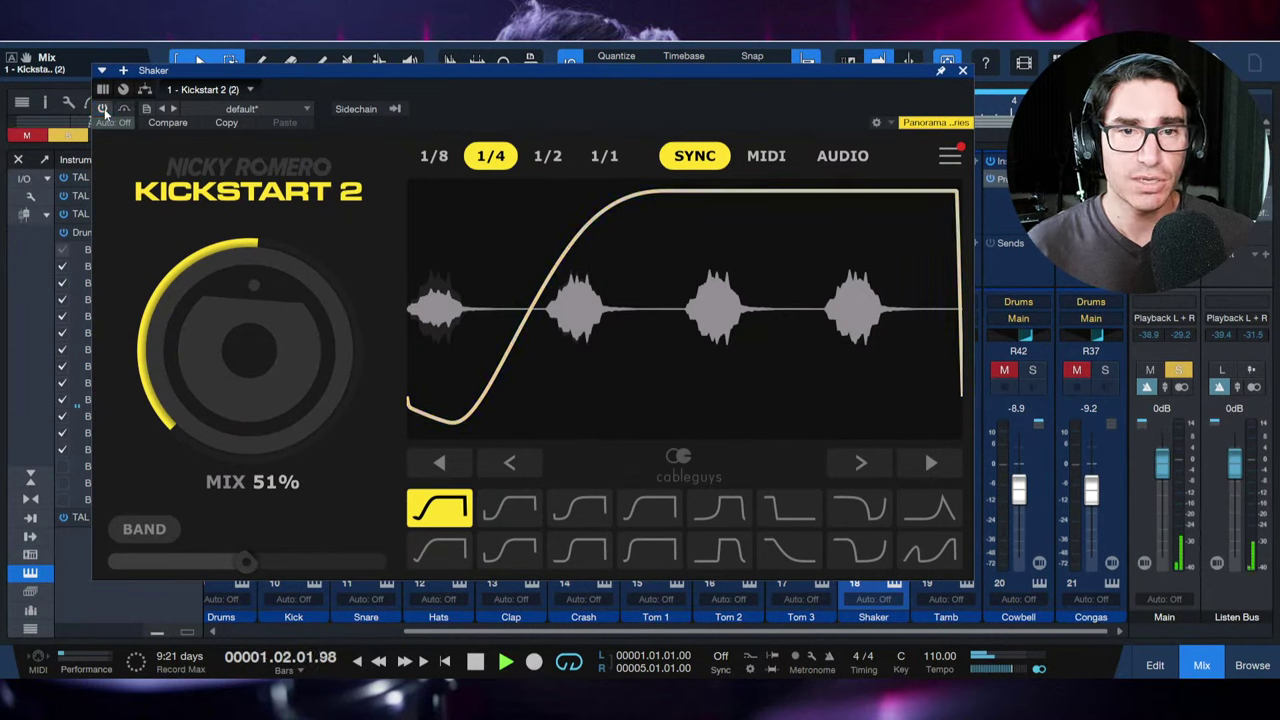
left_click(103, 110)
key("space")
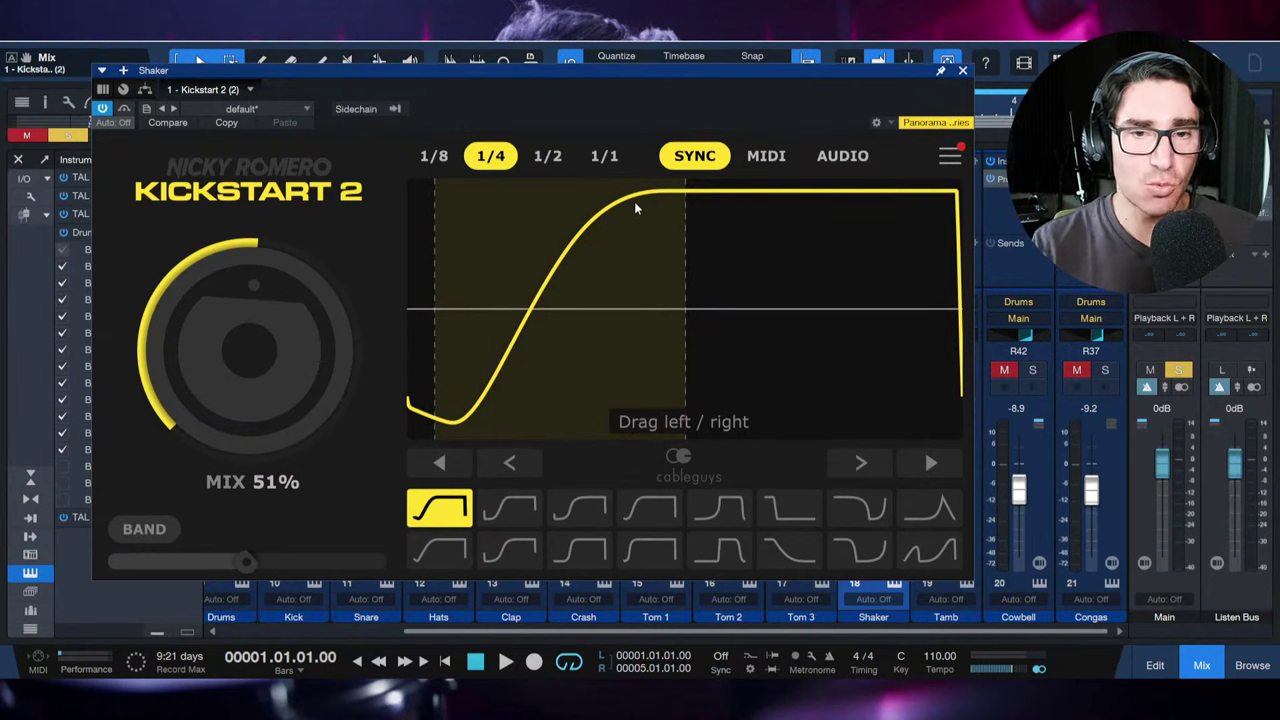
Step: Raise the Kickstart 2 mix to 100% and compare the shaker with the effect bypassed and enabled, ending with the full drums
left_click_drag(239, 244, 114, 172)
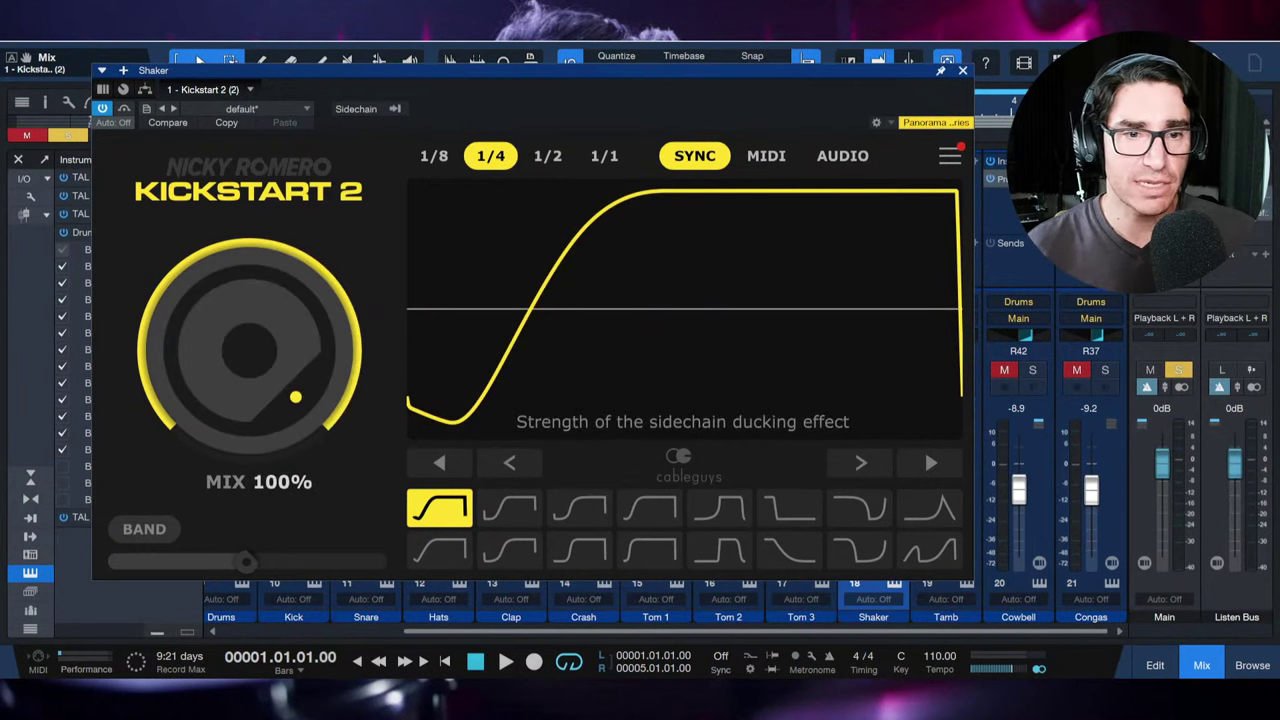
left_click(103, 109)
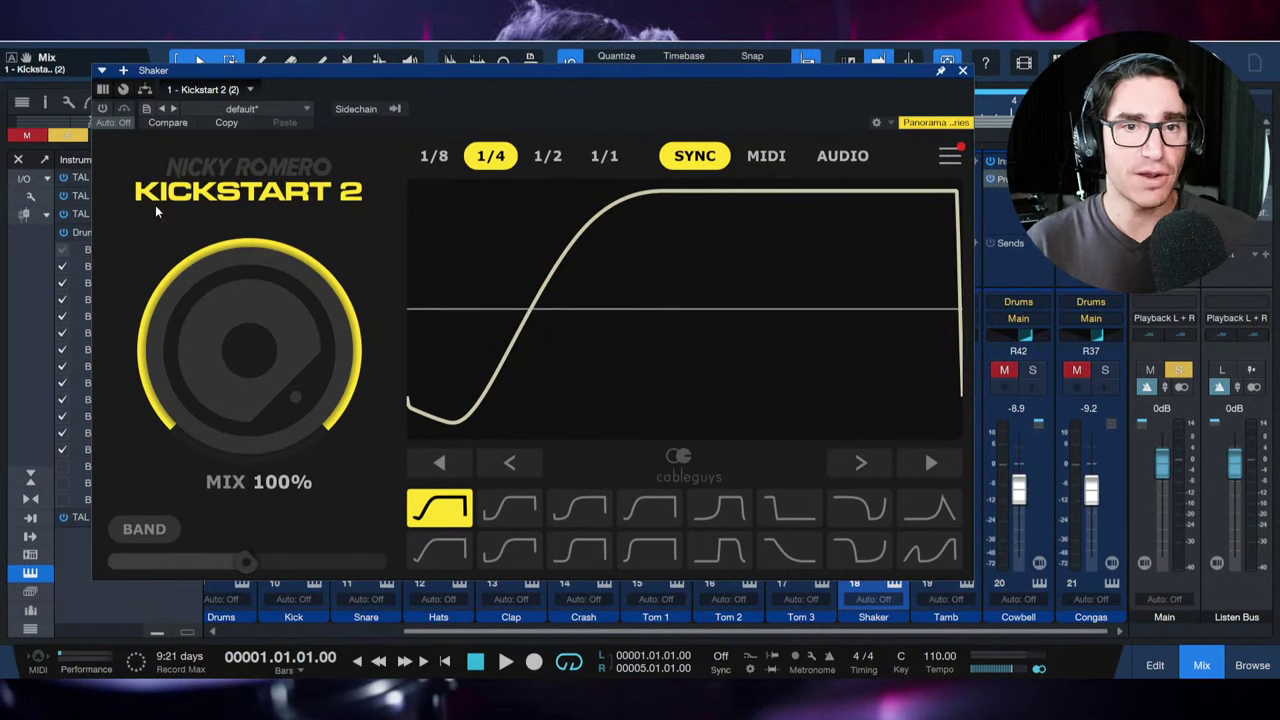
key("space")
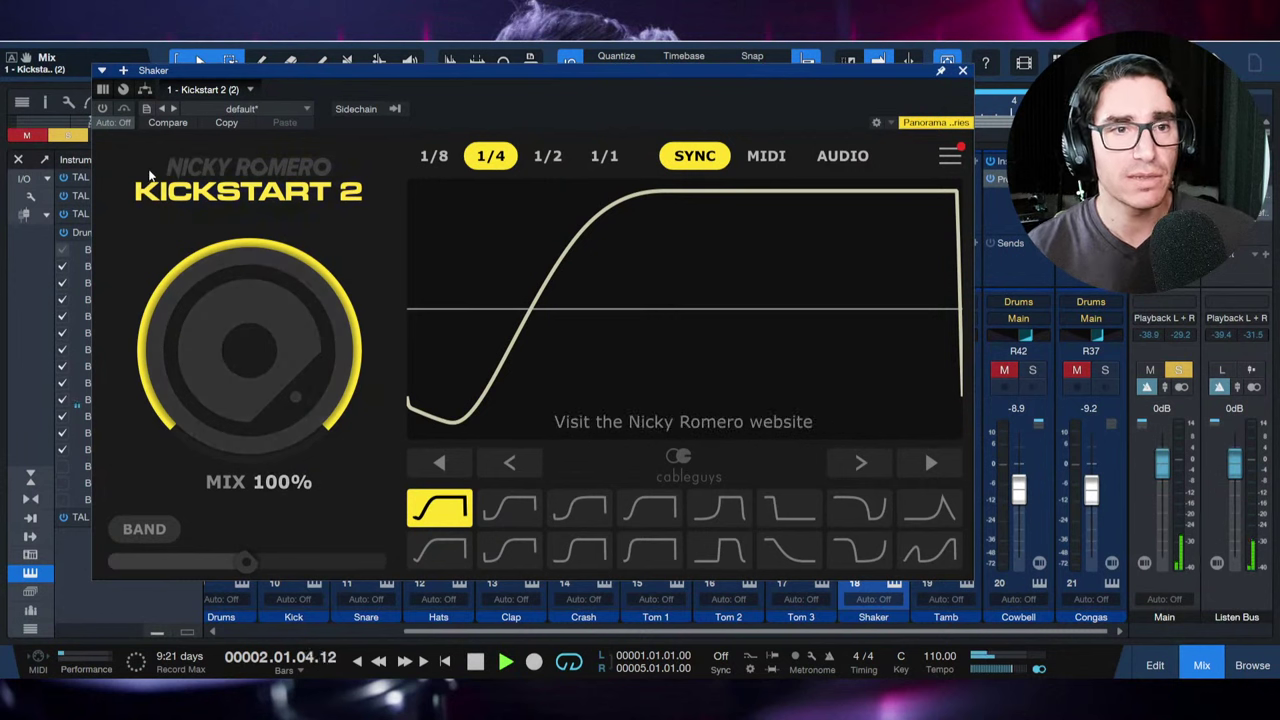
left_click(102, 109)
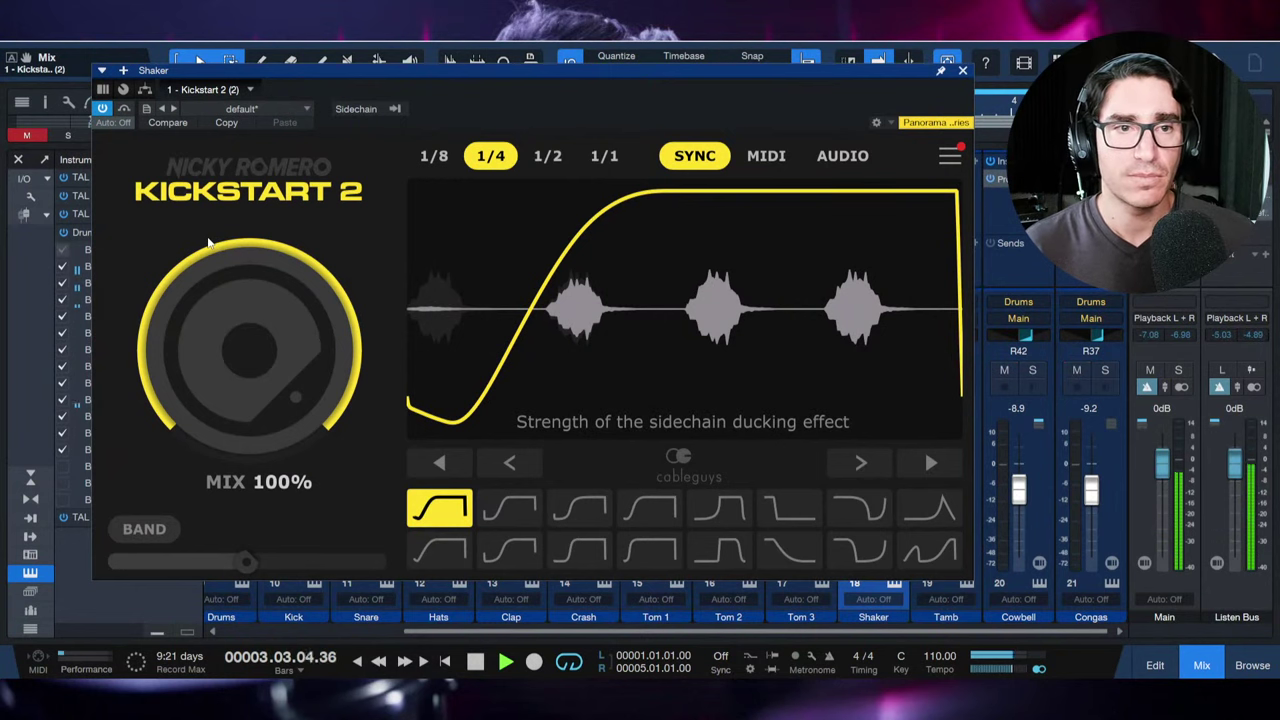
key("space")
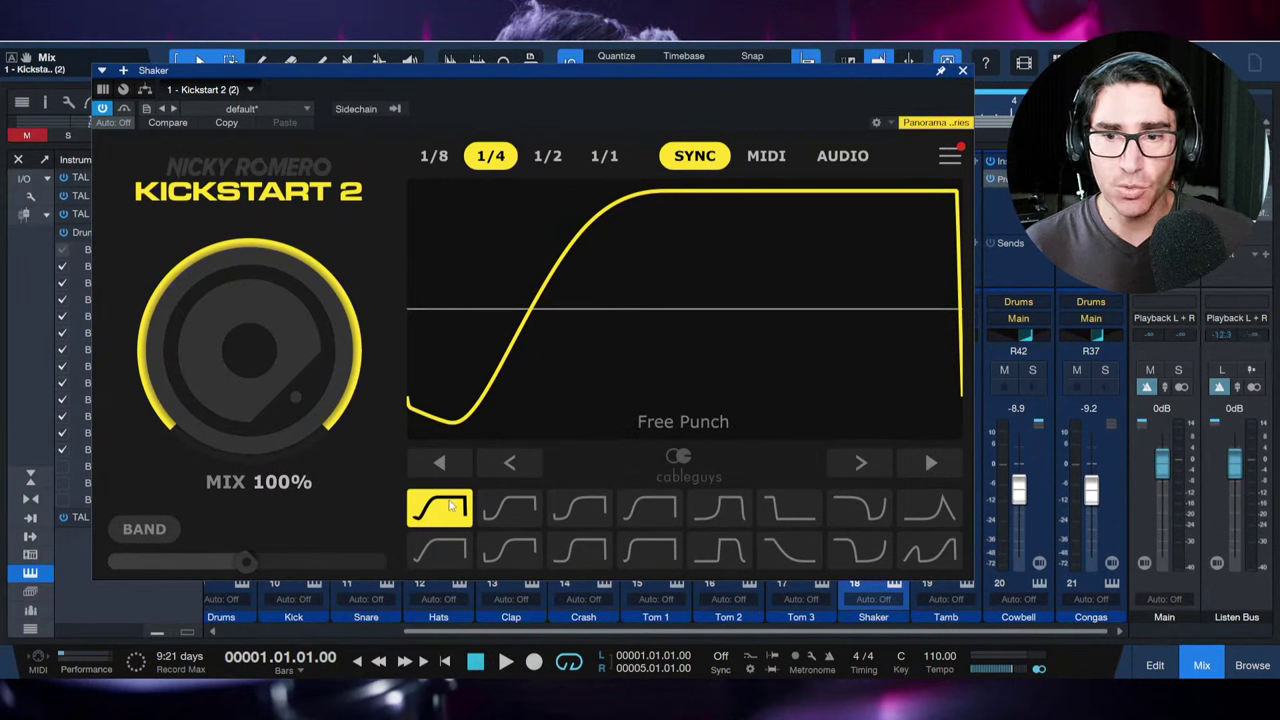
Step: Choose the Kickstart 2 curve that ducks each beat's second half, try the mix at 63% and 100%, and set it to 77%
left_click(855, 550)
key("space")
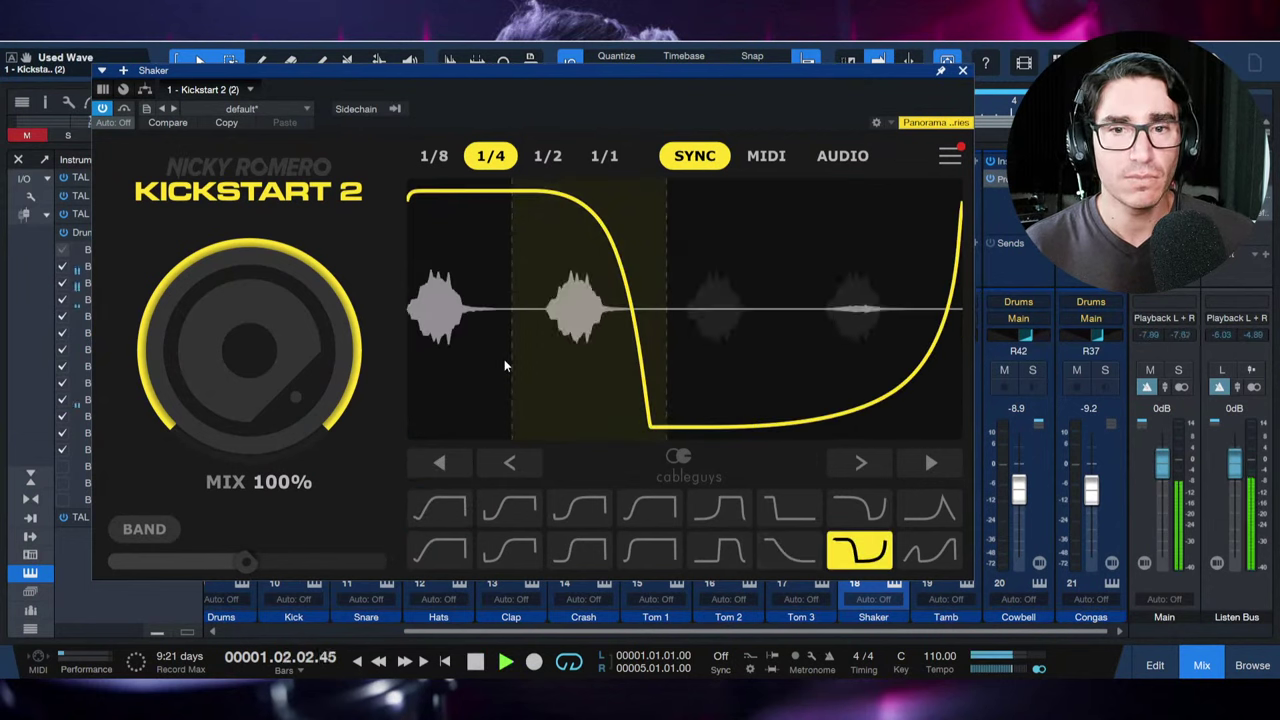
left_click_drag(310, 330, 310, 398)
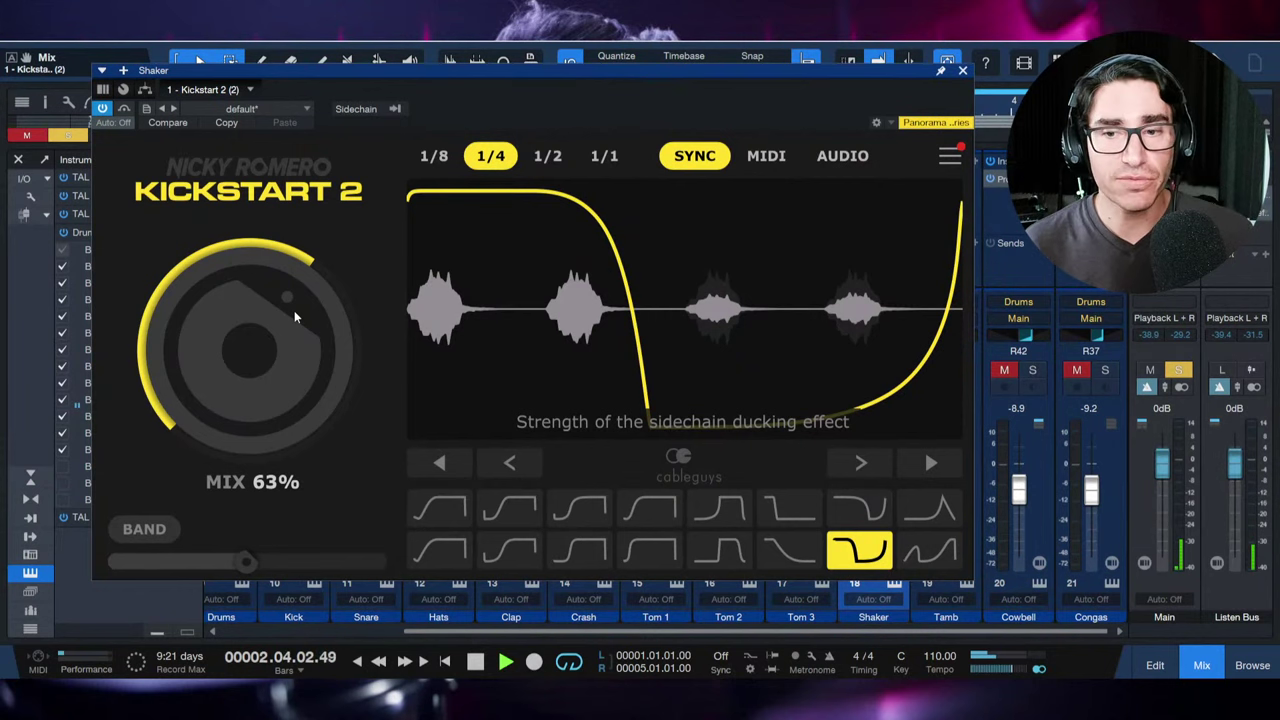
left_click_drag(263, 318, 263, 260)
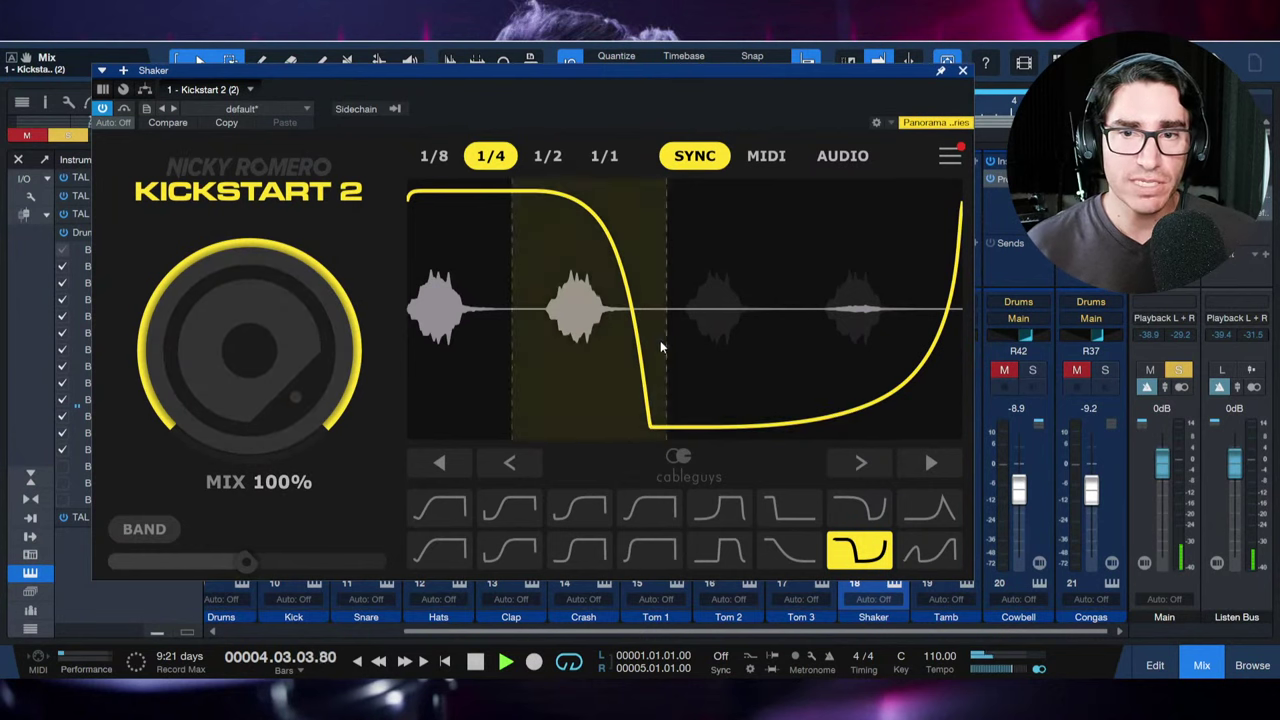
left_click_drag(312, 313, 312, 350)
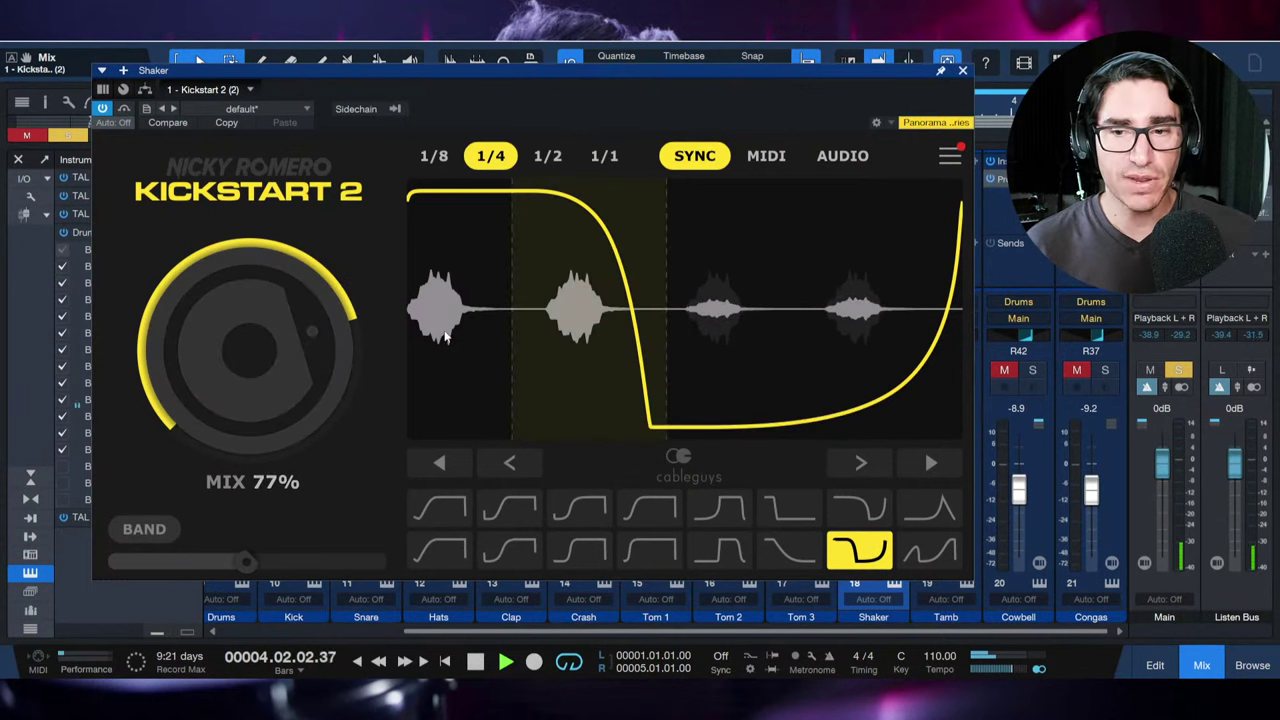
Step: Take the shaker out of solo and play the full drums with Kickstart 2 ducking active
key("s")
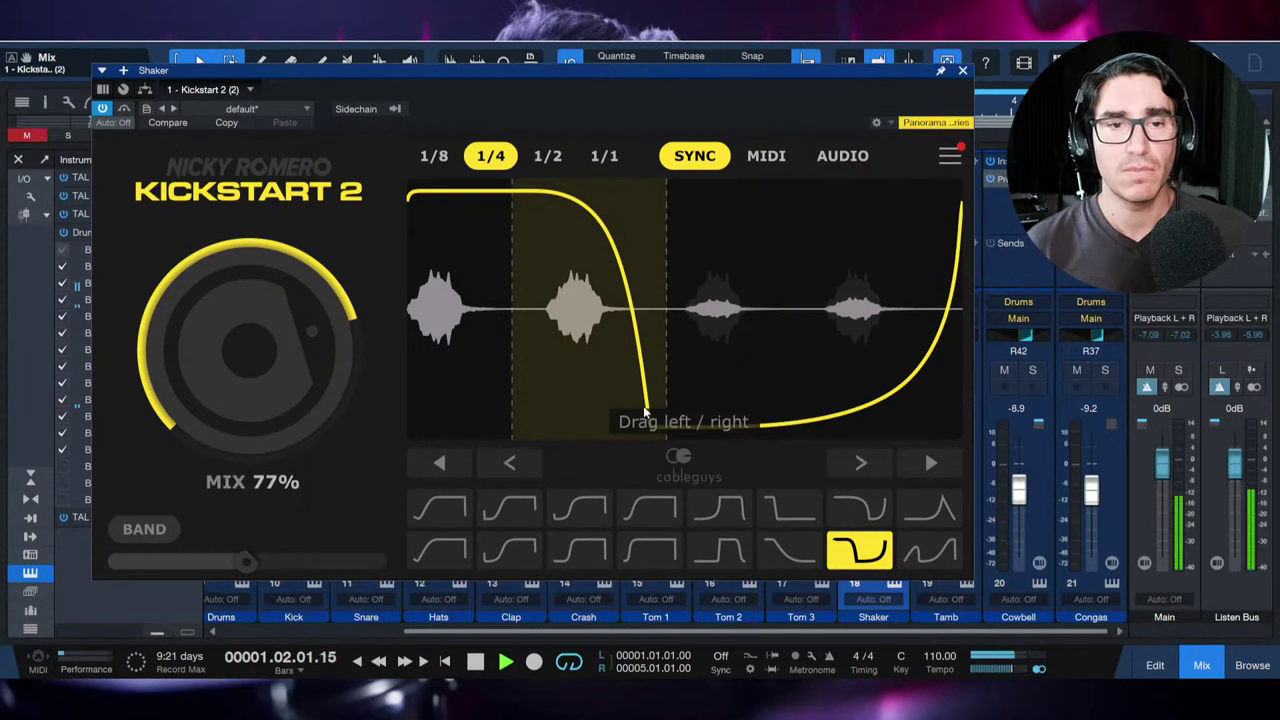
key("space")
key("space")
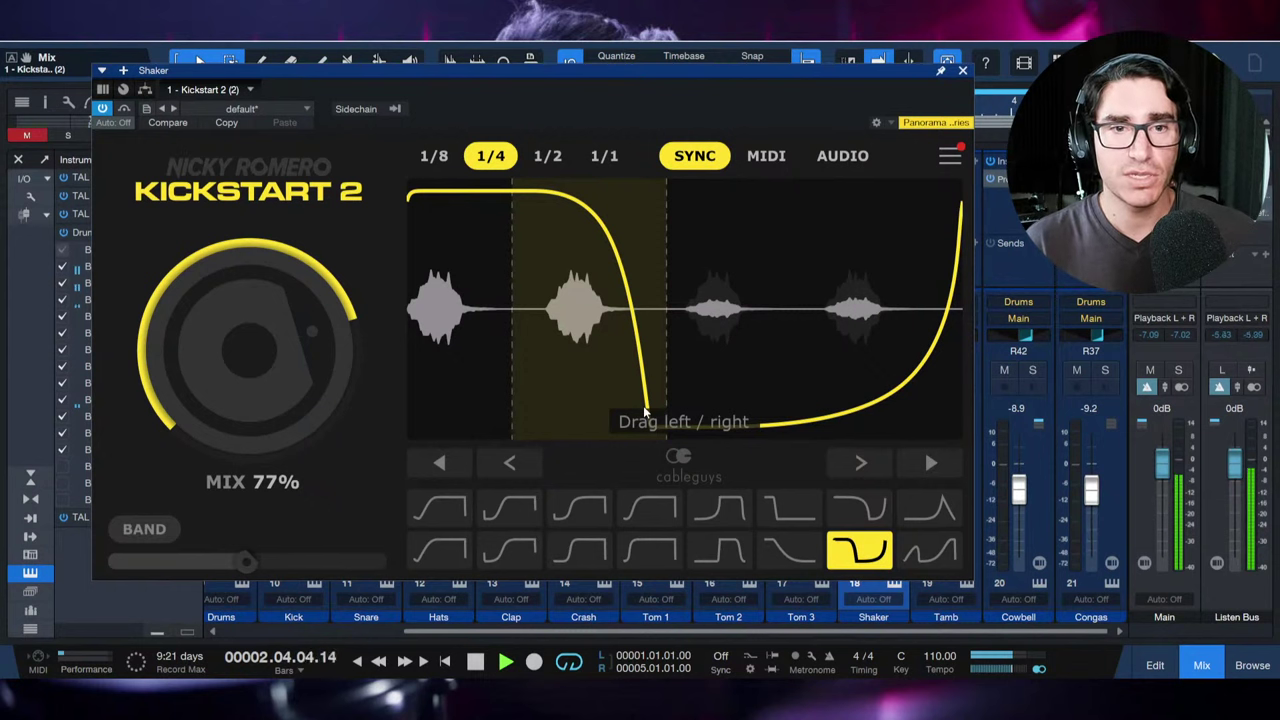
key("space")
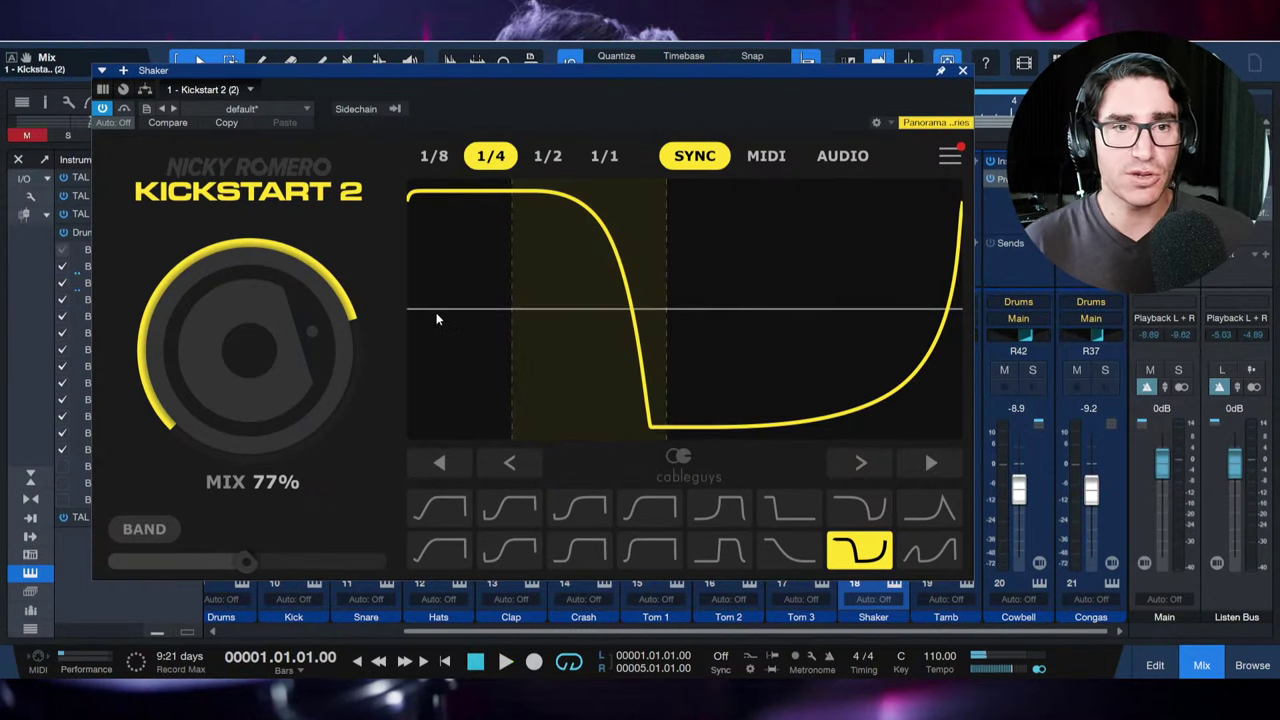
Step: Bypass and close Kickstart 2 on the shaker, and mute the Shaker 16ths R track in the arrangement
left_click(102, 107)
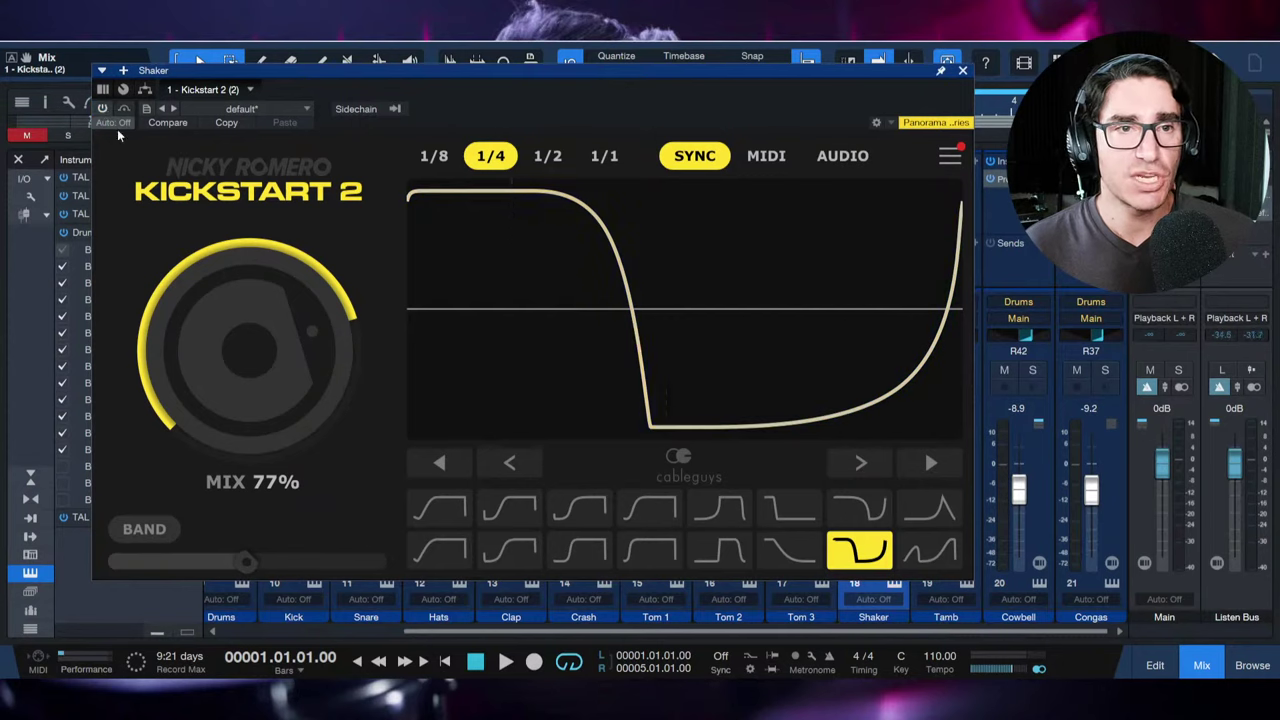
left_click(963, 74)
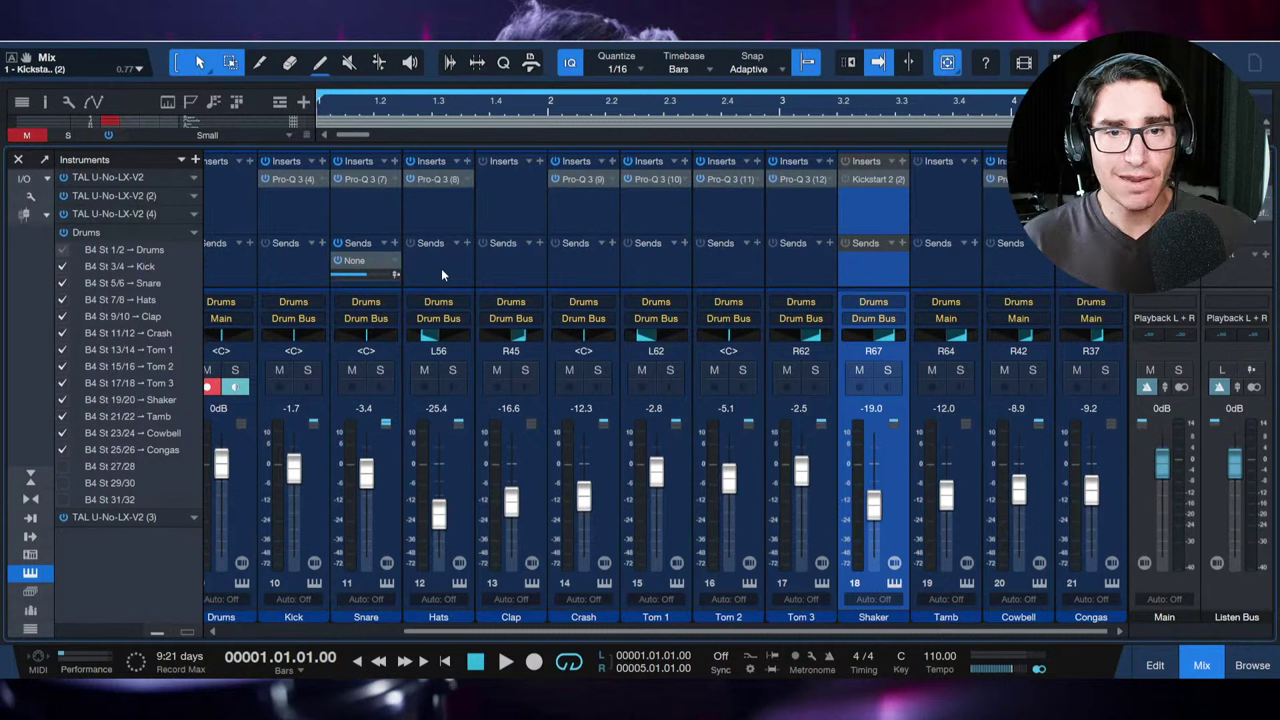
key("F3")
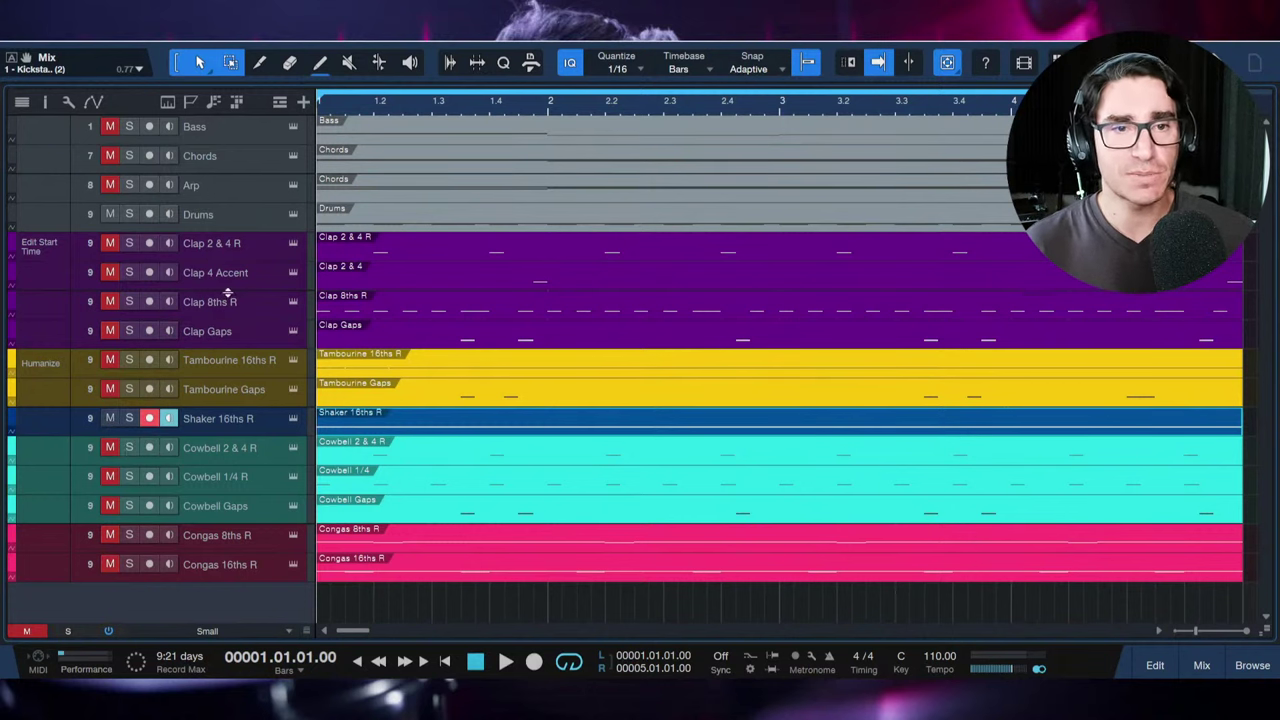
left_click(111, 419)
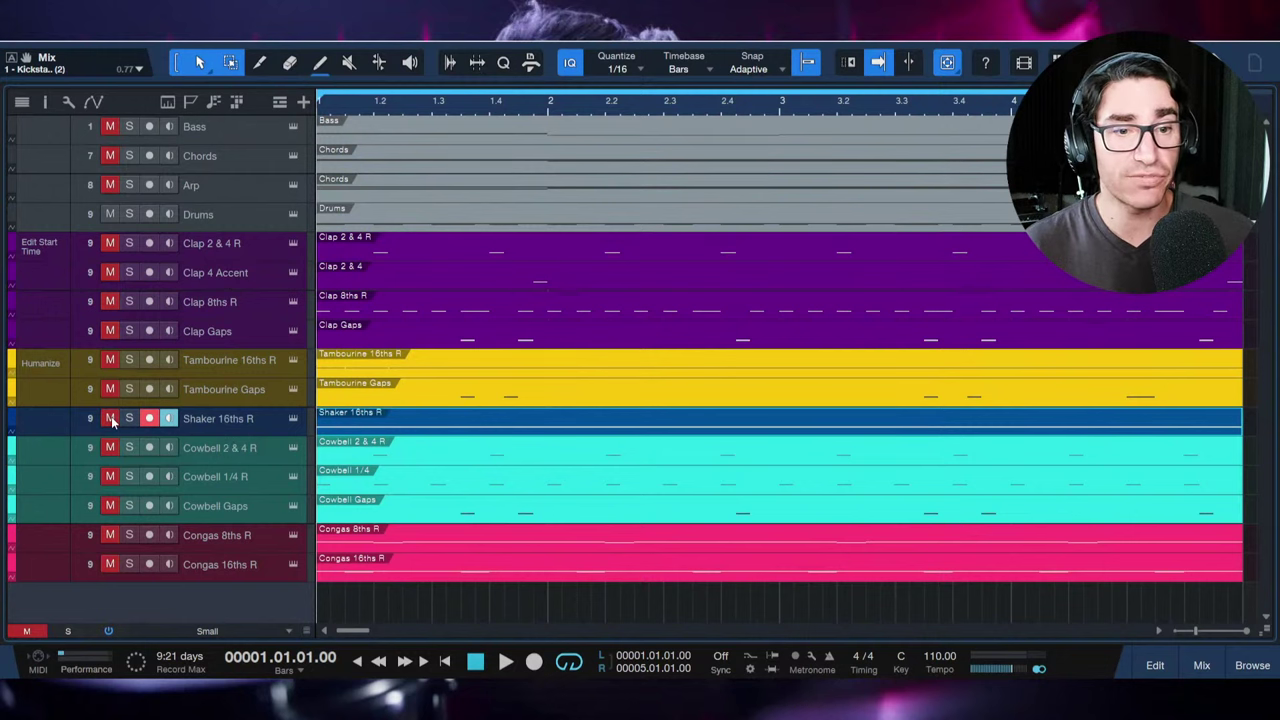
left_click(211, 418)
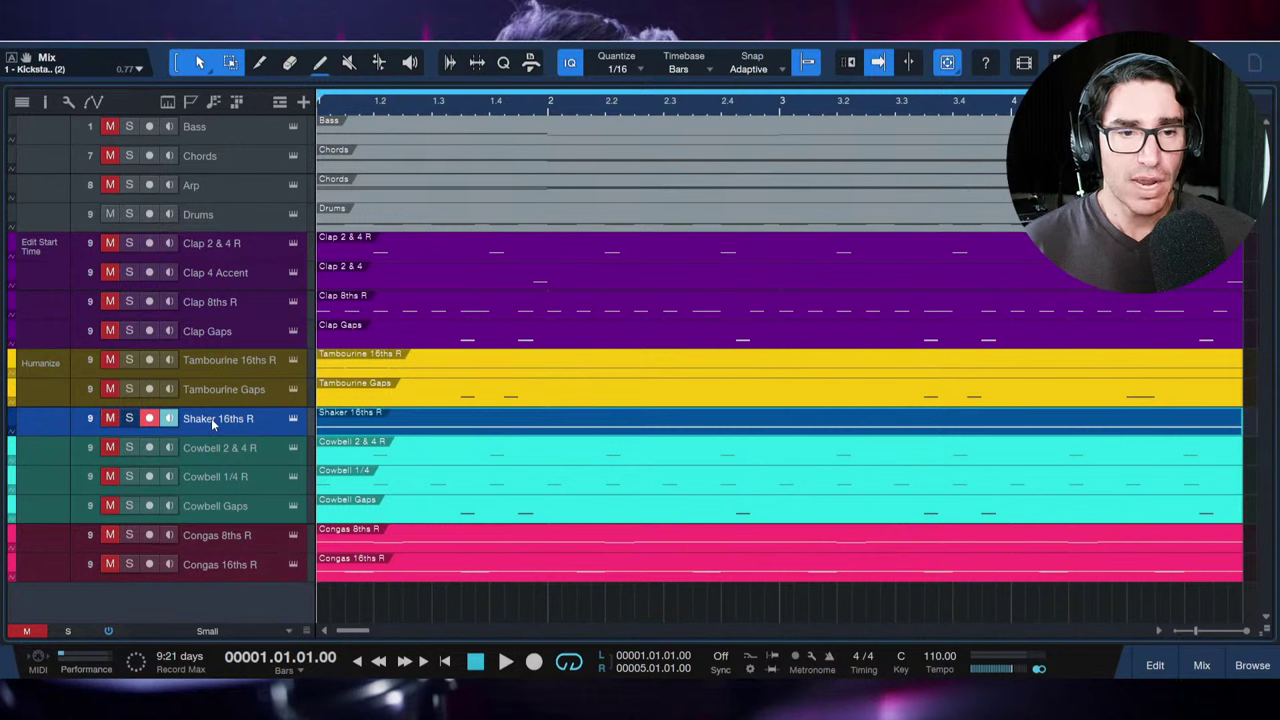
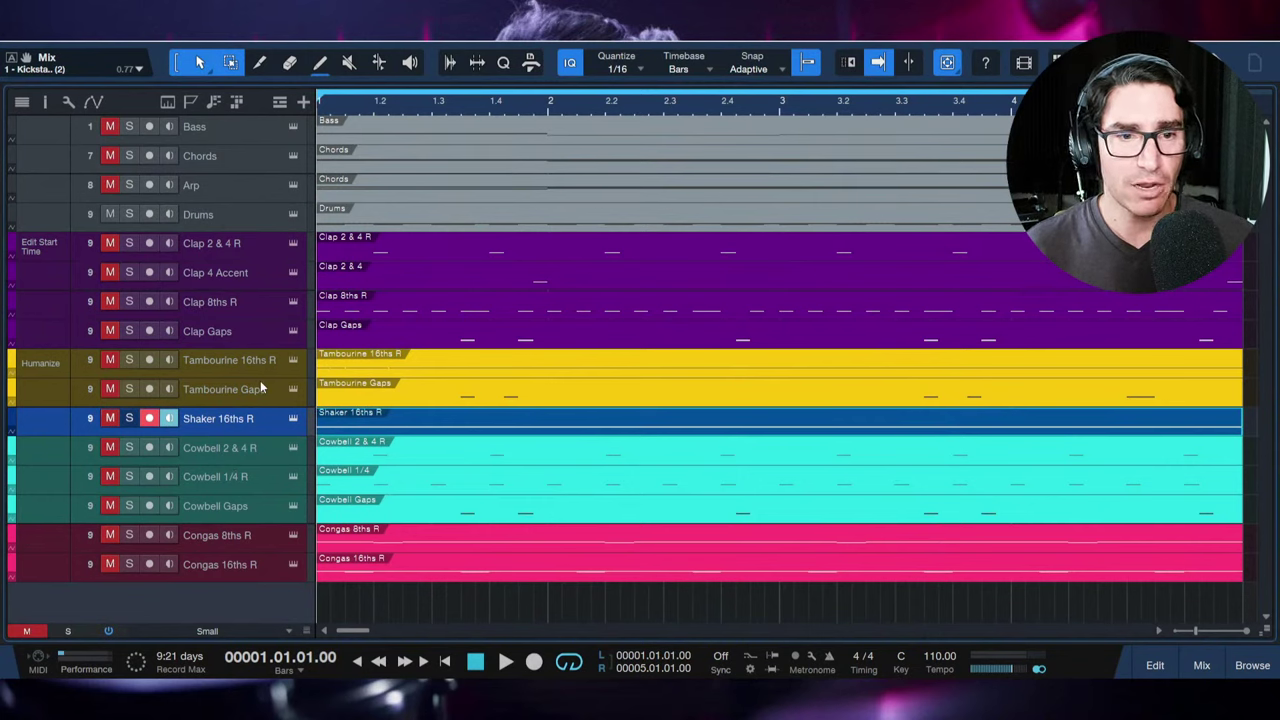
Step: Unmute the Cowbell 2 & 4 R track, open its part in the drum editor, and play it with the drums
left_click(233, 455)
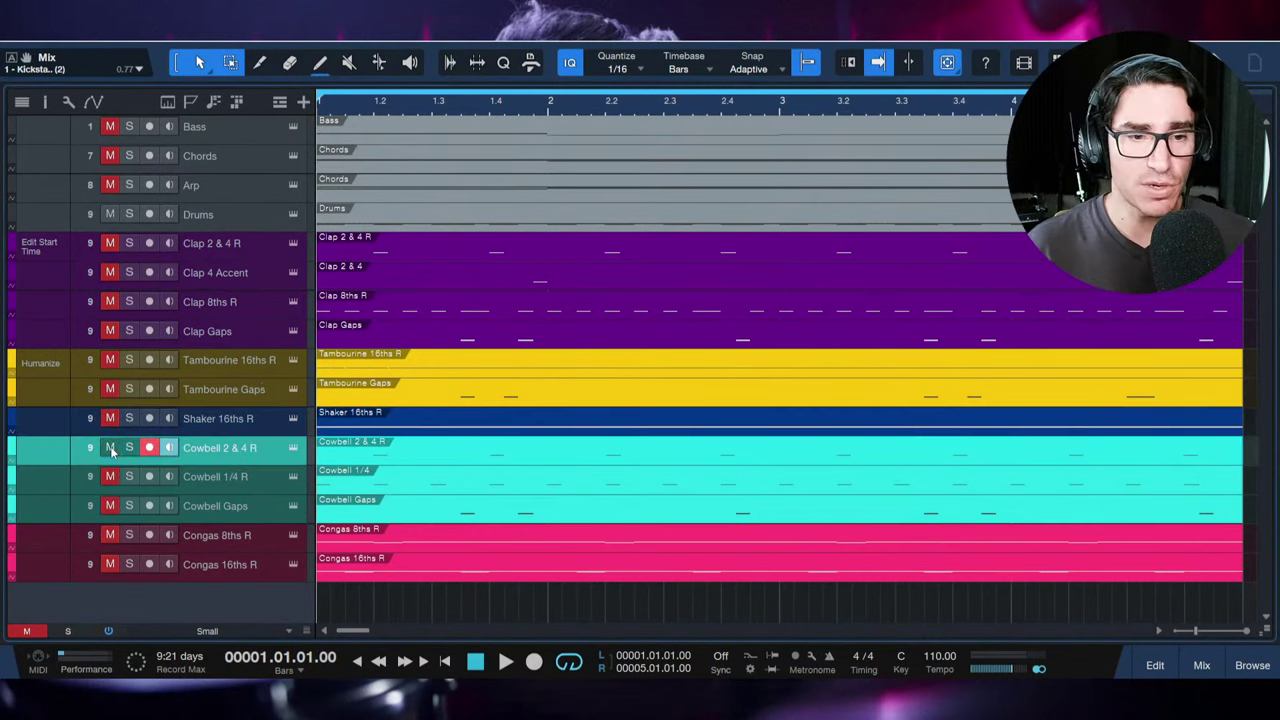
double_click(418, 463)
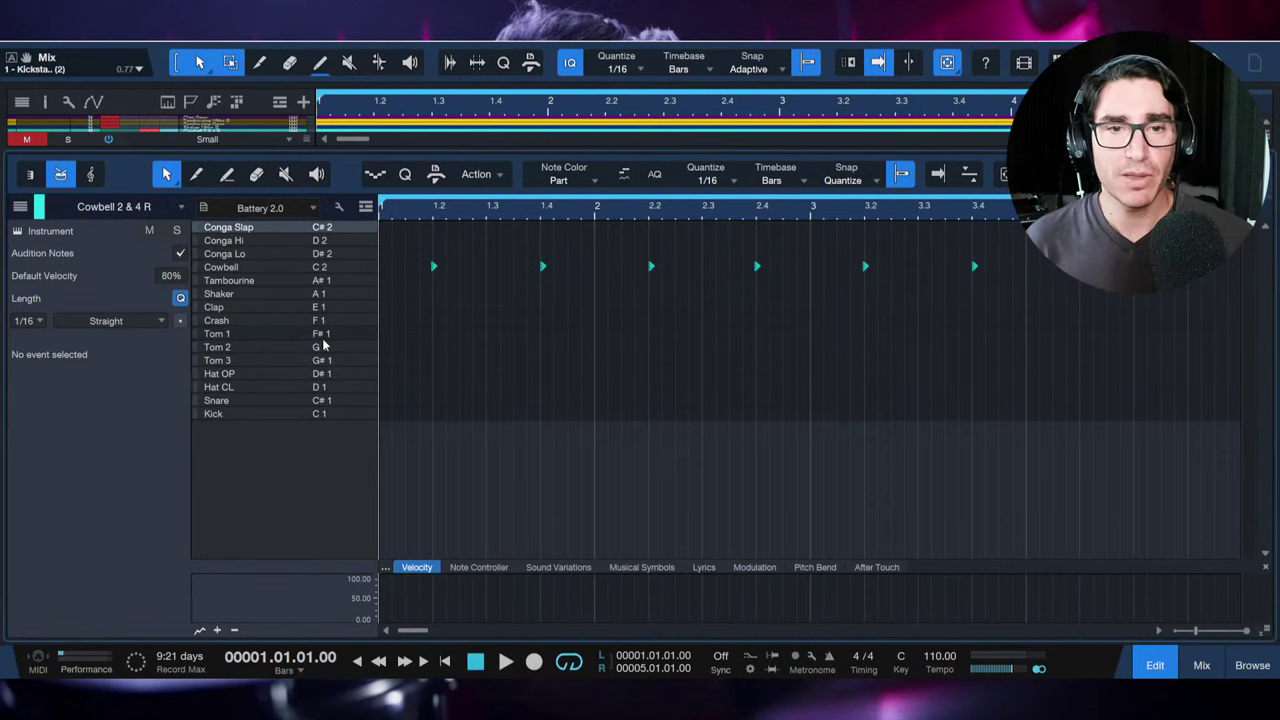
key("space")
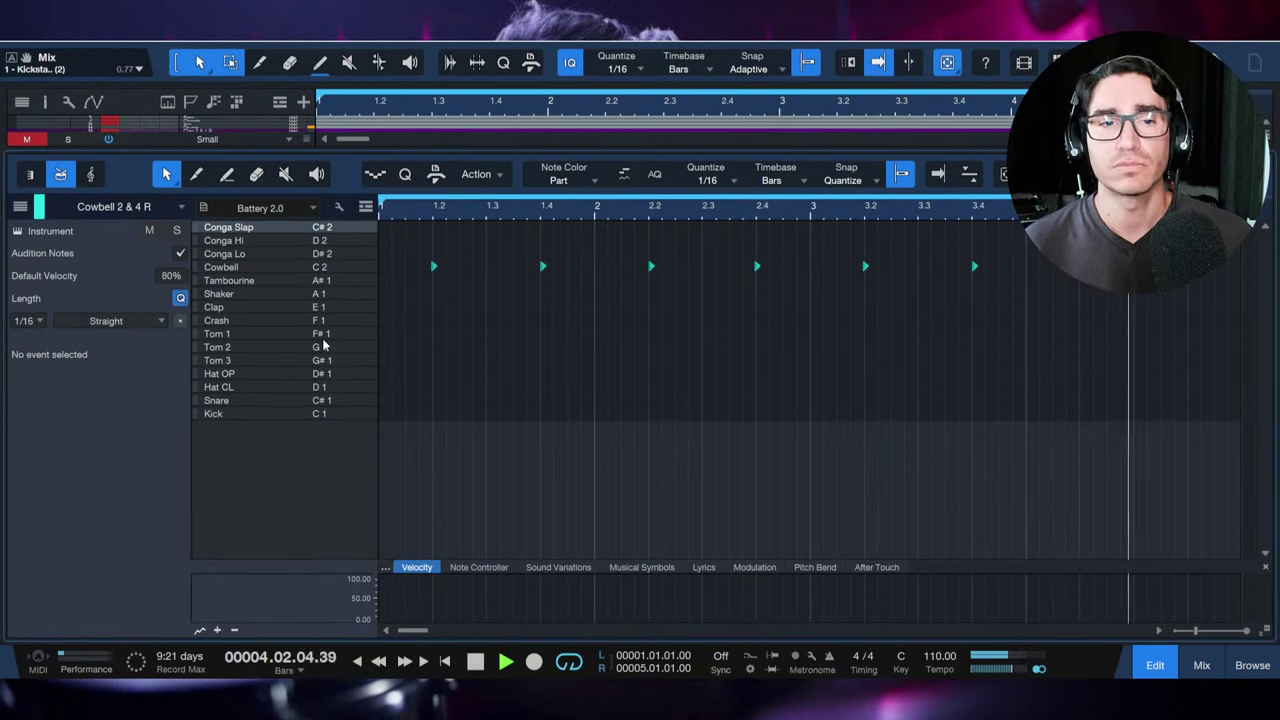
key("space")
Step: Open Pro-Q 3 on the Cowbell mixer channel and, during playback, add a bell band at 462 Hz on the cowbell's fundamental peak
key("F3")
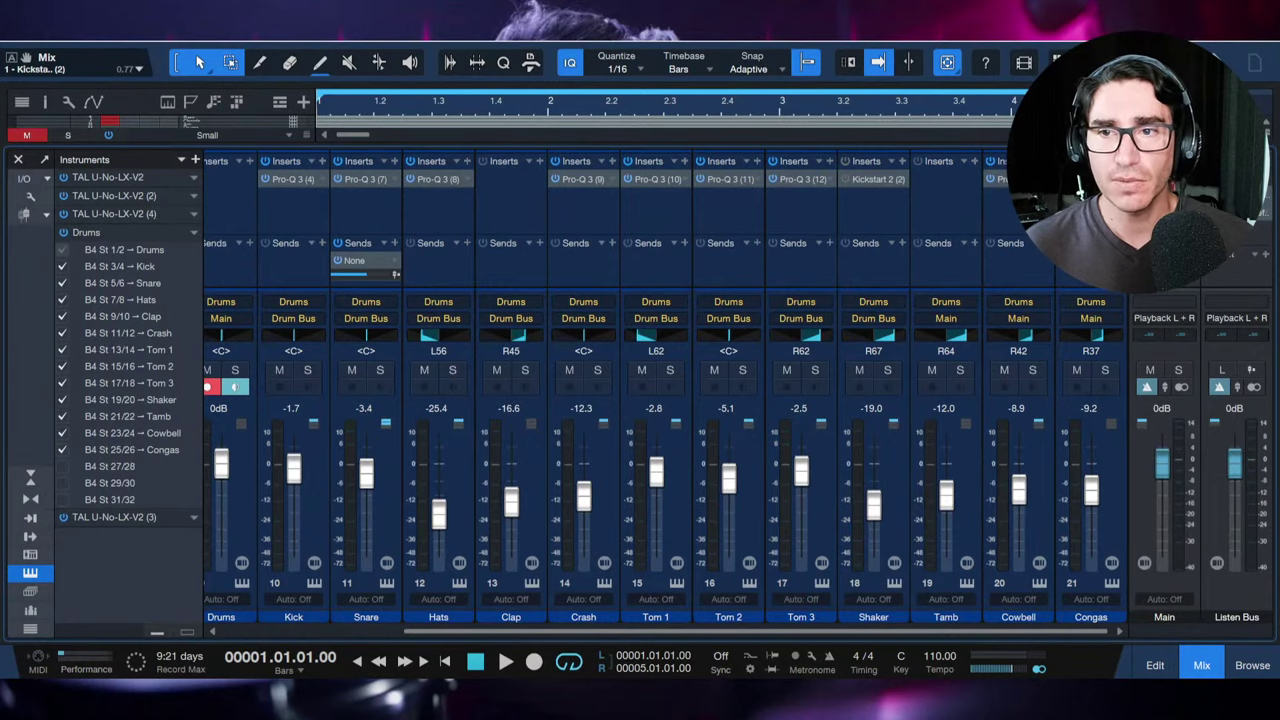
left_click(1010, 178)
left_click_drag(1027, 79, 928, 68)
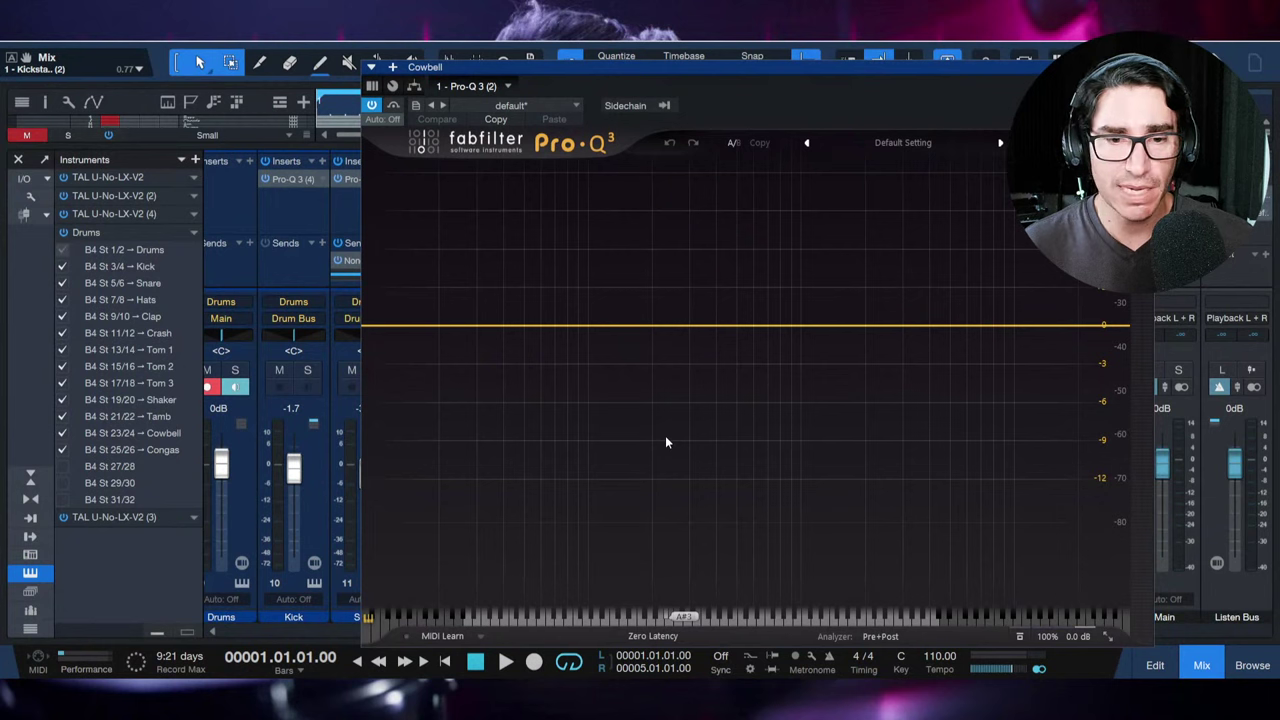
key("space")
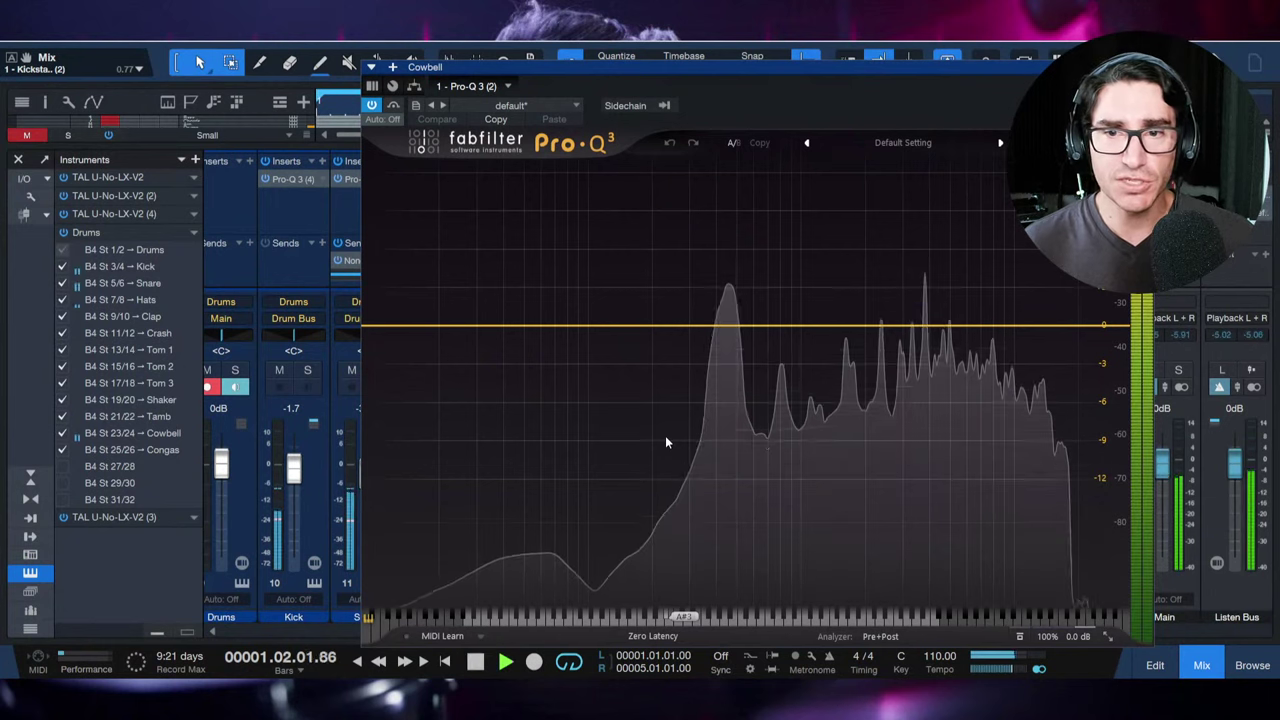
left_click(728, 326)
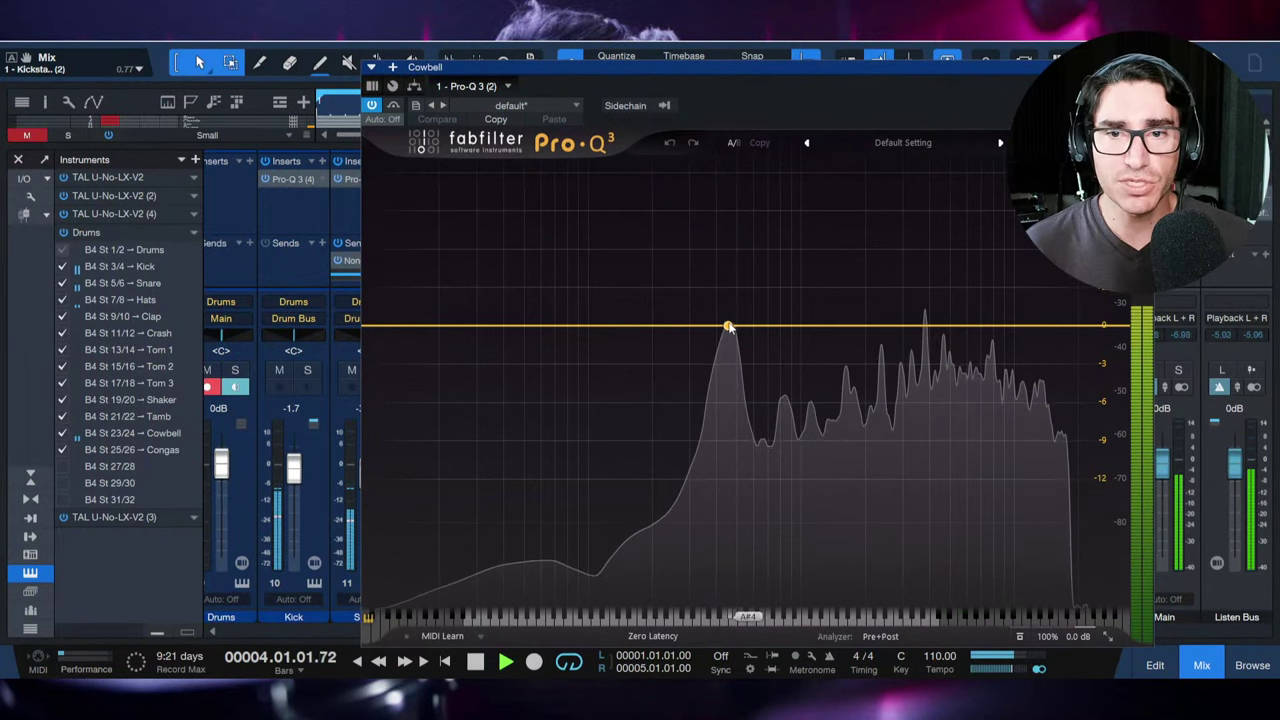
left_click(729, 328)
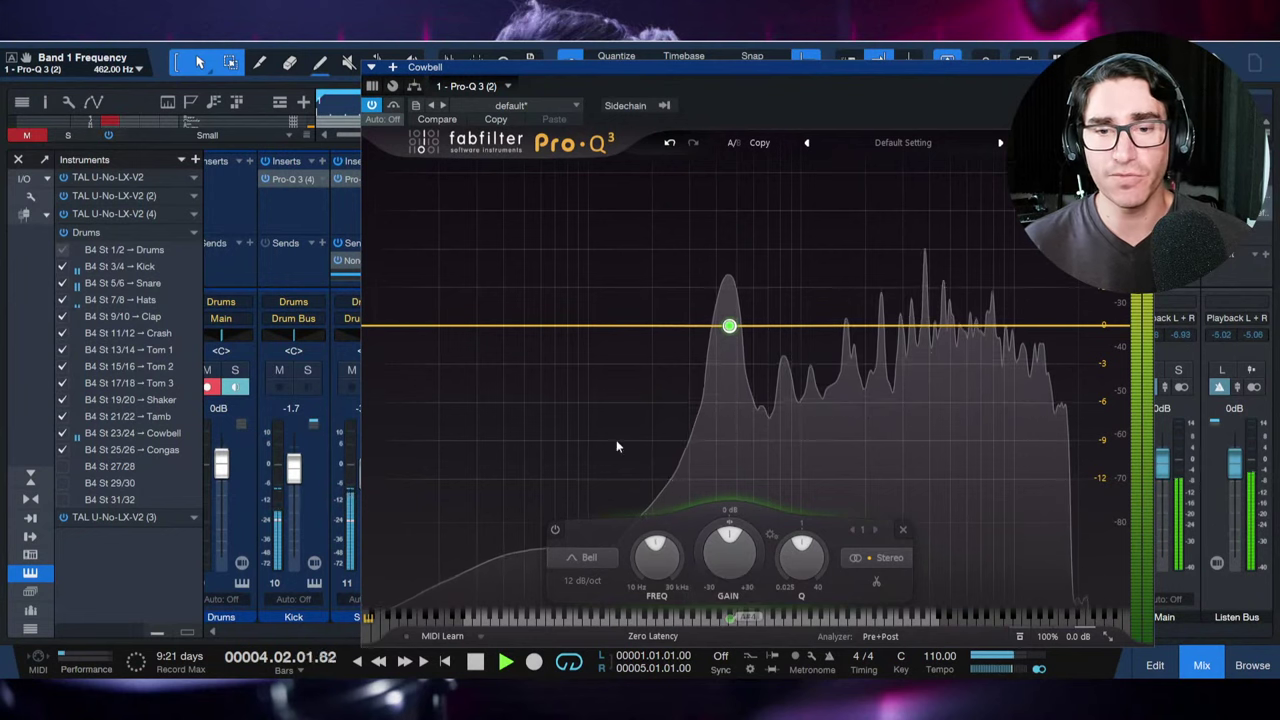
key("space")
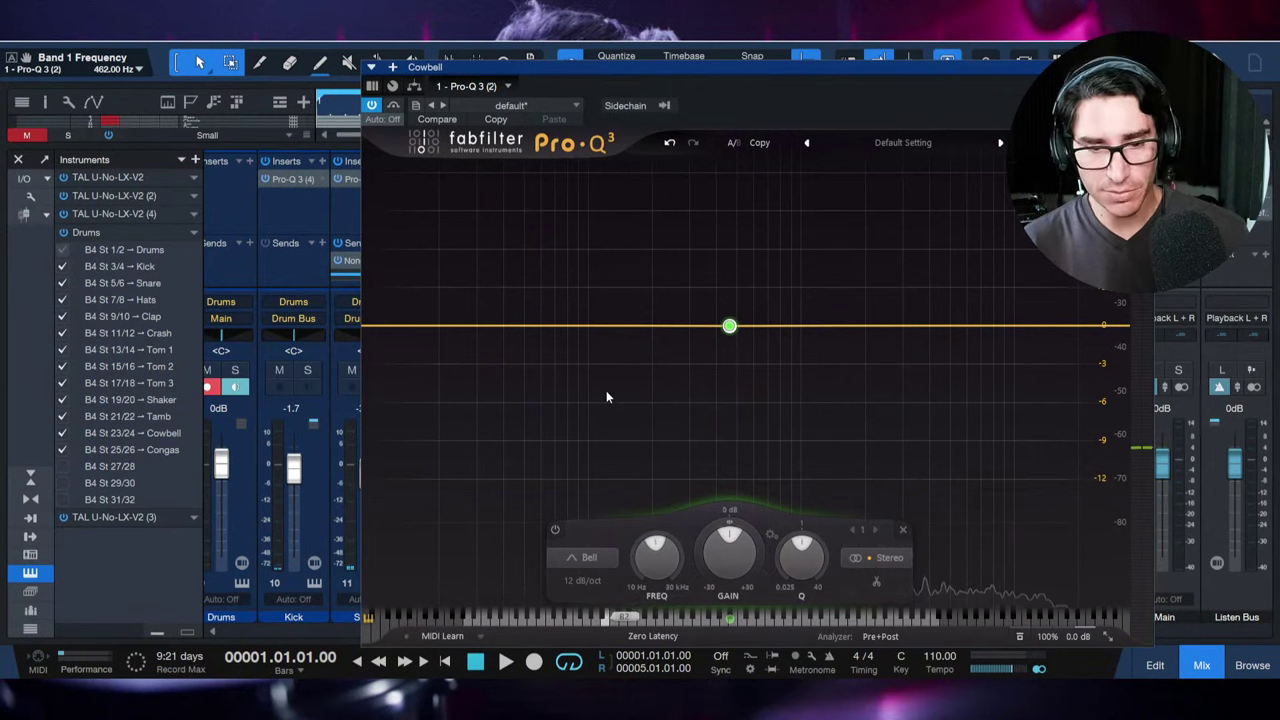
Step: Unmute the Bass and Chords tracks and play the cowbell against them with the Pro-Q 3 analyzer in view
key("F3")
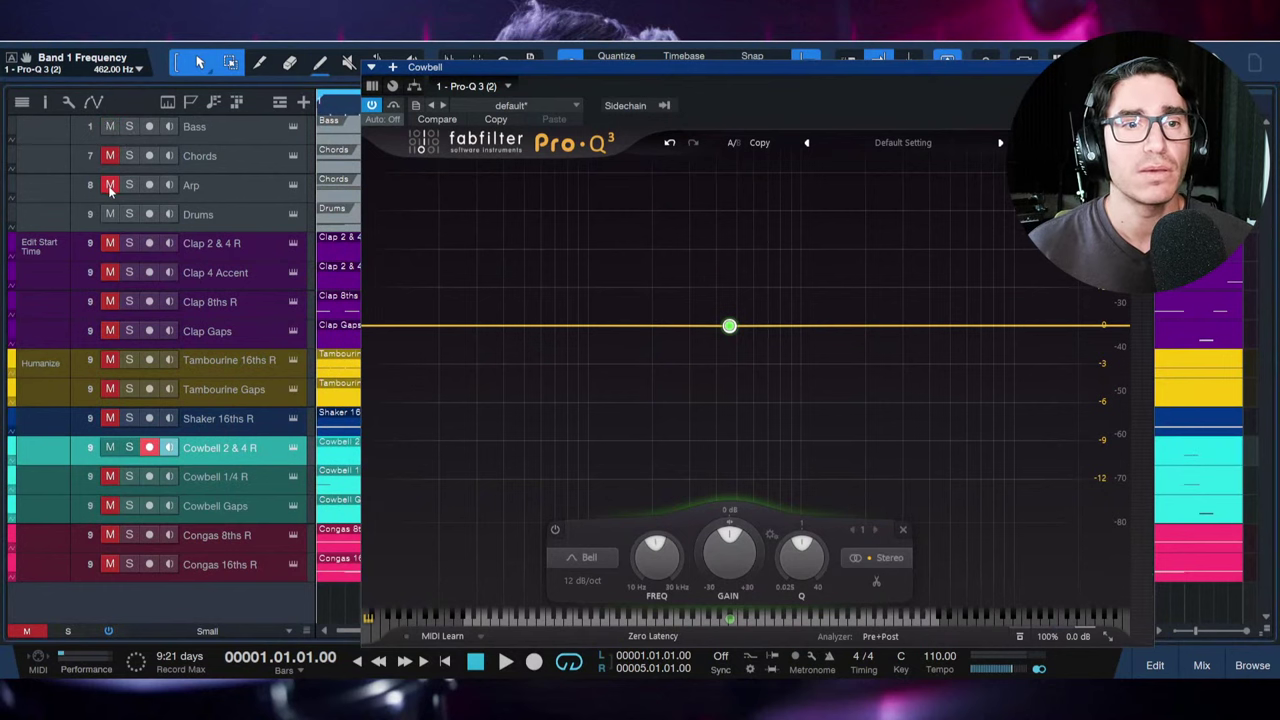
key("space")
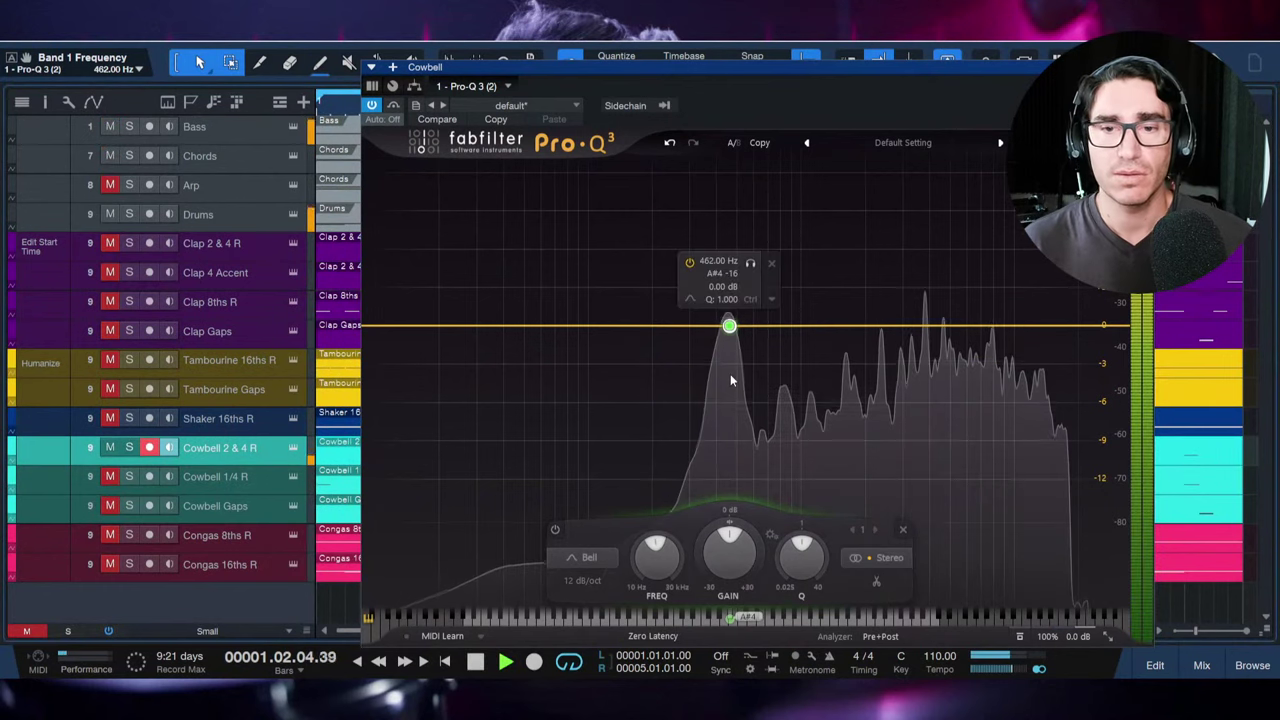
left_click_drag(968, 69, 916, 71)
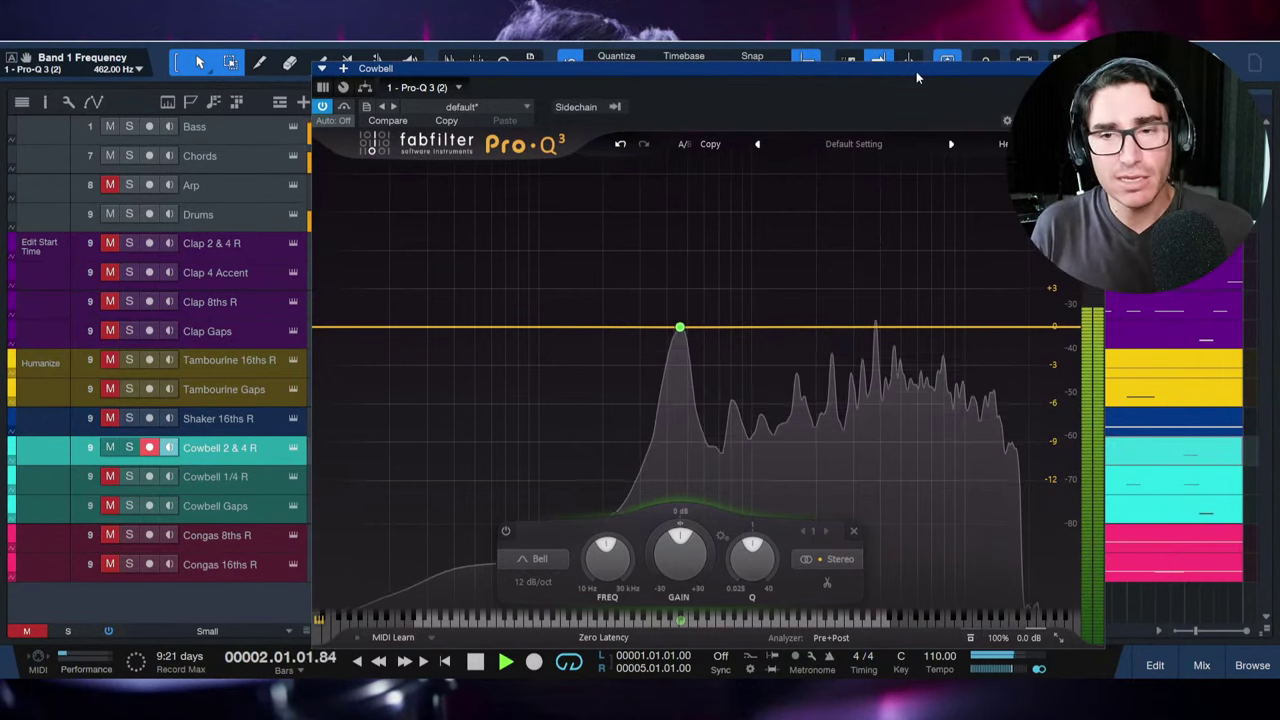
key("space")
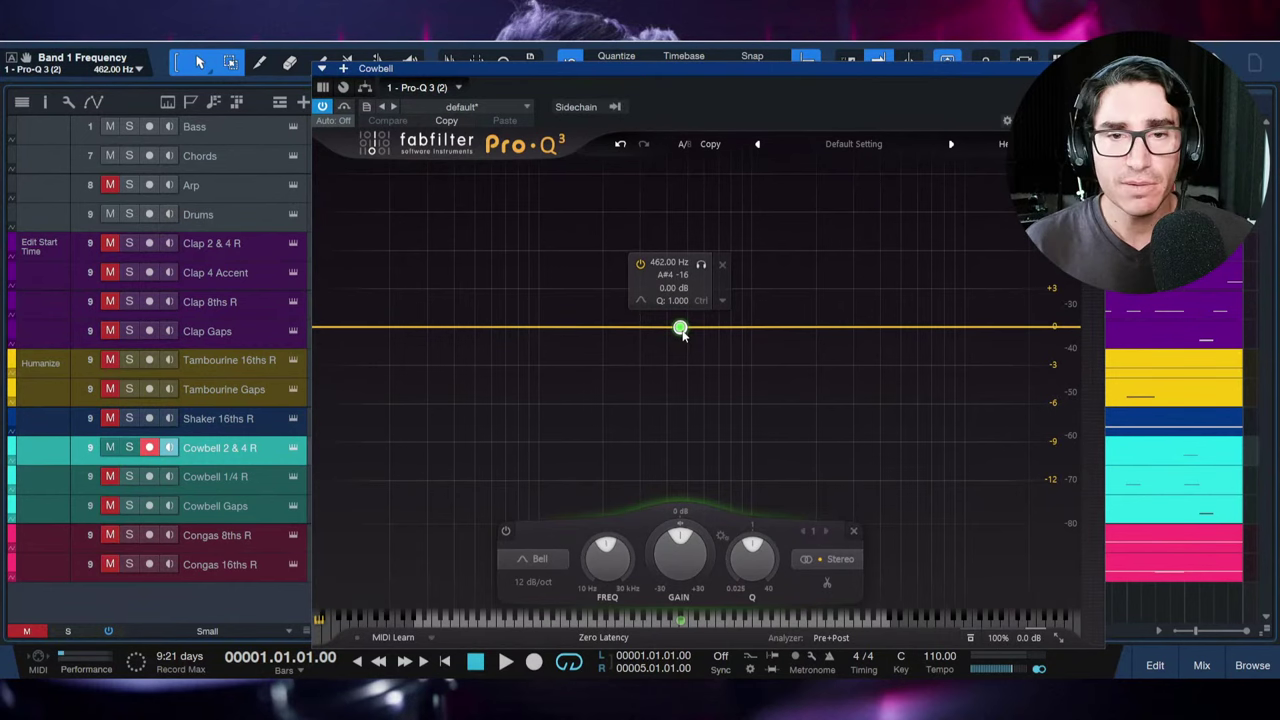
key("space")
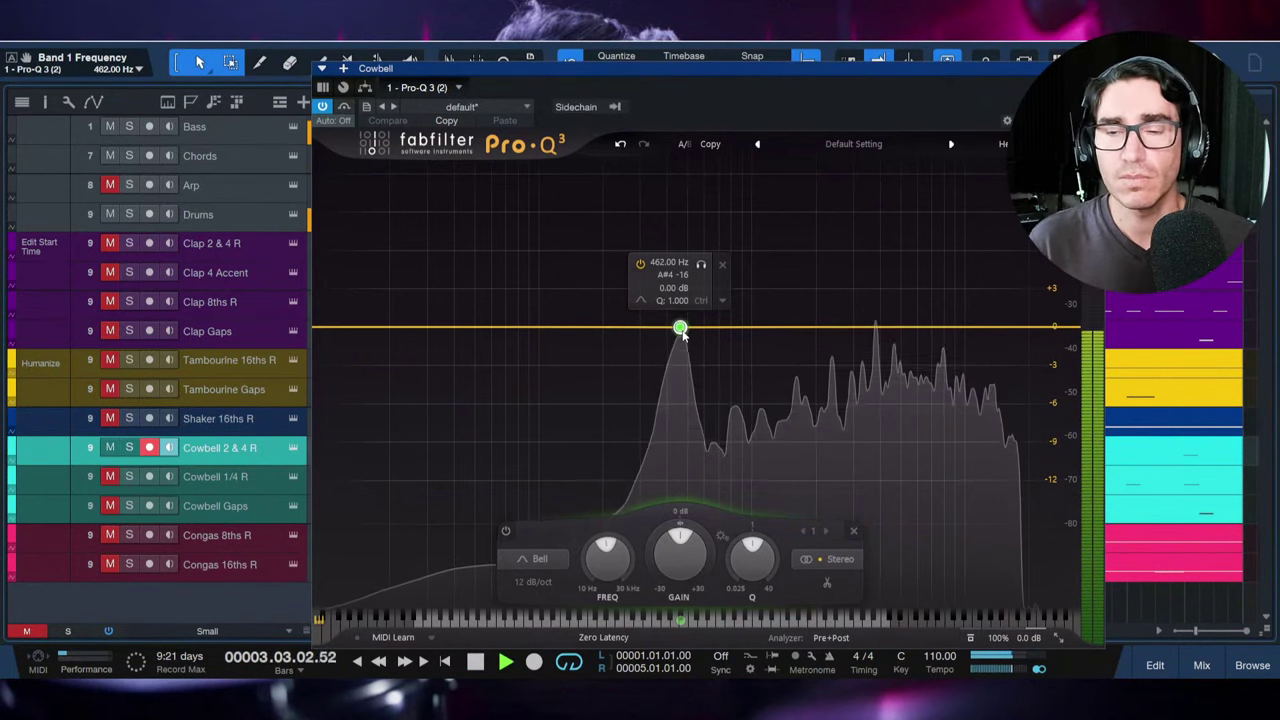
key("space")
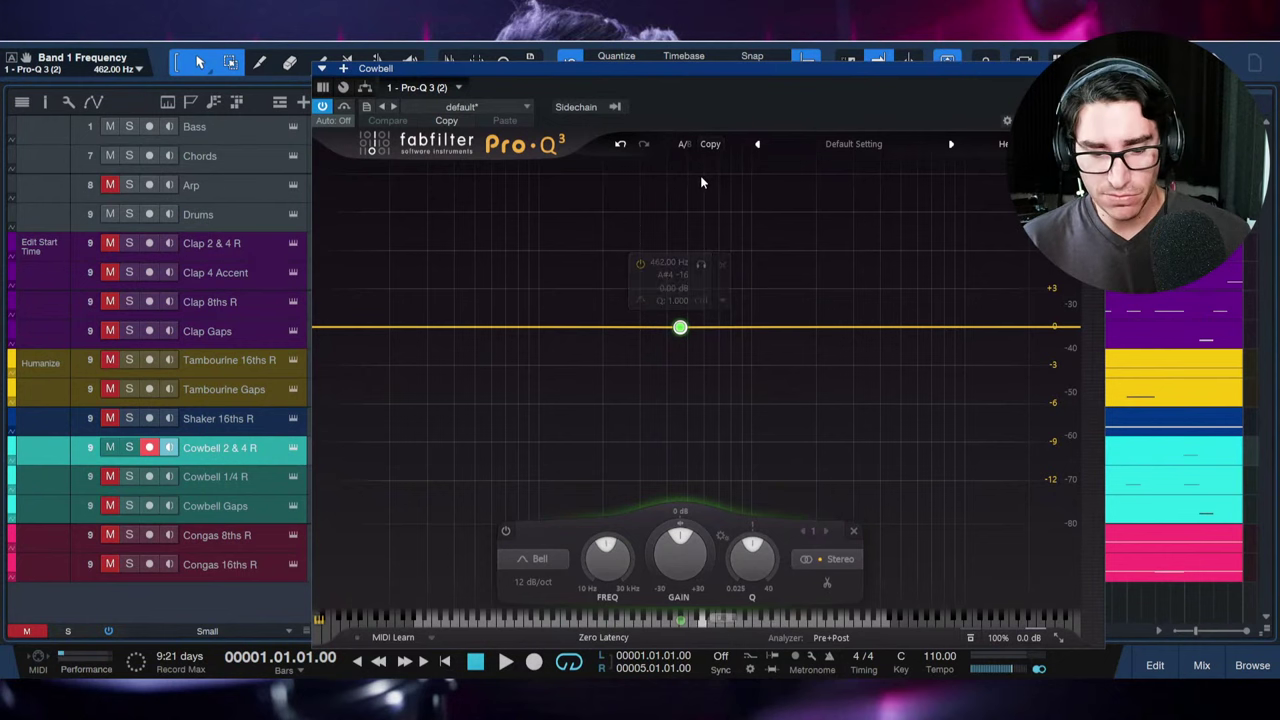
Step: Open the Battery drum instrument from the Cowbell mixer channel and select the Cowbell cell, arranging the plugin windows clear of each other
key("F3")
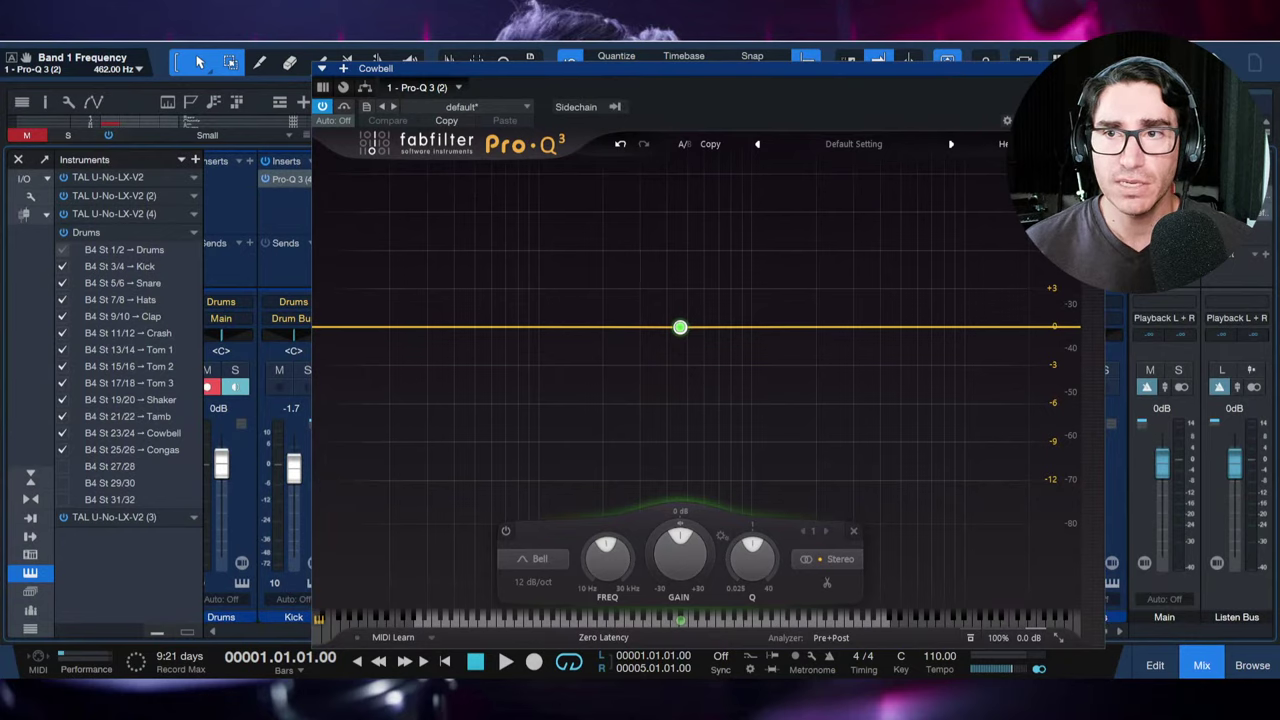
left_click_drag(972, 66, 829, 39)
left_click_drag(904, 52, 920, 58)
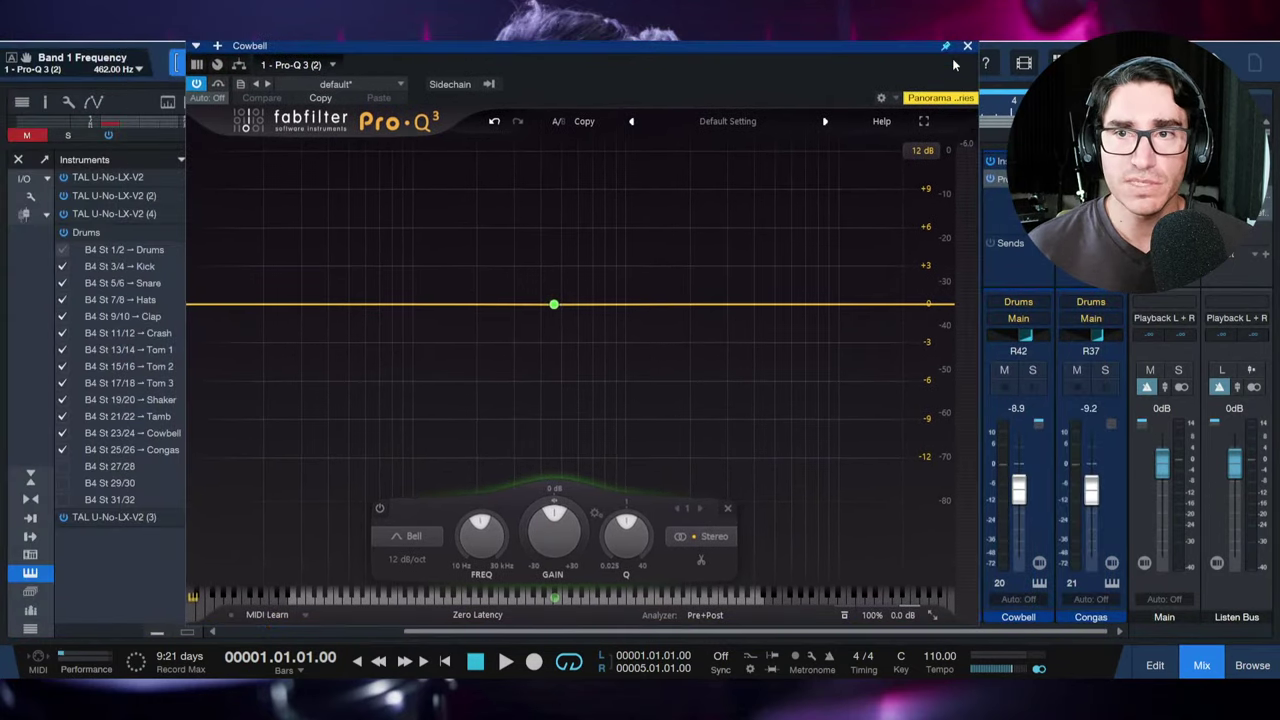
left_click(1040, 583)
left_click_drag(497, 80, 773, 90)
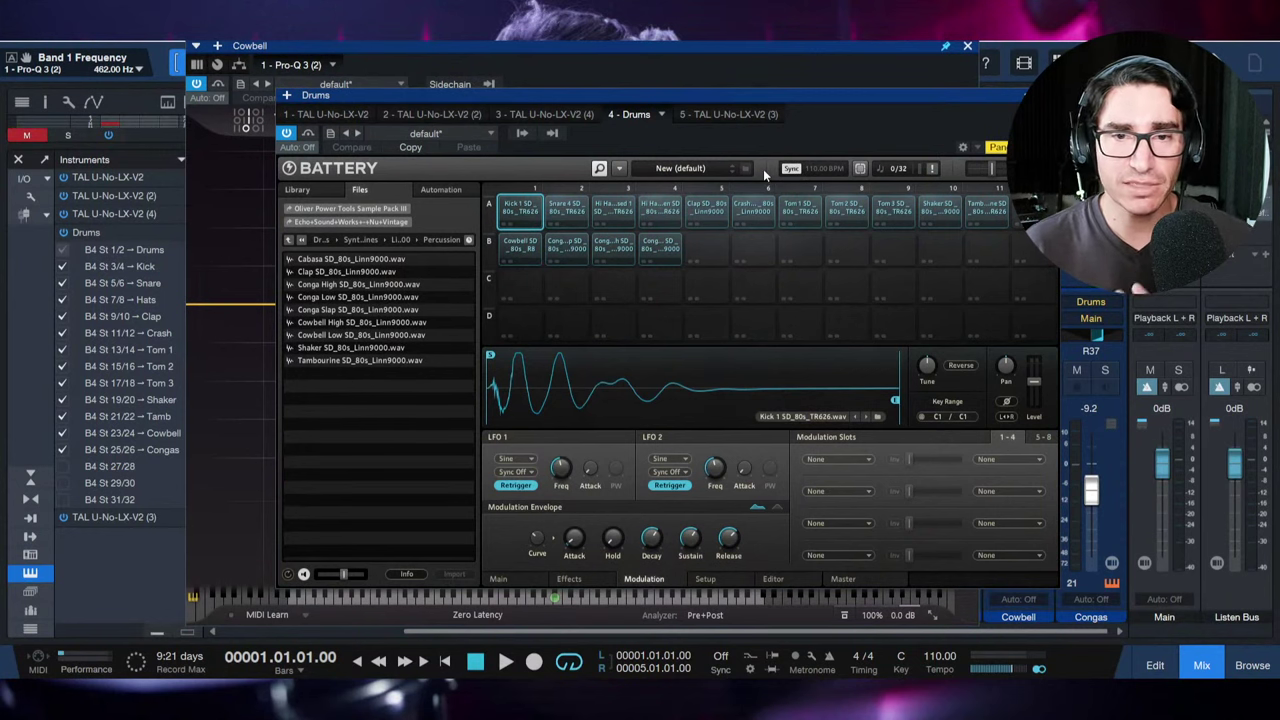
left_click(520, 246)
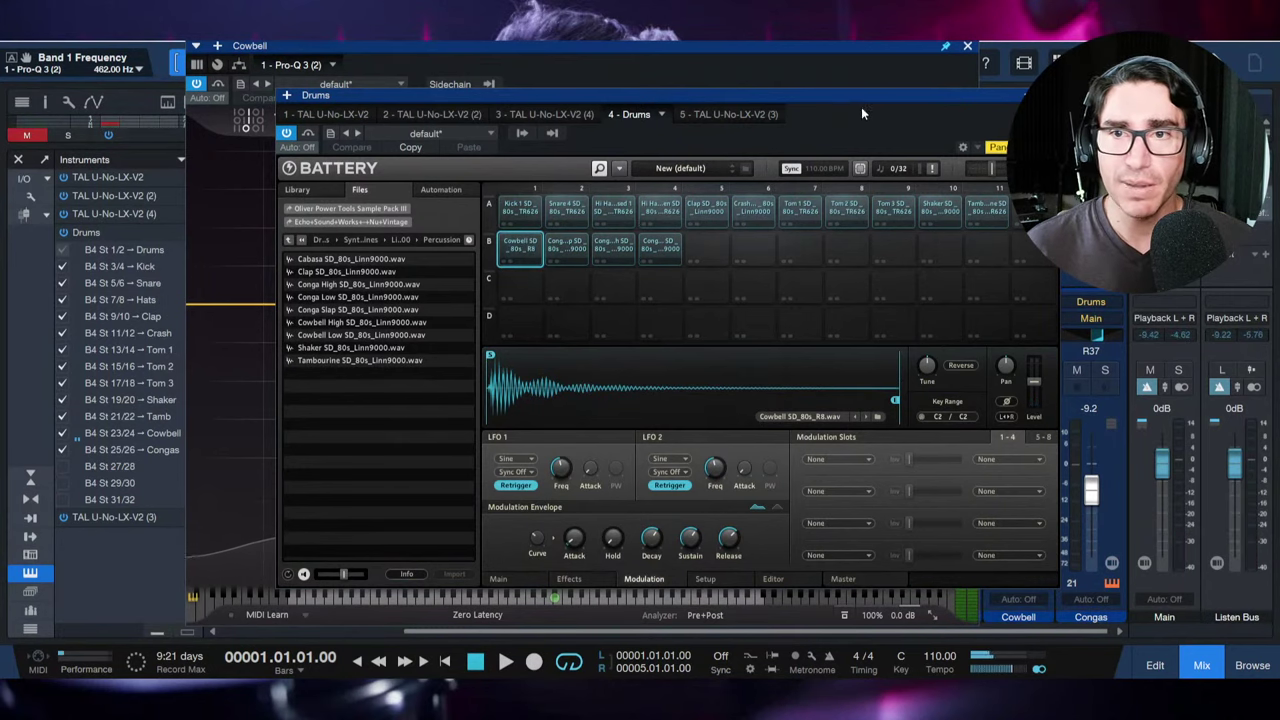
left_click_drag(861, 107, 831, 99)
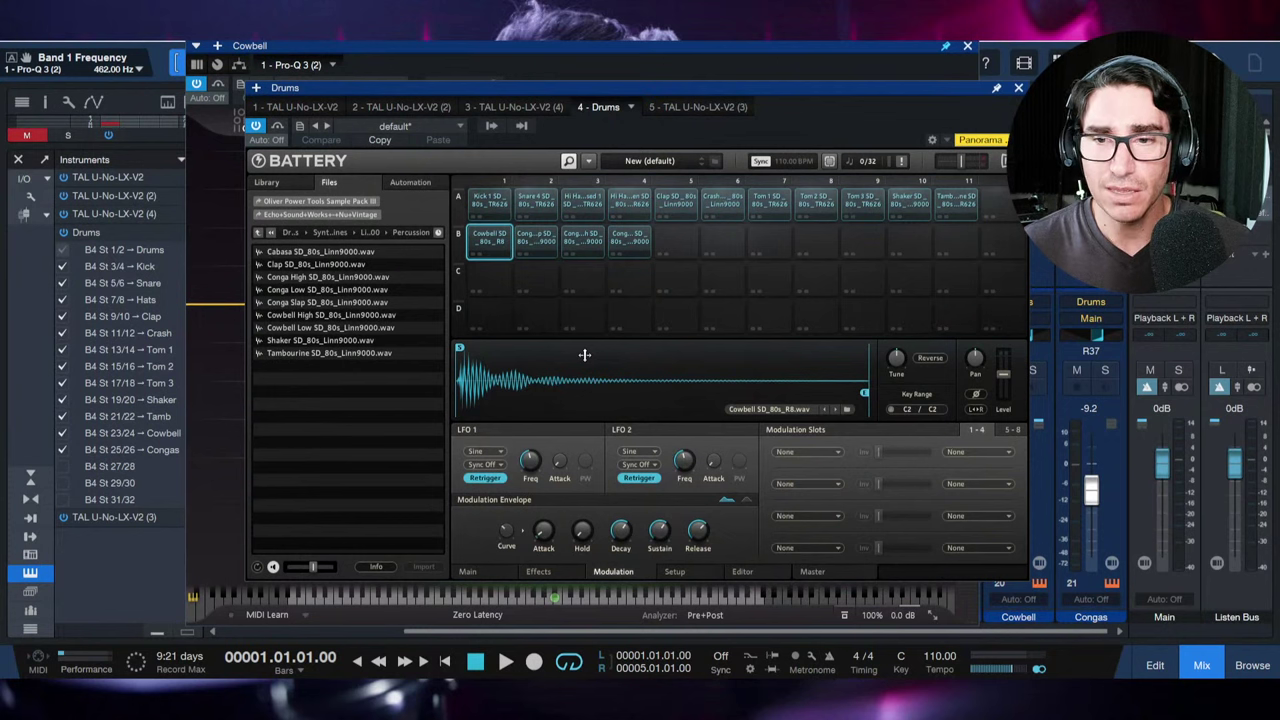
Step: Audition the Cowbell cell in Battery, try its tuning at 5.00 st, and set it to -1.00 st with the song playing
mouse_move(897, 365)
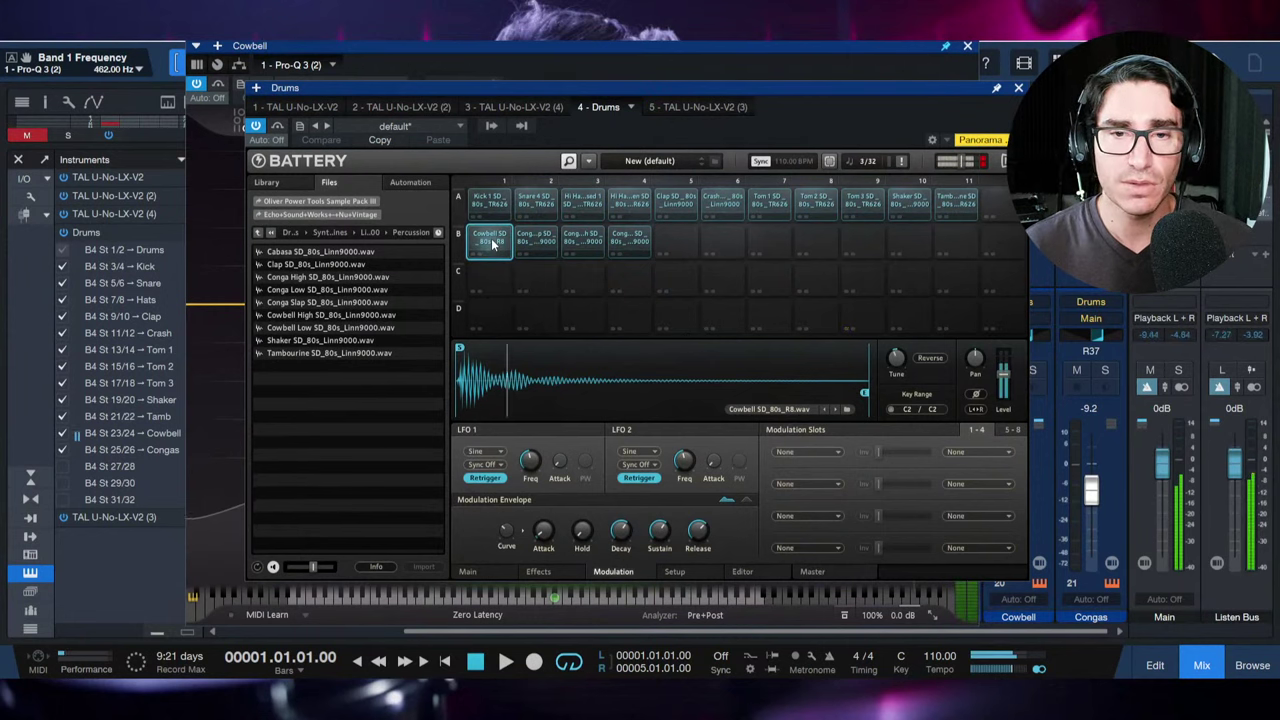
left_click_drag(896, 358, 896, 330)
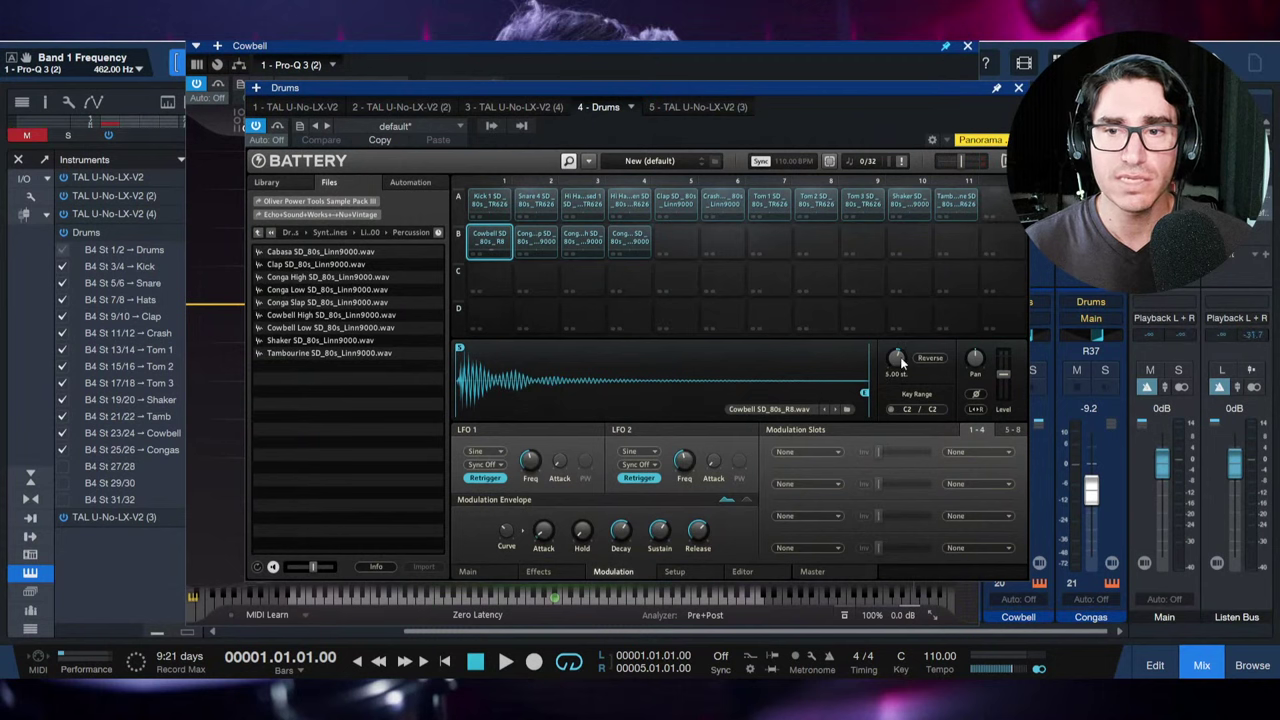
mouse_move(892, 372)
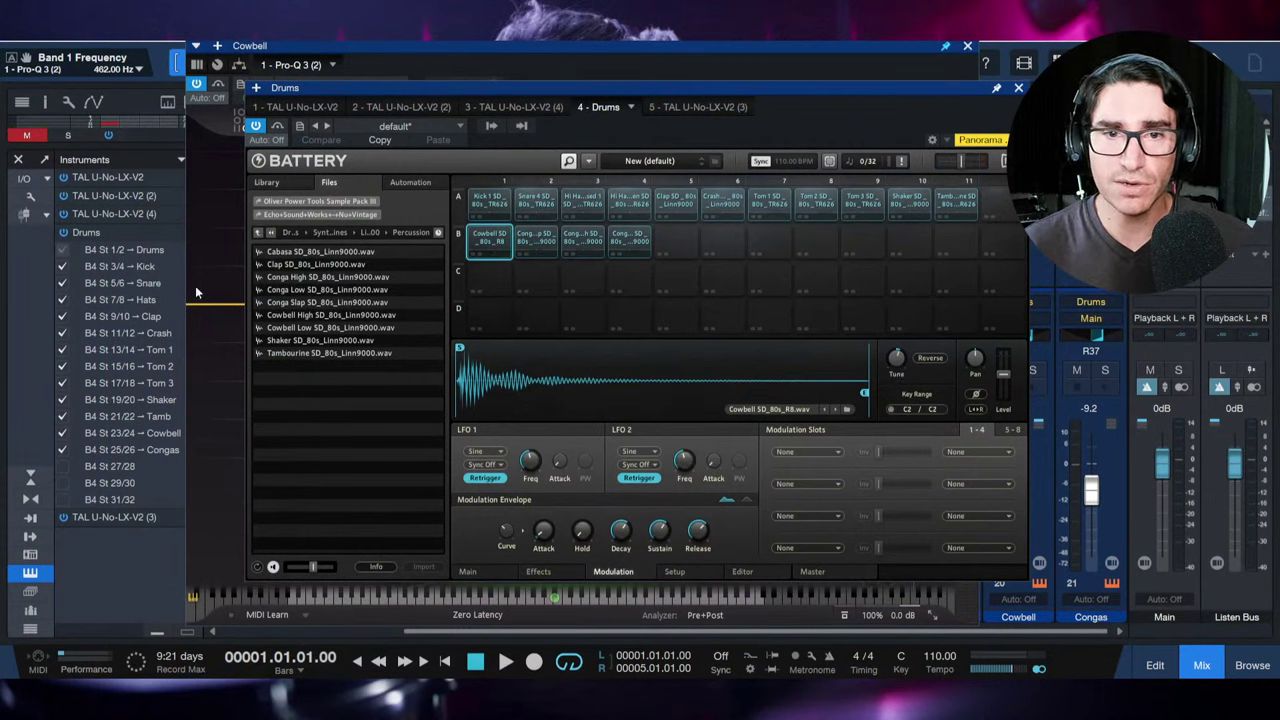
left_click(488, 245)
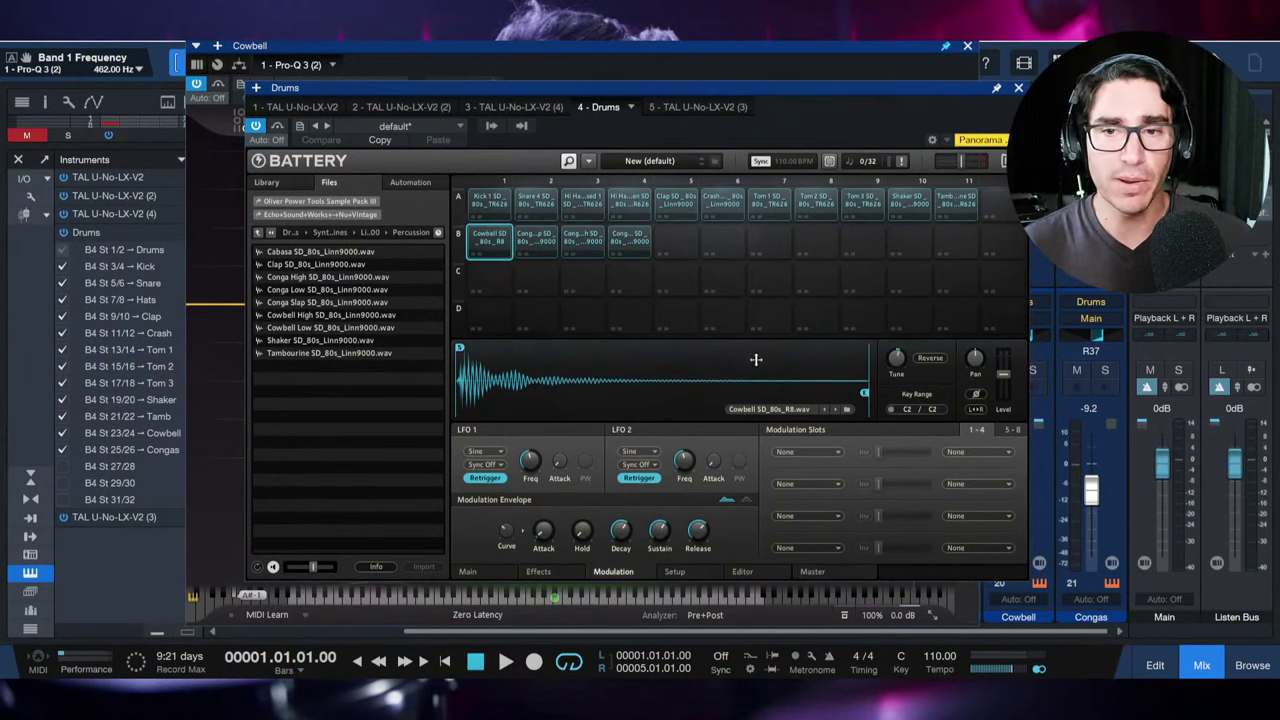
mouse_move(896, 363)
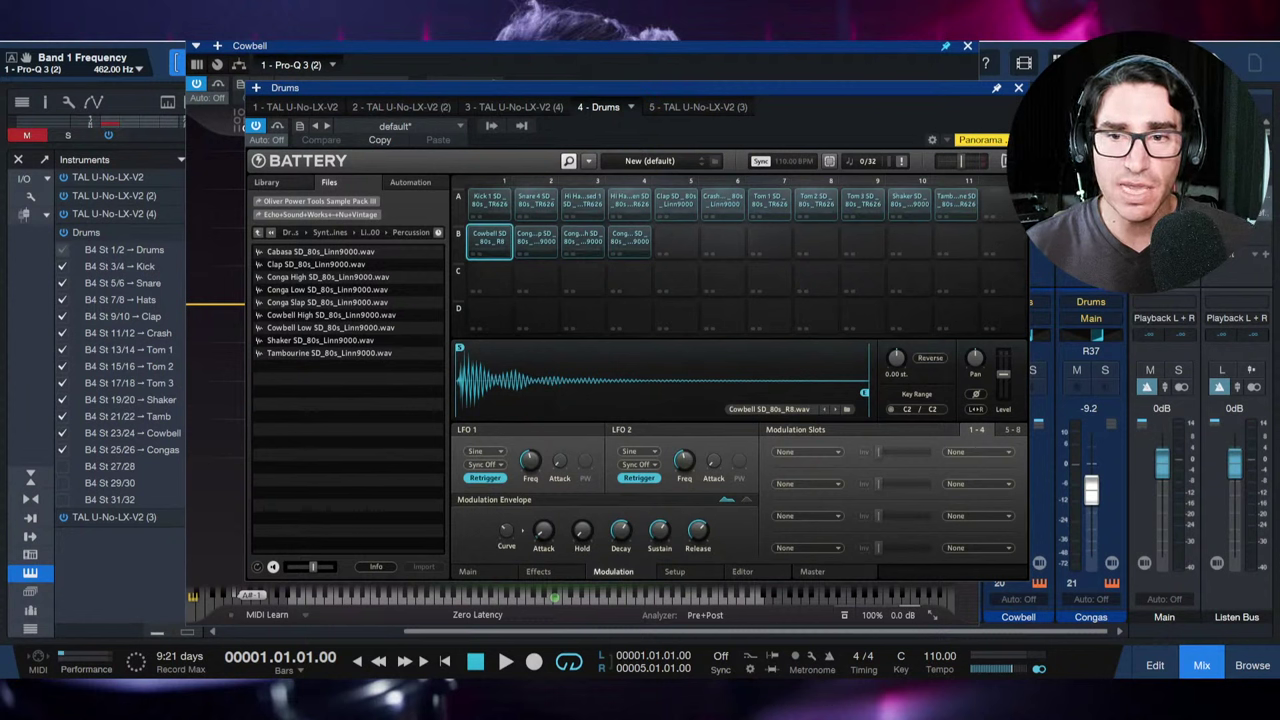
key("space")
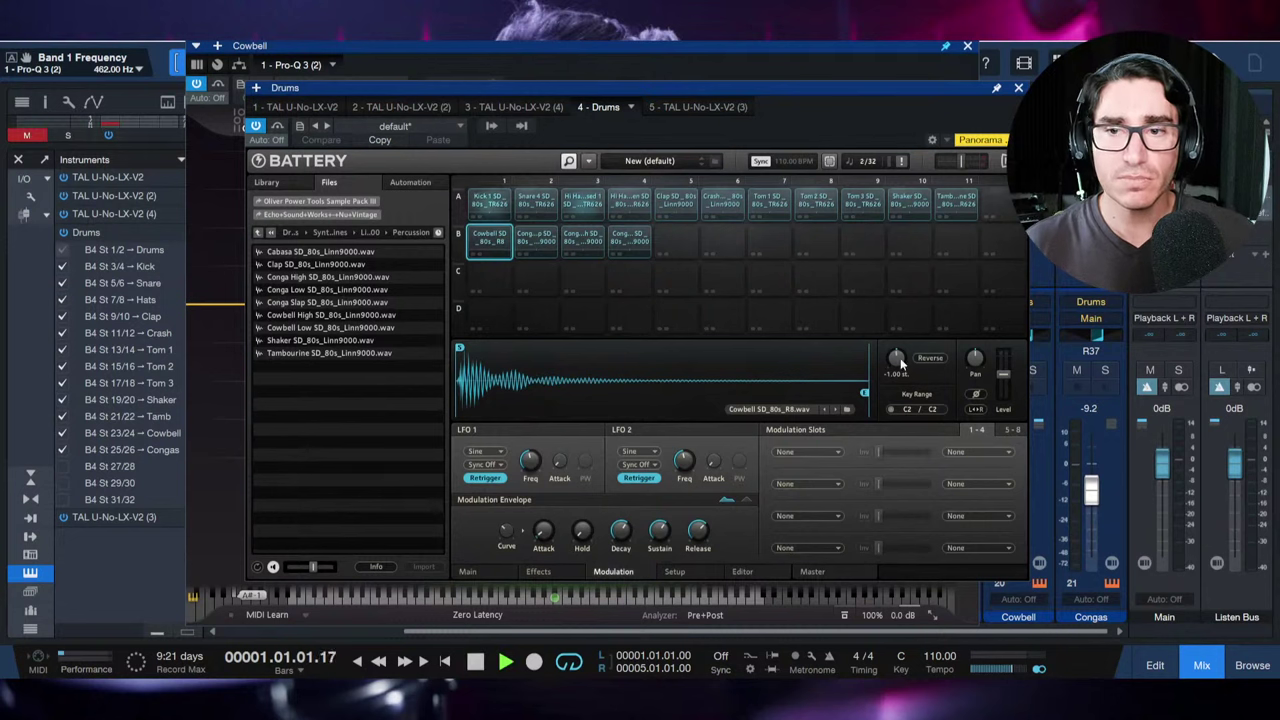
Step: Move the Cowbell channel's Pro-Q 3 band to the retuned fundamental peak at 429.88 Hz, close the equalizer and stop playback
left_click(903, 48)
left_click_drag(890, 62, 805, 59)
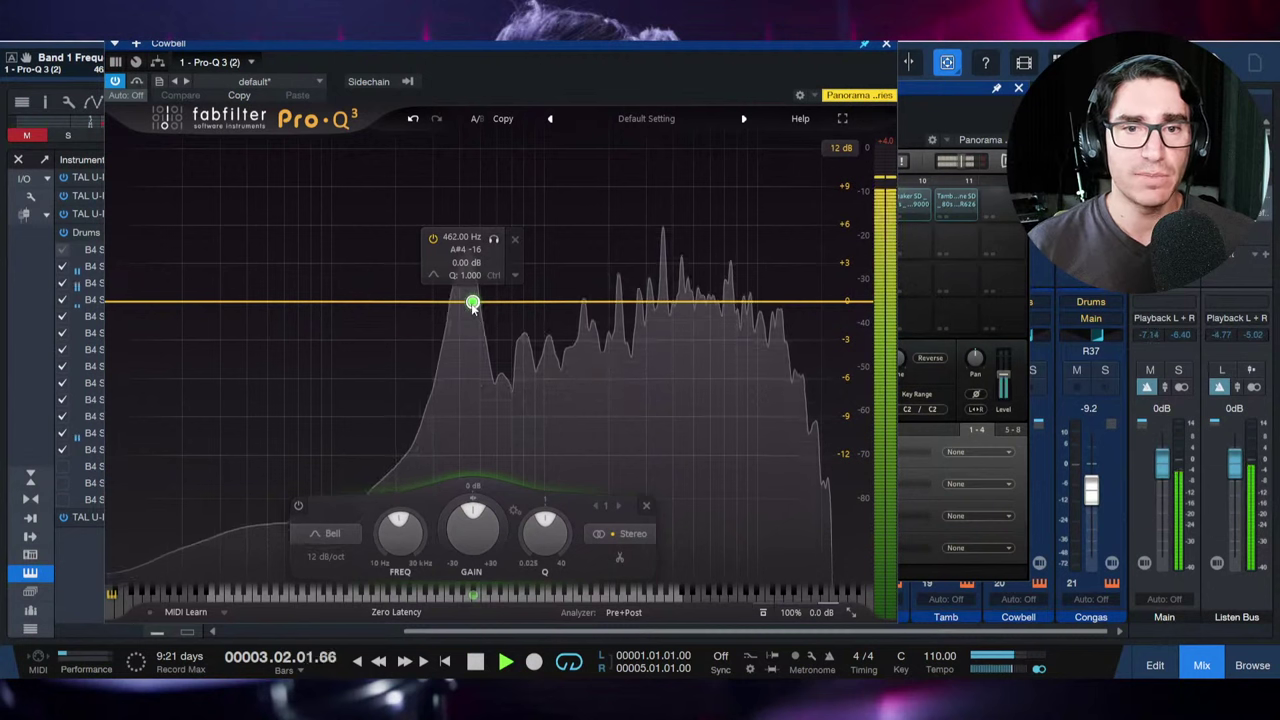
left_click_drag(470, 306, 463, 306)
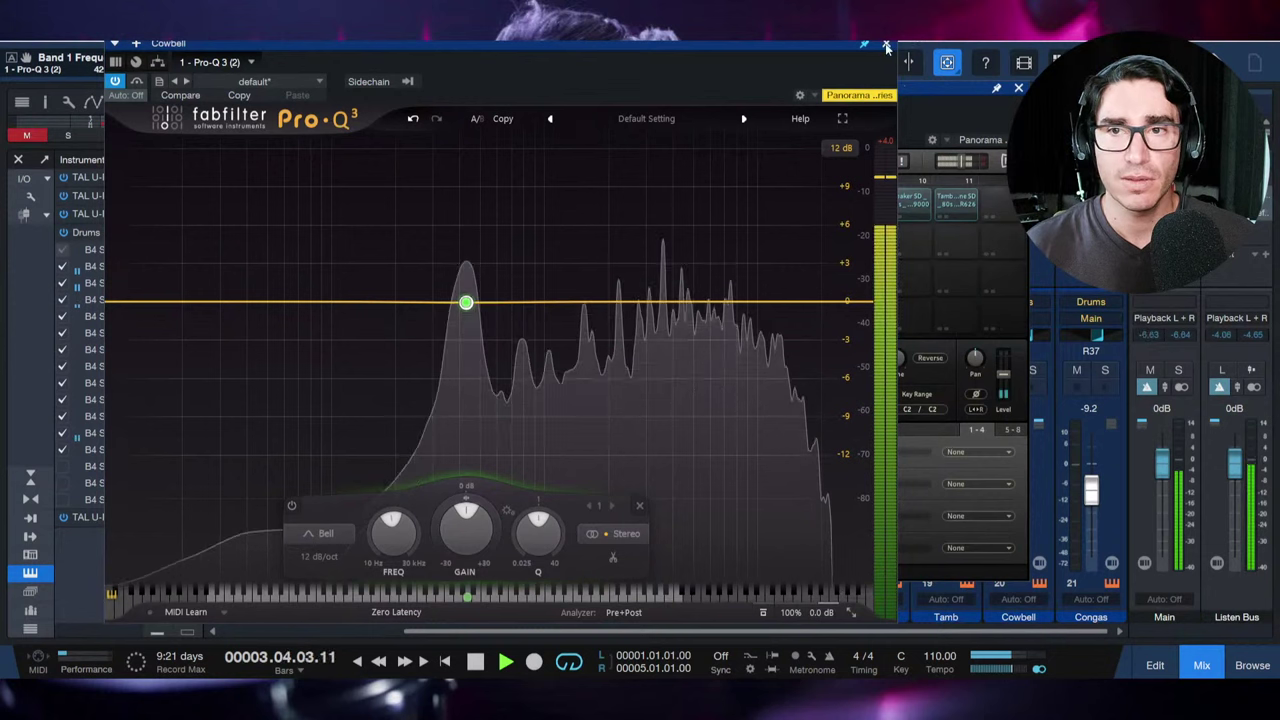
left_click_drag(881, 50, 903, 46)
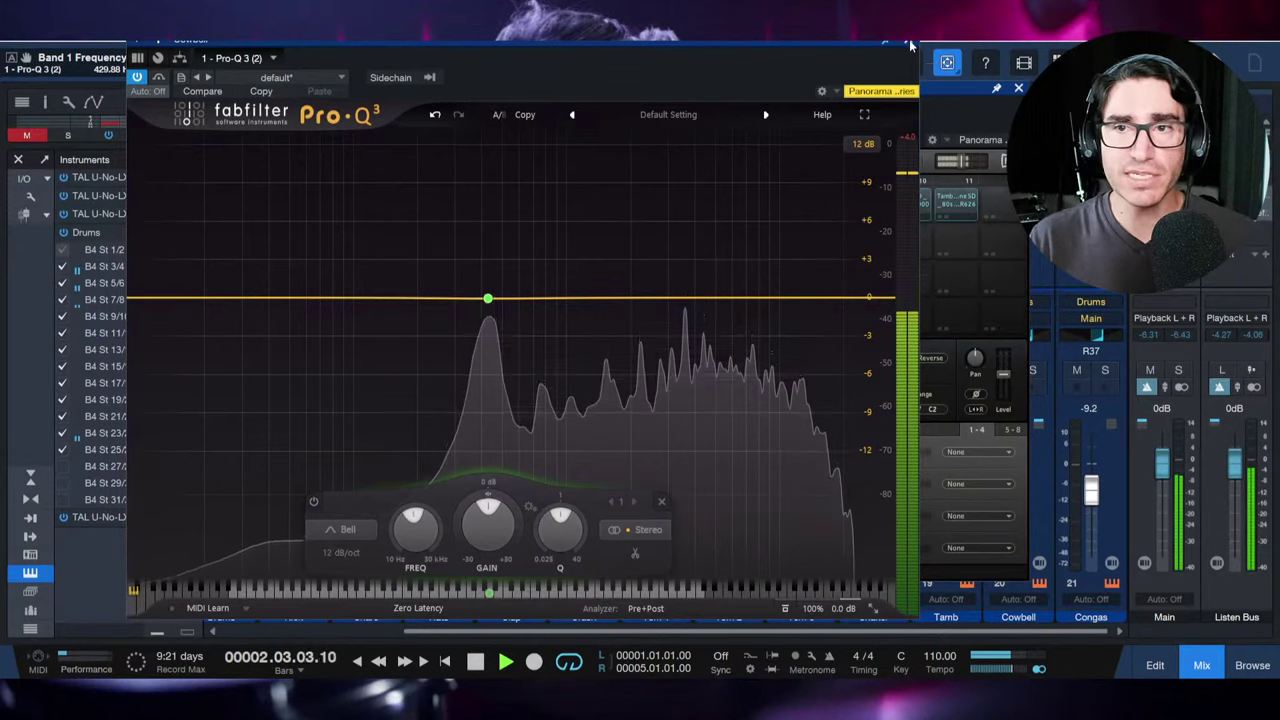
left_click(911, 45)
key("space")
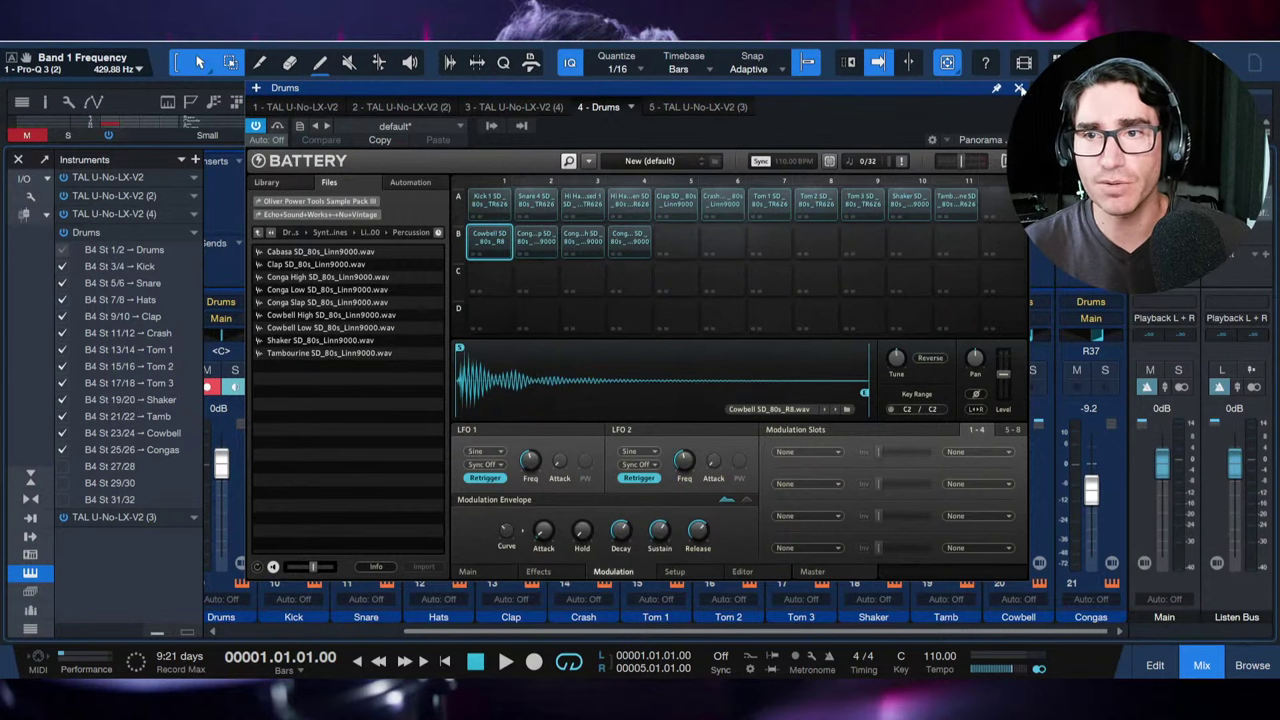
Step: Close Battery and the mixer, play the Cowbell 2 & 4 R part in the drum editor, and return to the arrangement
key("ctrl+w")
key("F3")
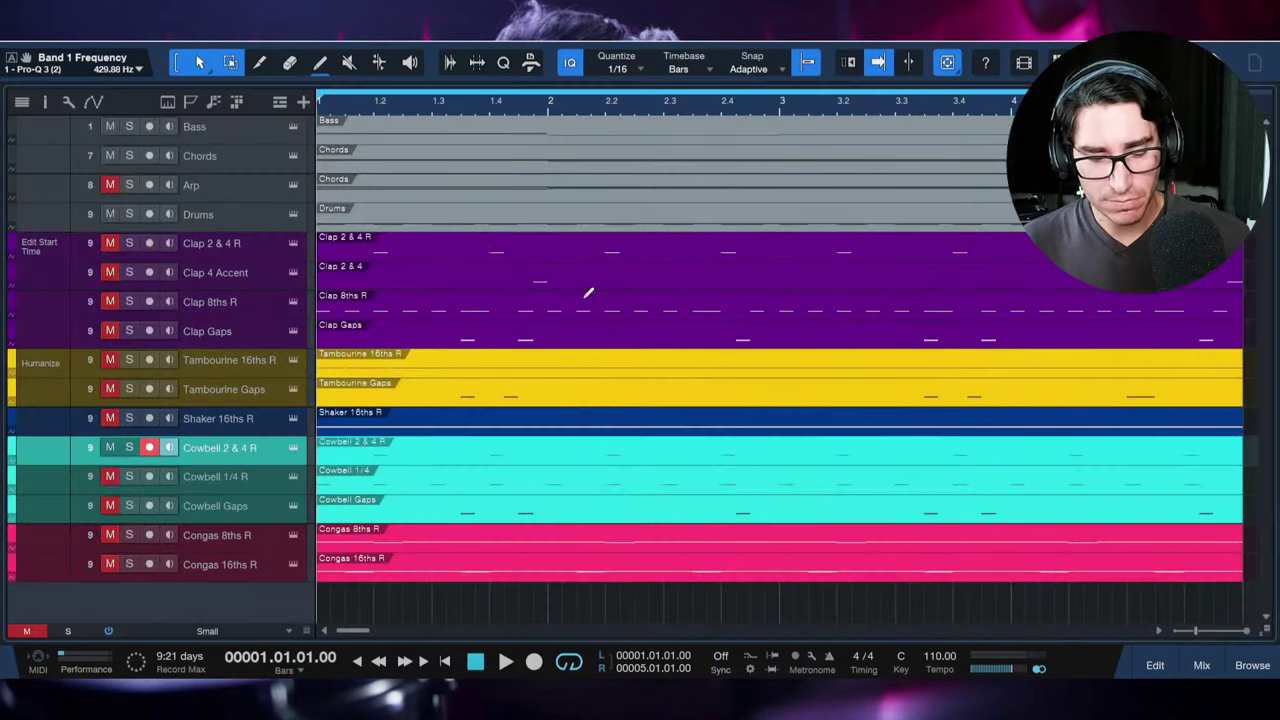
double_click(425, 463)
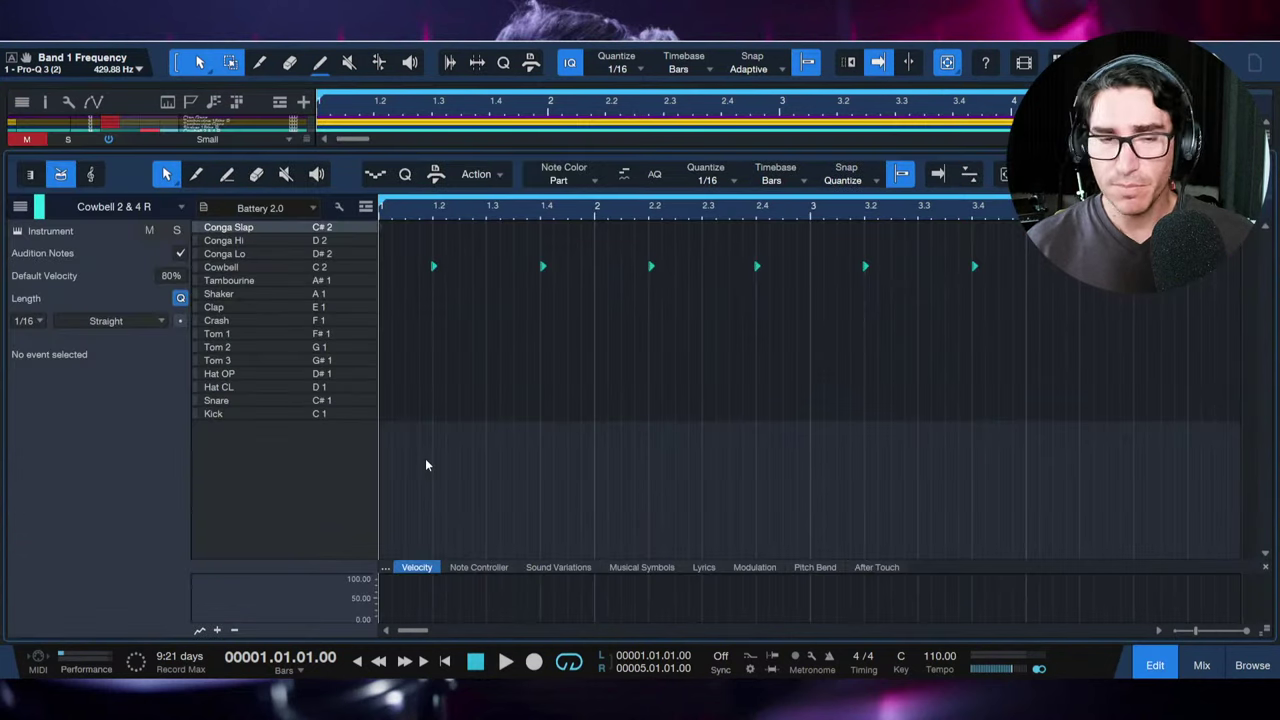
key("space")
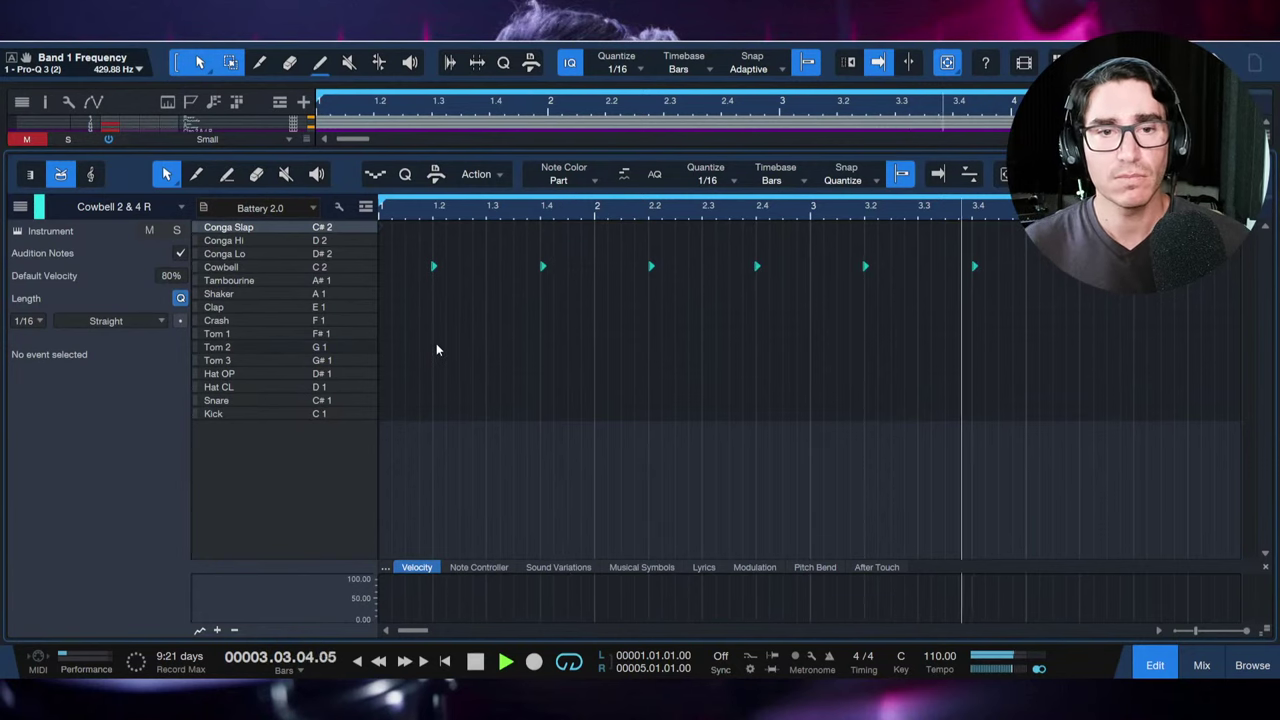
key("F3")
key("F3")
key("F2")
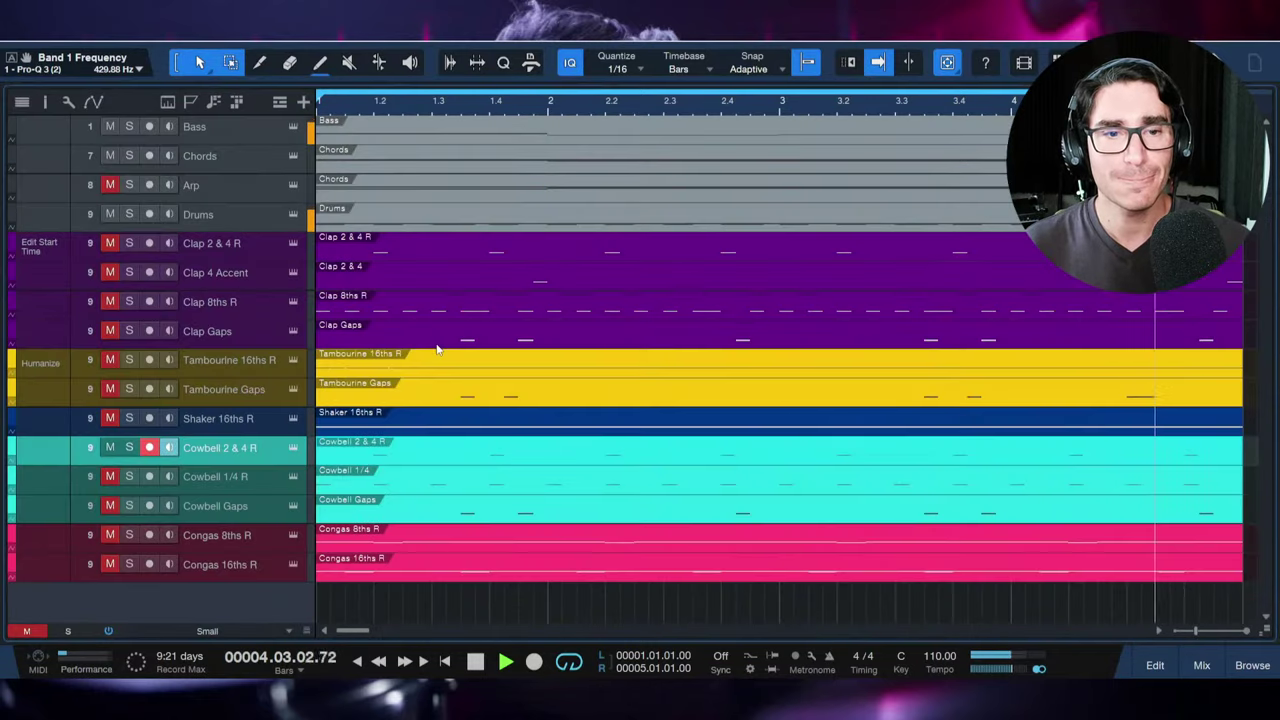
key("space")
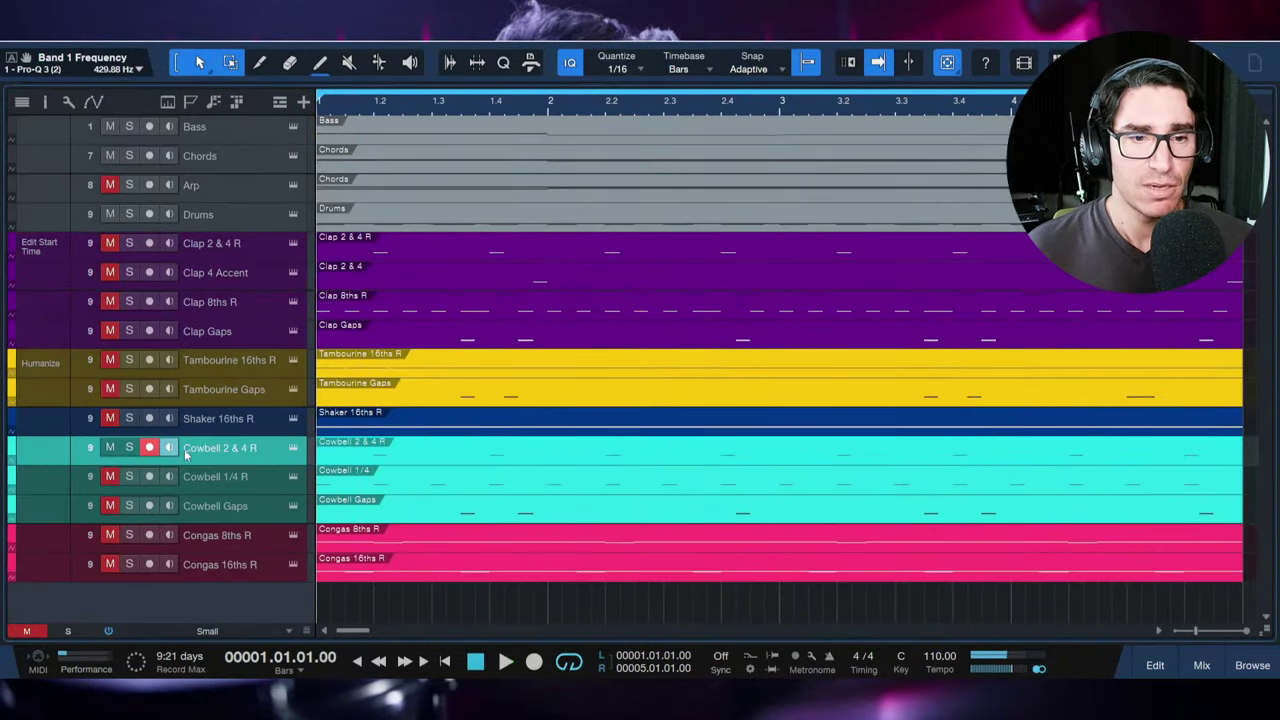
Step: Mute Cowbell 2 & 4 R, unmute Cowbell 1/4 R, and play its part in the drum editor
left_click(254, 488)
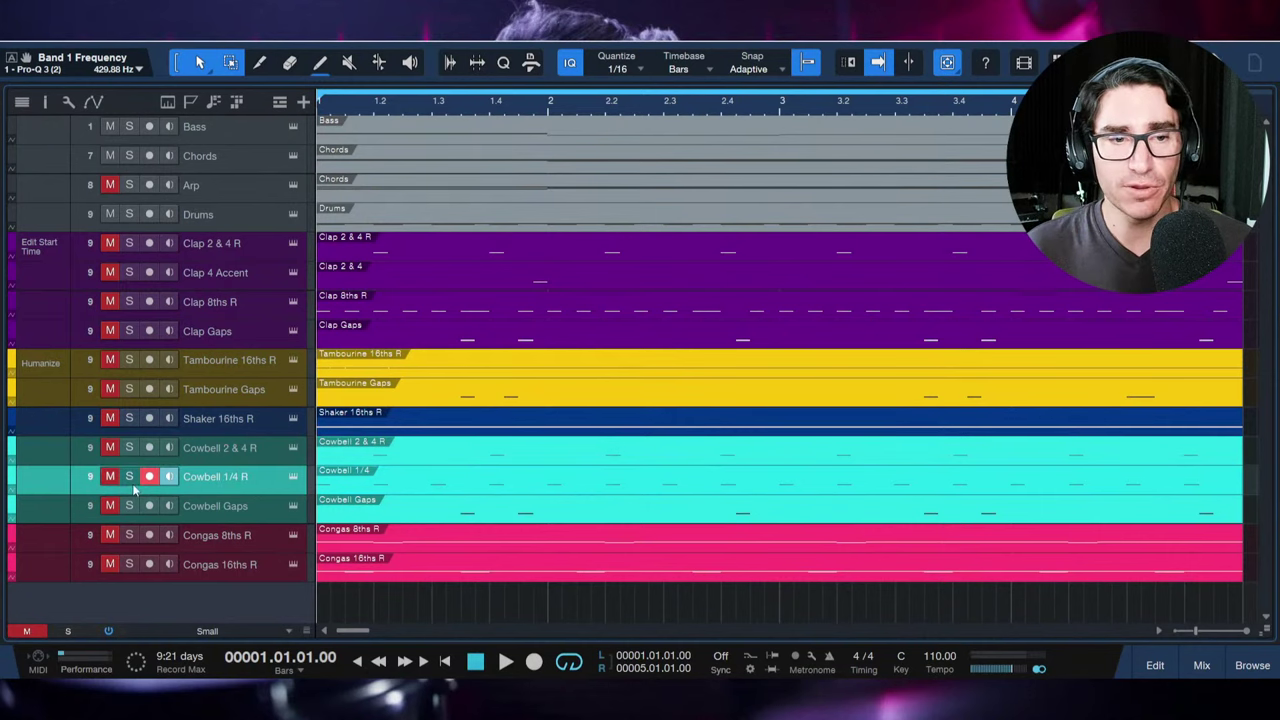
double_click(395, 490)
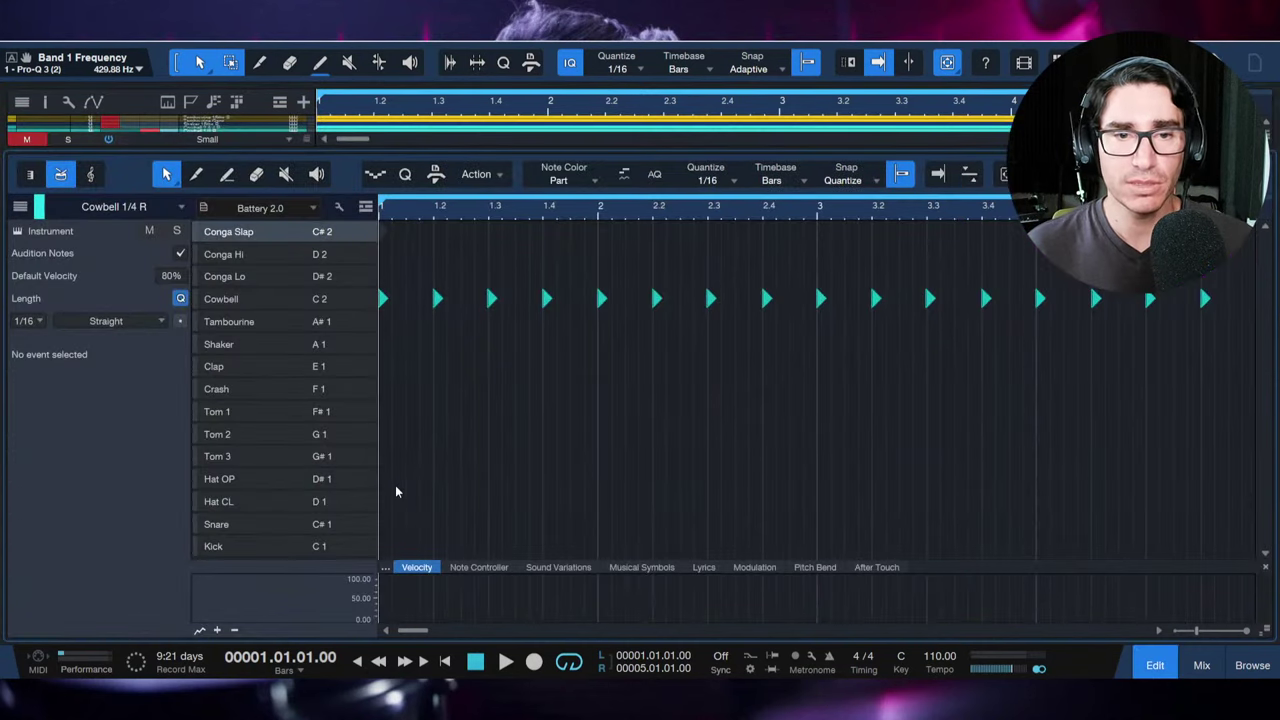
key("space")
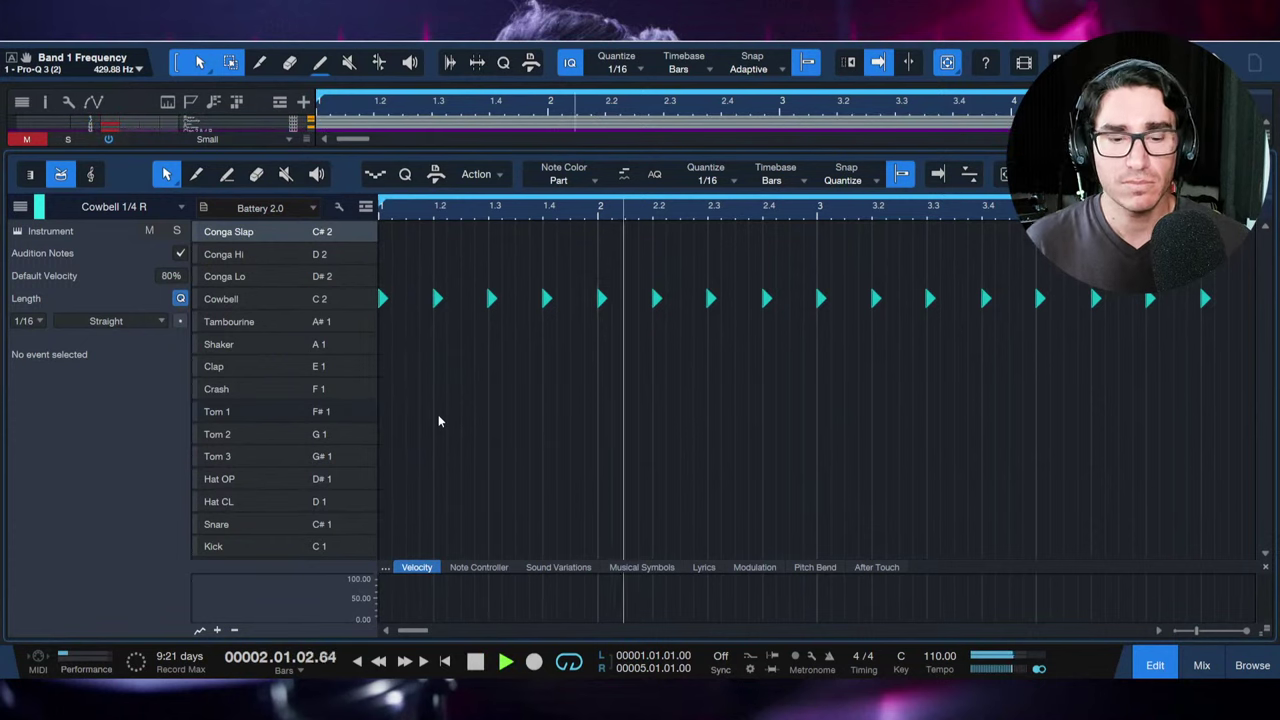
Step: Set the Cowbell mixer channel's volume to -6.6 dB and centre its pan during playback
key("F3")
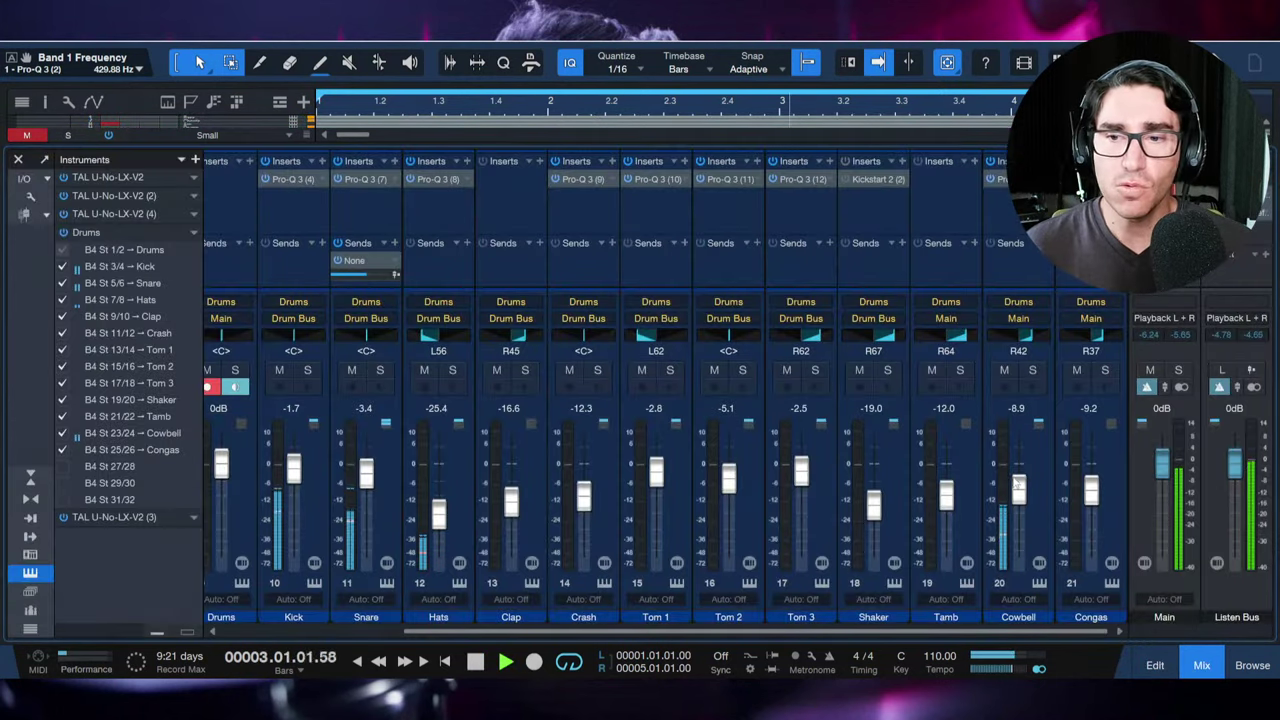
left_click_drag(1018, 491, 1018, 483)
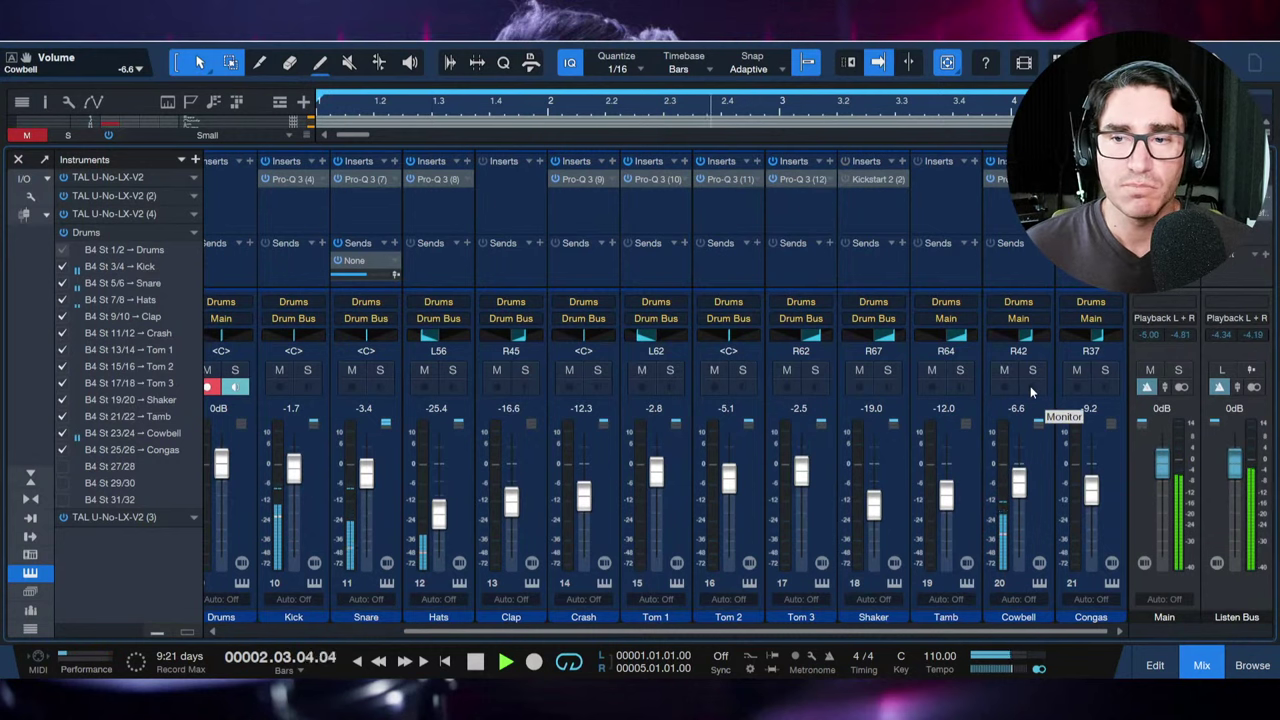
left_click_drag(1026, 342, 1034, 346)
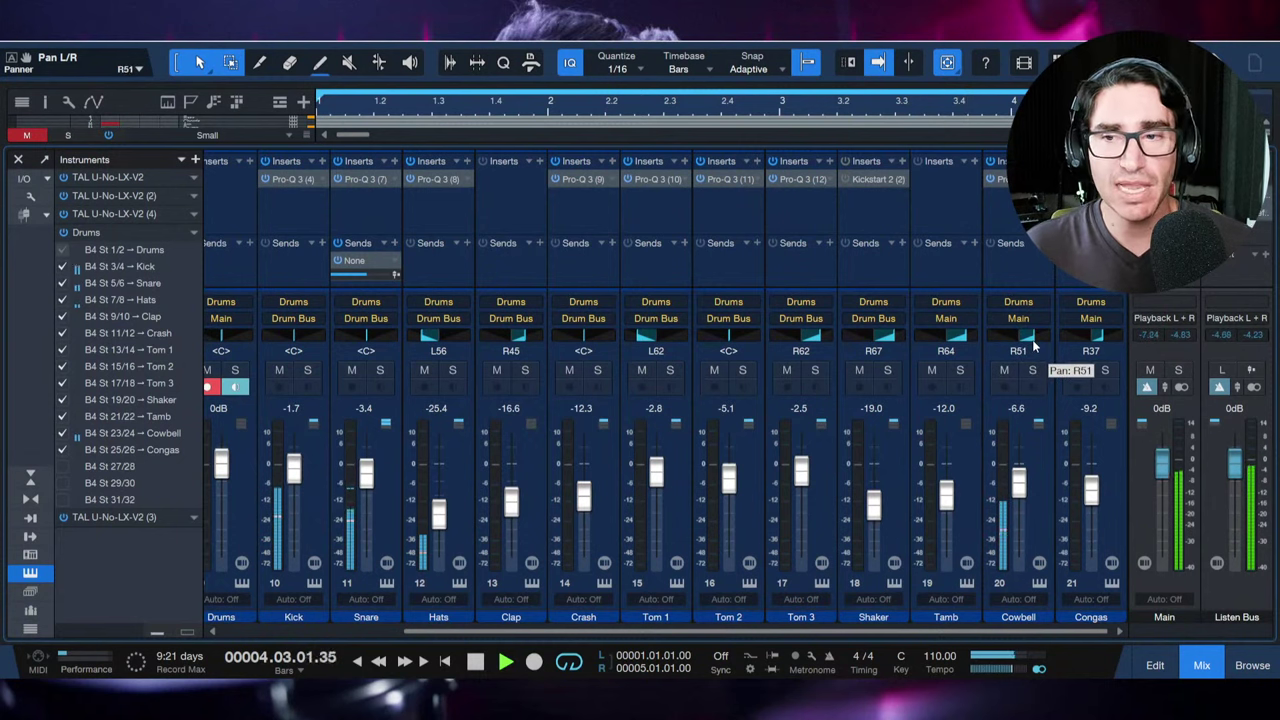
double_click(1032, 346)
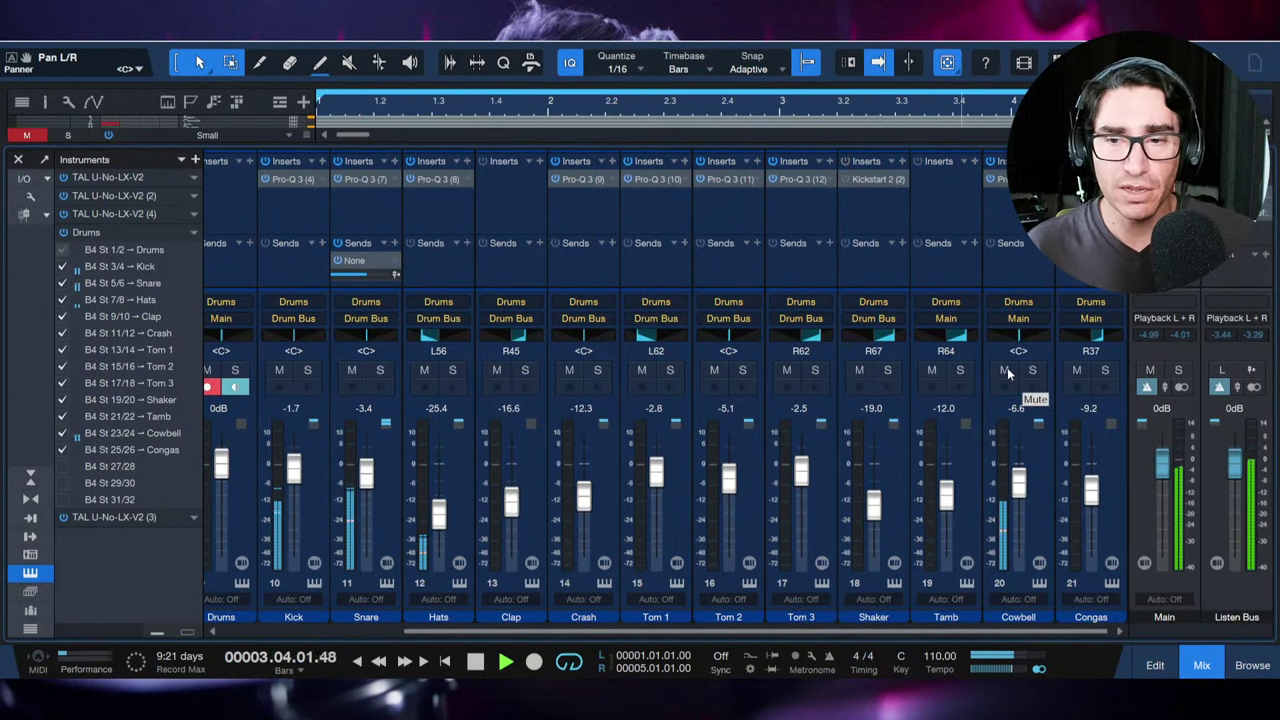
Step: Compare the mix with the Cowbell channel muted and unmuted, and return to the arrangement
left_click(1005, 371)
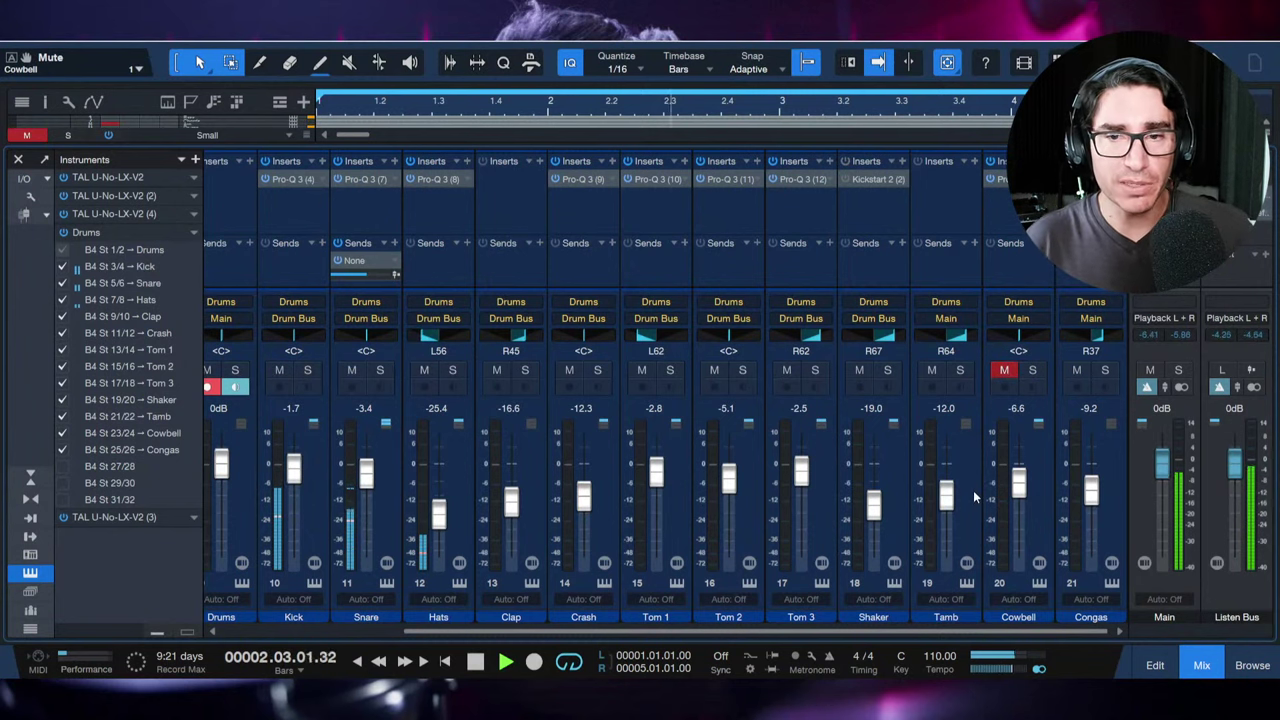
left_click(1005, 373)
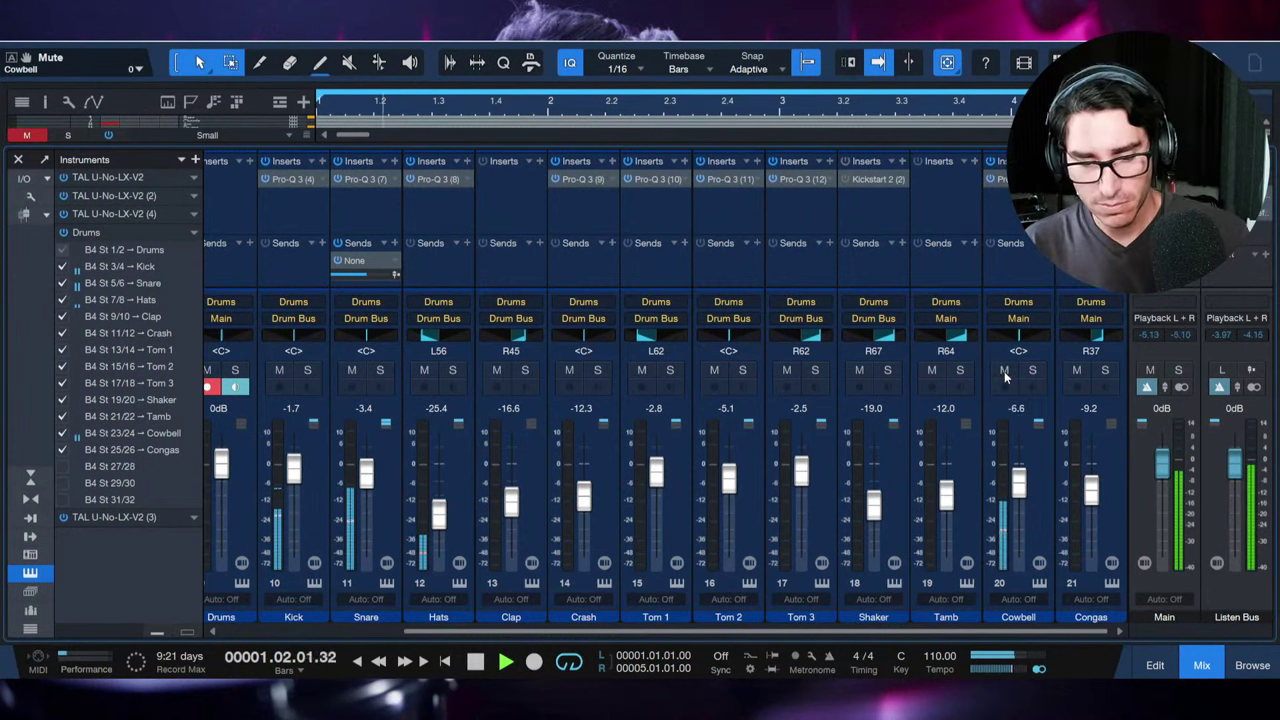
key("F3")
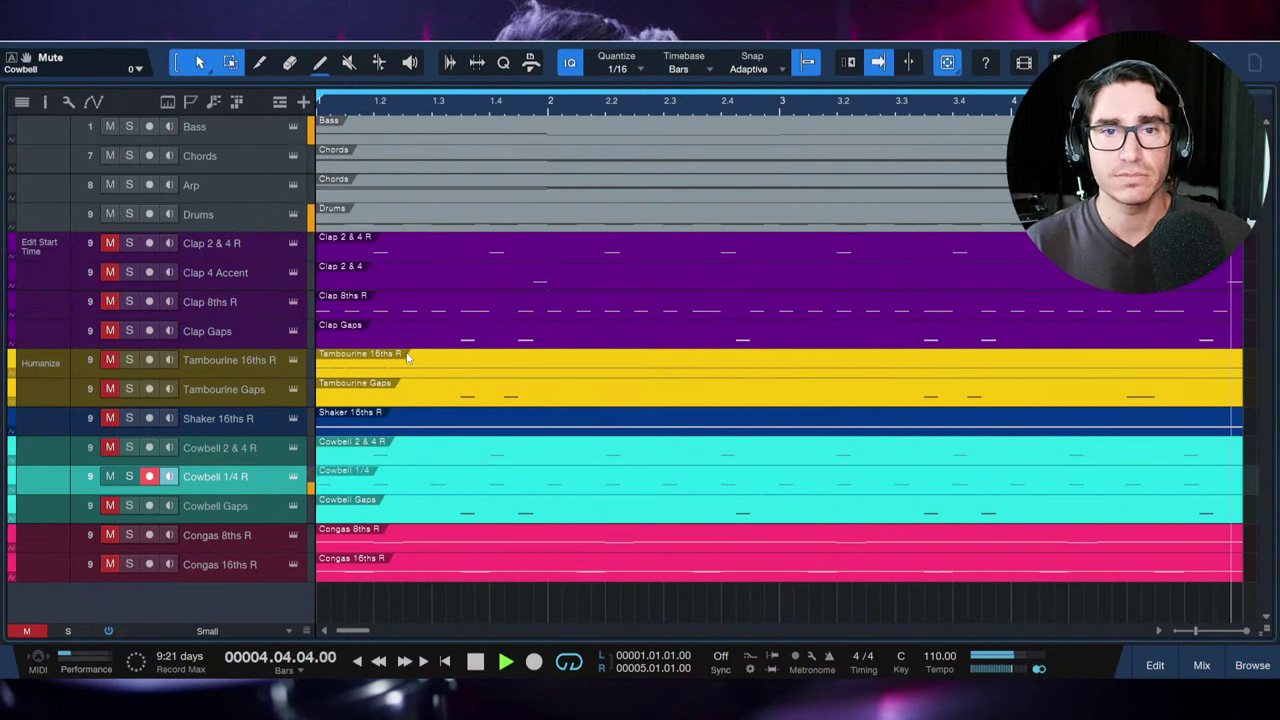
Step: Mute the Arp, Chords and Bass tracks, leaving Drums unmuted, and stop playback
left_click(110, 215)
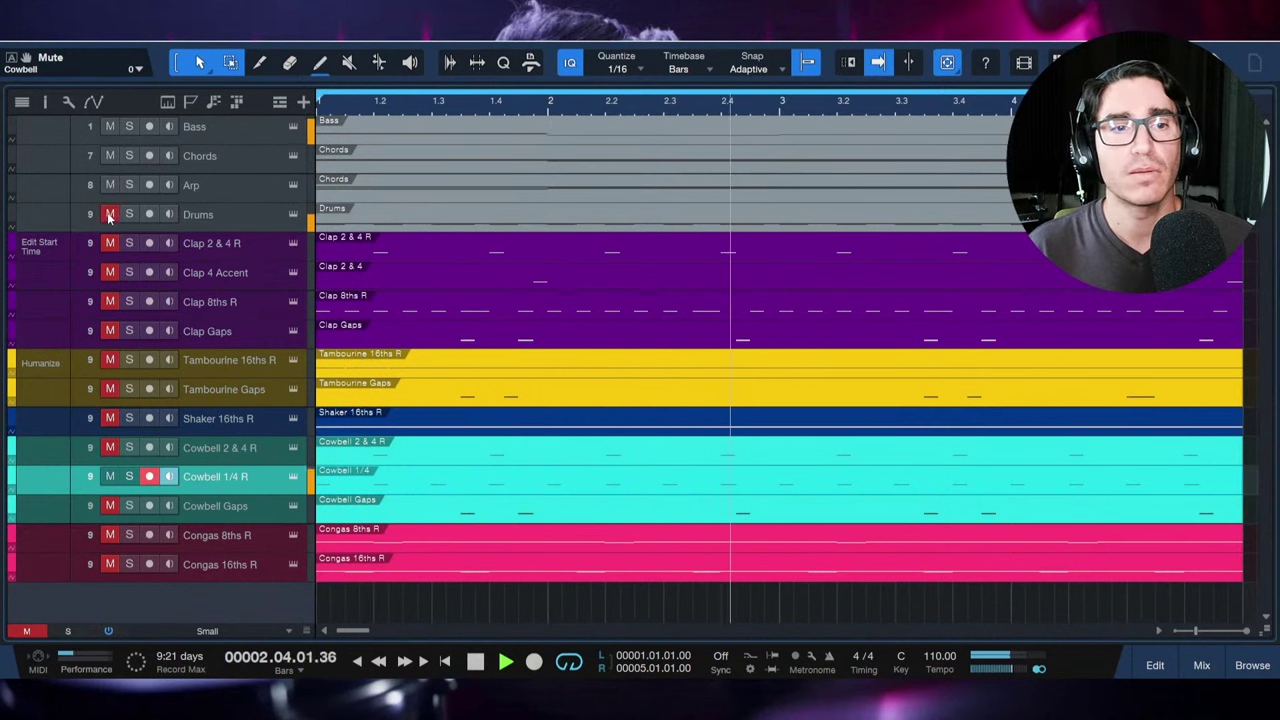
left_click(110, 214)
left_click(110, 185)
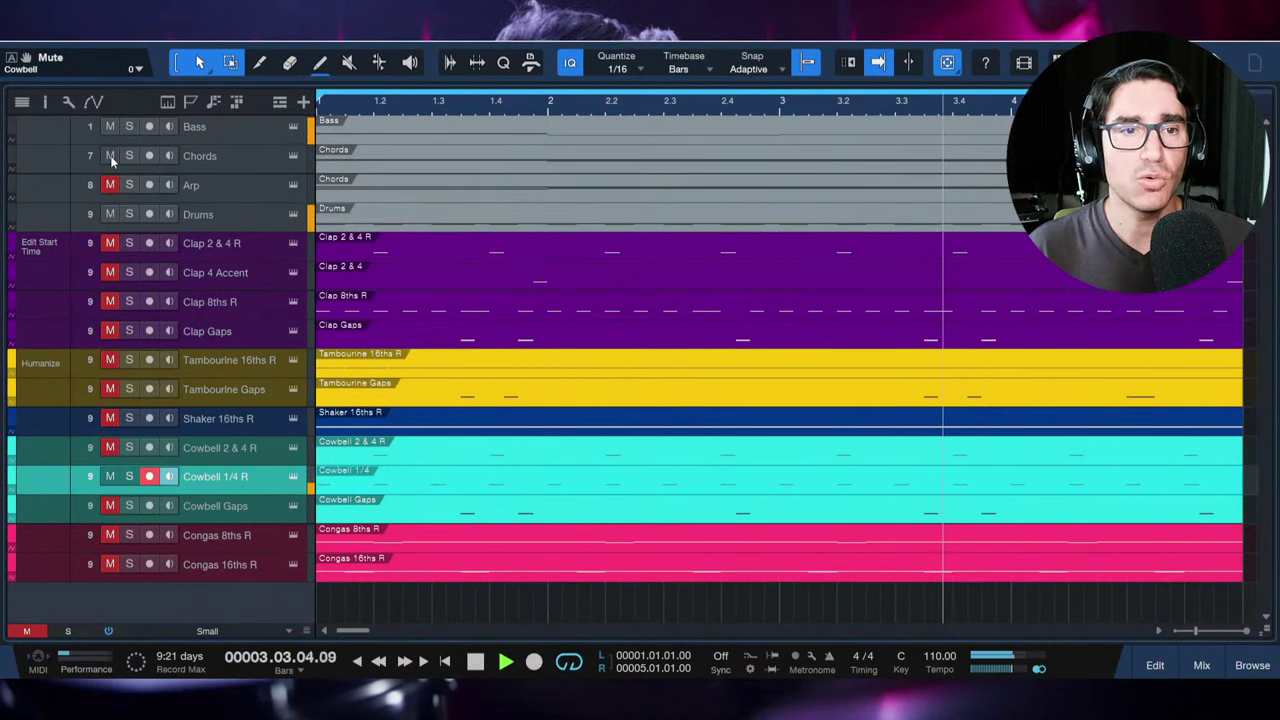
left_click(110, 156)
left_click(110, 127)
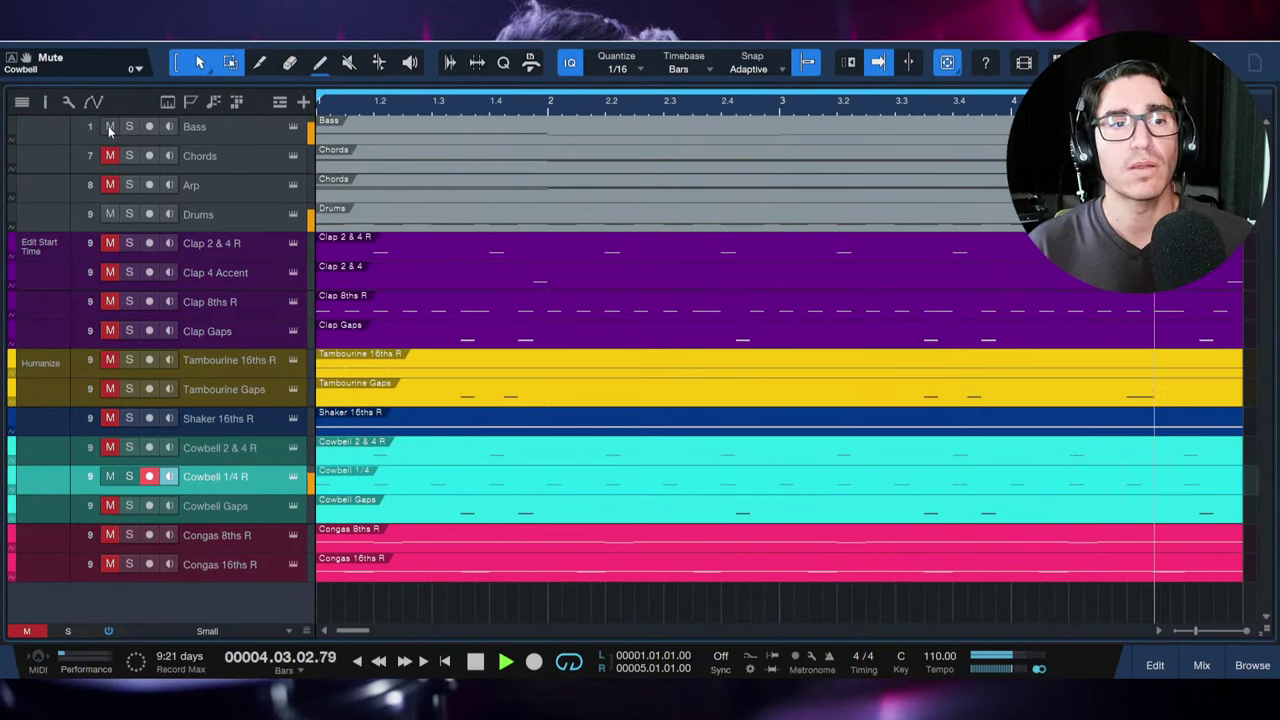
key("space")
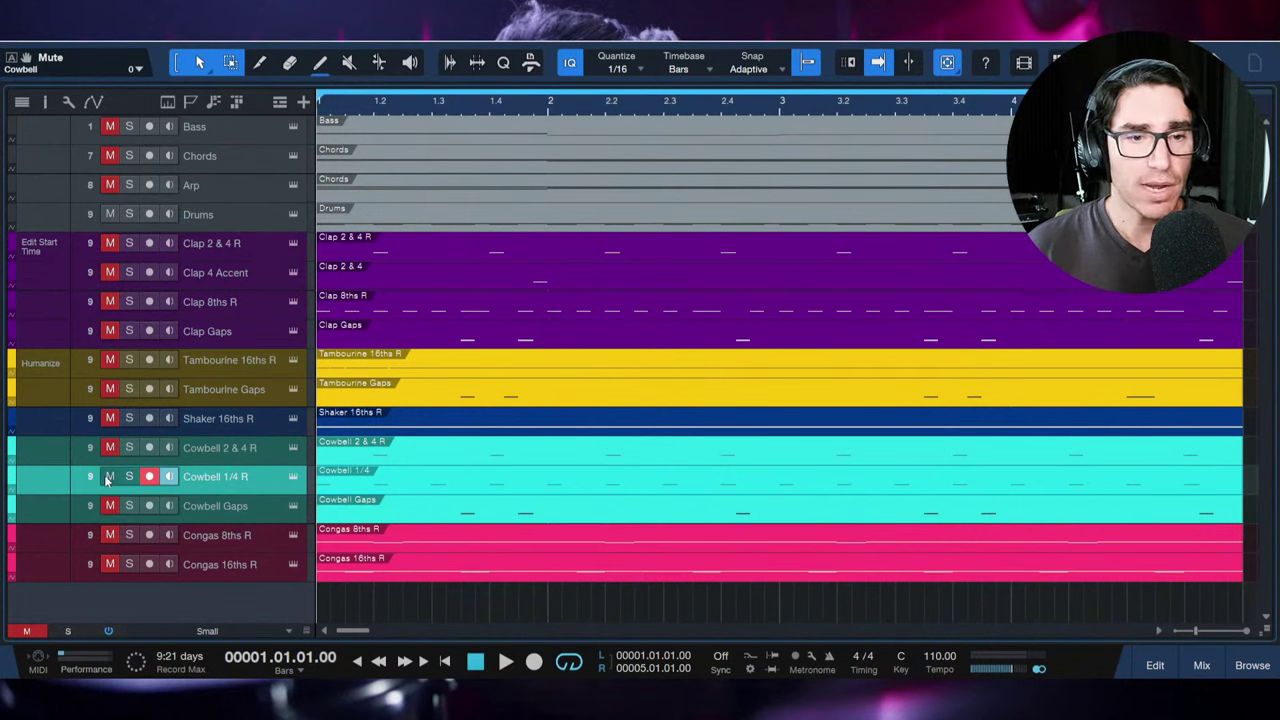
Step: Mute Cowbell 1/4 R, unmute Cowbell Gaps, and play its part in the drum editor
left_click(205, 511)
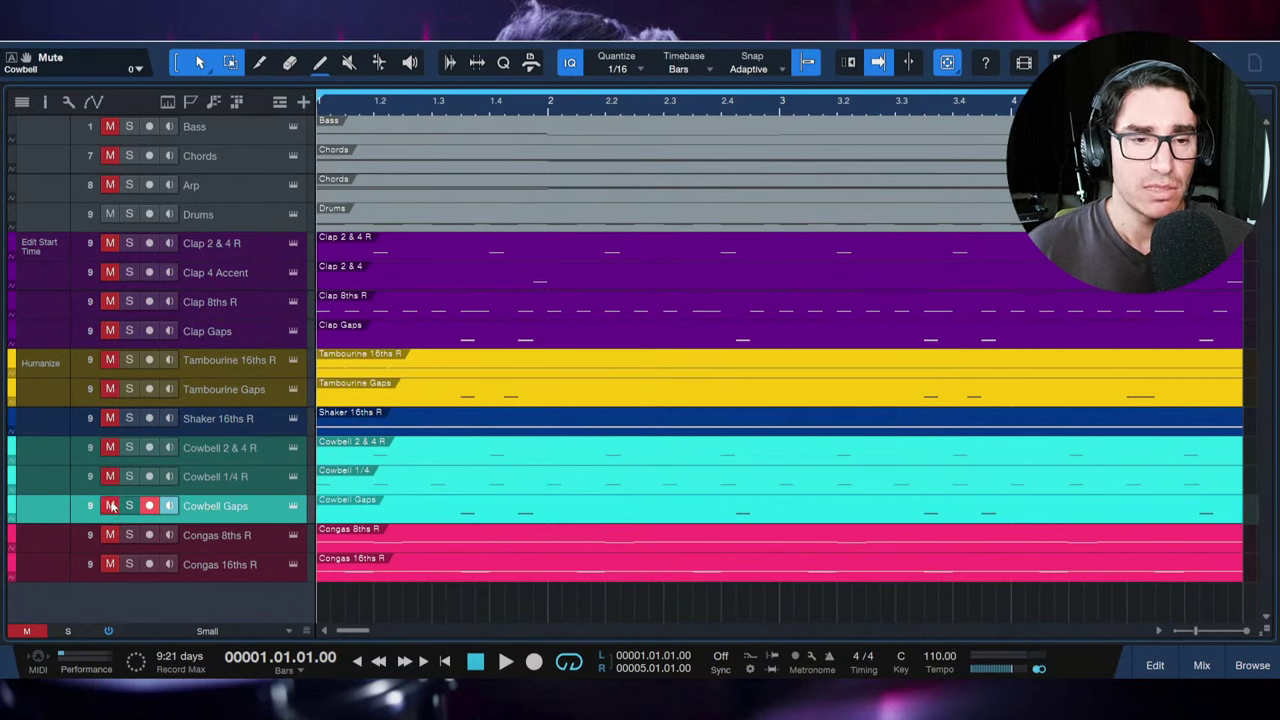
double_click(403, 519)
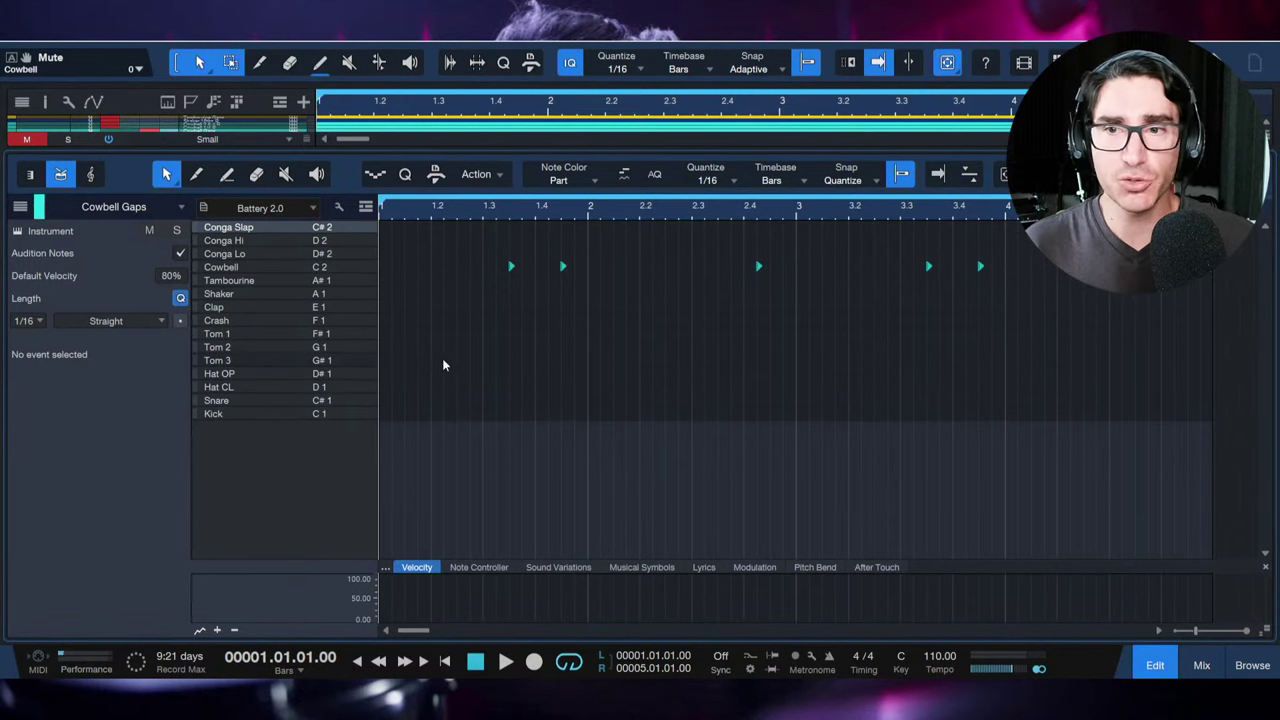
key("space")
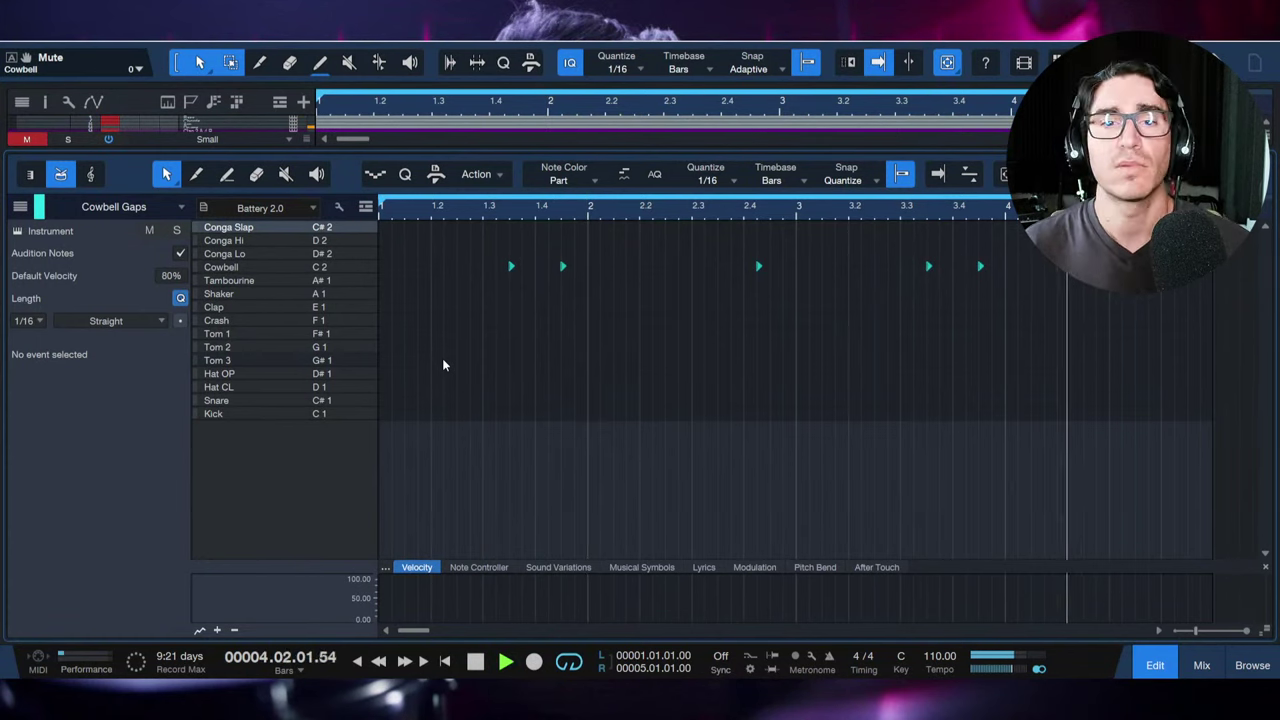
Step: Return to the arrangement, unmute the Bass and Chords tracks to hear Cowbell Gaps in context, and save the song
key("F3")
key("F3")
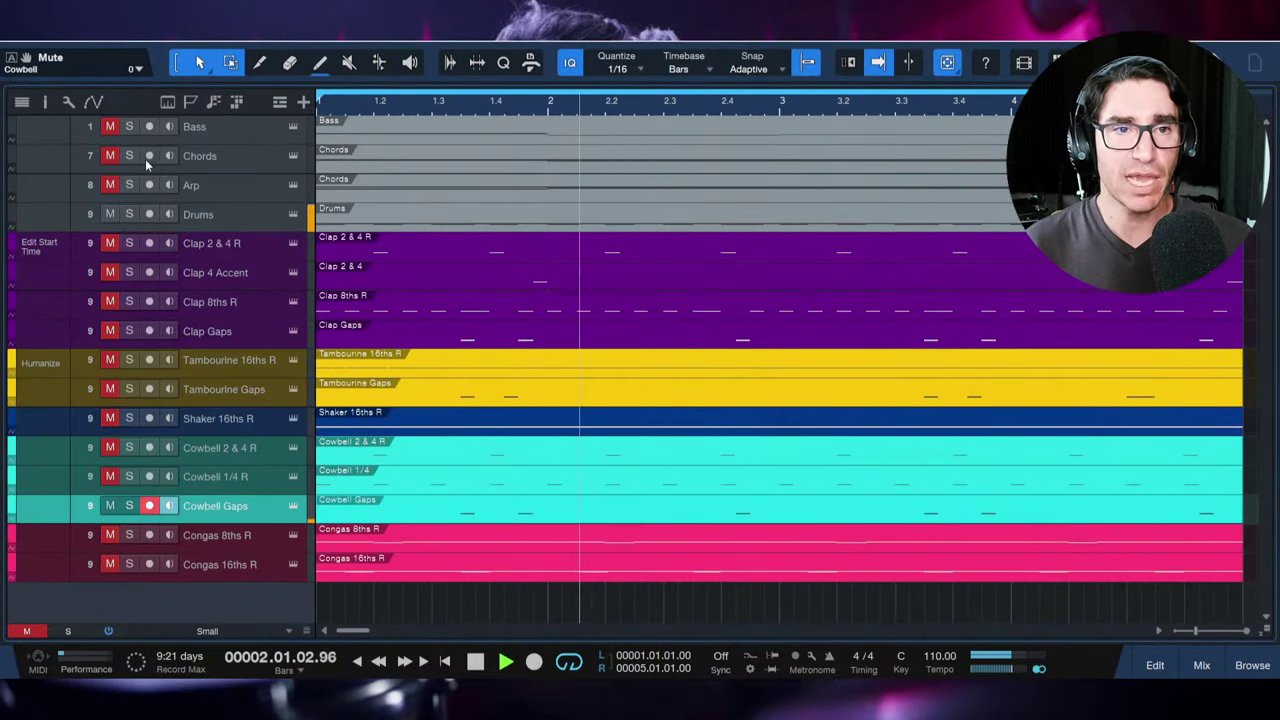
left_click(110, 127)
left_click(110, 156)
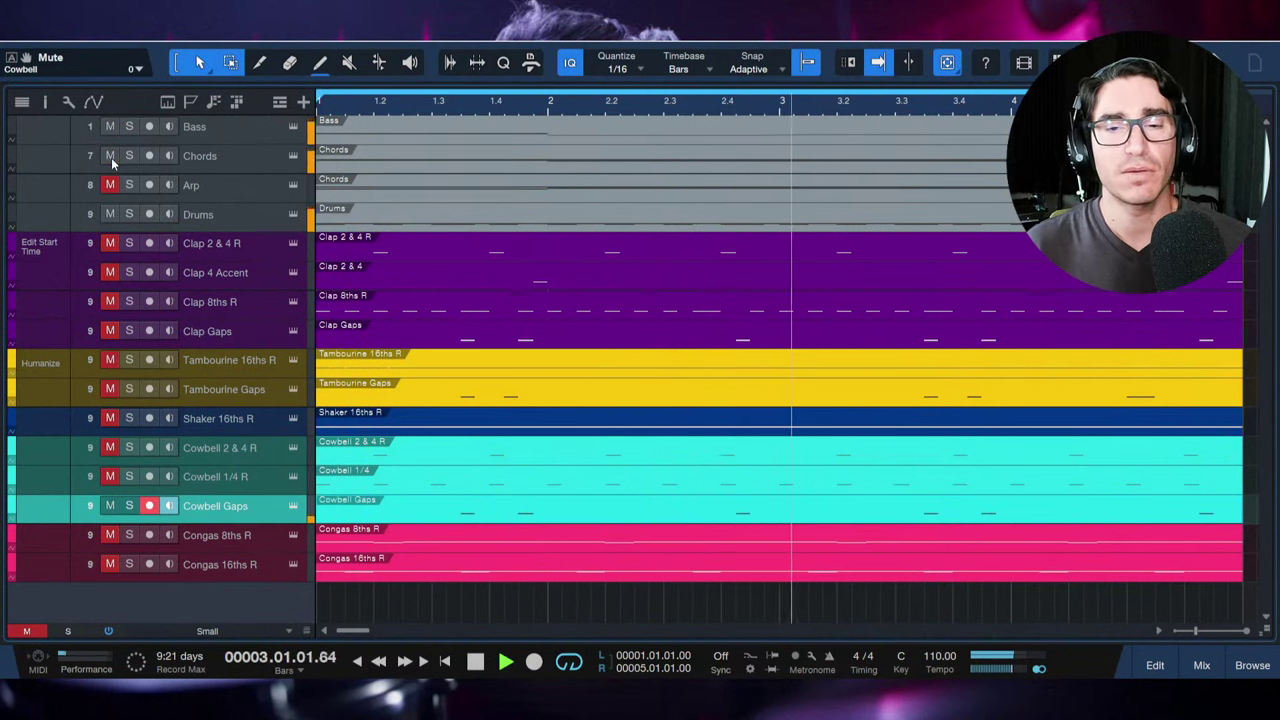
key("ctrl+s")
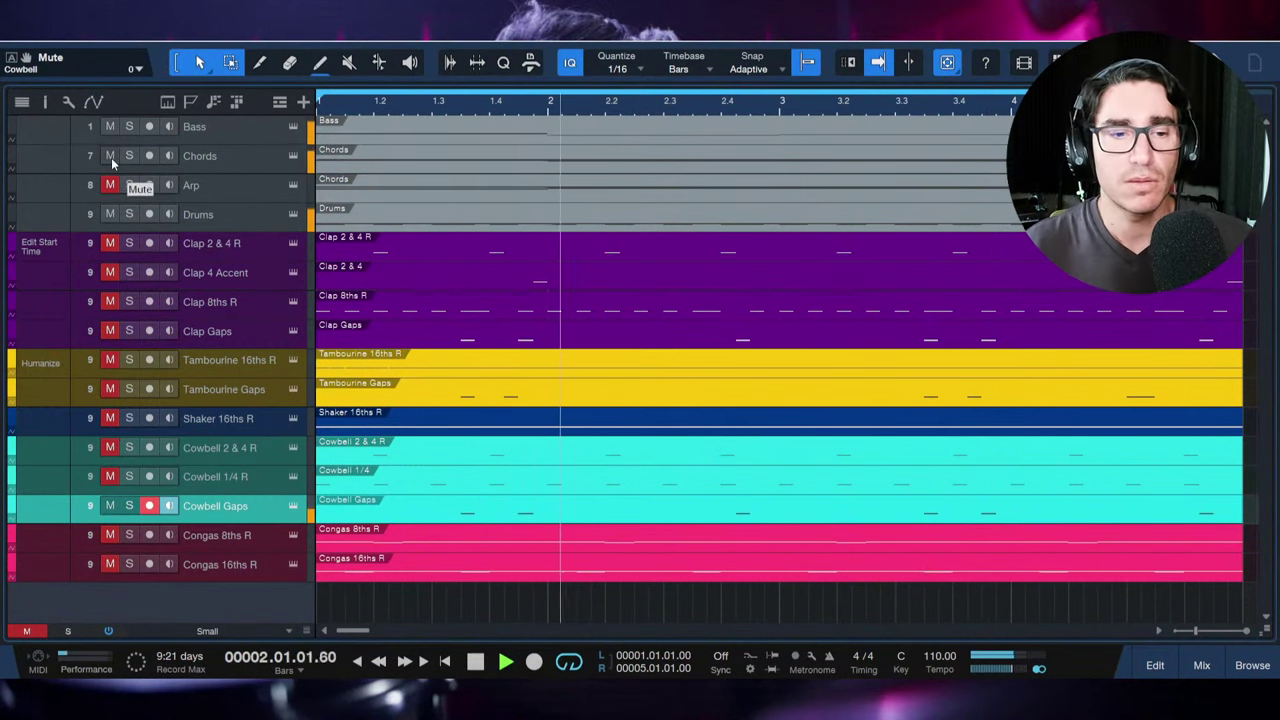
Step: Mute the Cowbell Gaps track, stop playback, and select all cowbell notes of its part in the drum editor
left_click(111, 506)
key("space")
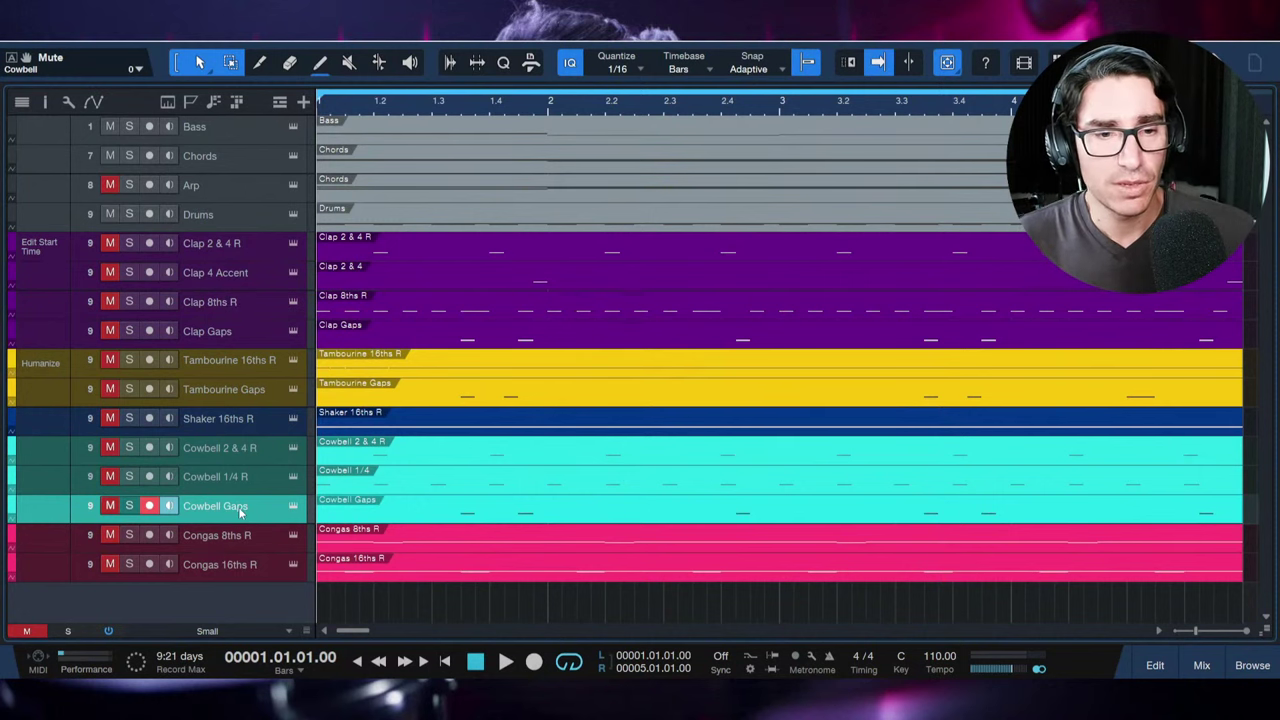
double_click(443, 511)
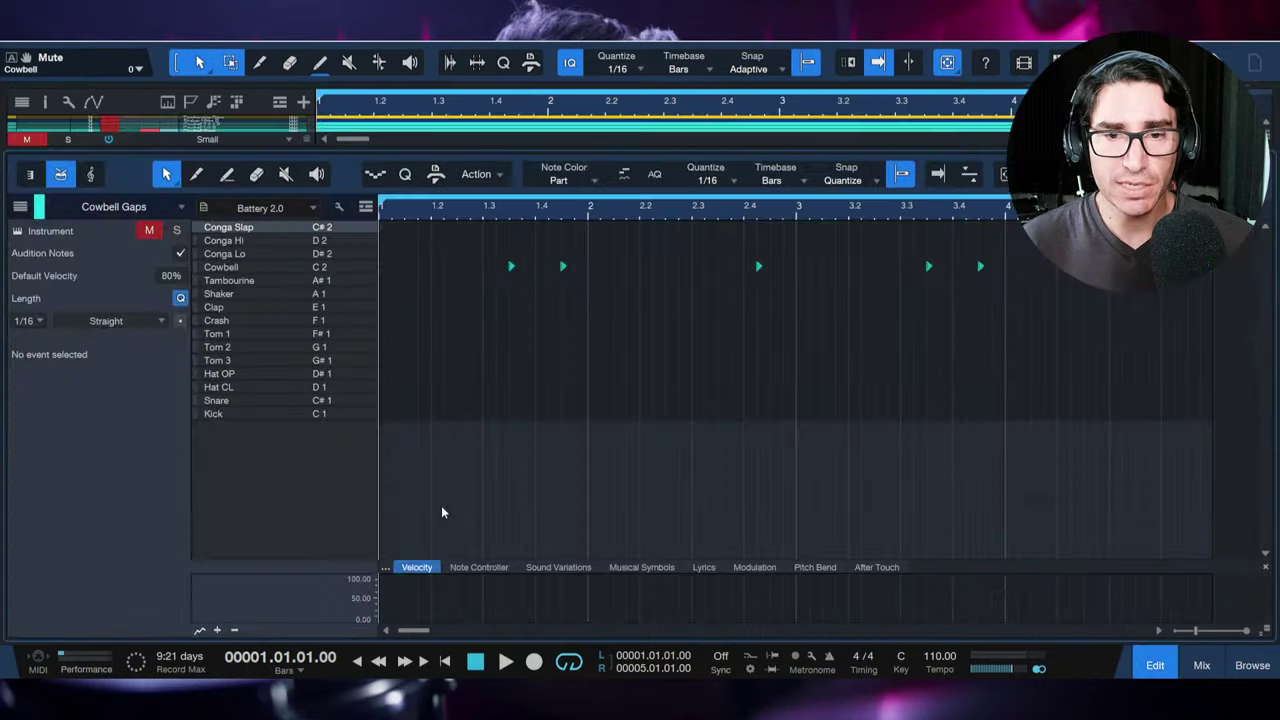
left_click(505, 309)
left_click_drag(470, 220, 1194, 306)
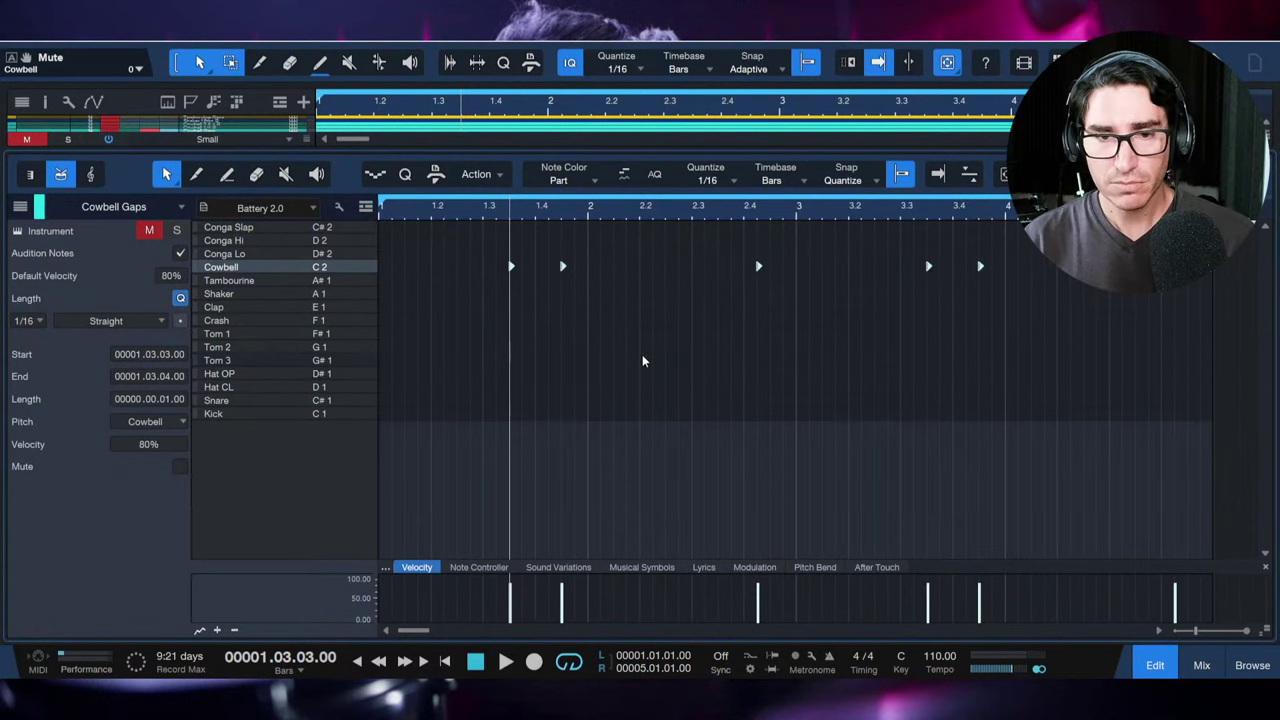
Step: Turn off snapping and nudge all selected cowbell notes earlier, so that the first one starts at 1.03.02.91
key("n")
key("alt+Left")
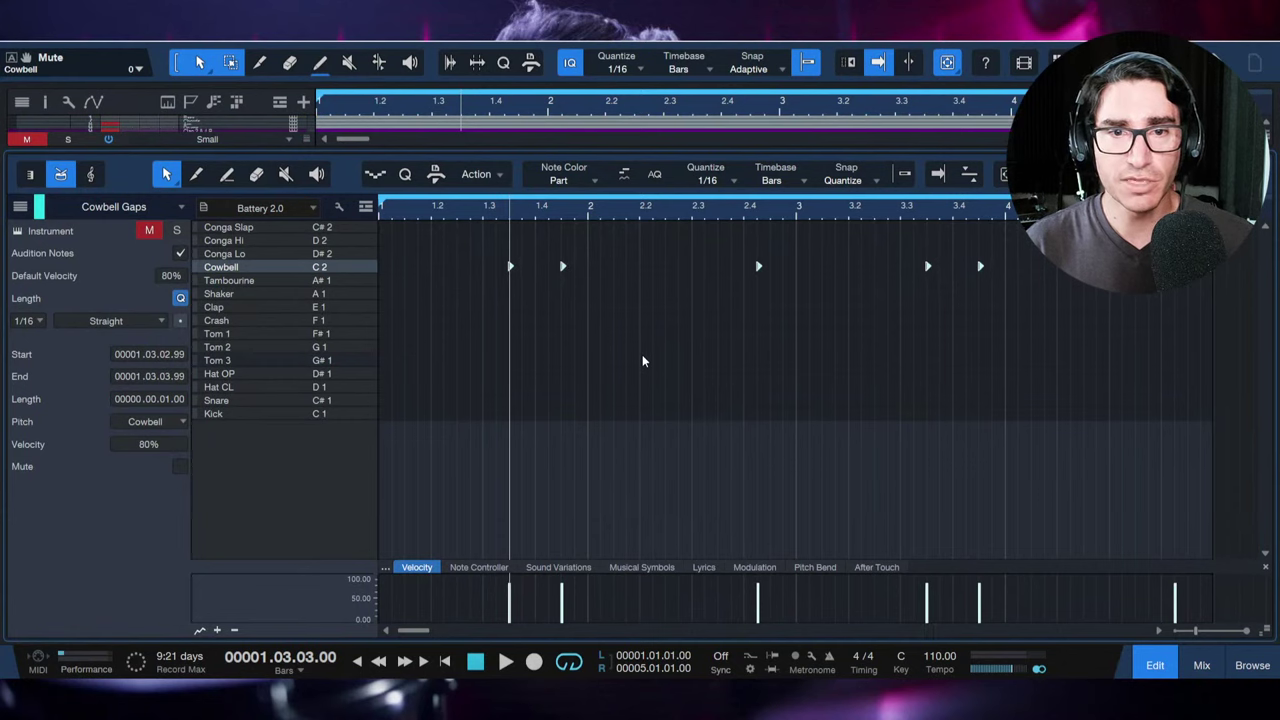
key("alt+Left")
key("alt+Left")
key("alt+Left")
key("alt+Left")
key("alt+Left")
key("alt+Left")
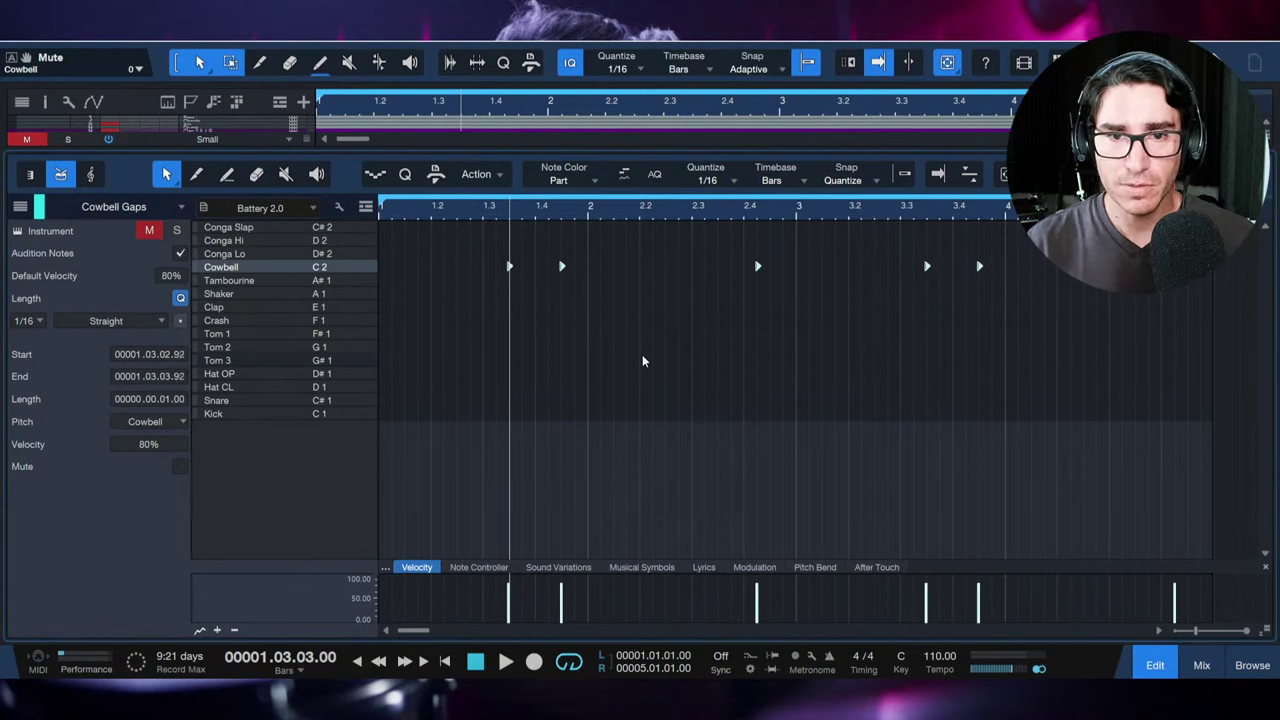
Step: Compare the loop with Cowbell Gaps muted and unmuted, leaving the track unmuted
key("space")
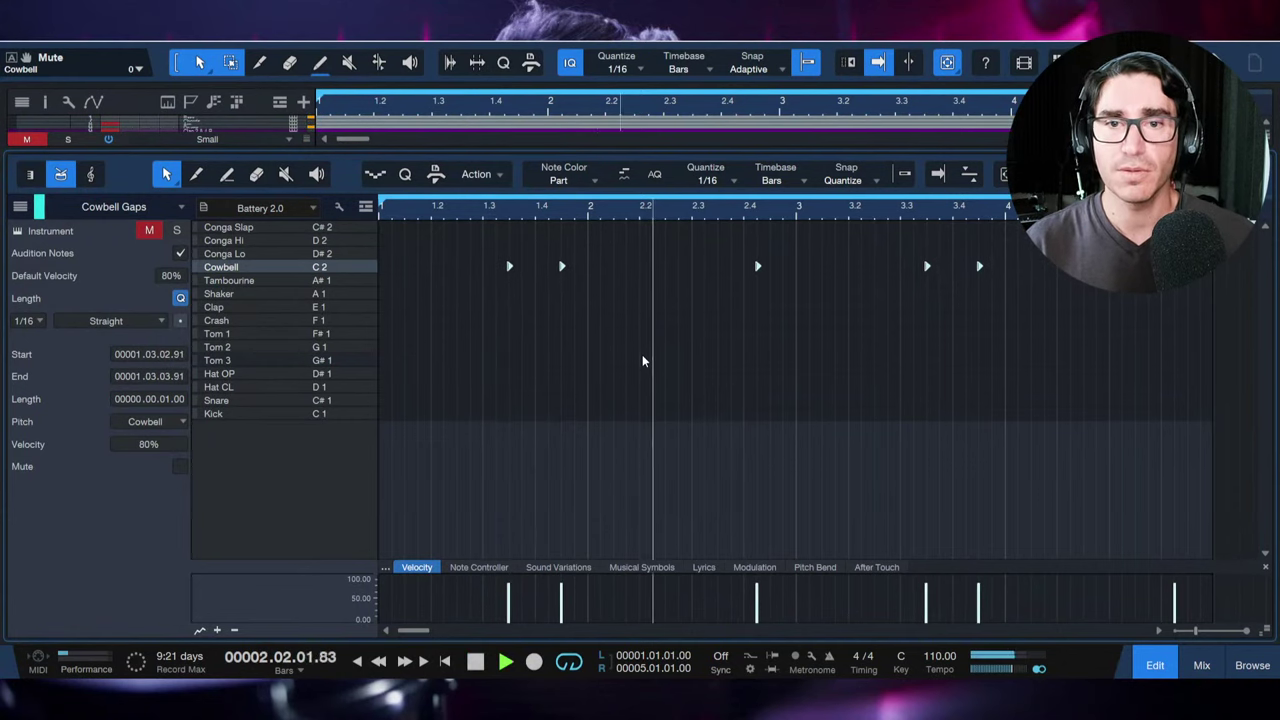
key("space")
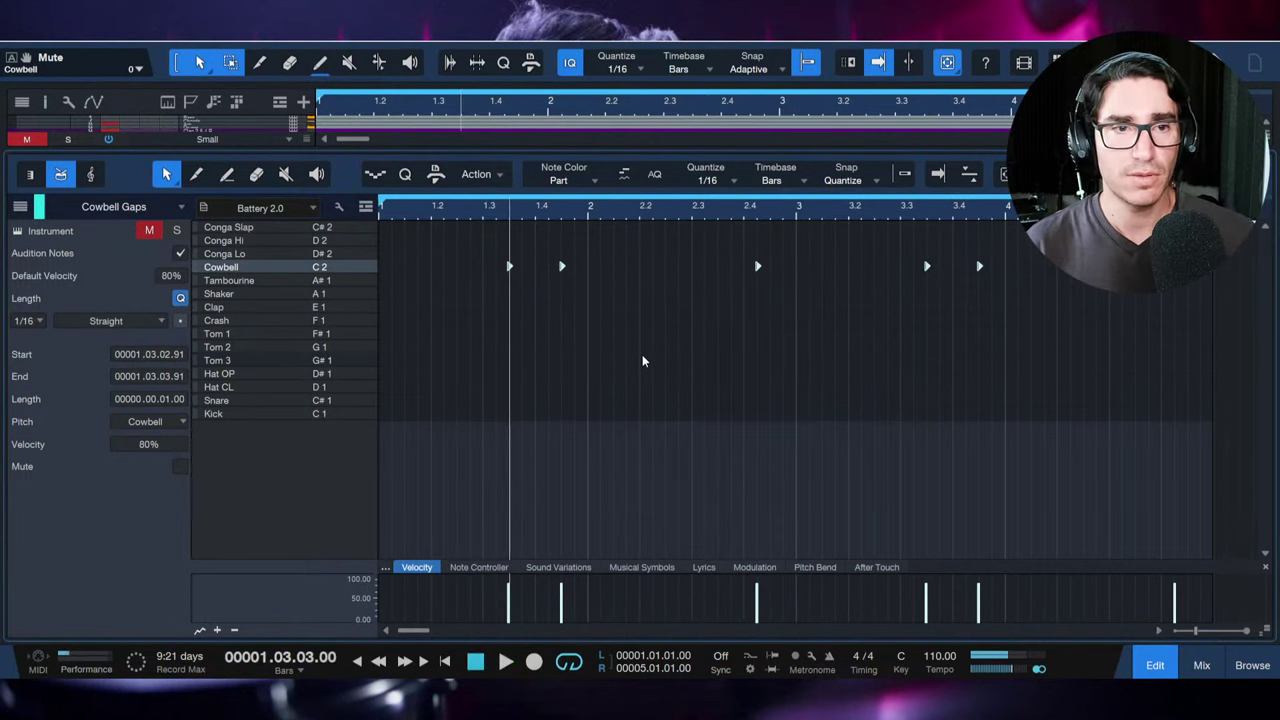
left_click(149, 230)
key("space")
key("space")
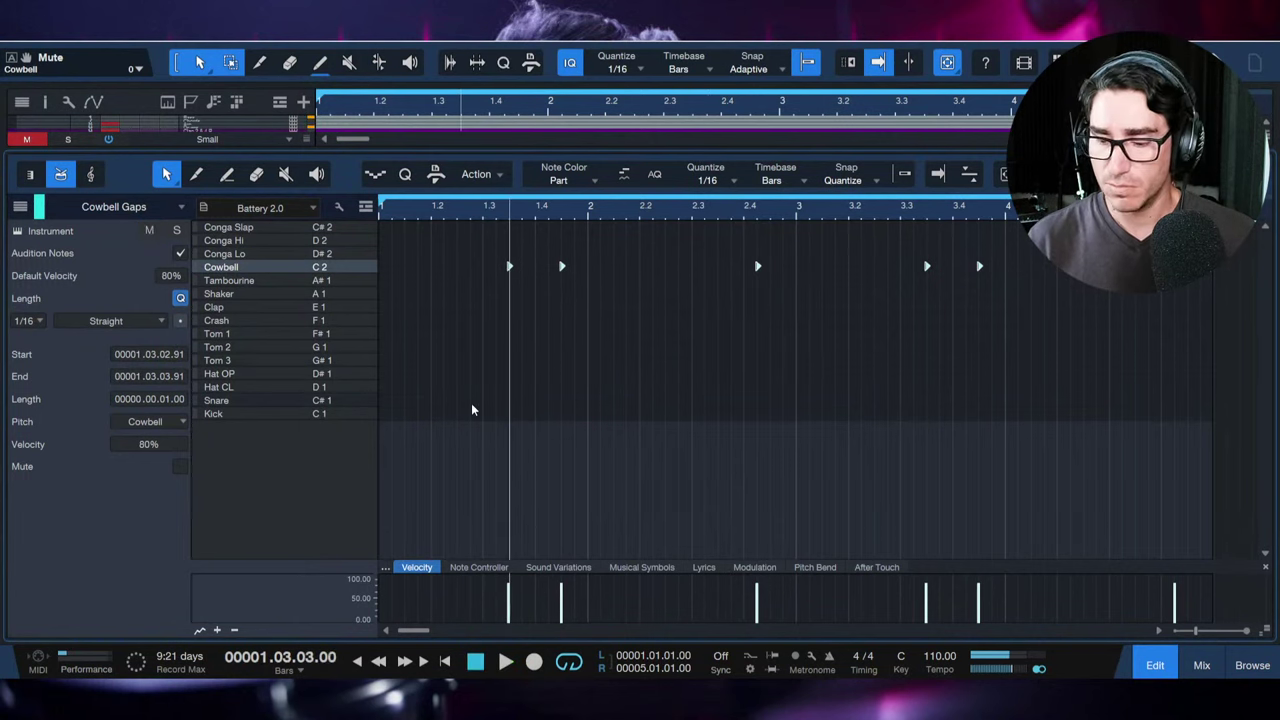
key("comma")
key("space")
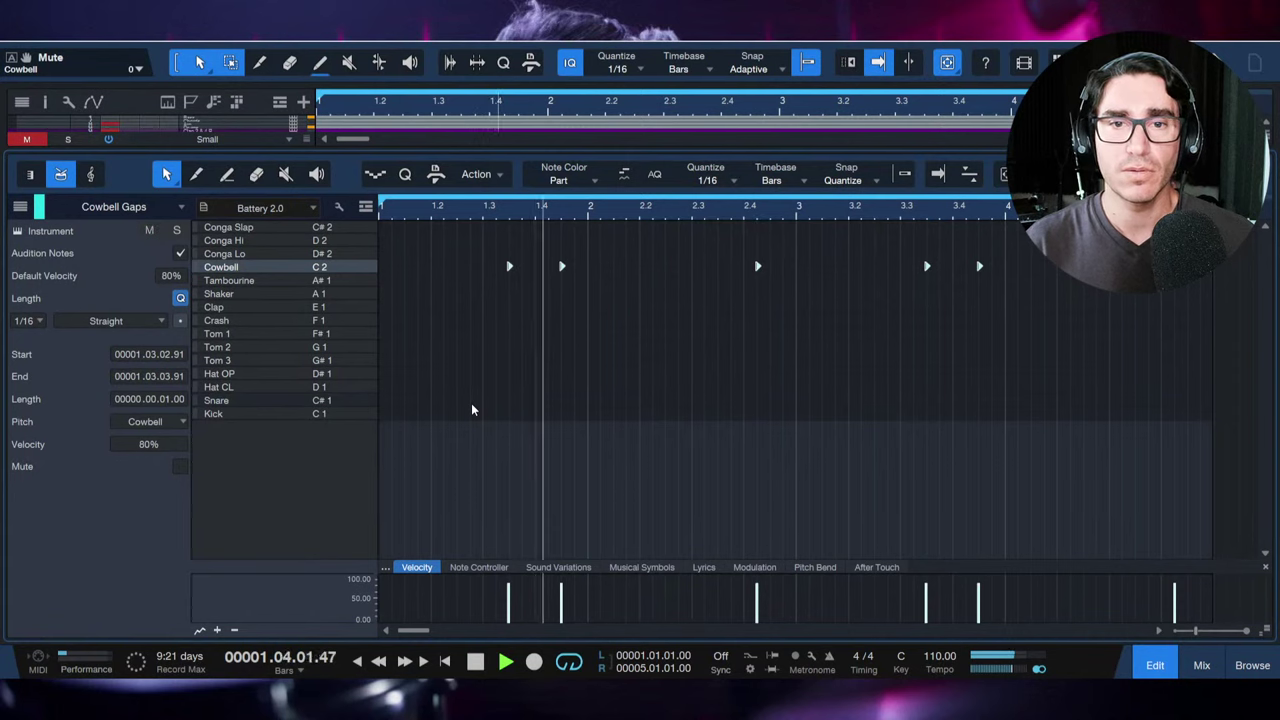
key("space")
Step: Nudge the cowbell notes further ahead of the beat, to a start of 1.03.02.83, and play the loop
key("alt+Left")
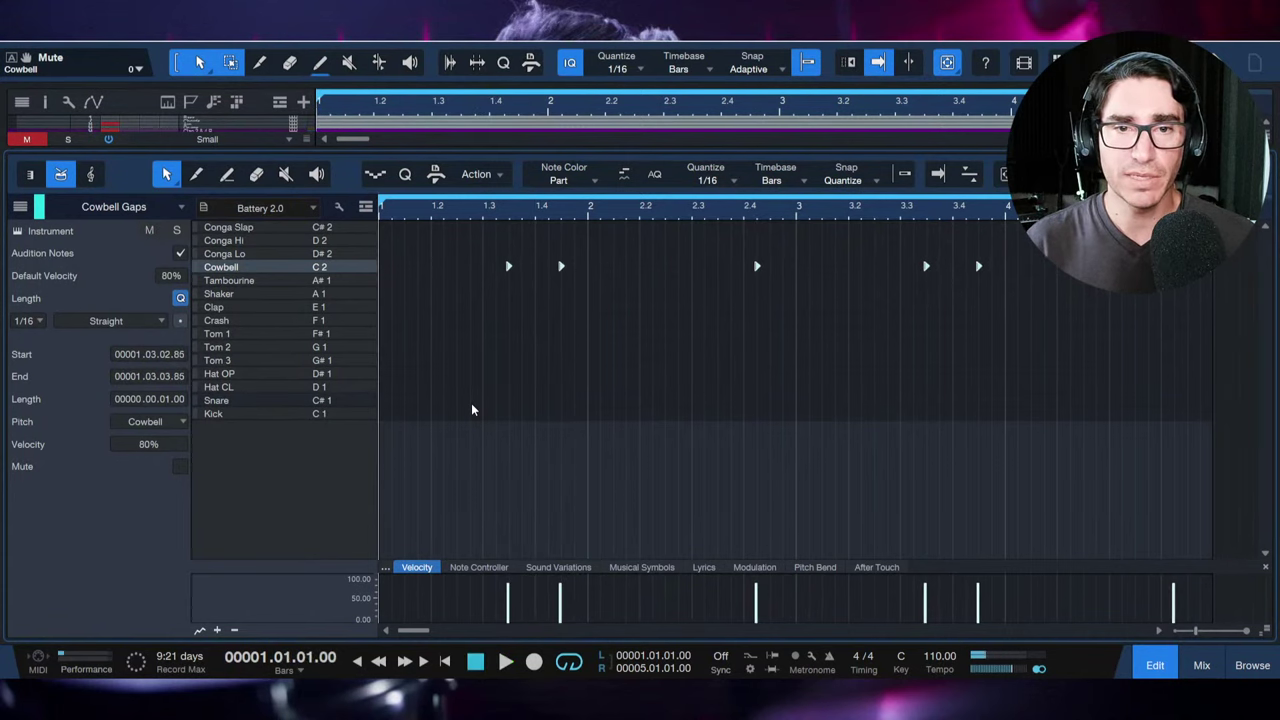
key("alt+Left")
key("e")
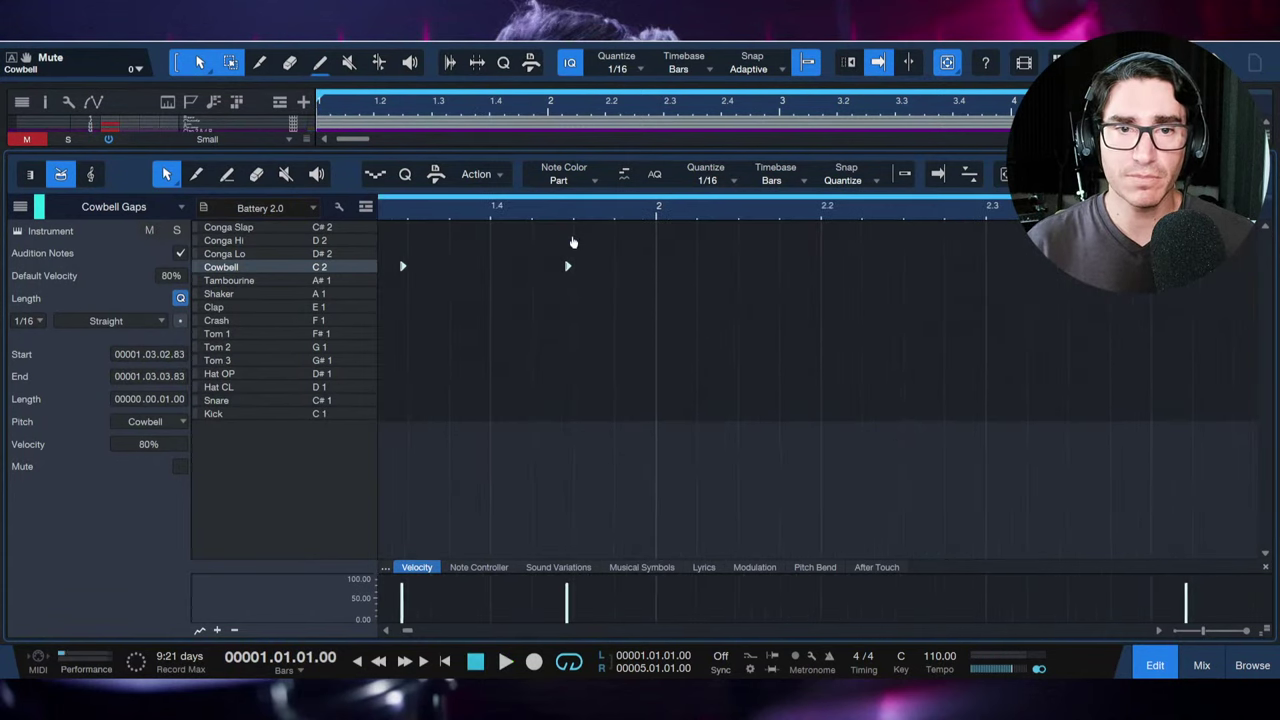
key("space")
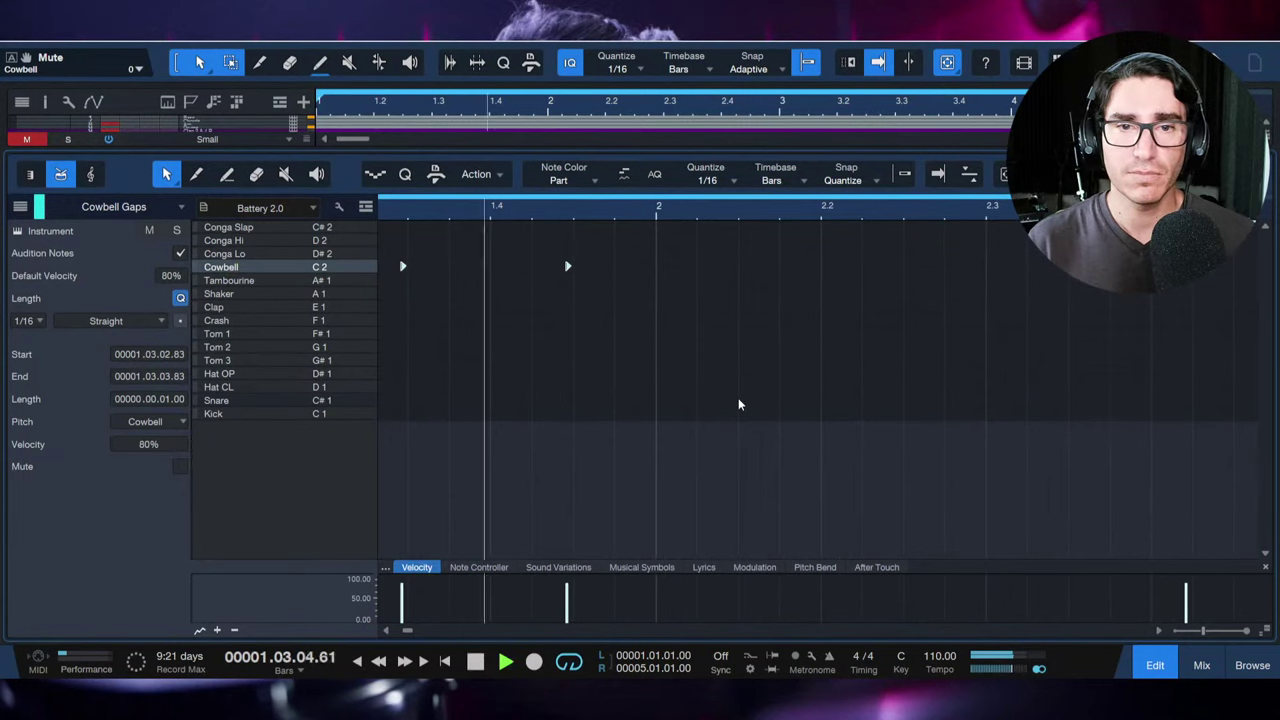
key("space")
Step: Nudge the cowbell notes slightly later, to a start of 1.03.02.88, and listen to the timing
key("alt+Right")
key("alt+Right")
key("alt+Right")
key("alt+Right")
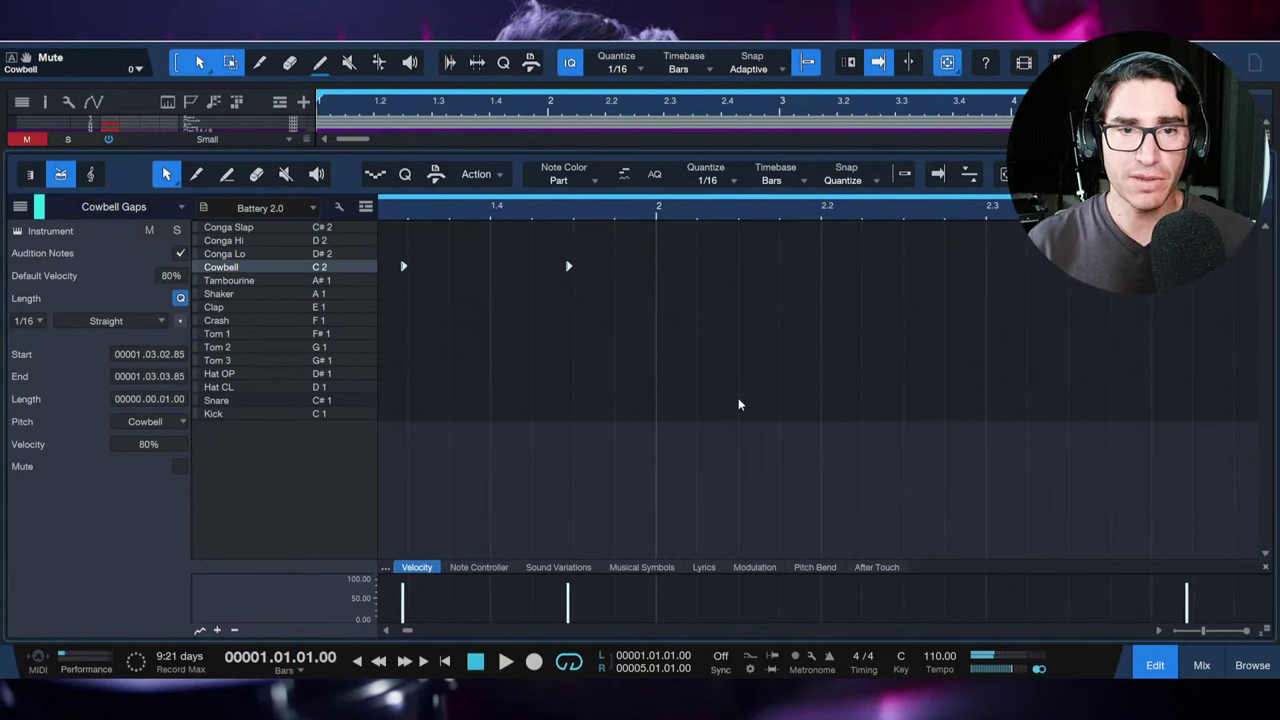
key("space")
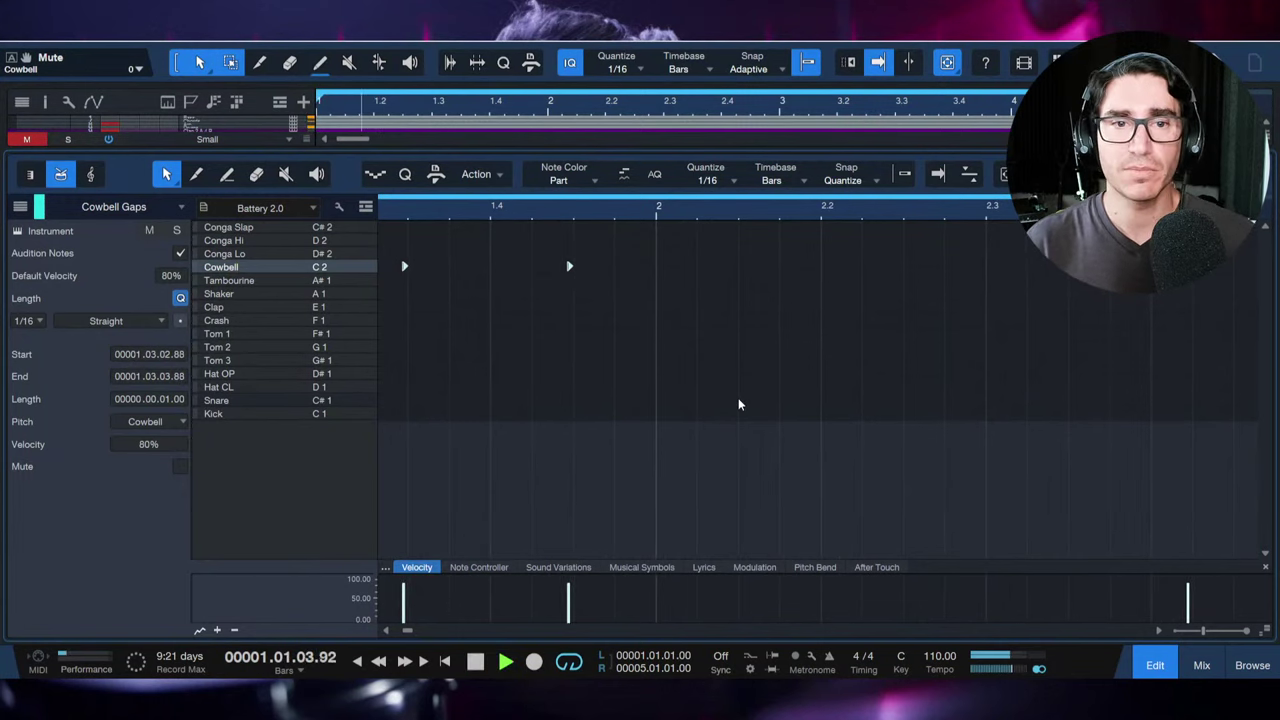
key("space")
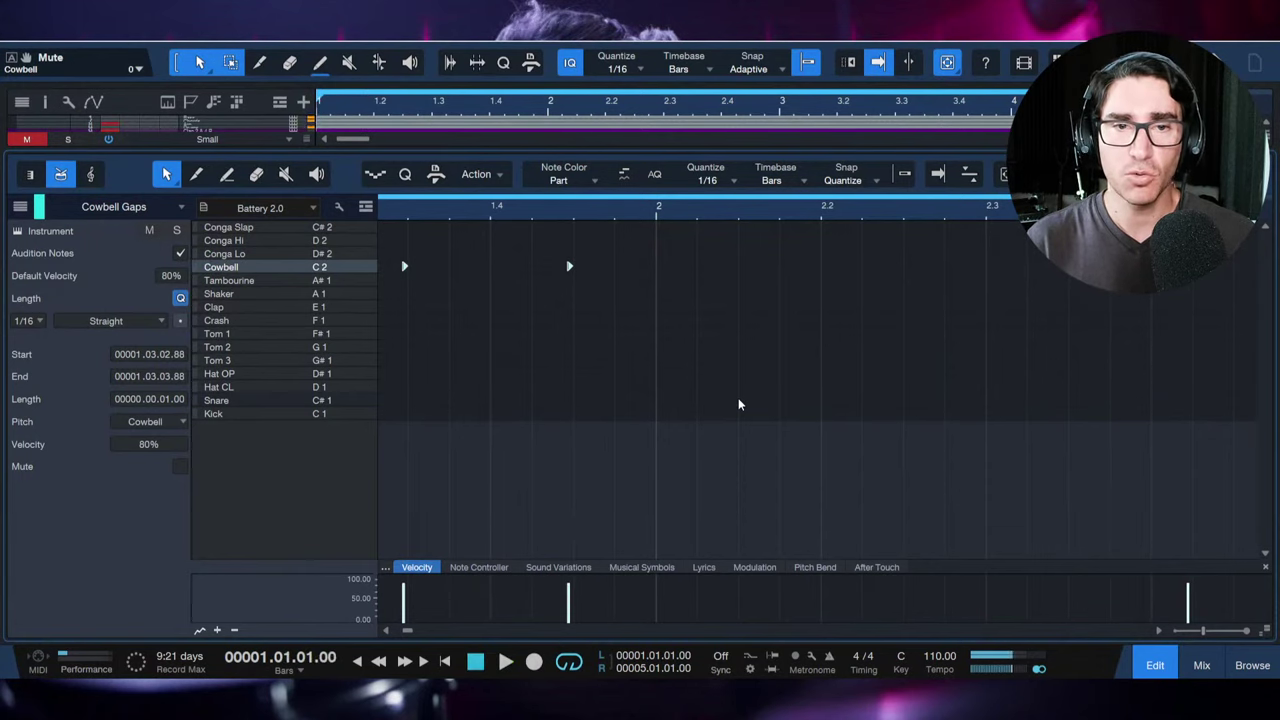
Step: Quantize the cowbell notes, nudge them behind the beat to a start of 1.03.03.15, and play the loop
key("q")
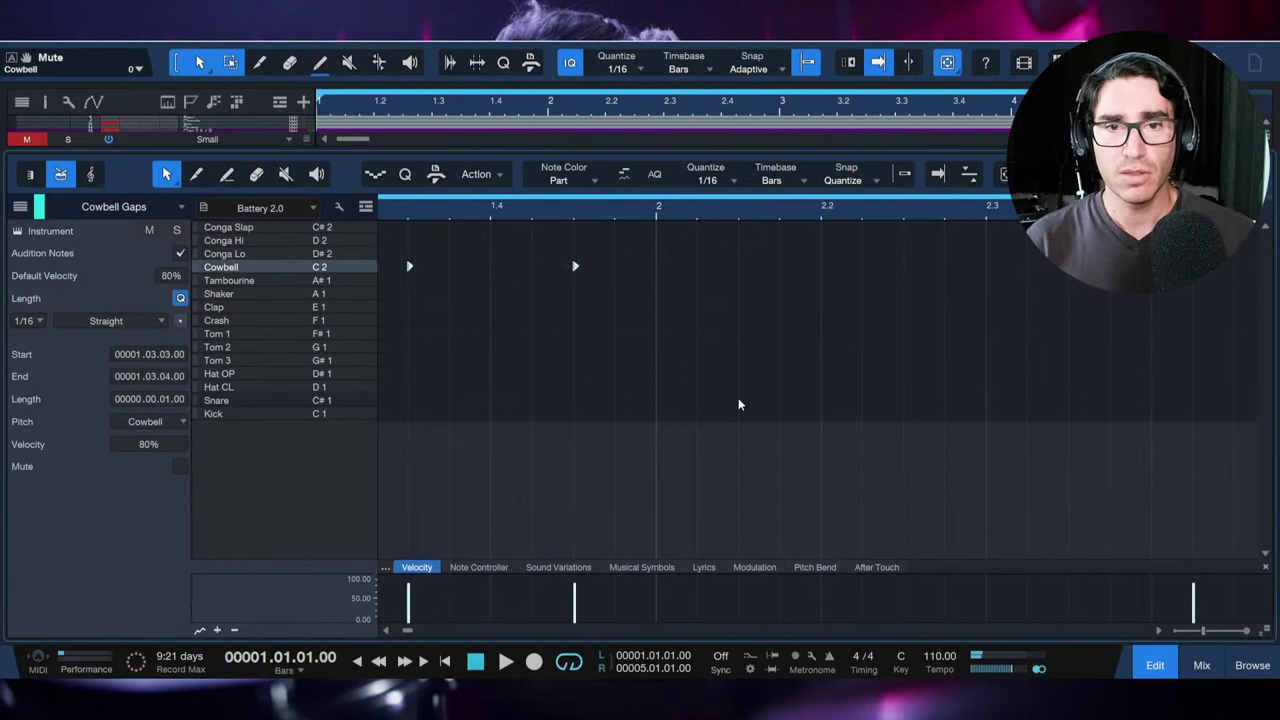
key("alt+Right")
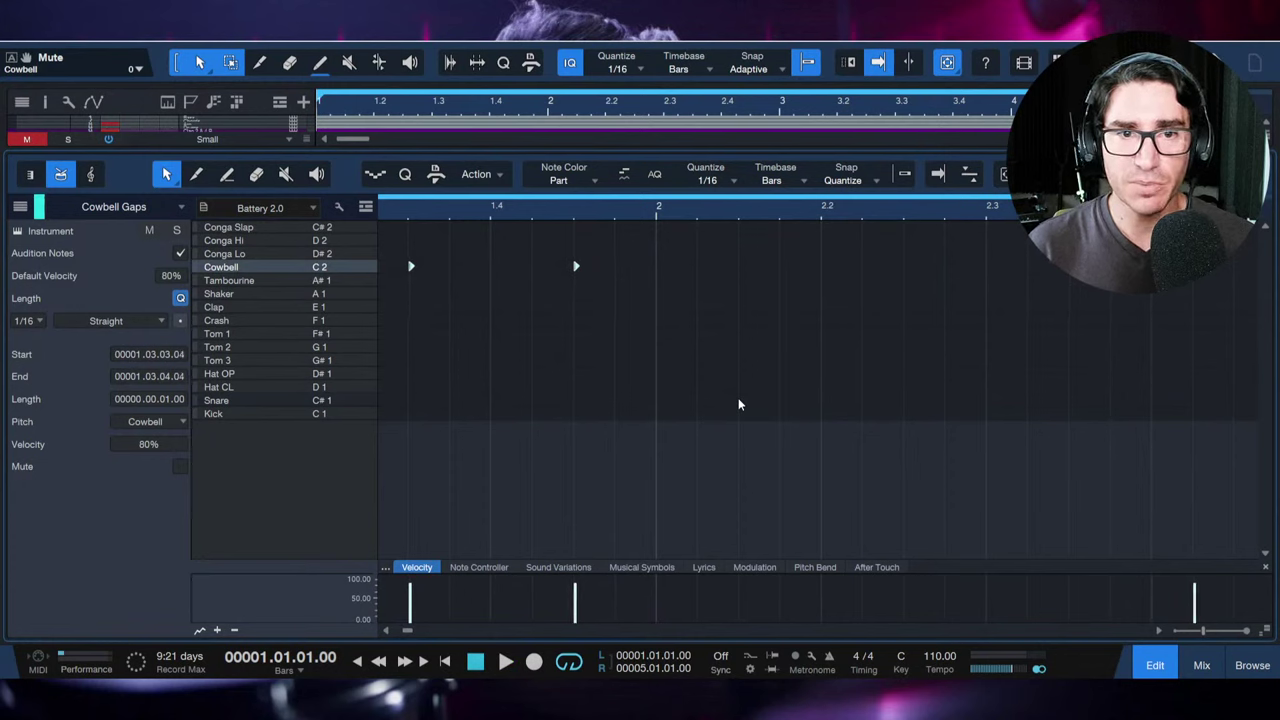
key("alt+Right")
key("alt+Right")
key("alt+Right")
key("alt+Right")
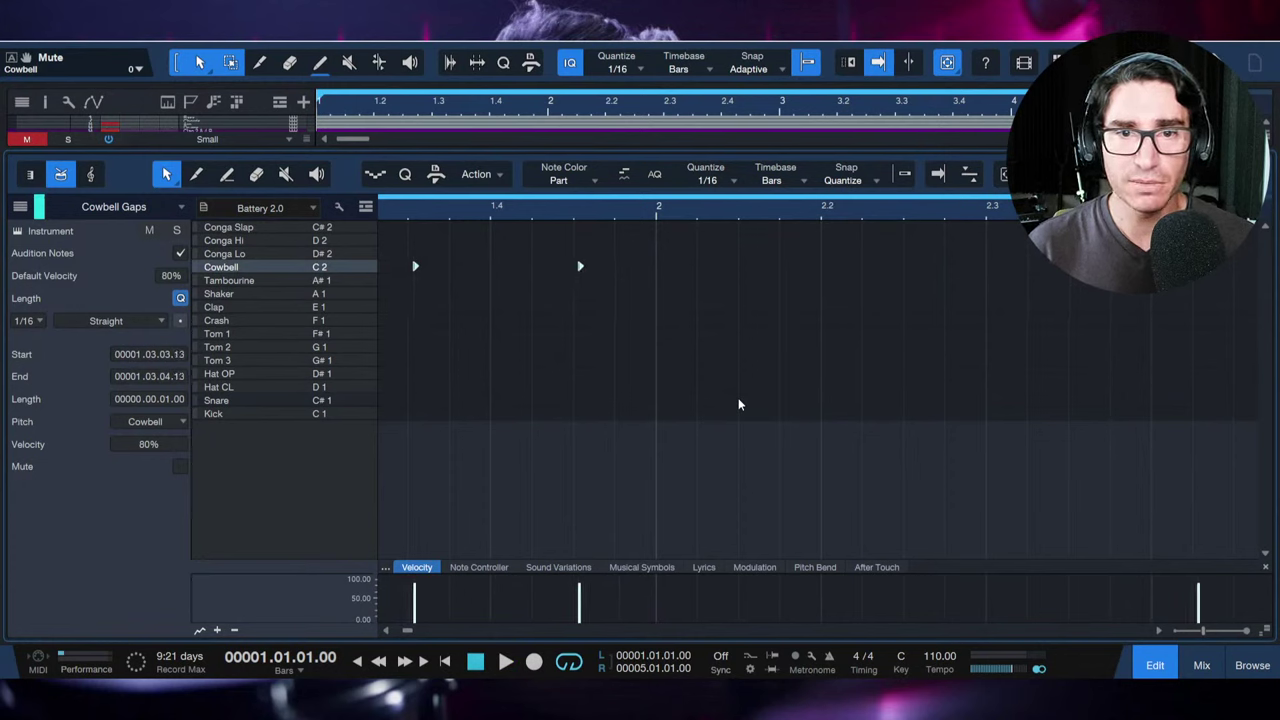
key("space")
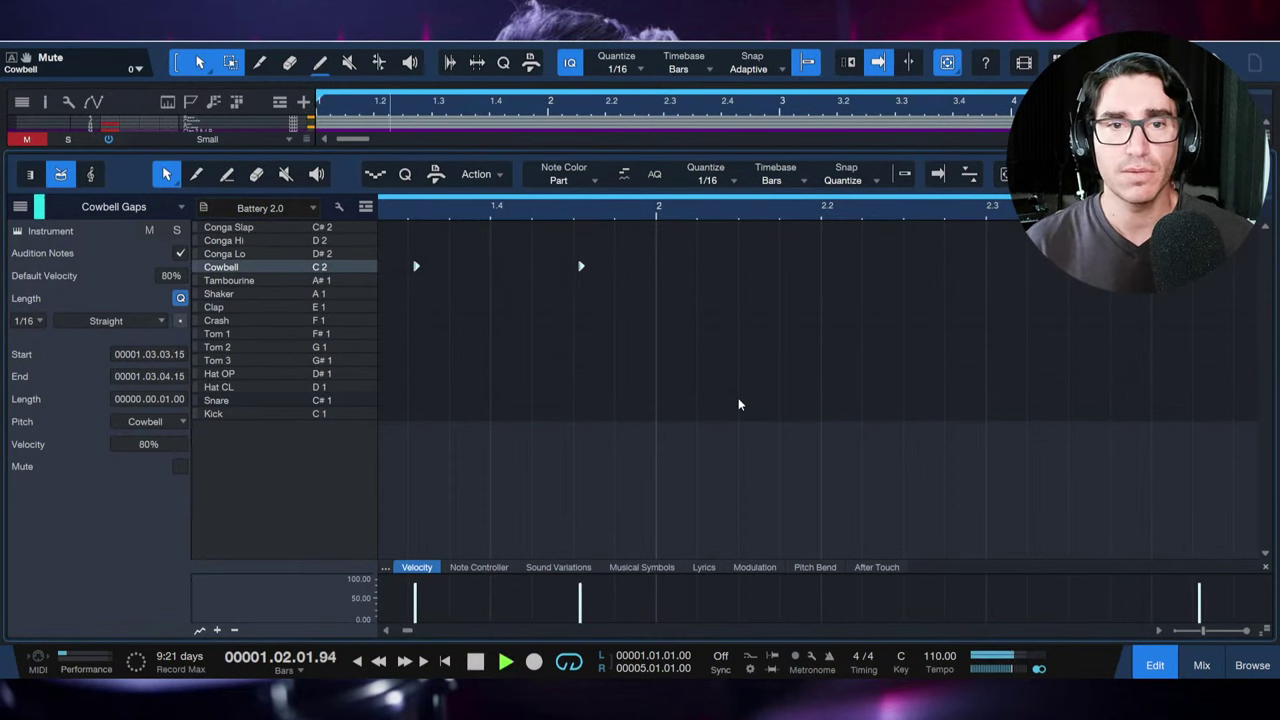
key("comma")
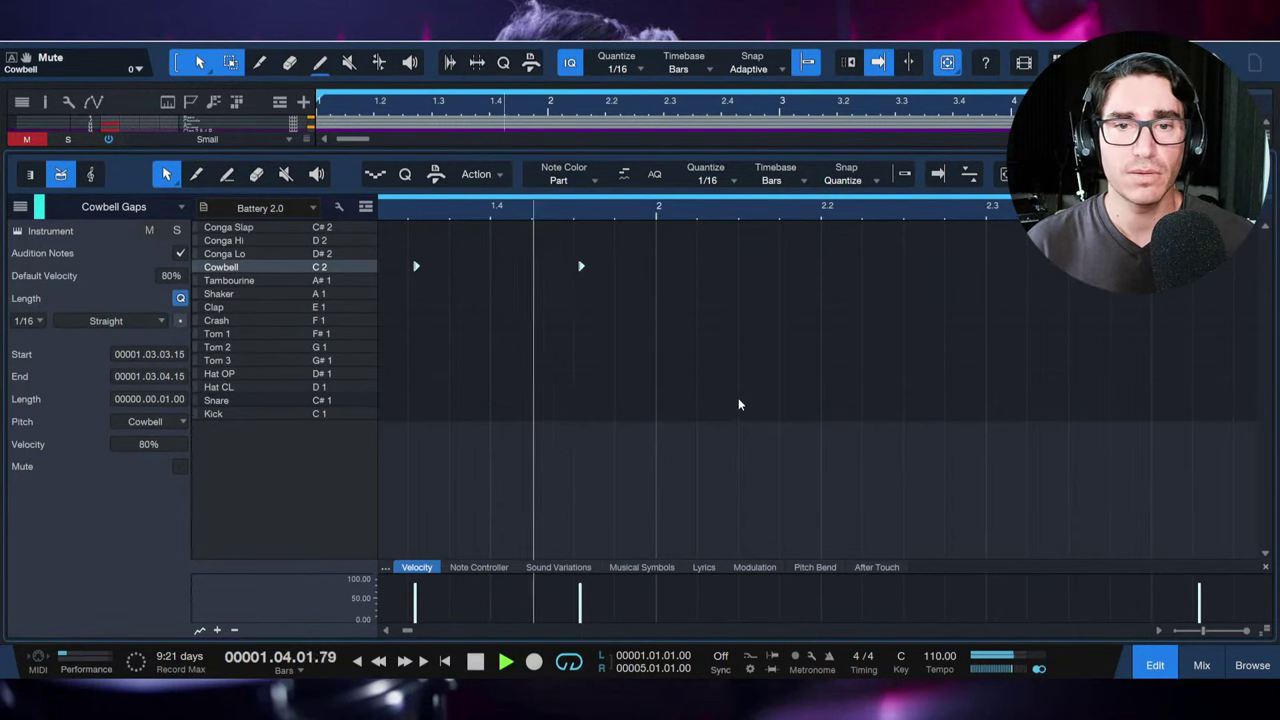
Step: Try a later cowbell timing with the first note starting at 1.03.03.23, and play the loop
key("space")
key("alt+Right")
key("alt+Right")
key("alt+Right")
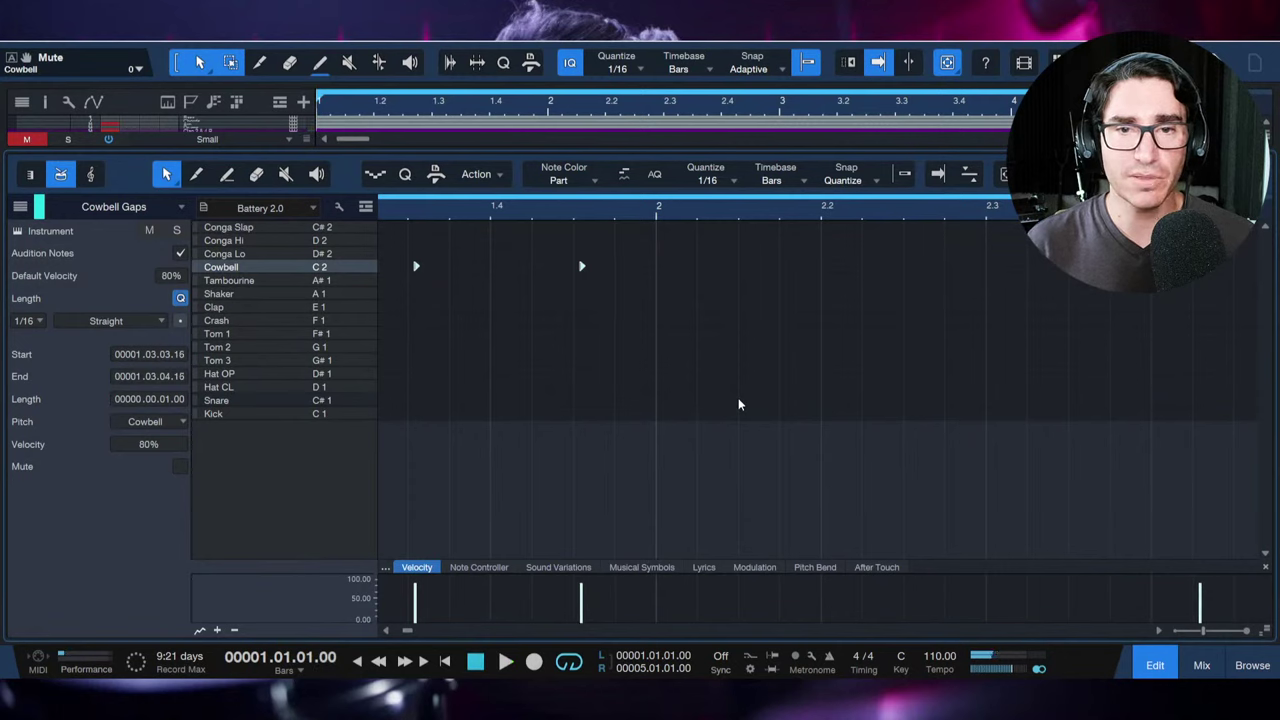
key("space")
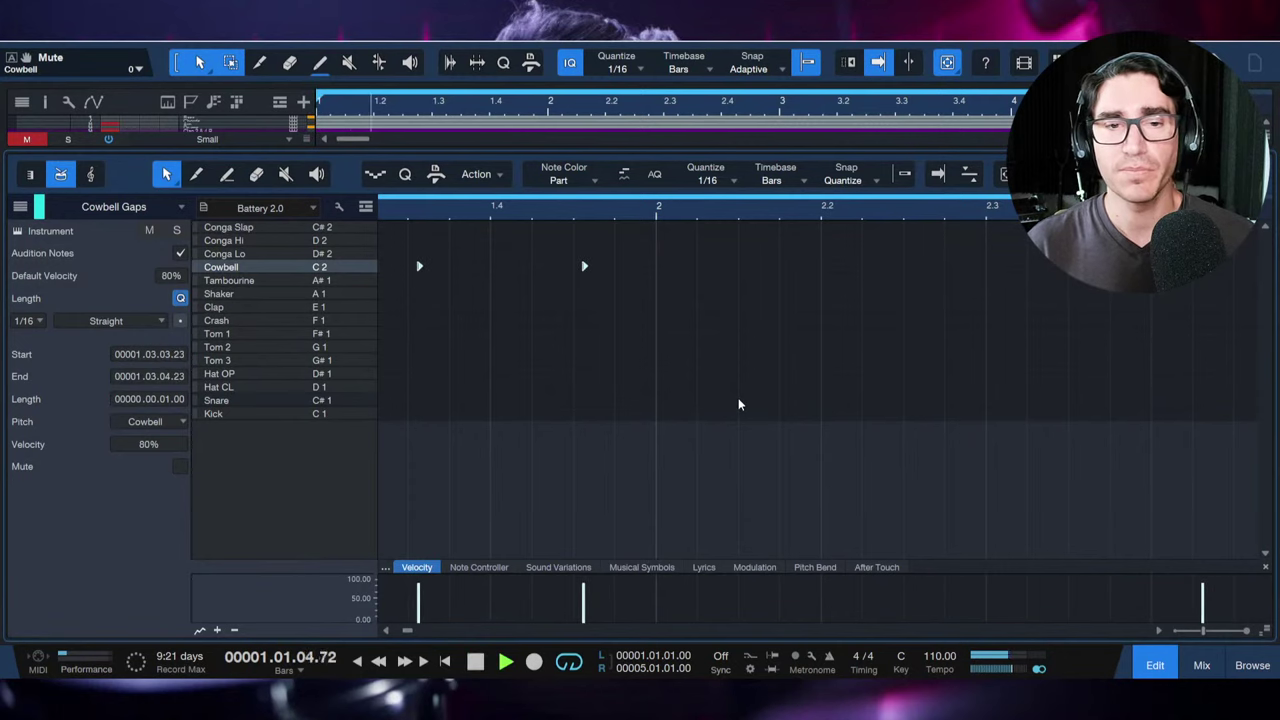
key("space")
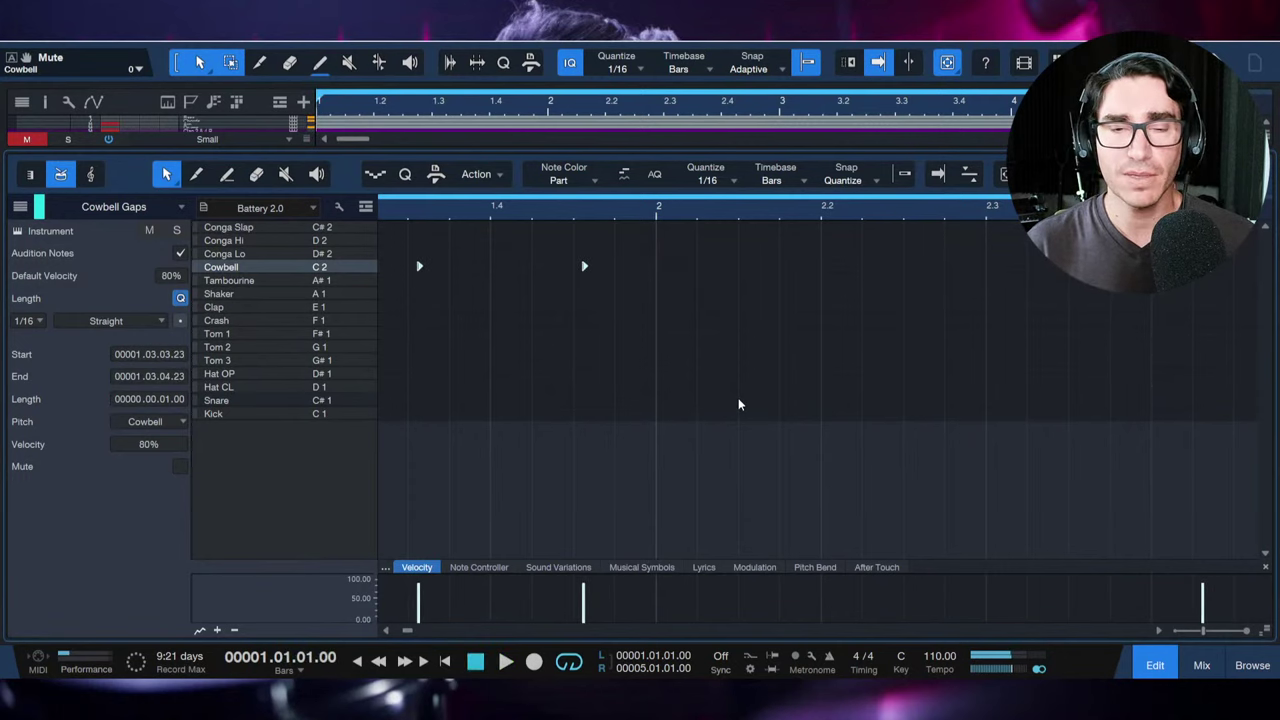
Step: Nudge the cowbell notes back earlier to a start of 1.03.03.15 and play the loop again
key("alt+Left")
key("alt+Left")
key("alt+Left")
key("alt+Left")
key("alt+Left")
key("alt+Left")
key("alt+Left")
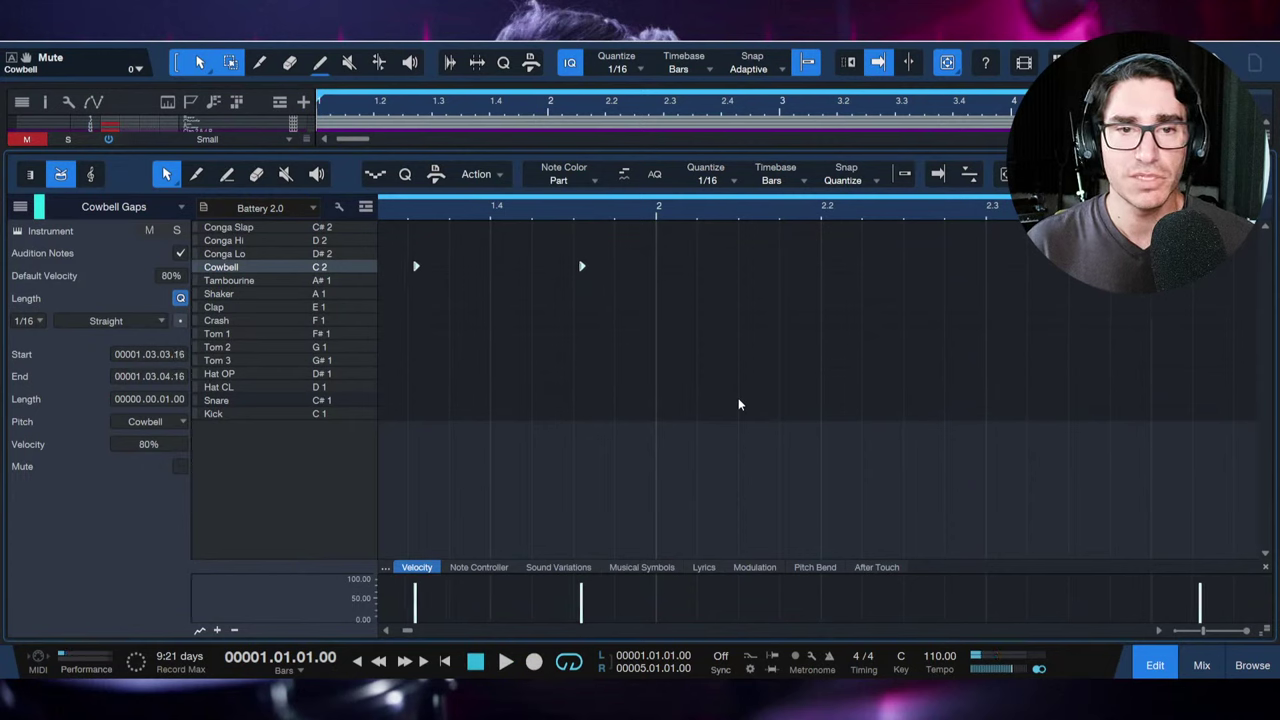
key("alt+Right")
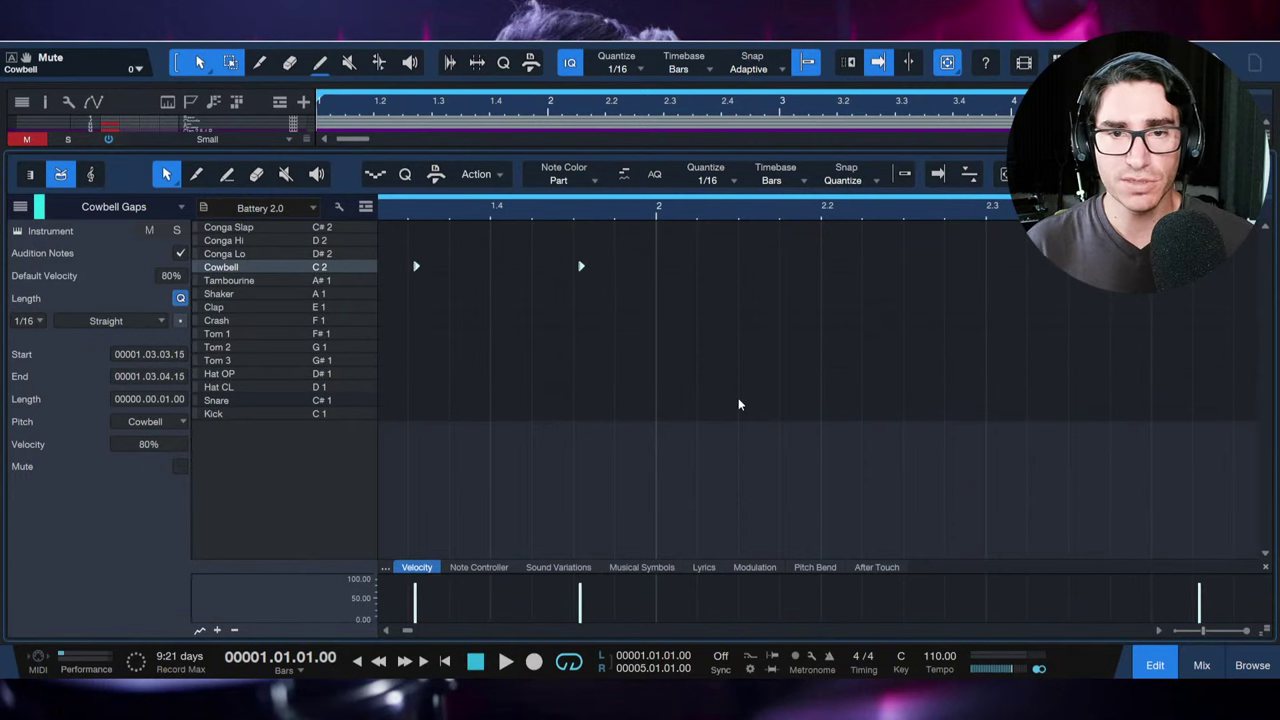
key("space")
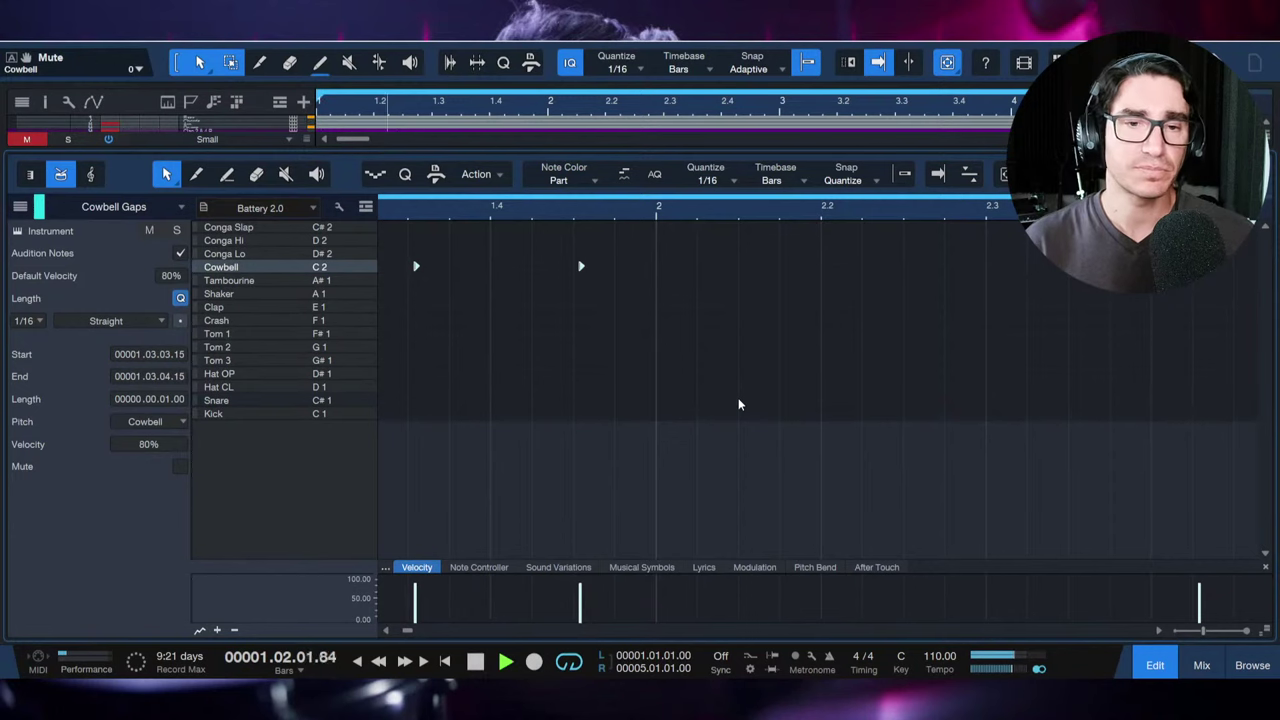
key("space")
Step: Nudge the cowbell notes to a start of 1.03.03.12, check playback, and return to the arrangement with snapping turned back on
key("alt+Left")
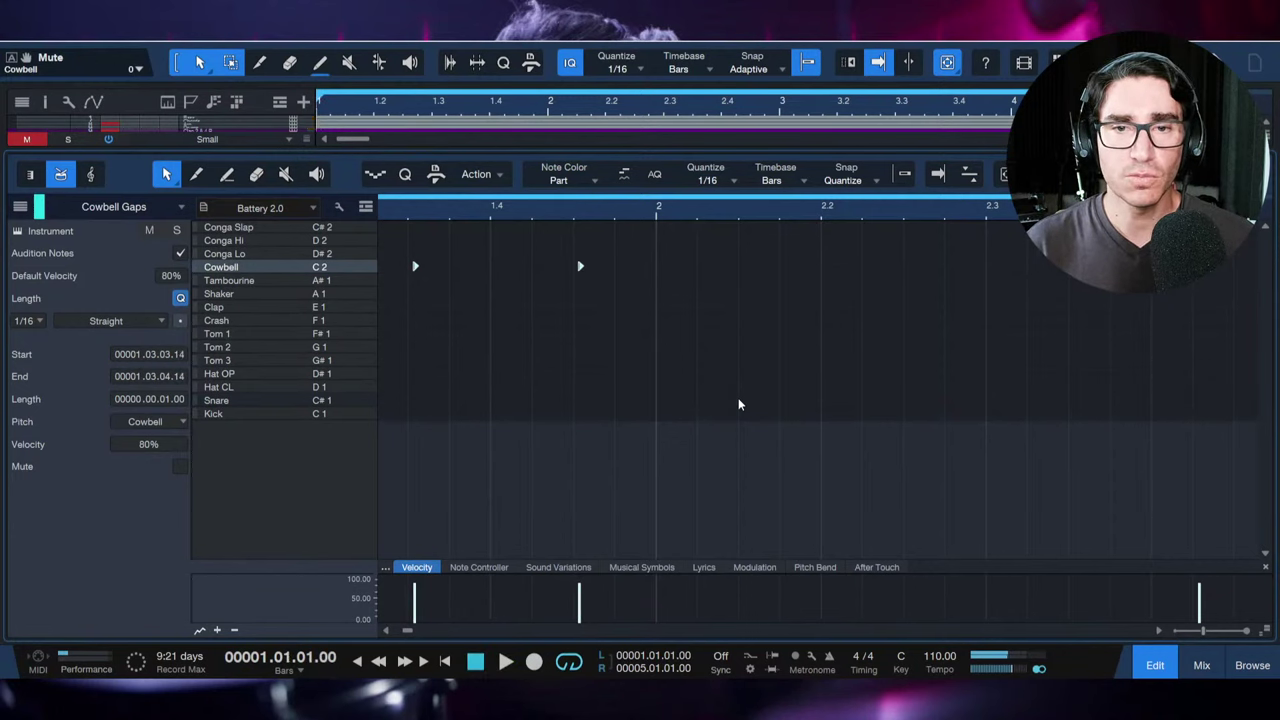
key("space")
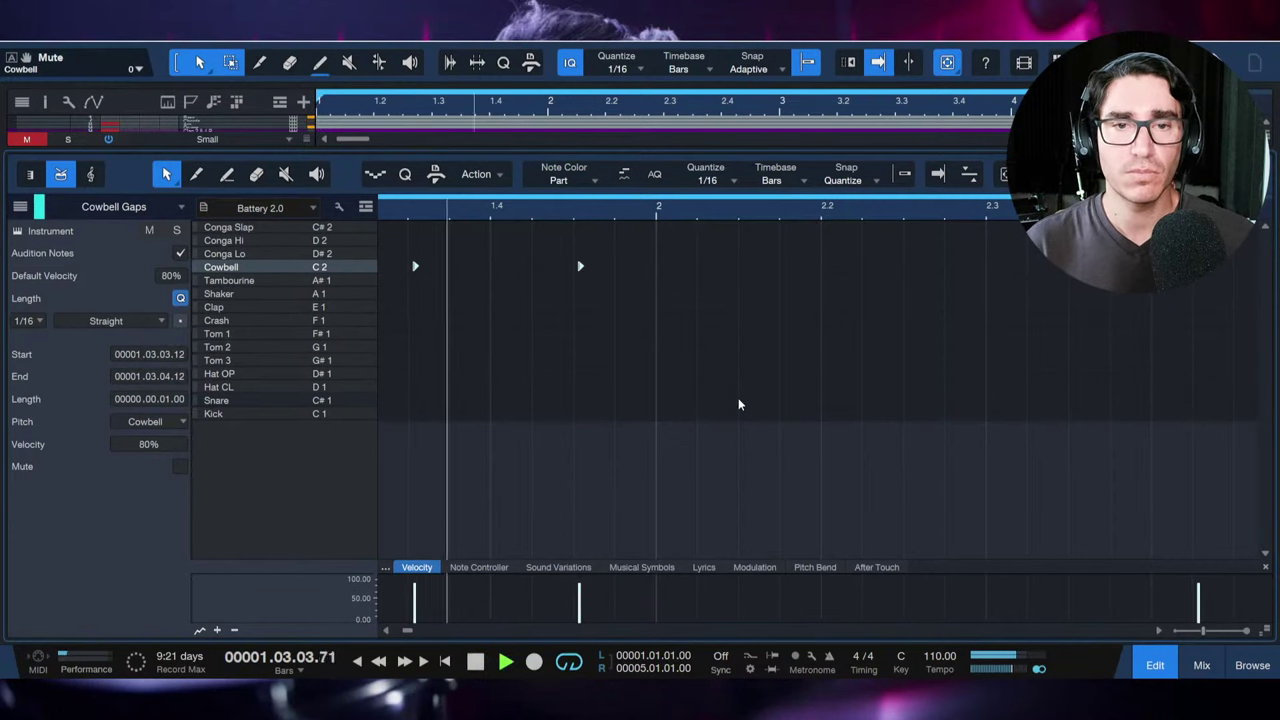
key("space")
key("n")
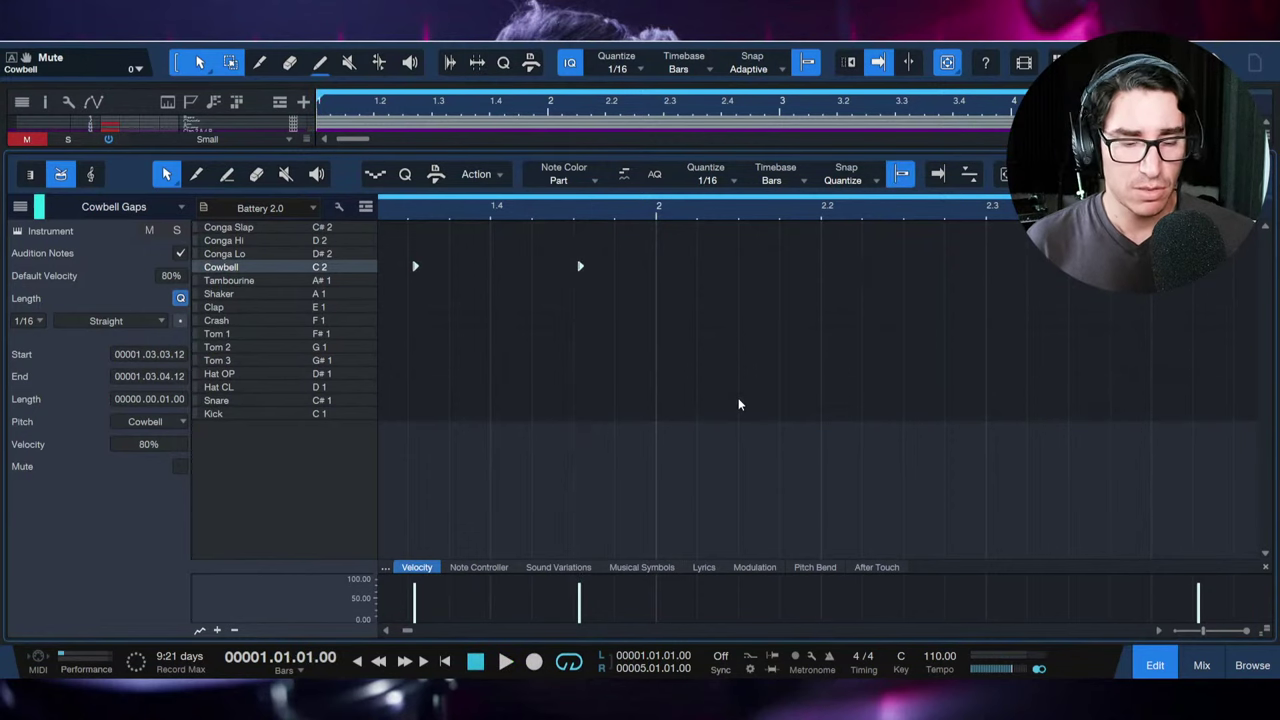
key("F2")
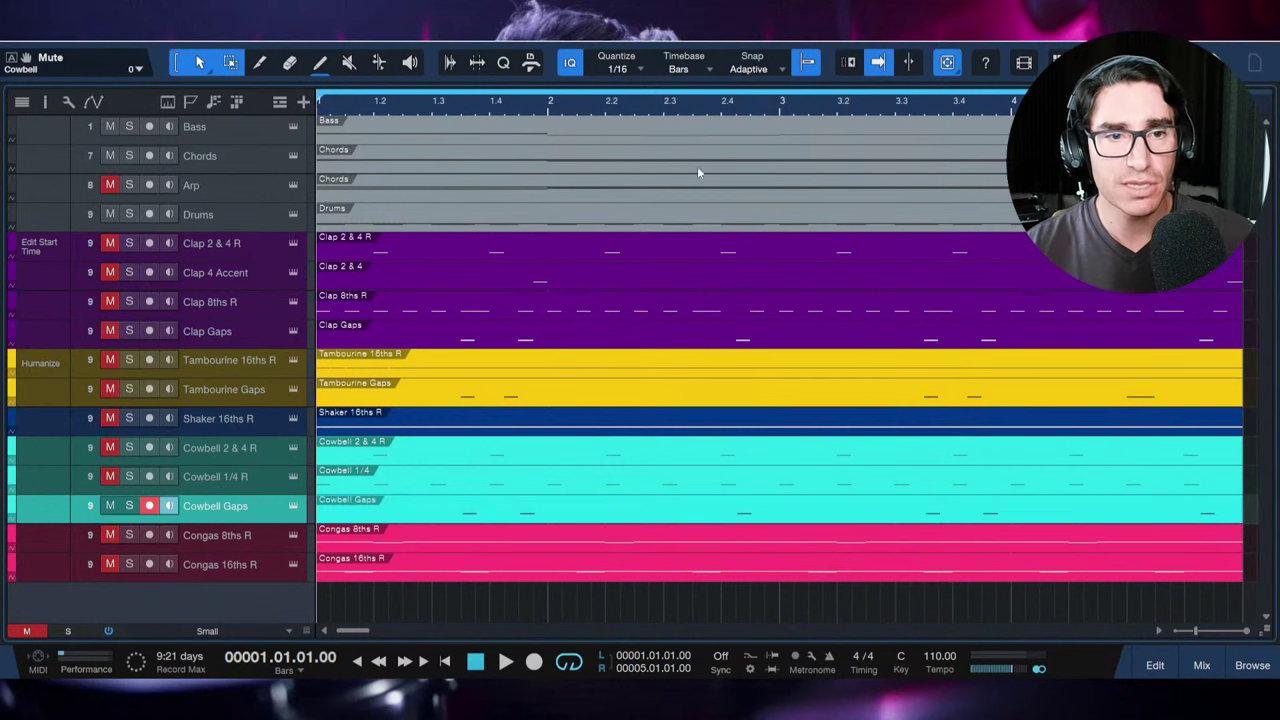
Step: Open the Drums Battery instrument and preview the Clap, Cabasa and Shaker Linn9000 samples
left_click(293, 302)
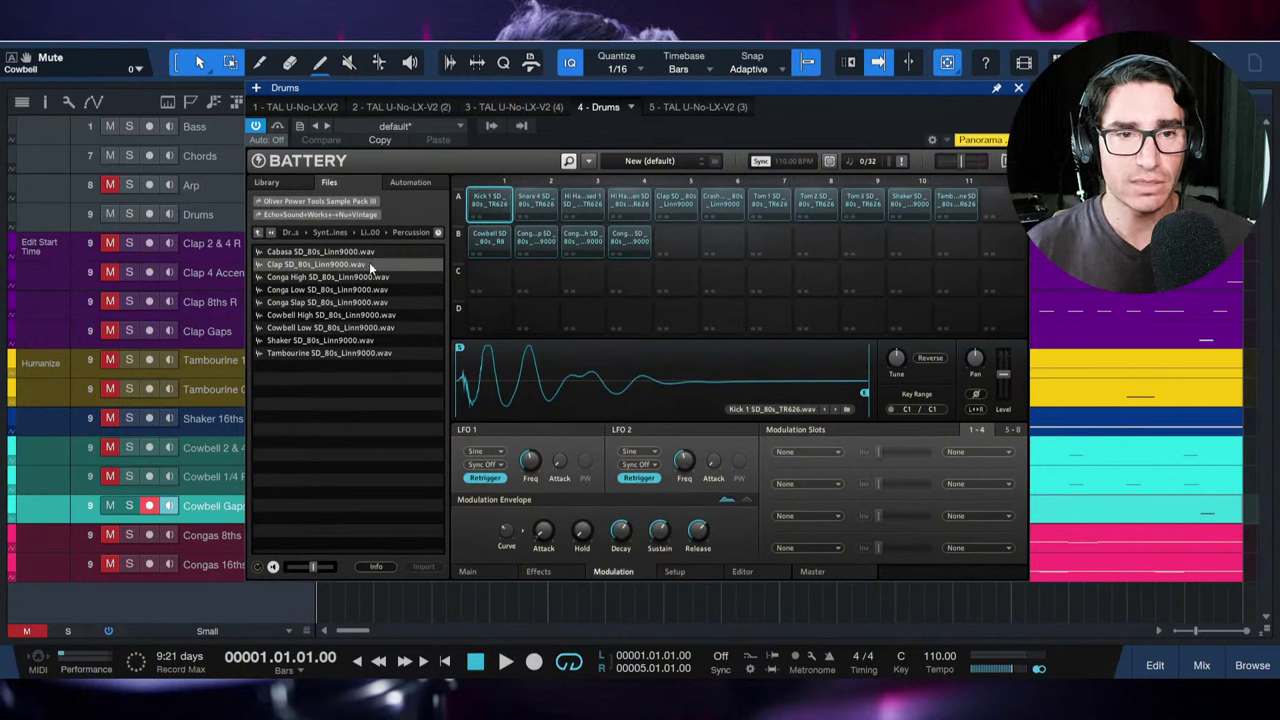
left_click(334, 267)
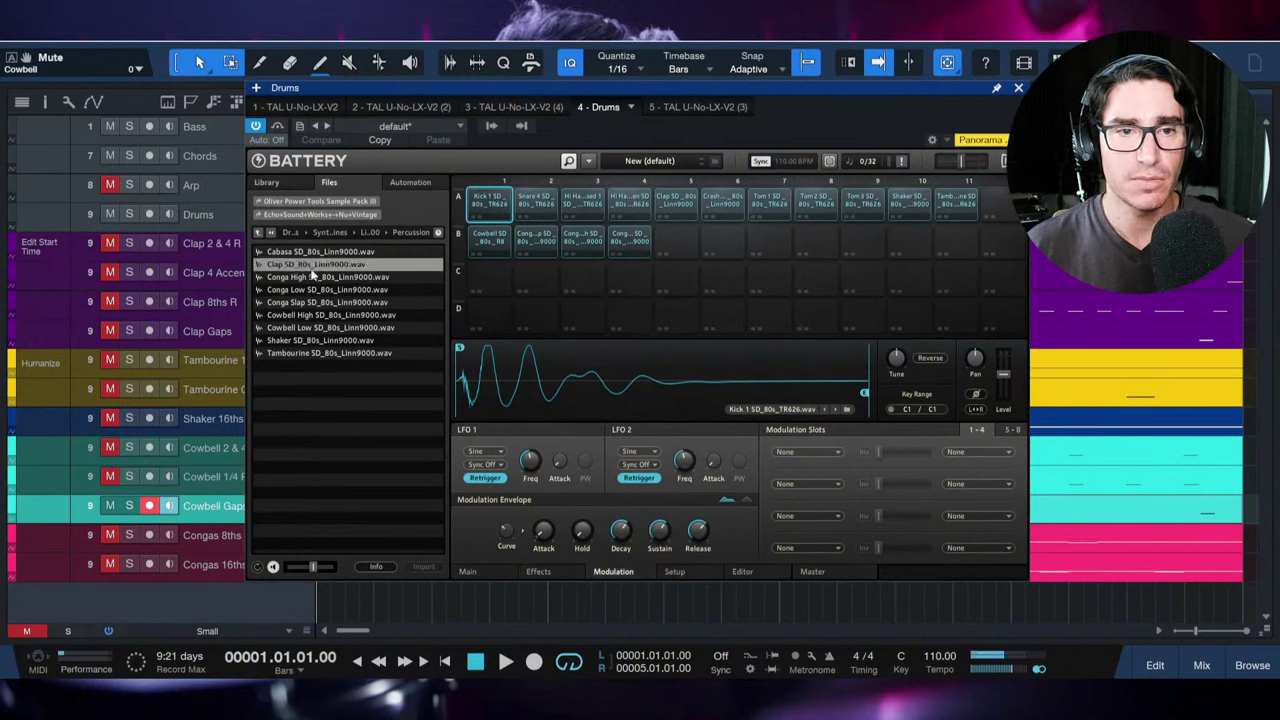
left_click(297, 253)
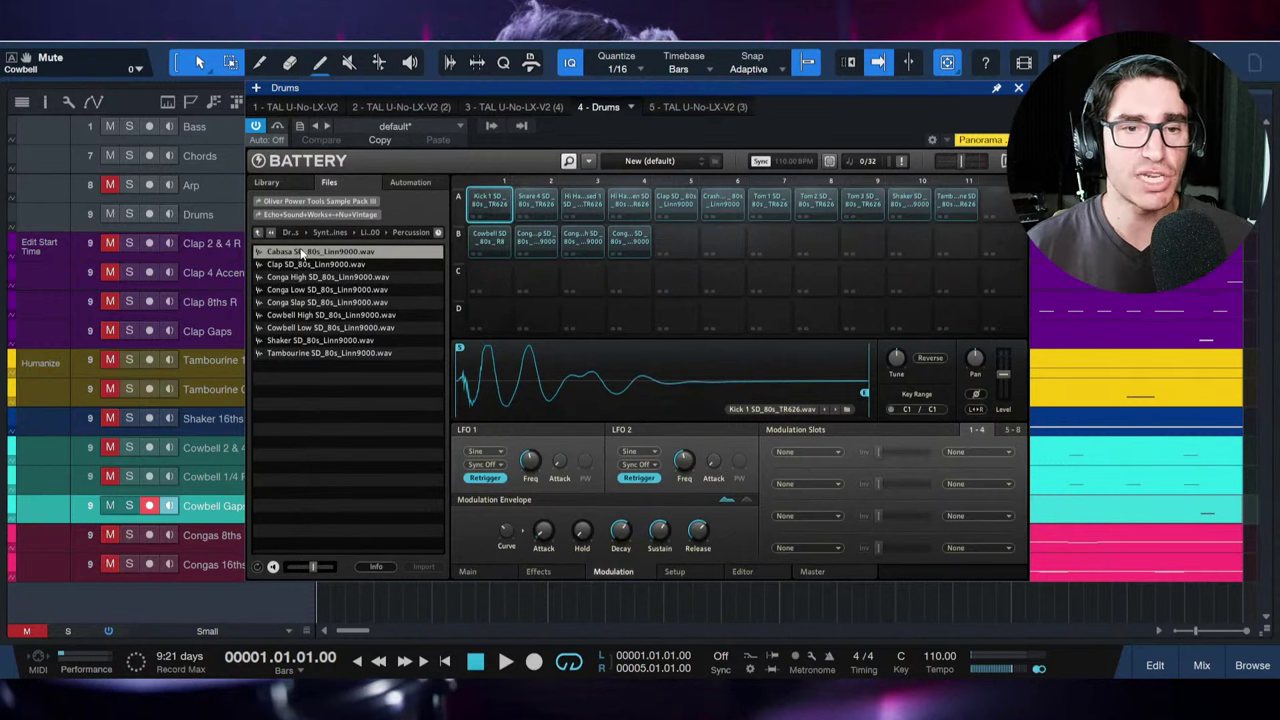
left_click_drag(412, 110, 490, 109)
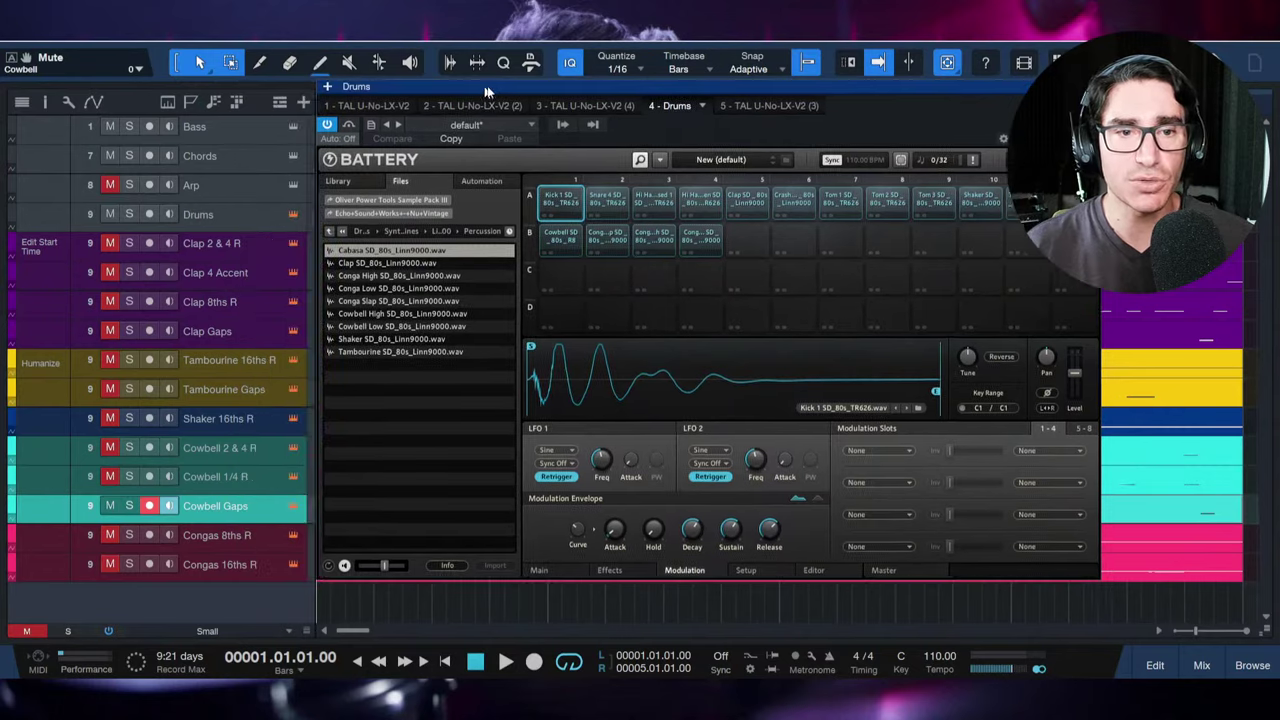
left_click(378, 341)
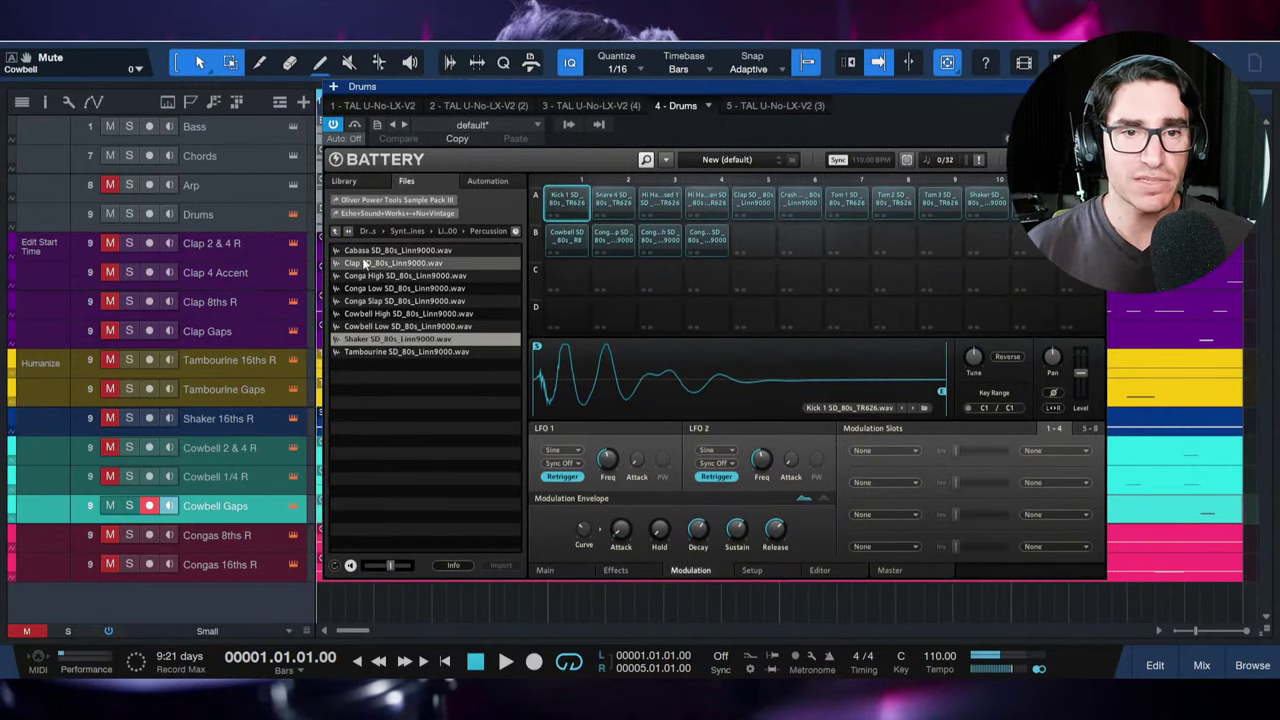
Step: Preview the Cabasa sample and compare the Cowbell High and Cowbell Low samples of the Linn9000
left_click(366, 251)
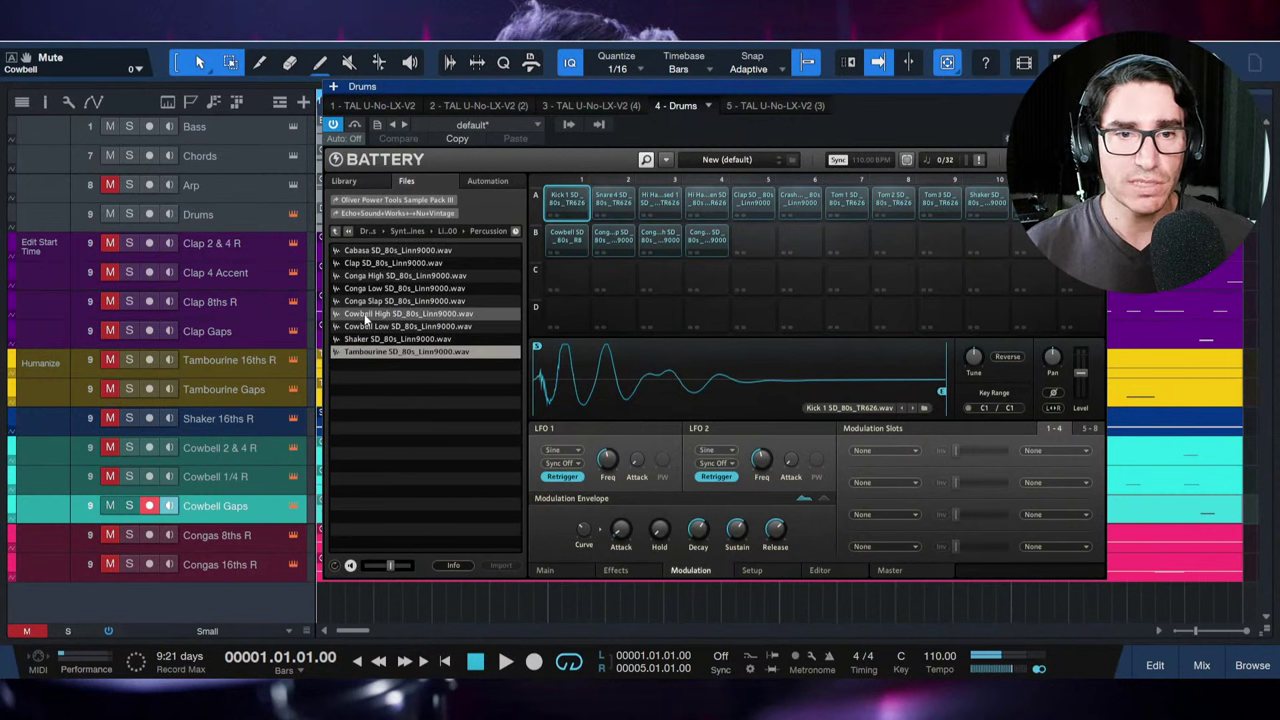
left_click(366, 328)
left_click(367, 315)
left_click(366, 326)
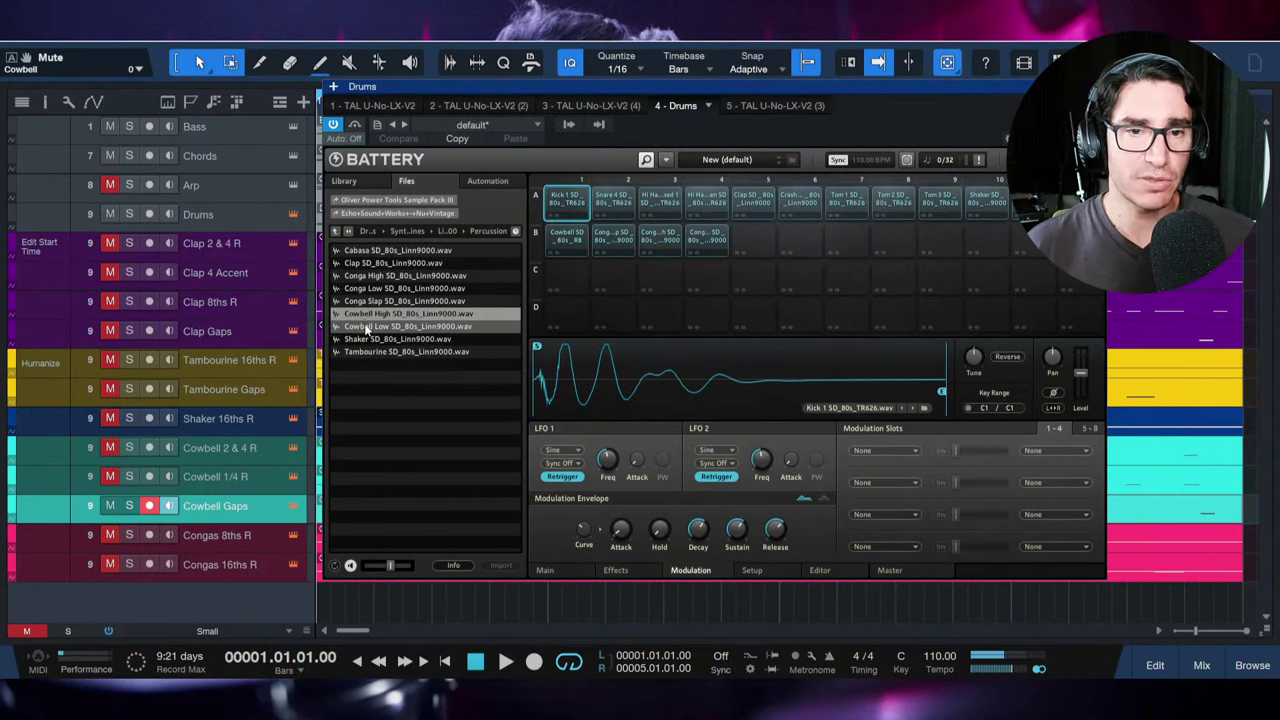
left_click(366, 314)
left_click(367, 328)
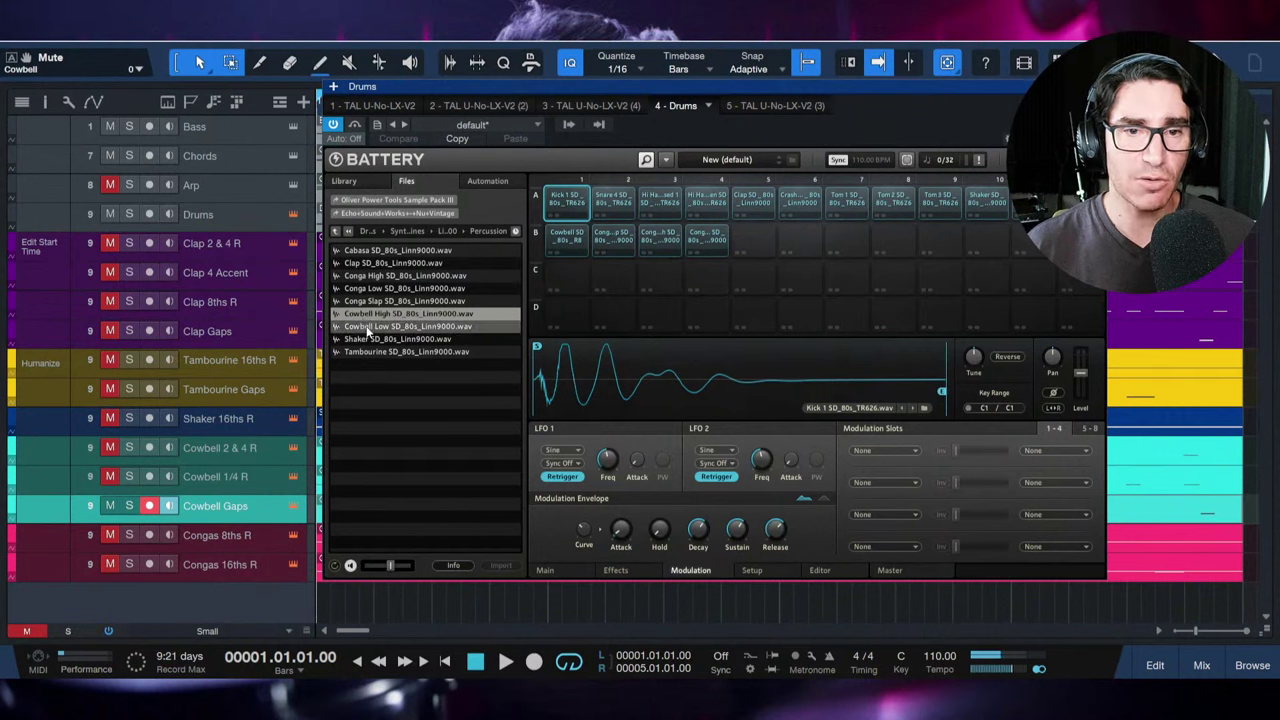
left_click(367, 328)
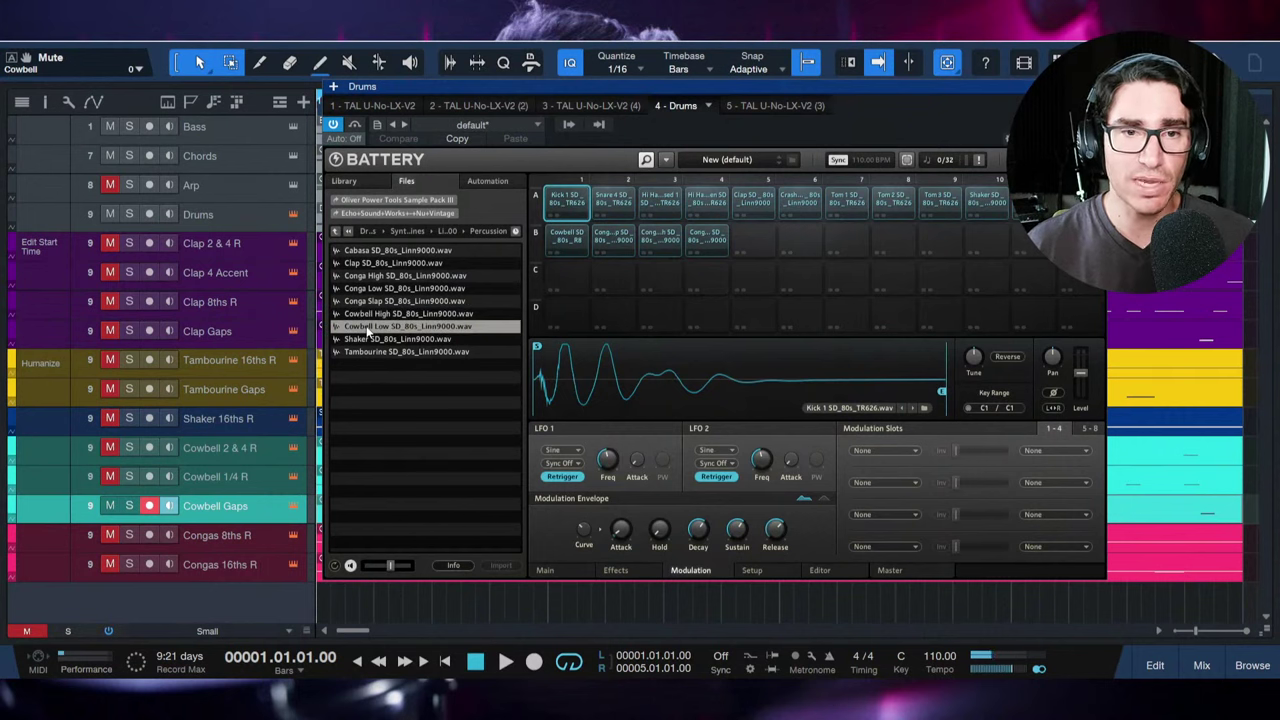
left_click(367, 314)
Step: Preview the Conga Slap, Conga Low and Conga High samples of the Linn9000
left_click(367, 301)
left_click(369, 288)
left_click(370, 277)
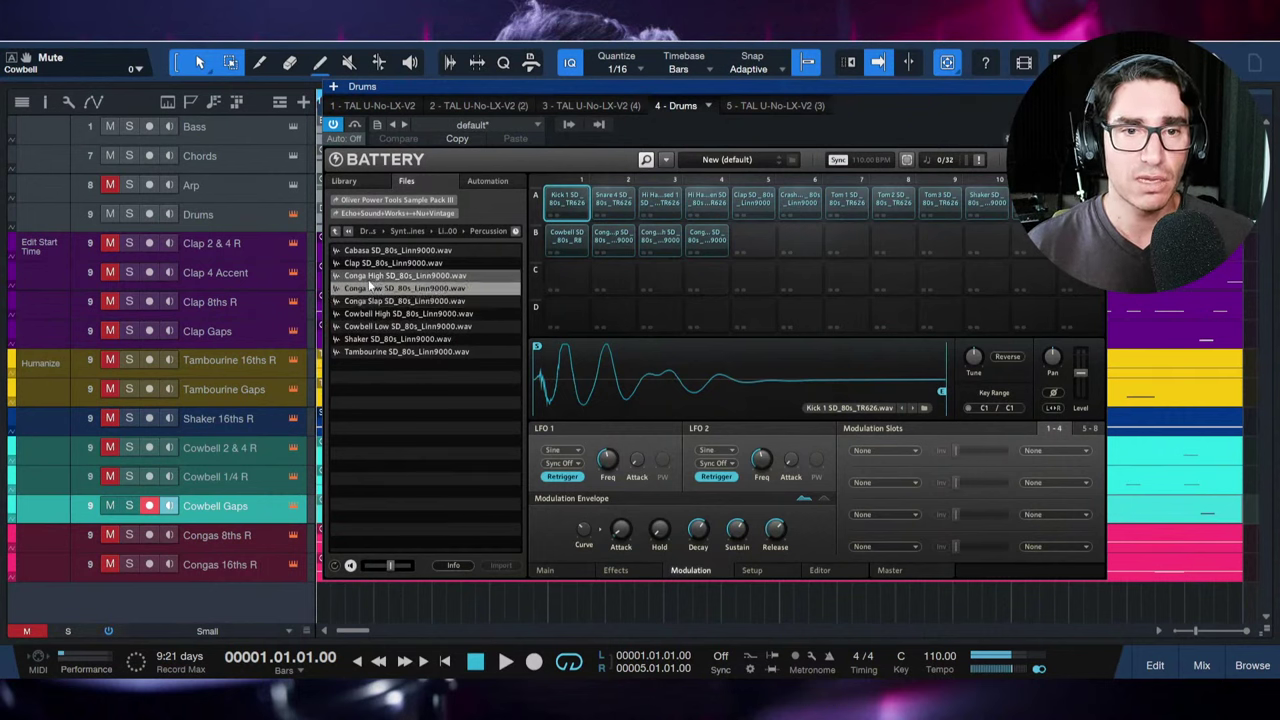
left_click(369, 288)
Step: Browse to the Yamaha RX5 percussion folder and preview its high and low Agogo Bell and Bongo samples
left_click(339, 233)
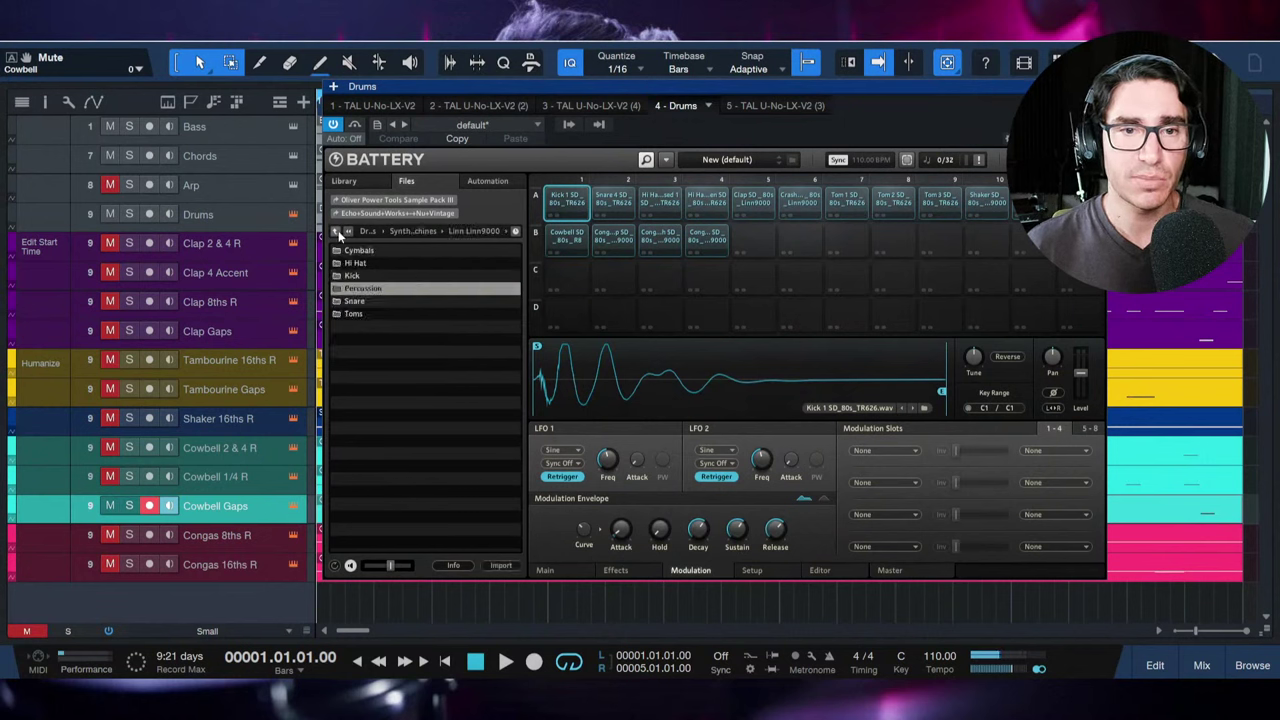
left_click(339, 233)
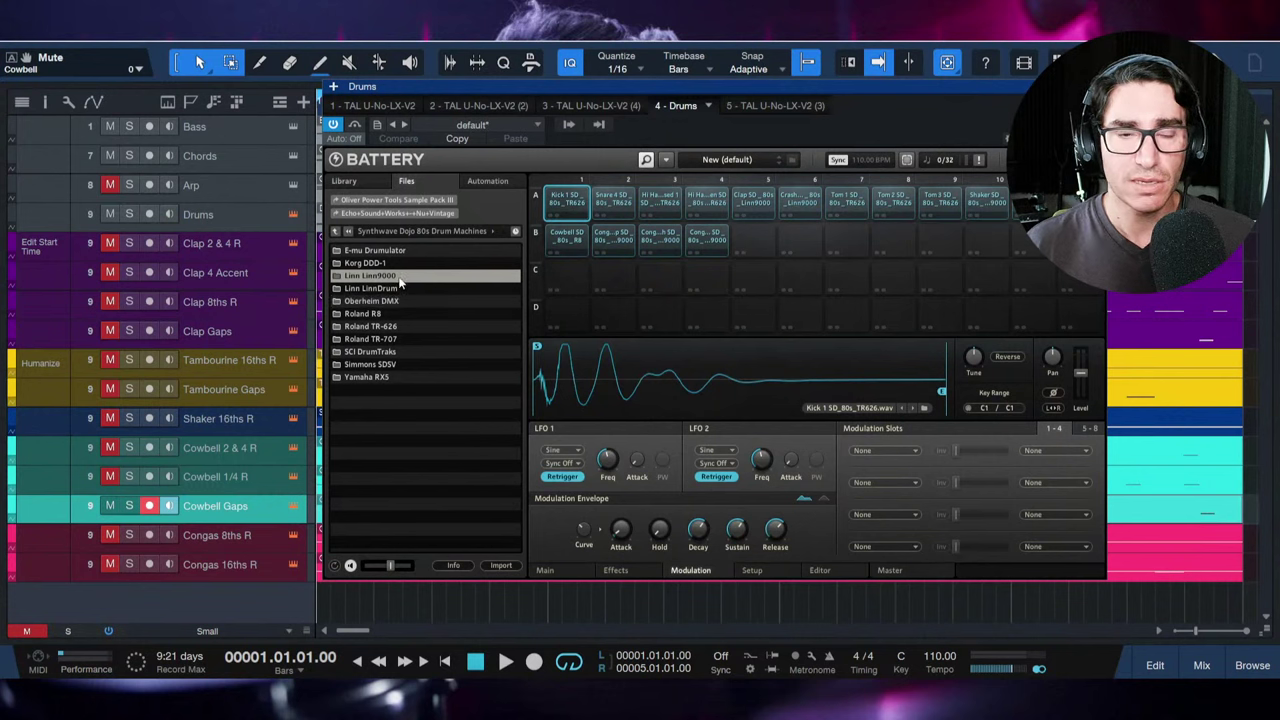
double_click(372, 378)
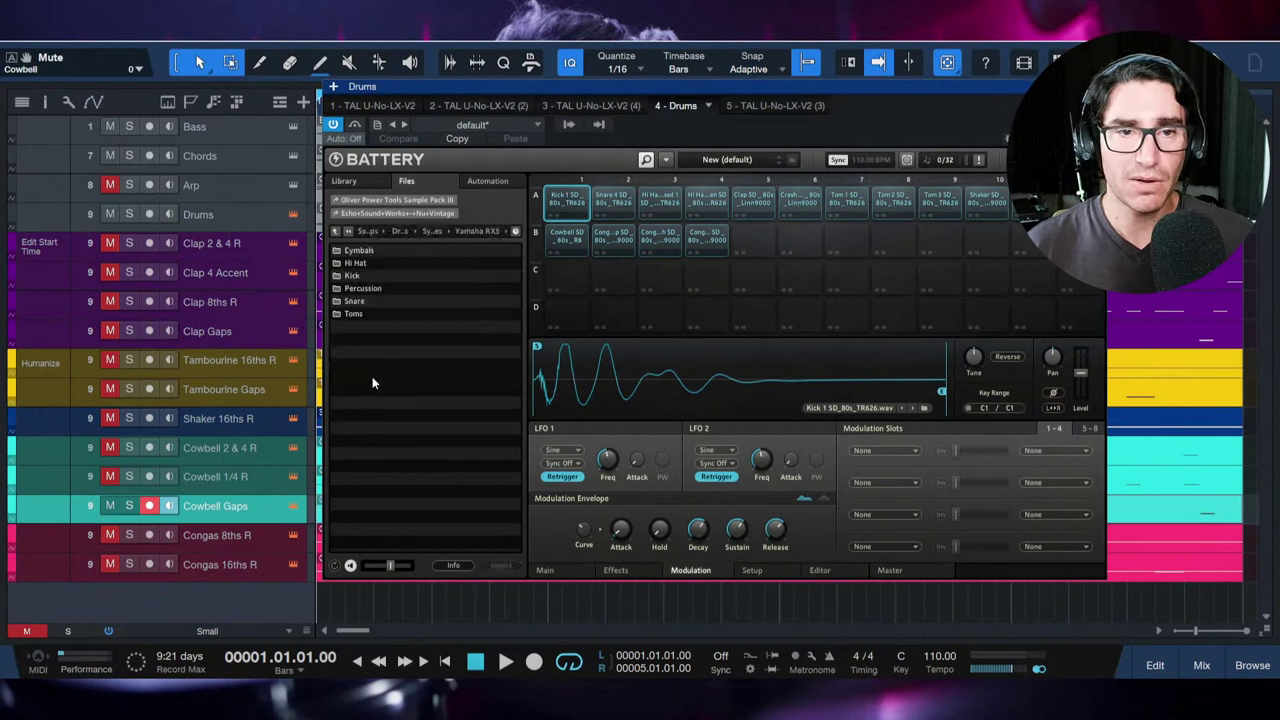
double_click(341, 290)
left_click(371, 251)
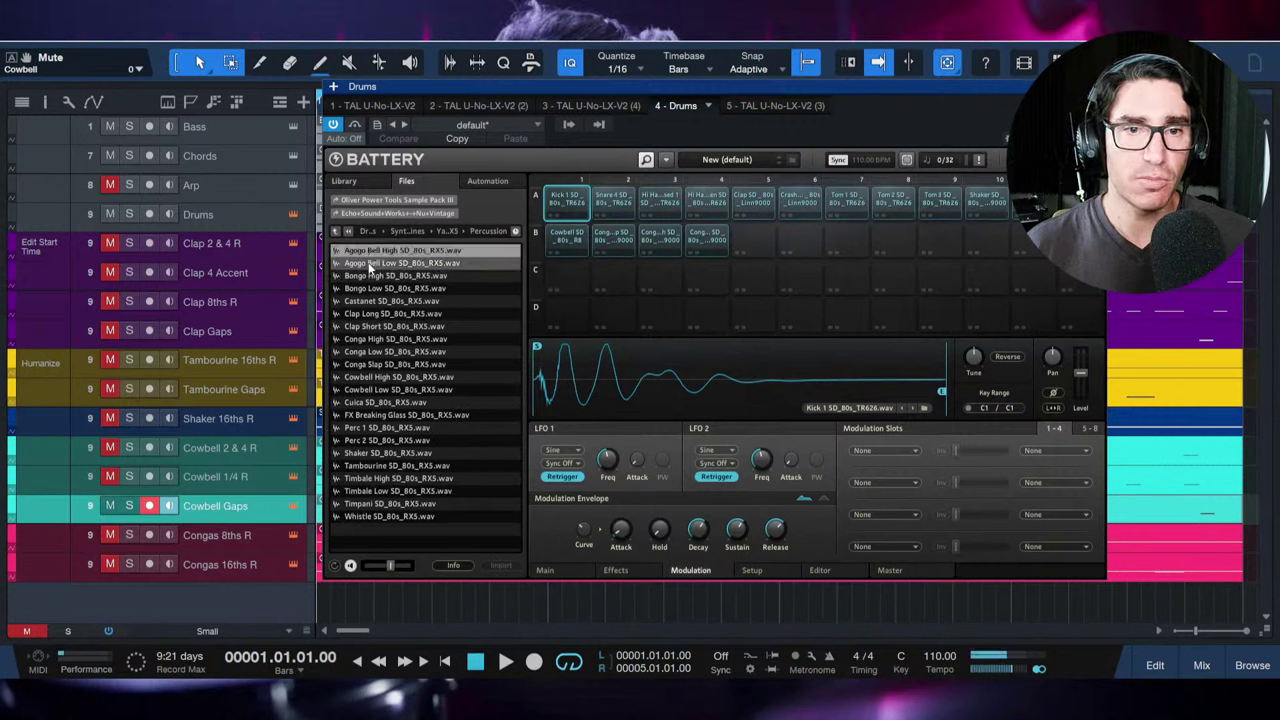
left_click(370, 265)
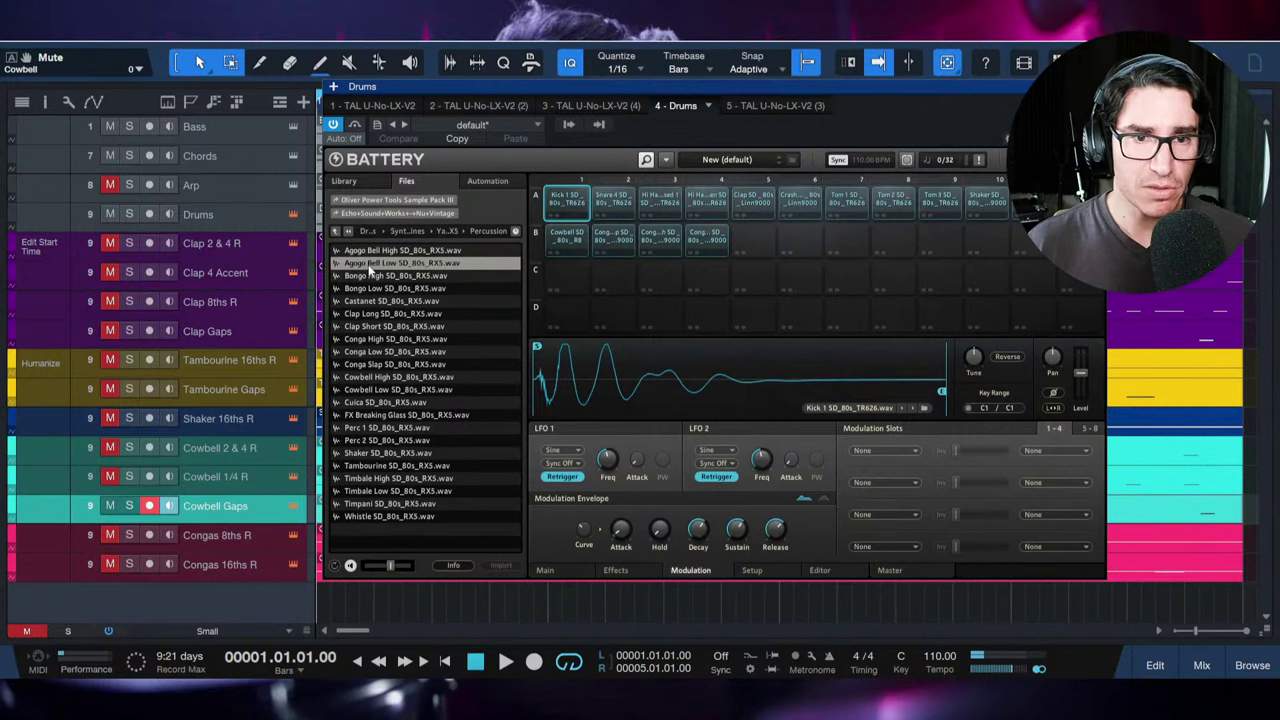
left_click(370, 275)
left_click(370, 288)
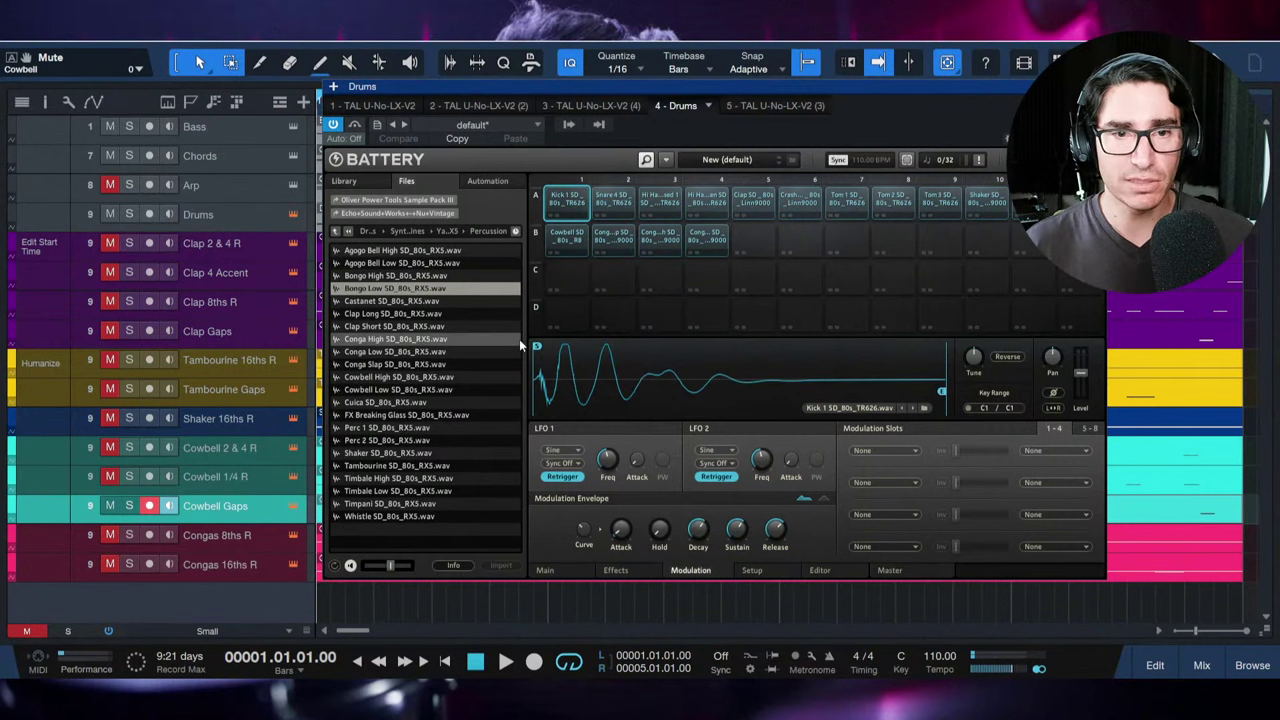
Step: Preview the RX5 Castanet, Clap Long, Cuica, Perc 1, Perc 2 and Shaker samples
left_click(386, 304)
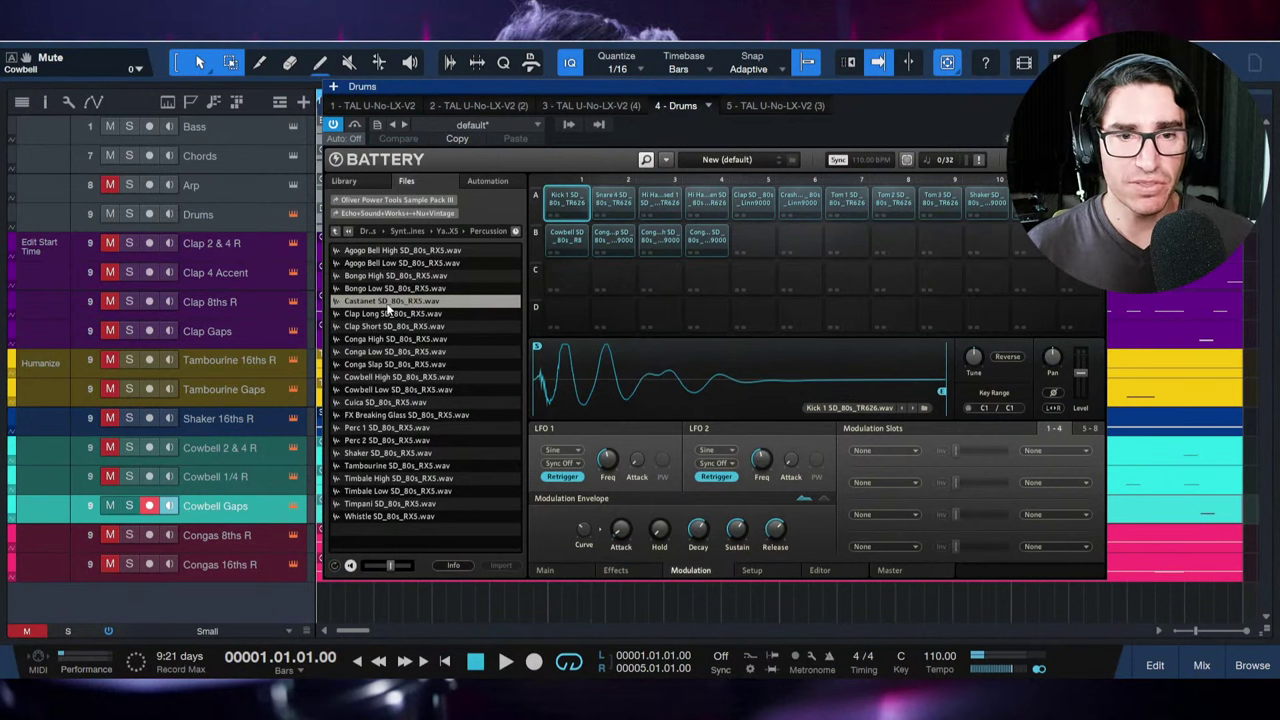
left_click(385, 313)
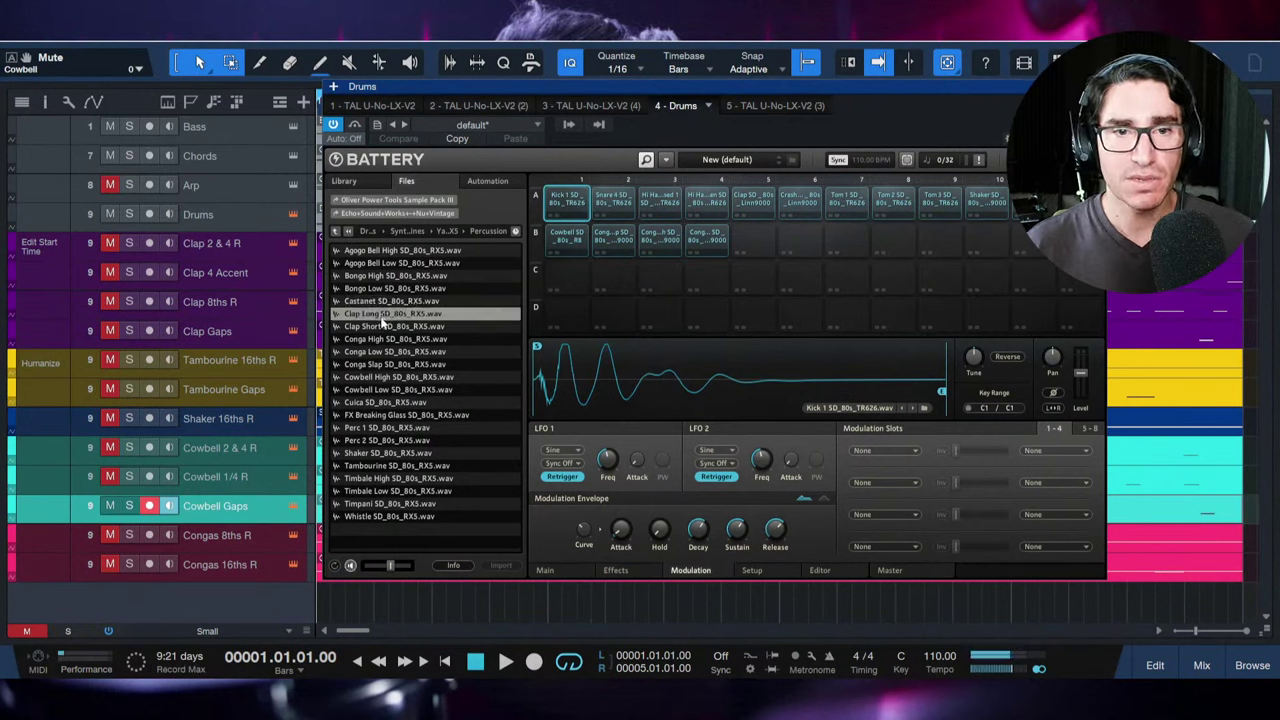
left_click(368, 402)
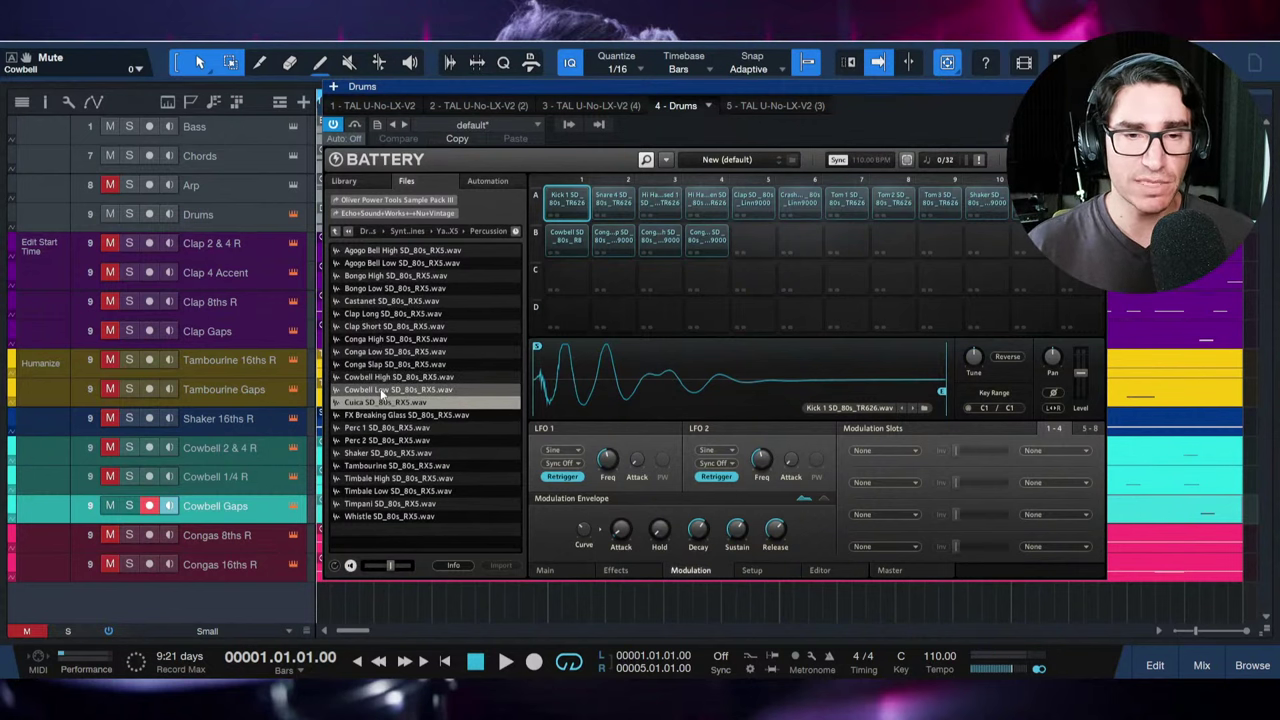
left_click(372, 428)
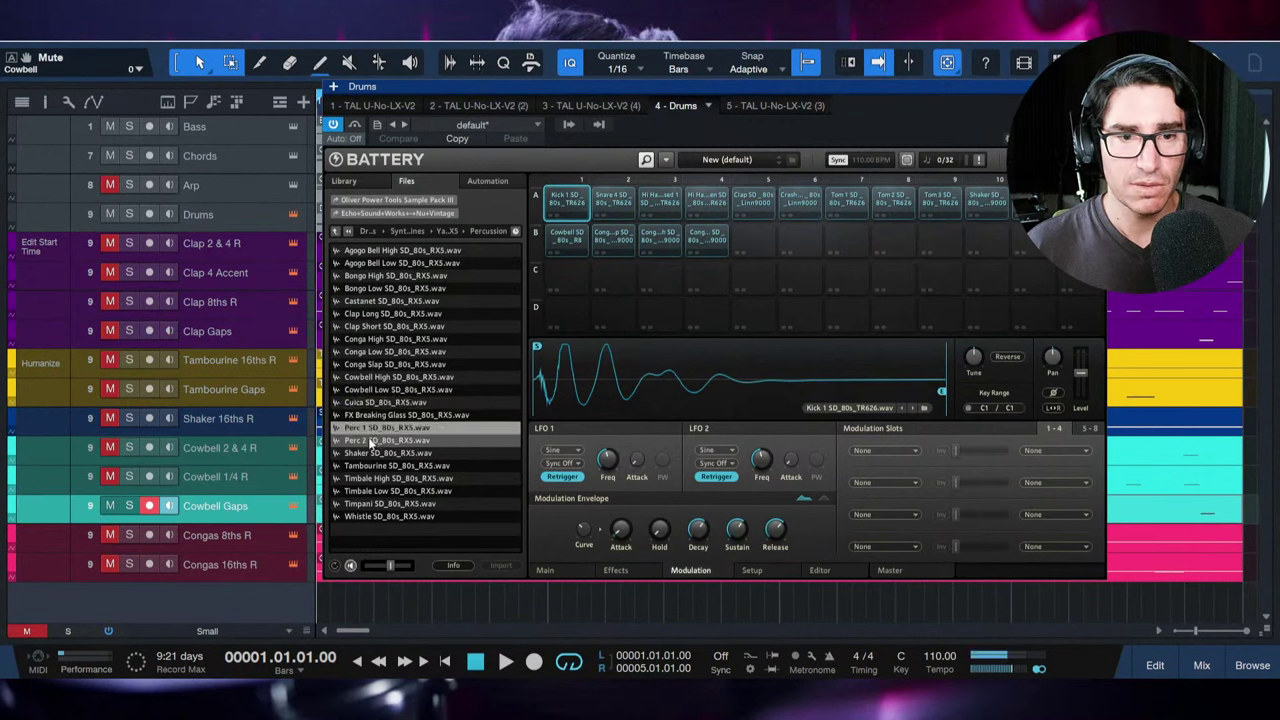
left_click(364, 439)
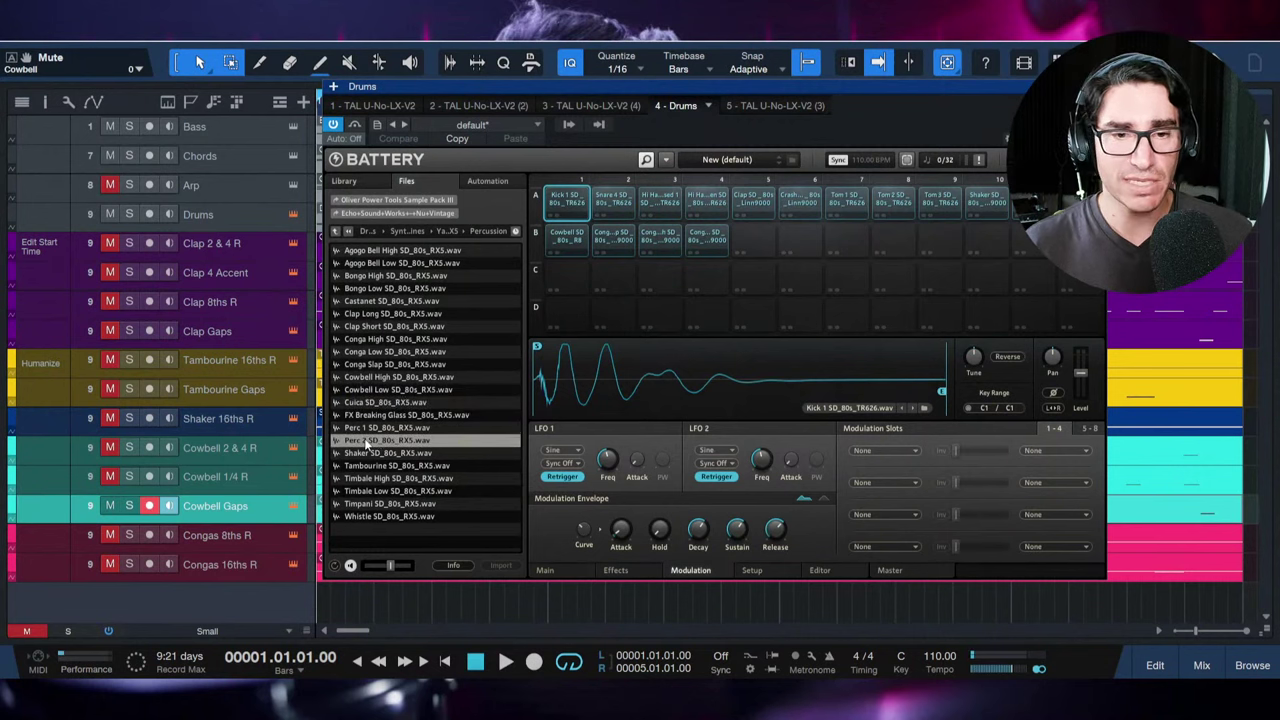
left_click(368, 454)
Step: Compare the RX5 Timbale High and Timbale Low samples, and preview the Bongo Low sample again
left_click(370, 478)
left_click(371, 491)
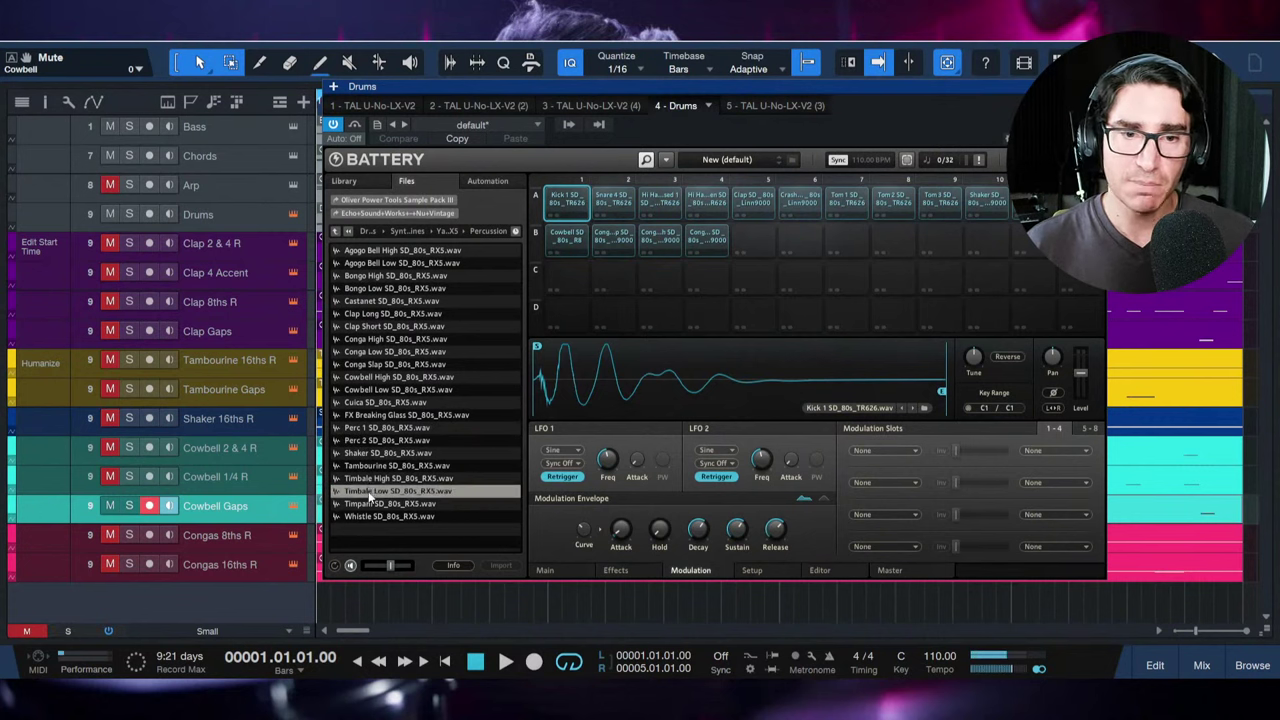
left_click(370, 479)
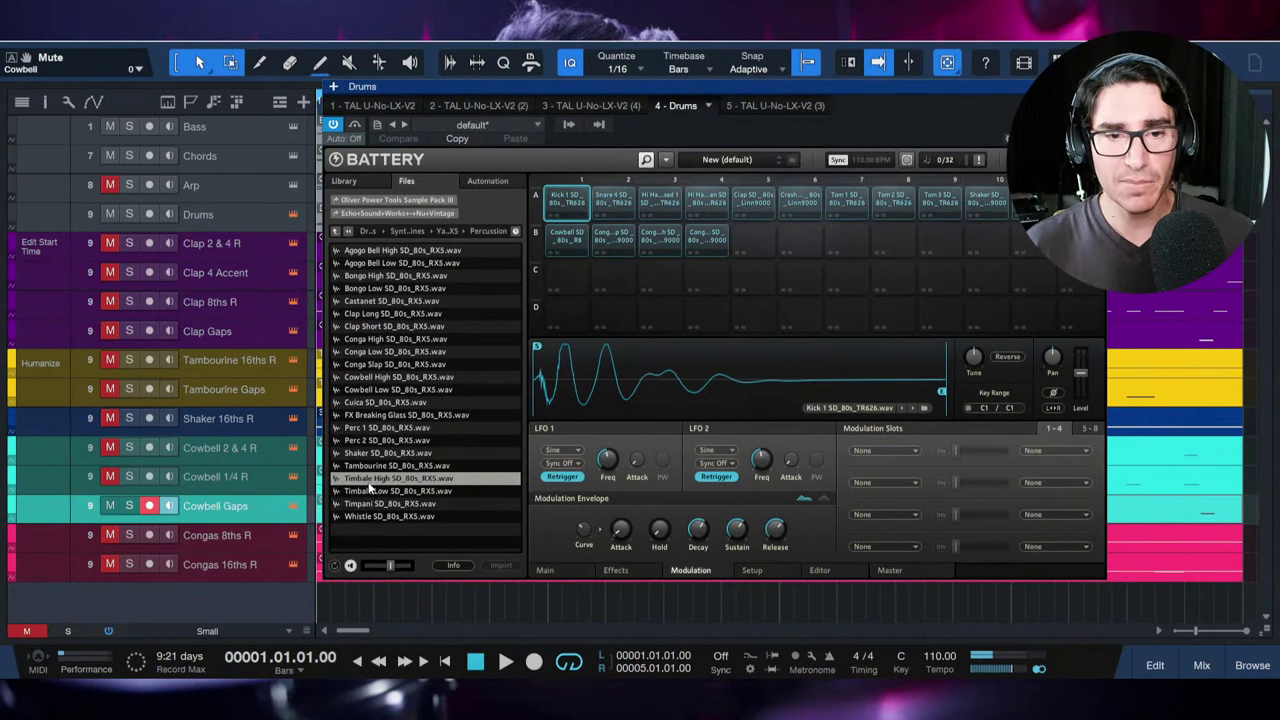
left_click(367, 488)
left_click(365, 478)
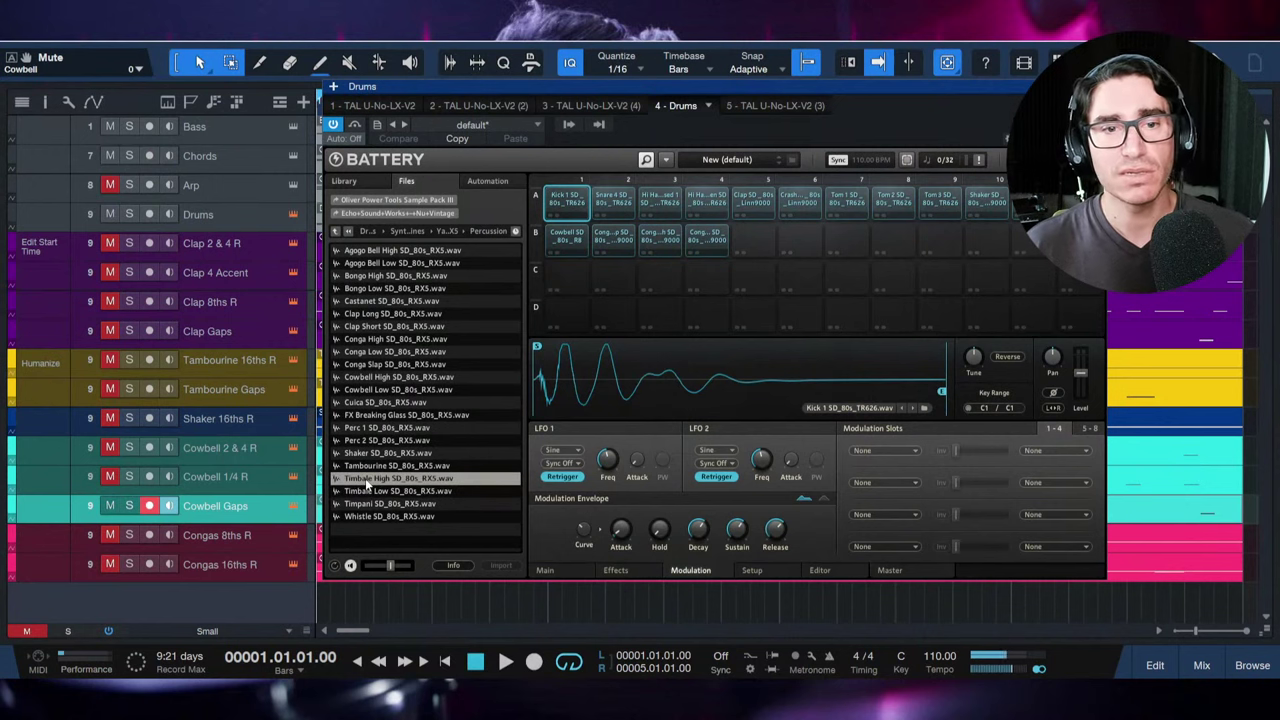
left_click(374, 286)
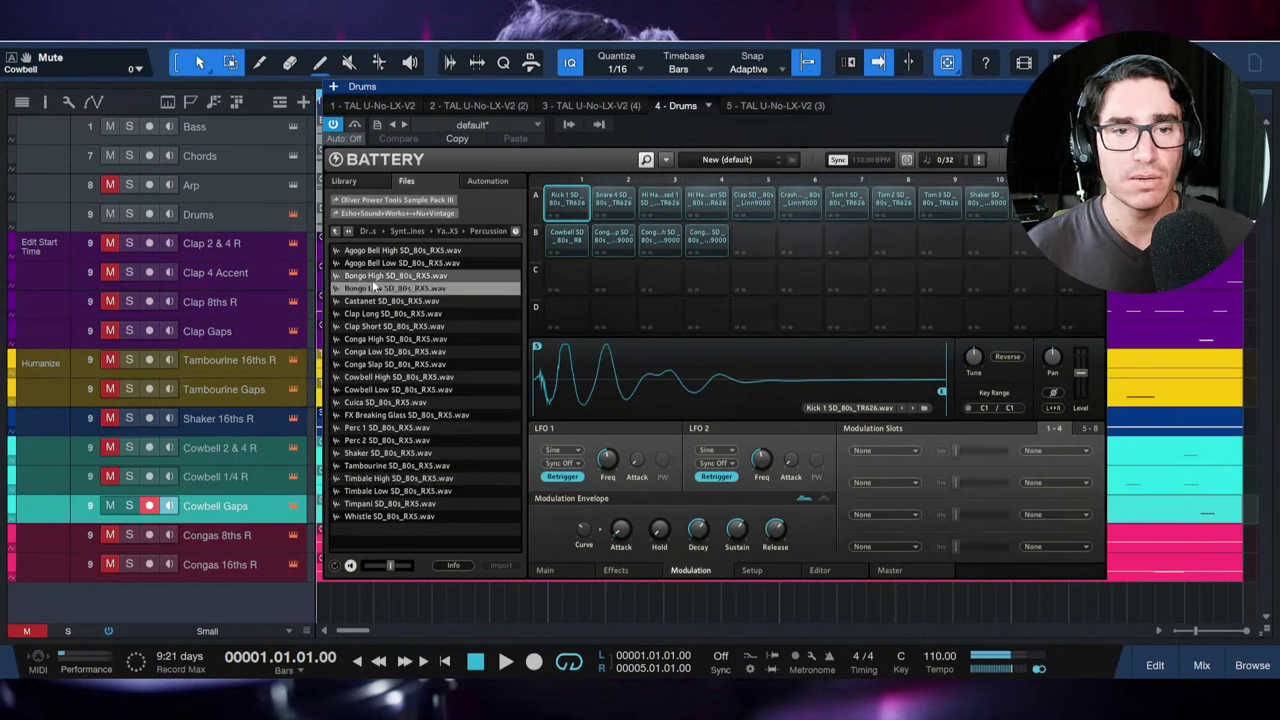
Step: Browse to the Roland R8 percussion folder and preview its Agogo Bell Low and Cabasa 1 samples
left_click(336, 231)
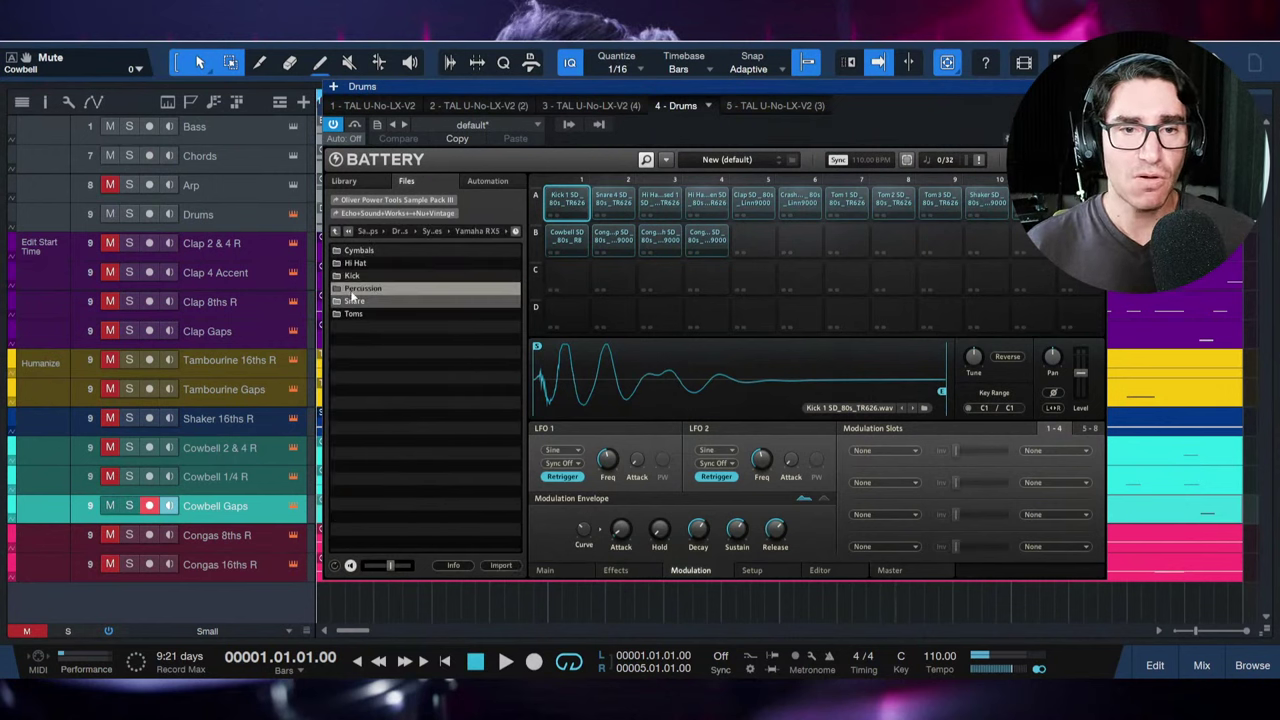
left_click(336, 231)
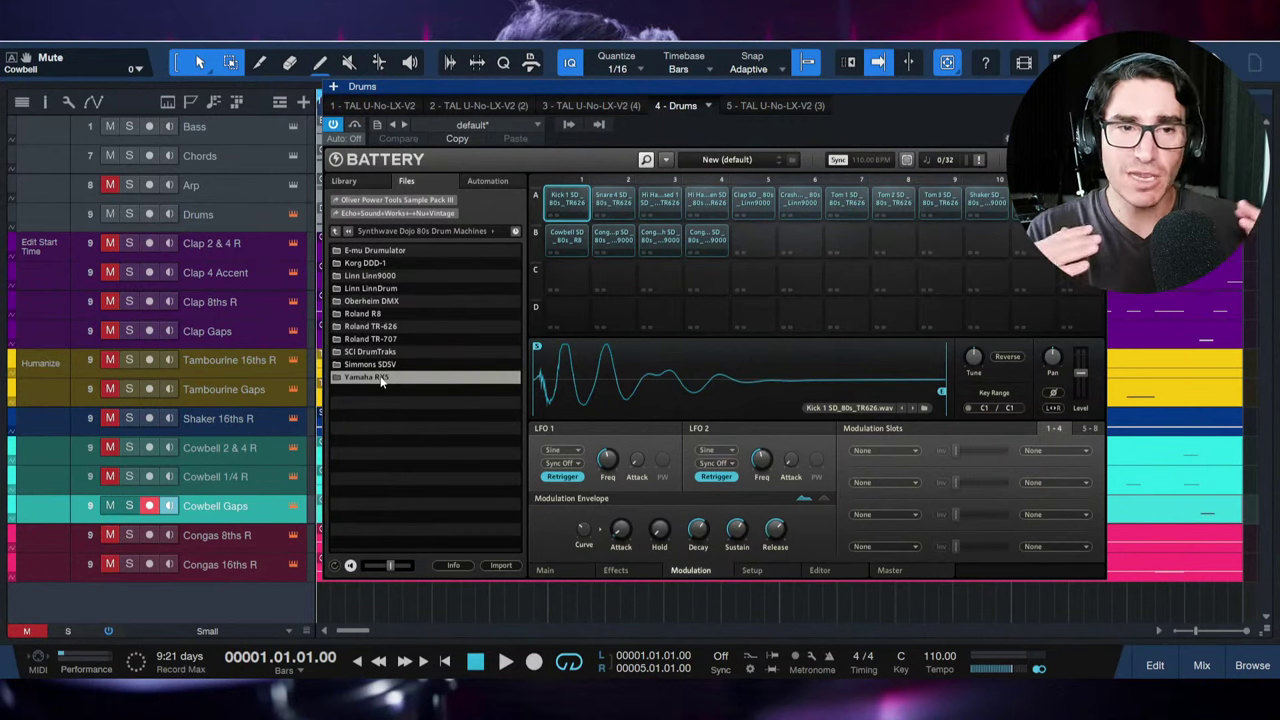
double_click(340, 314)
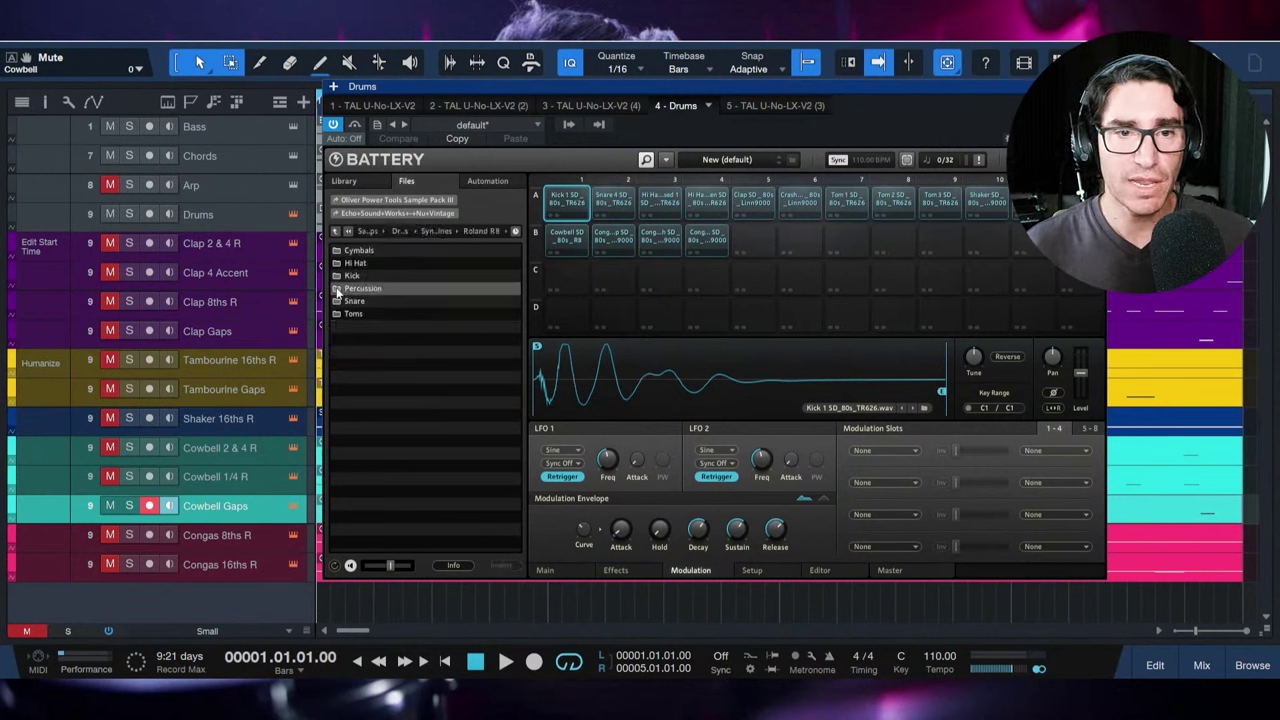
double_click(340, 288)
left_click(363, 261)
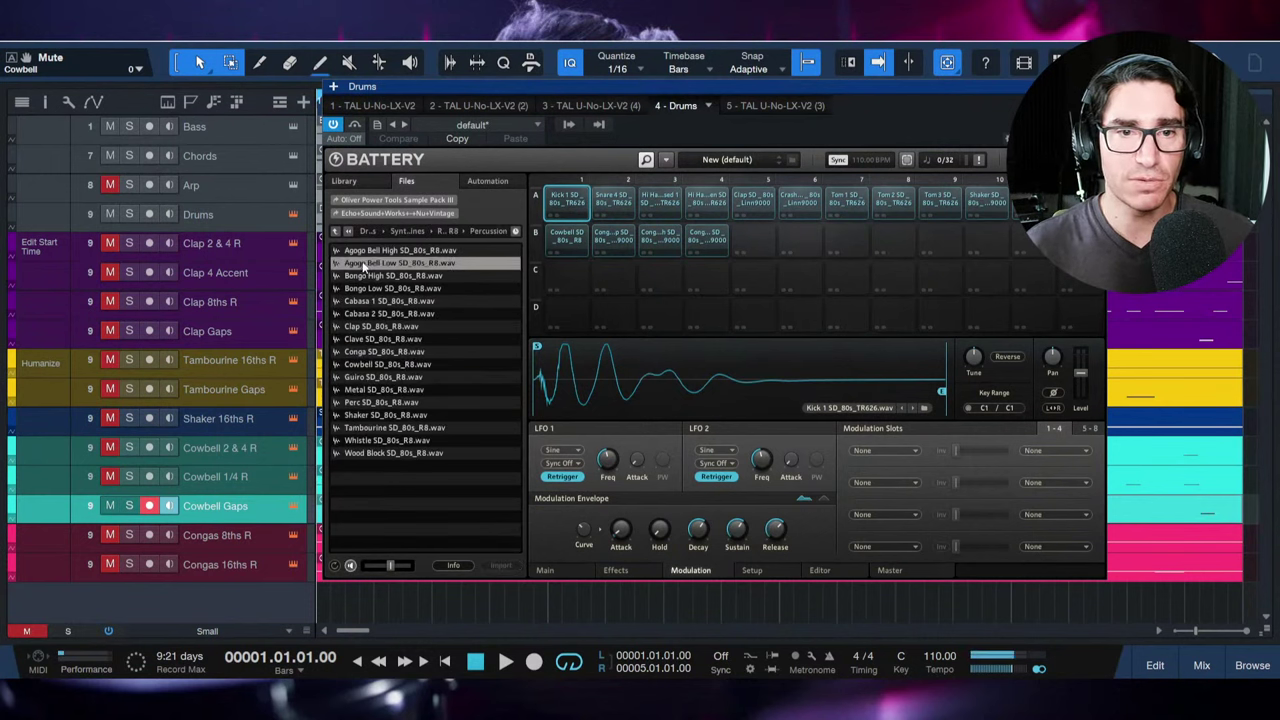
left_click(365, 301)
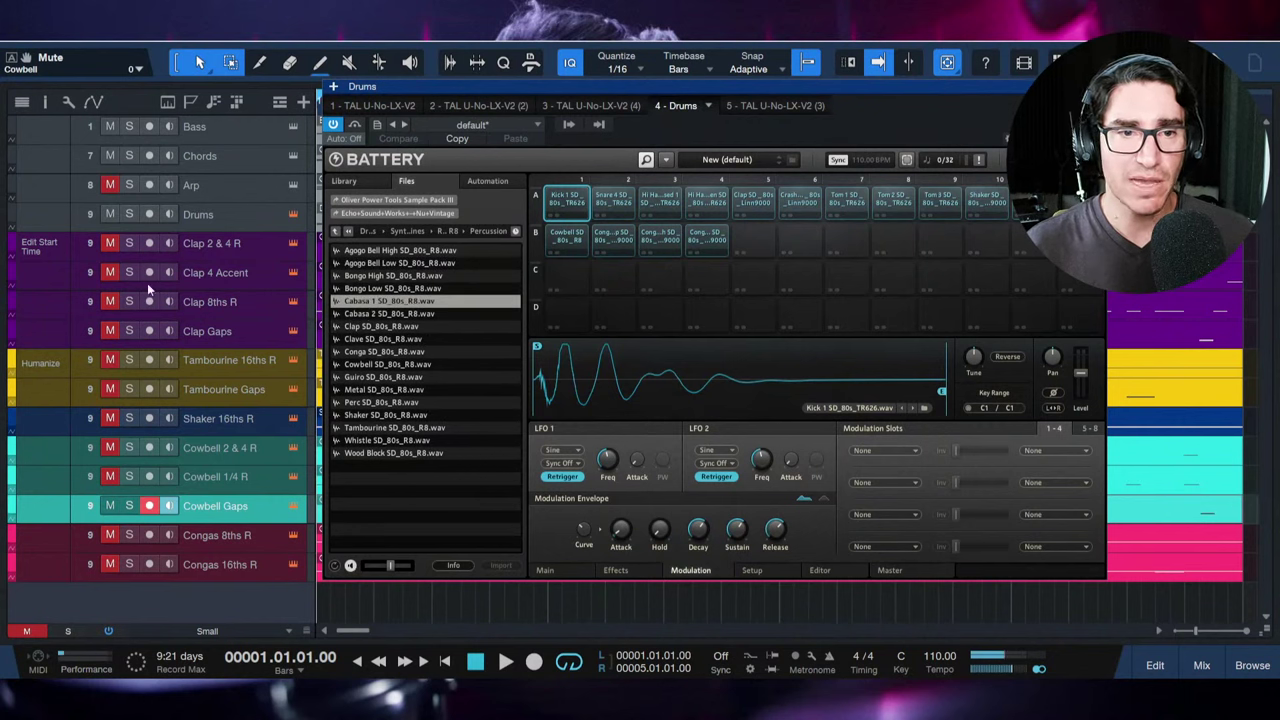
Step: Preview the Roland R8 Clave, Cowbell, Guiro, Metal and Perc samples
left_click(360, 340)
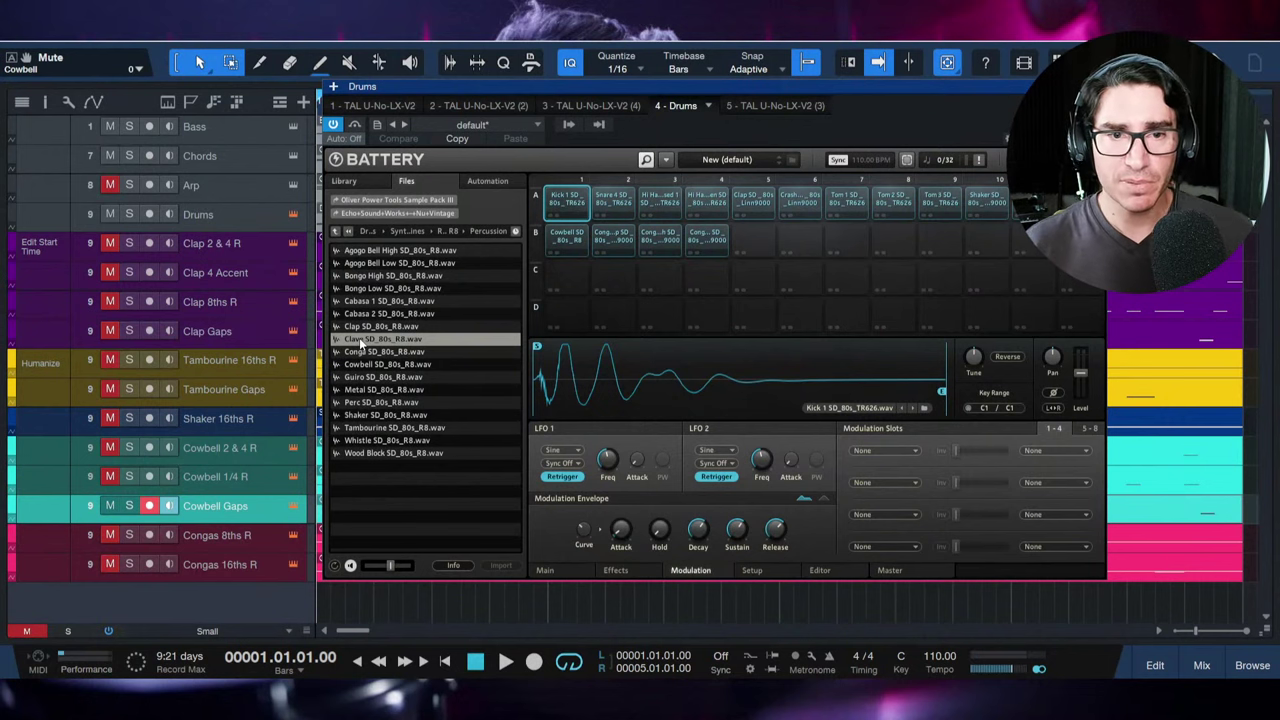
left_click(359, 364)
left_click(358, 377)
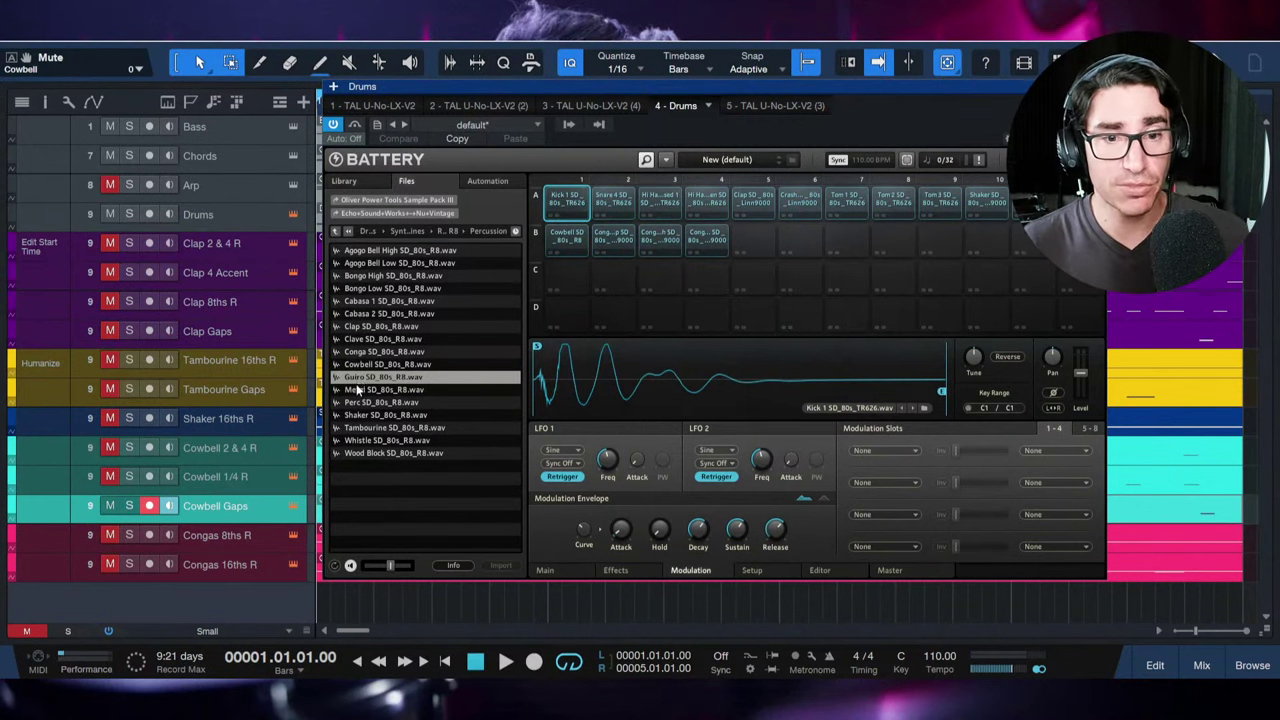
left_click(359, 390)
left_click(361, 402)
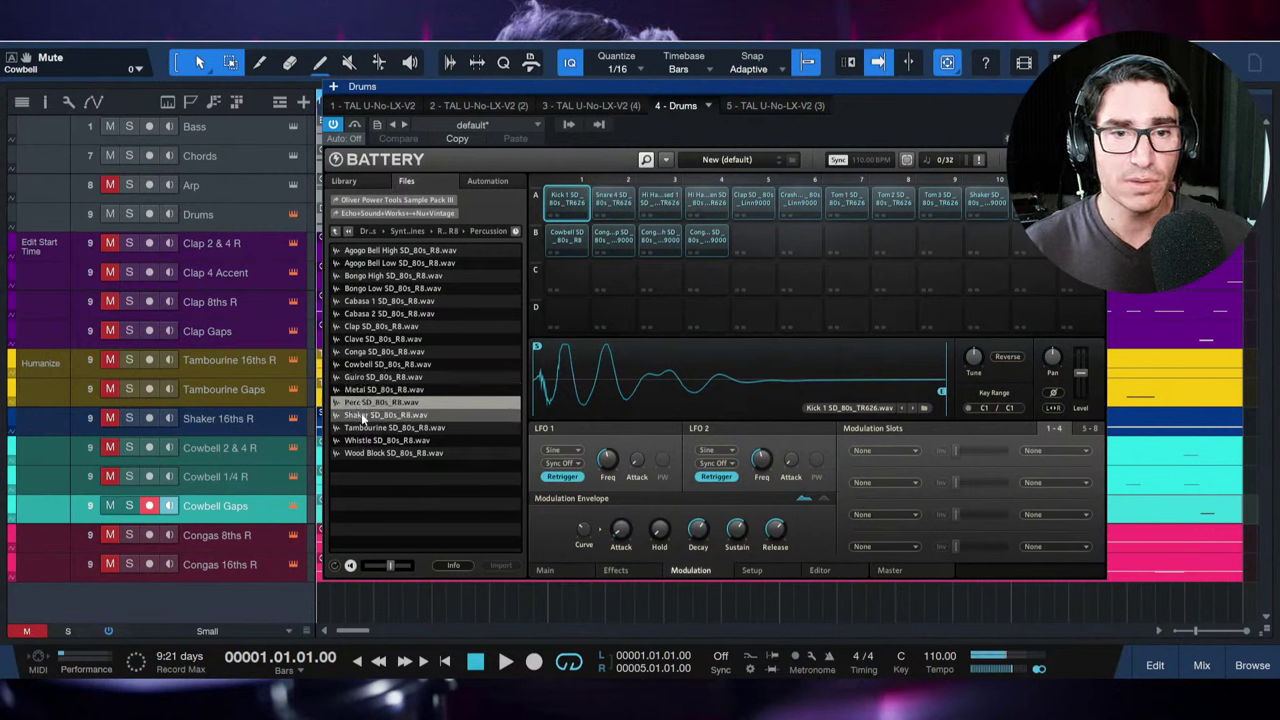
Step: Preview the Roland R8 Shaker, Tambourine, Whistle and Wood Block samples
left_click(363, 414)
left_click(367, 428)
left_click(367, 441)
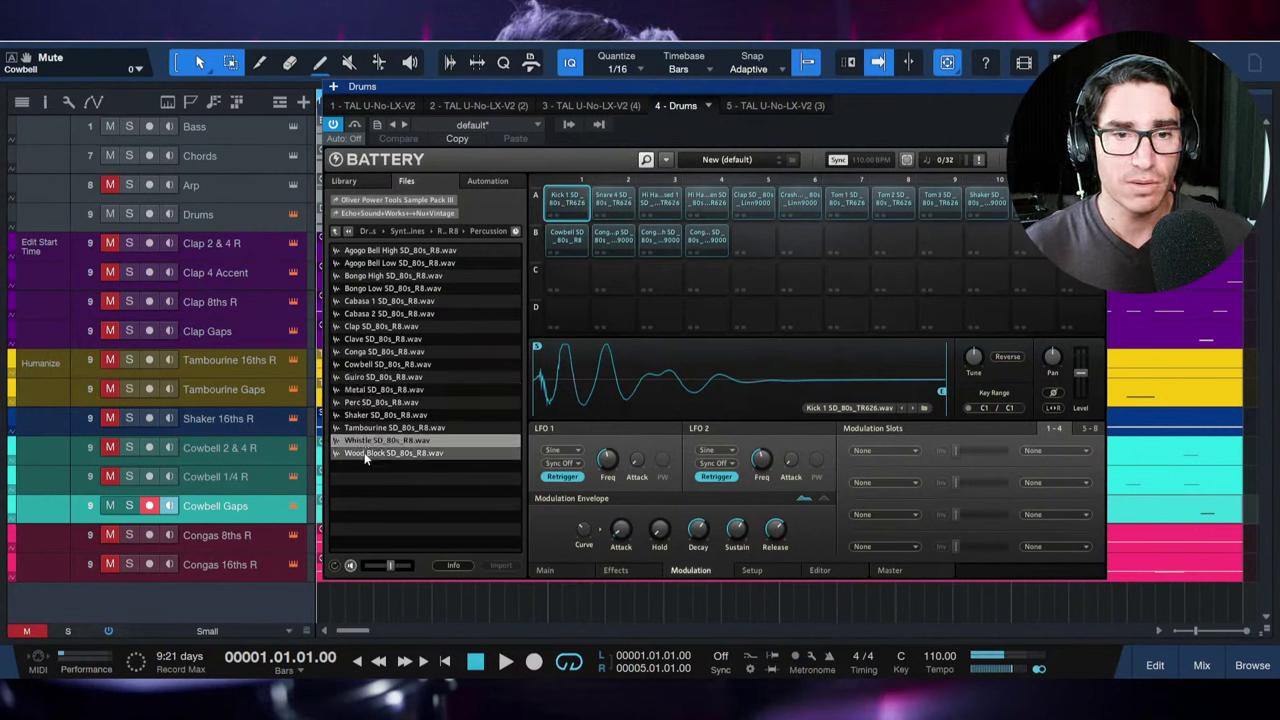
left_click(367, 453)
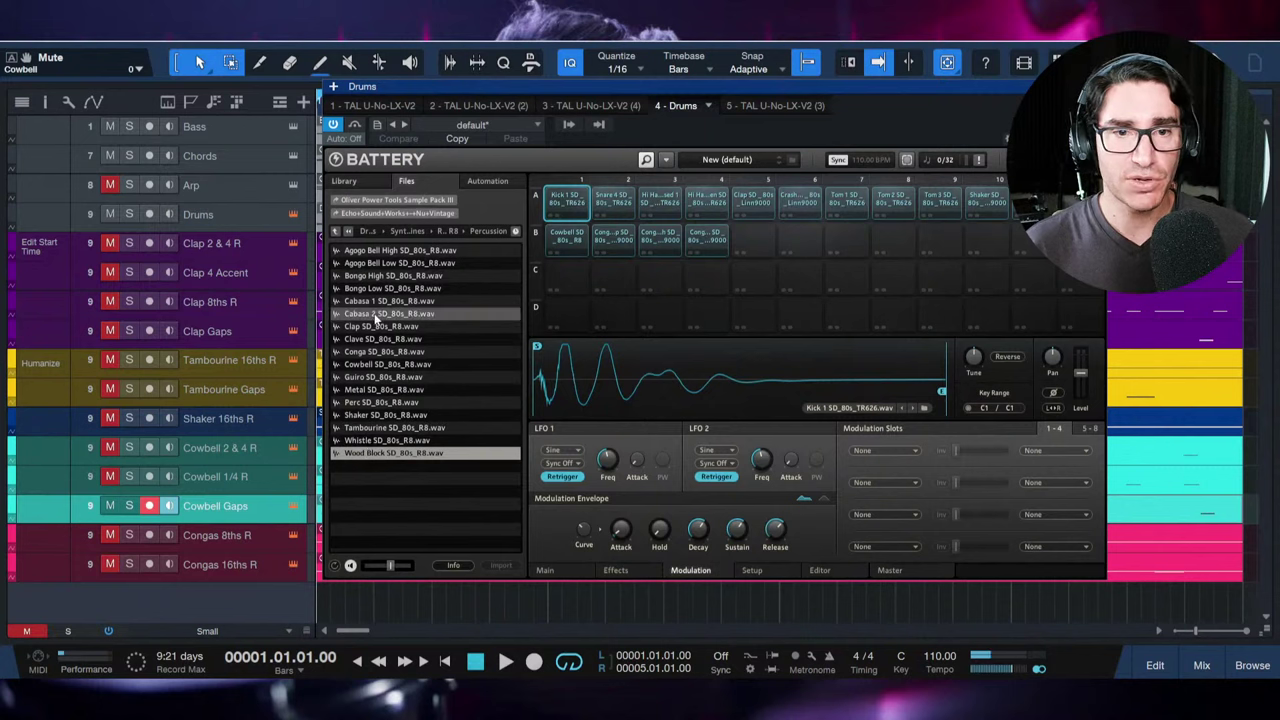
Step: Compare the Roland R8 Clave and Wood Block samples, and preview the Clap sample
left_click(363, 339)
left_click(363, 453)
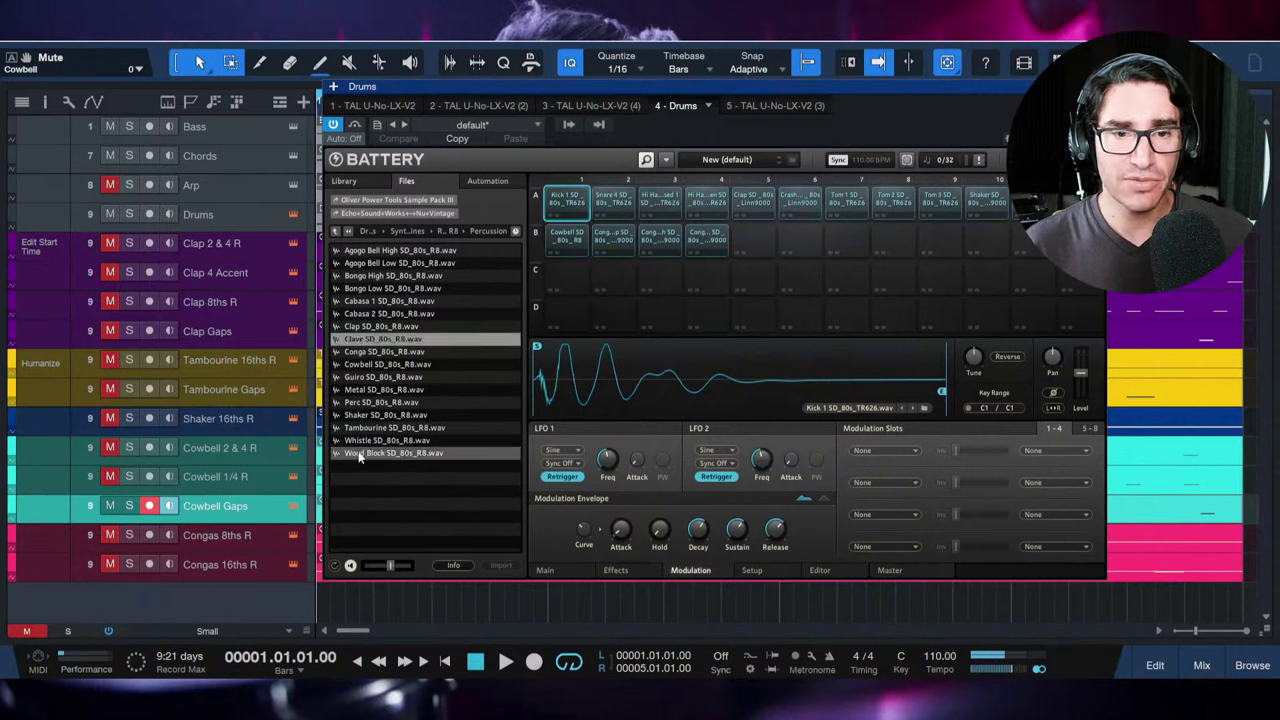
left_click(363, 339)
left_click(362, 327)
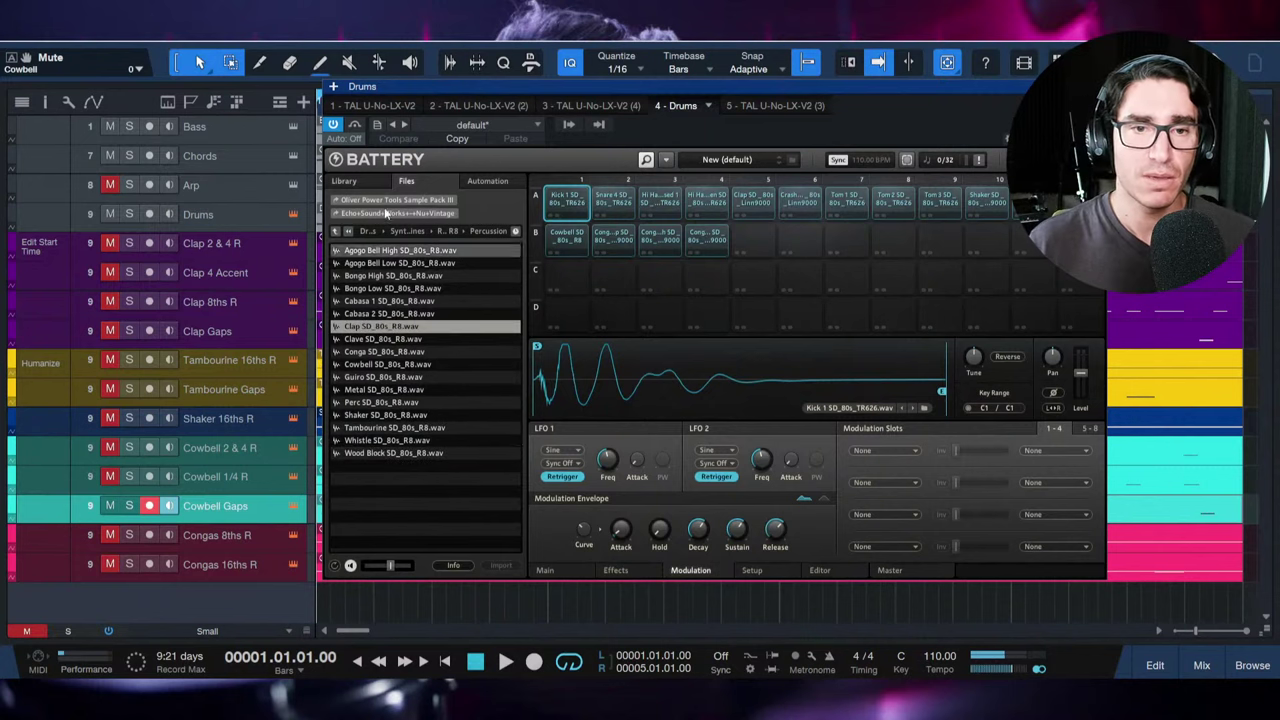
Step: Browse to the E-mu Drumulator percussion folder and preview its Agogo Bell Low sample
left_click(336, 232)
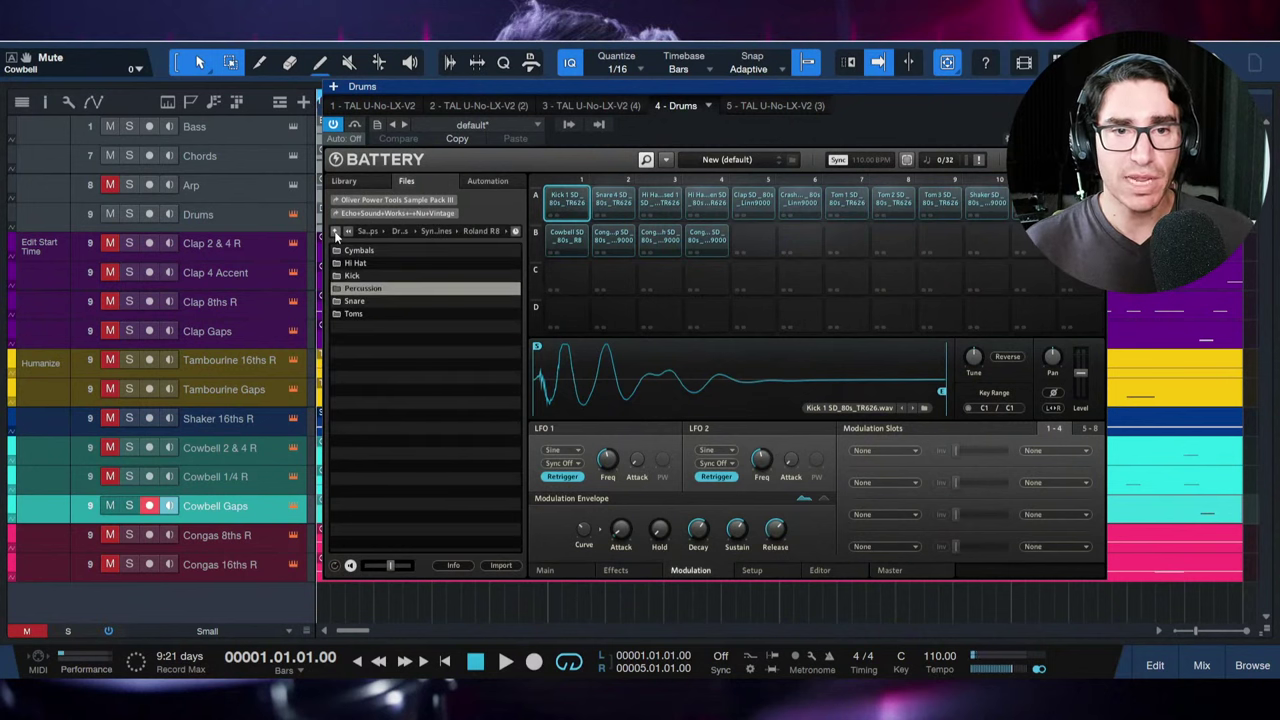
left_click(336, 232)
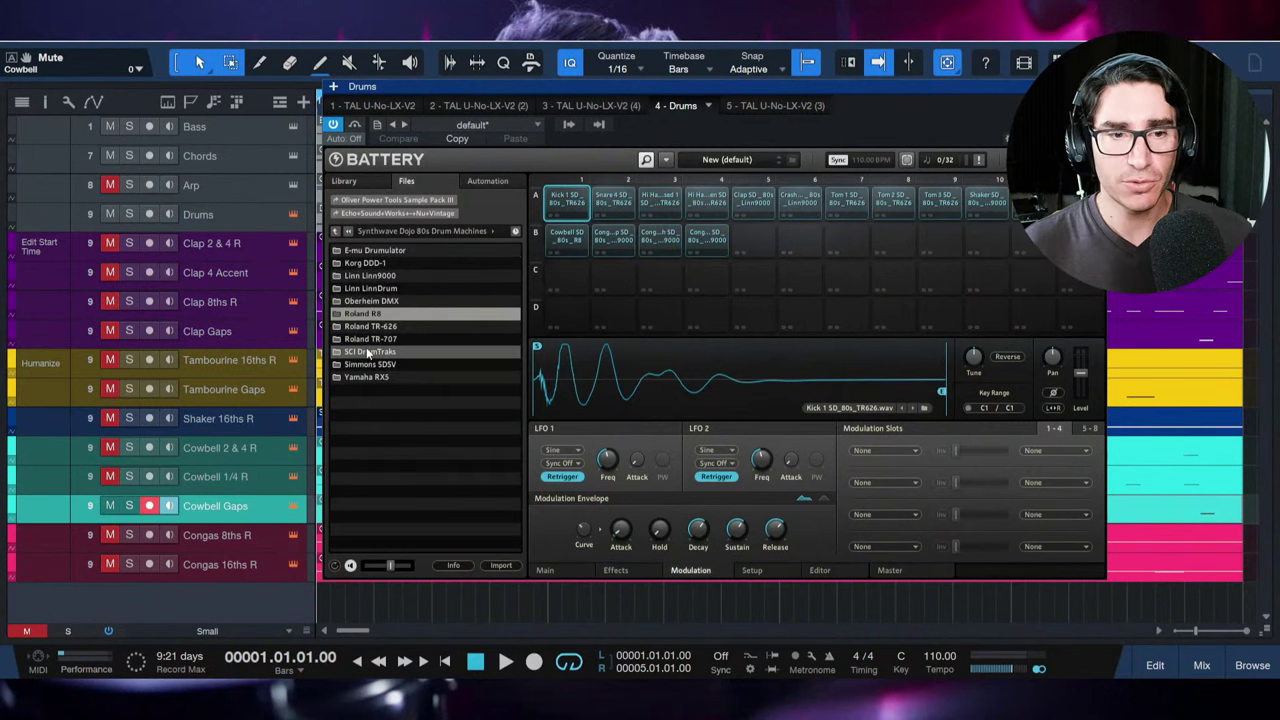
double_click(365, 252)
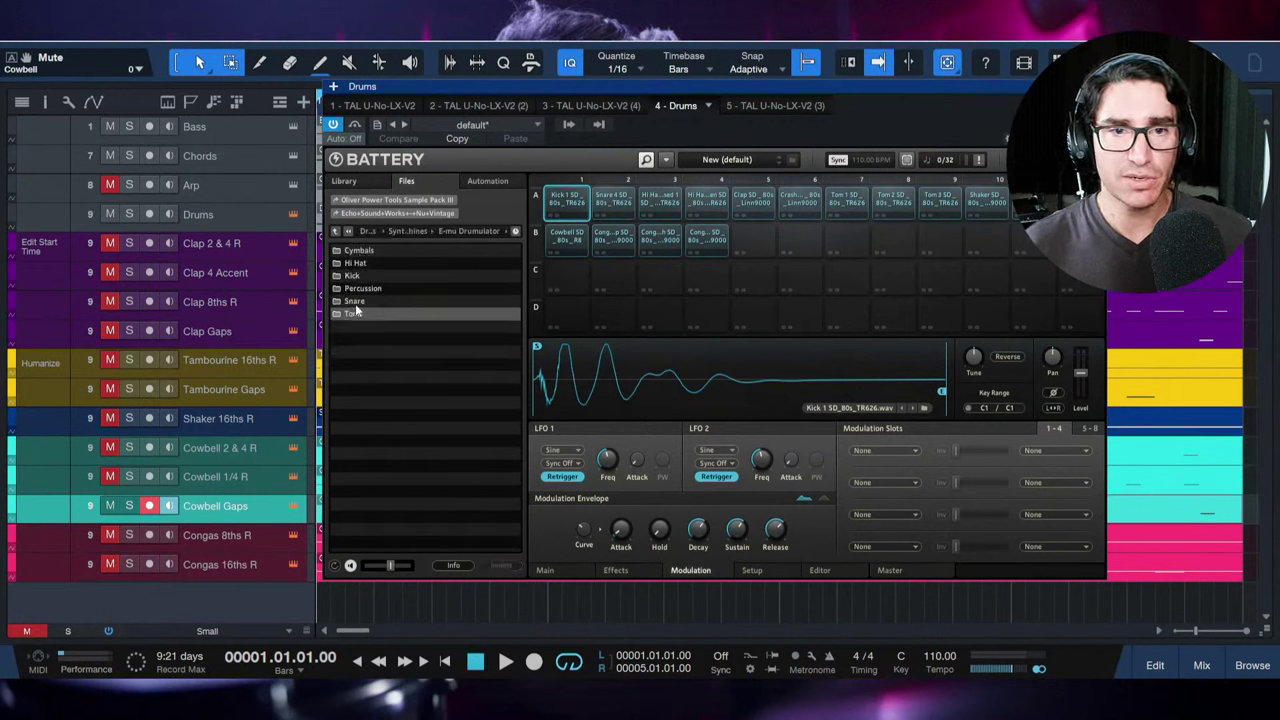
double_click(356, 288)
left_click(362, 262)
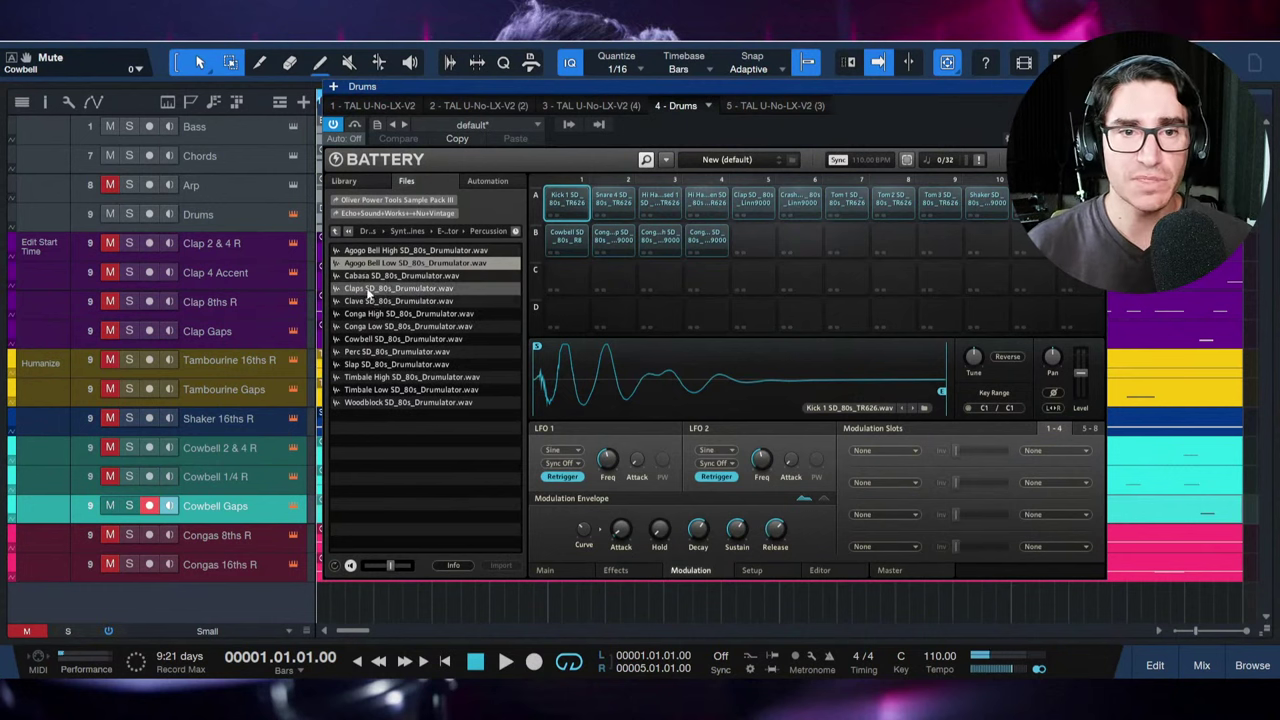
Step: Preview the Drumulator Cabasa, Claps, Clave, Conga High, Perc and Slap samples
left_click(365, 276)
left_click(363, 288)
left_click(362, 300)
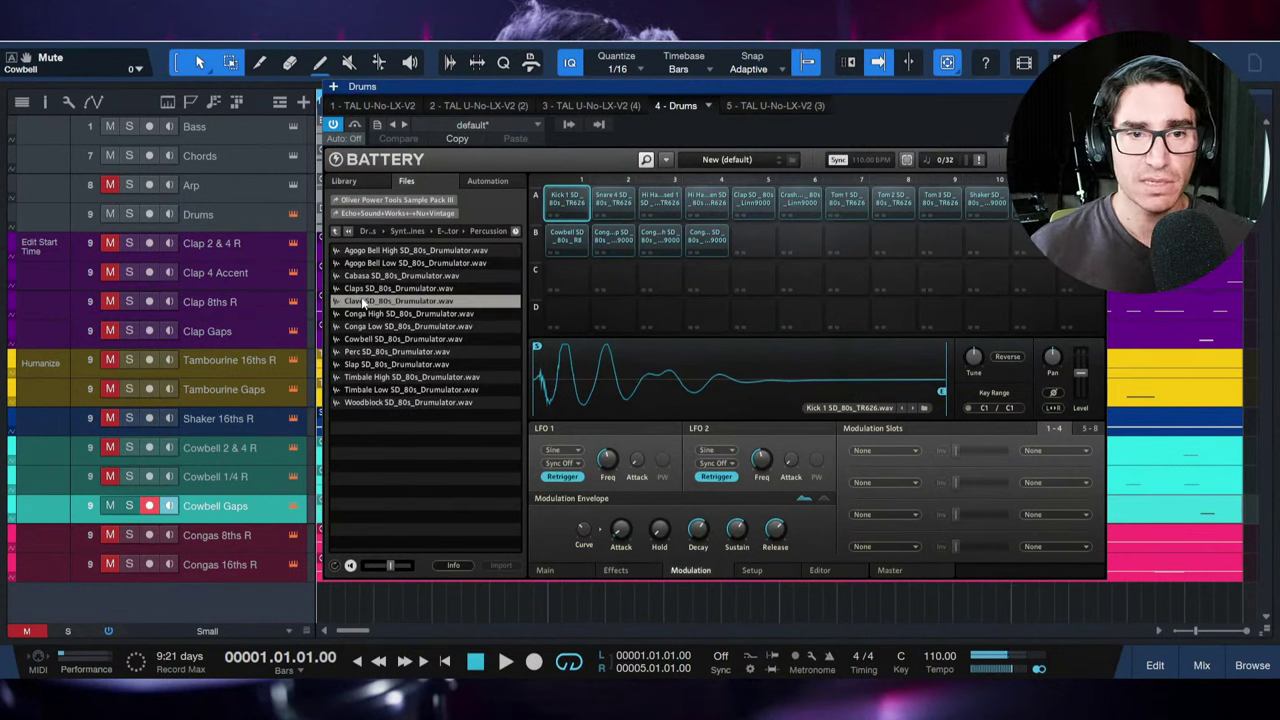
left_click(362, 313)
left_click(362, 352)
left_click(364, 365)
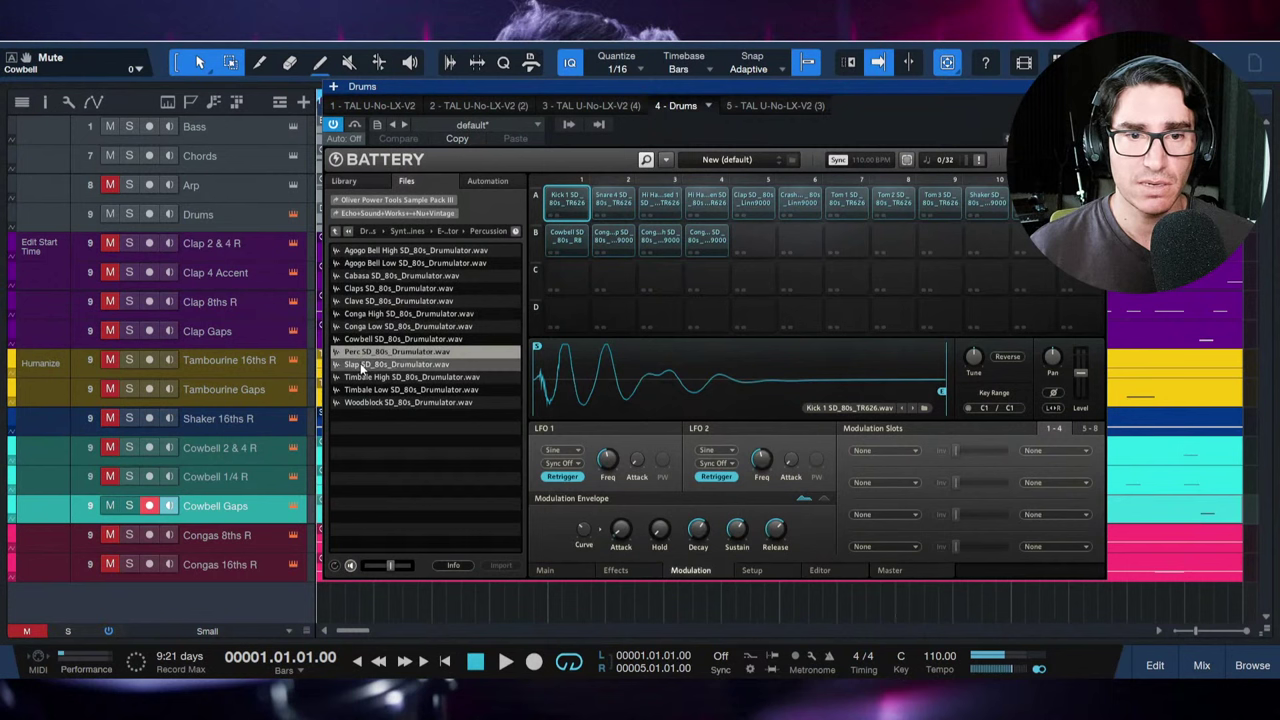
Step: Preview the Drumulator Timbale High, Timbale Low and Woodblock samples, and replay the Clave for comparison
left_click(364, 377)
left_click(362, 390)
left_click(363, 402)
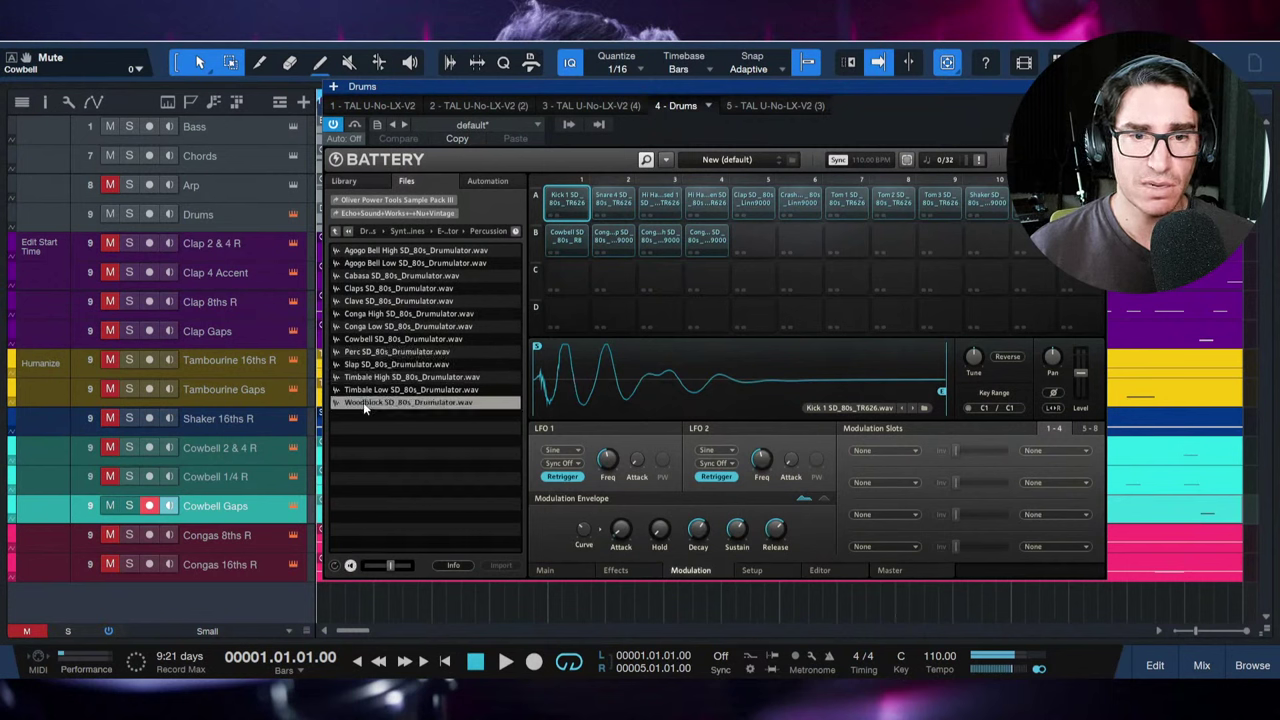
left_click(364, 301)
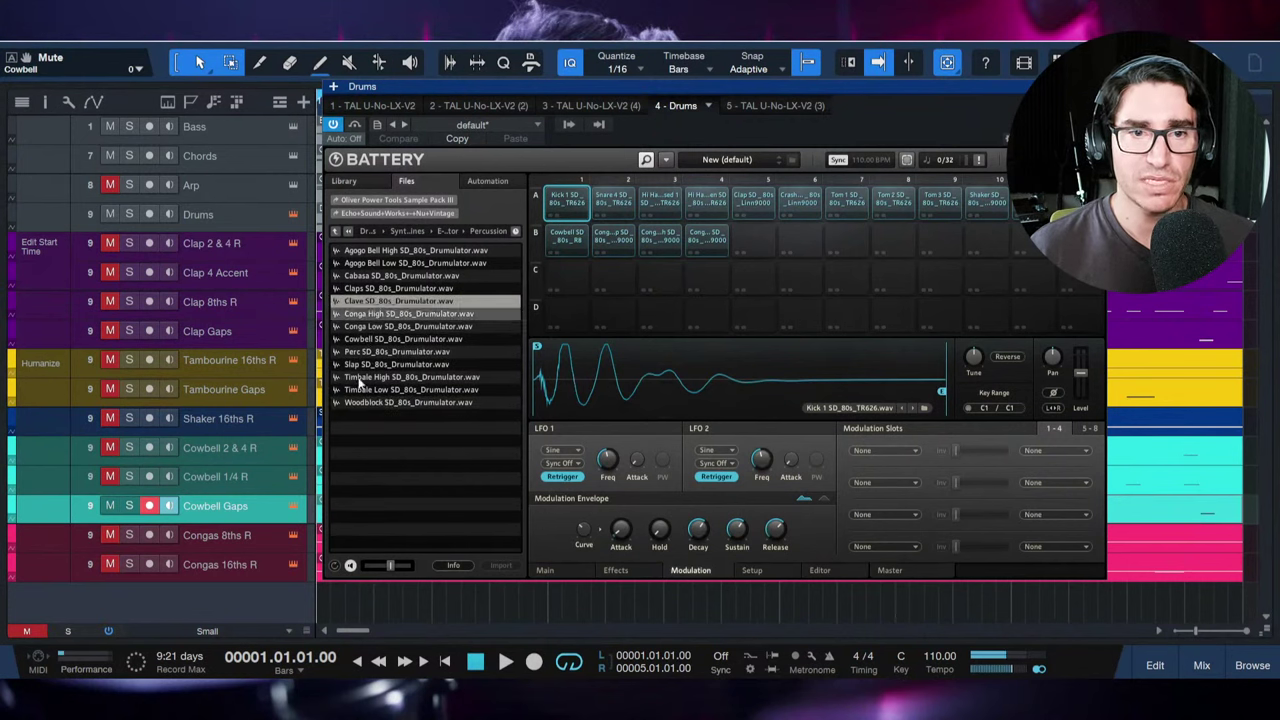
Step: Leave the Drumulator percussion folder, close the Battery window and mute the Cowbell Gaps track
left_click(335, 232)
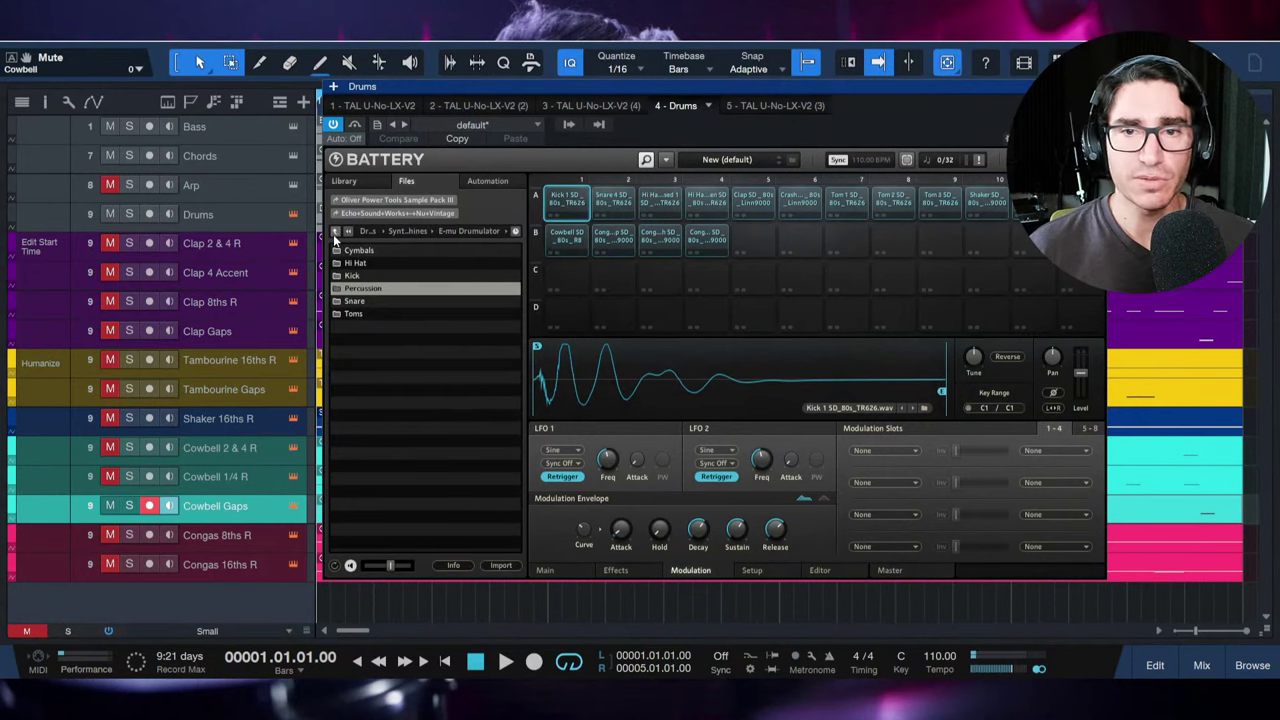
key("ctrl+w")
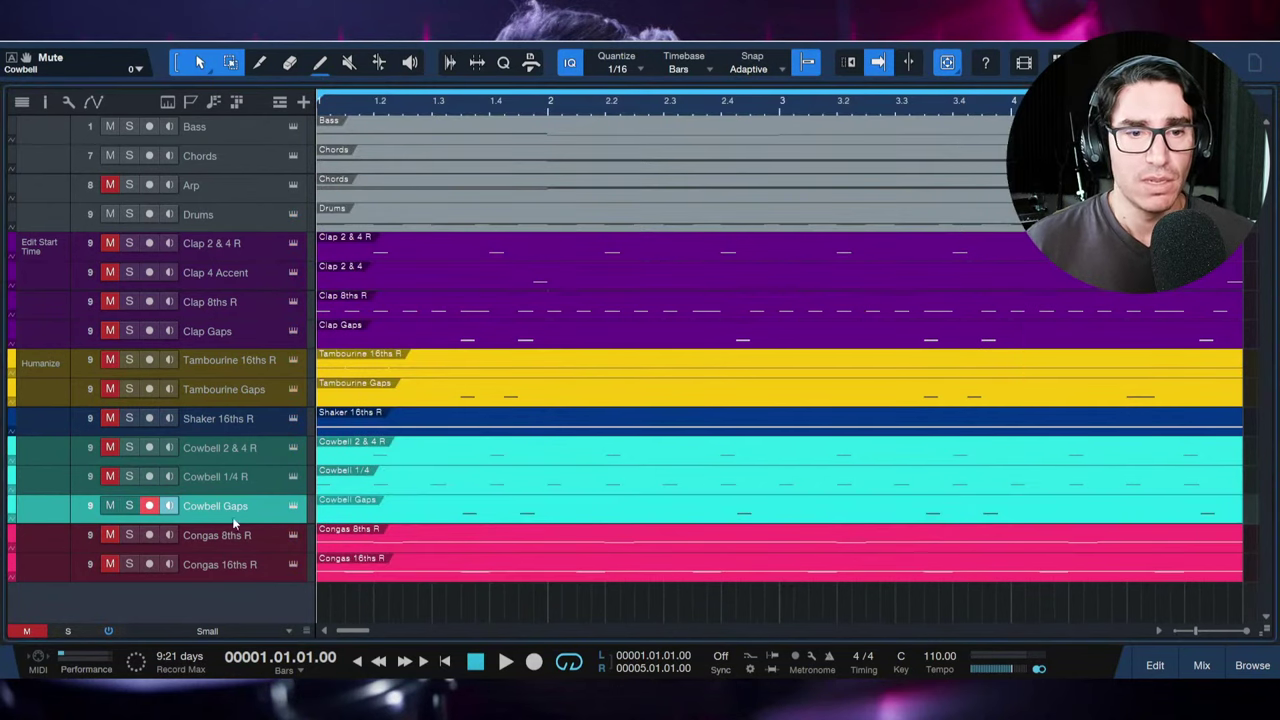
left_click(110, 506)
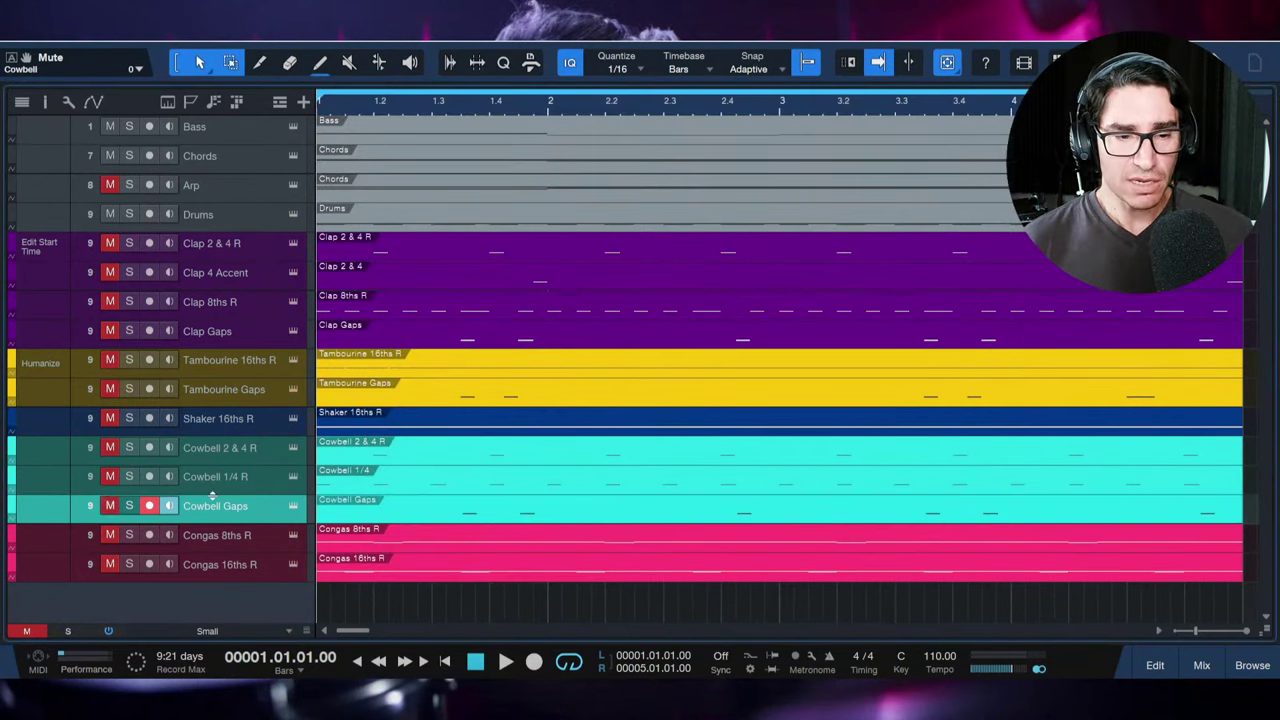
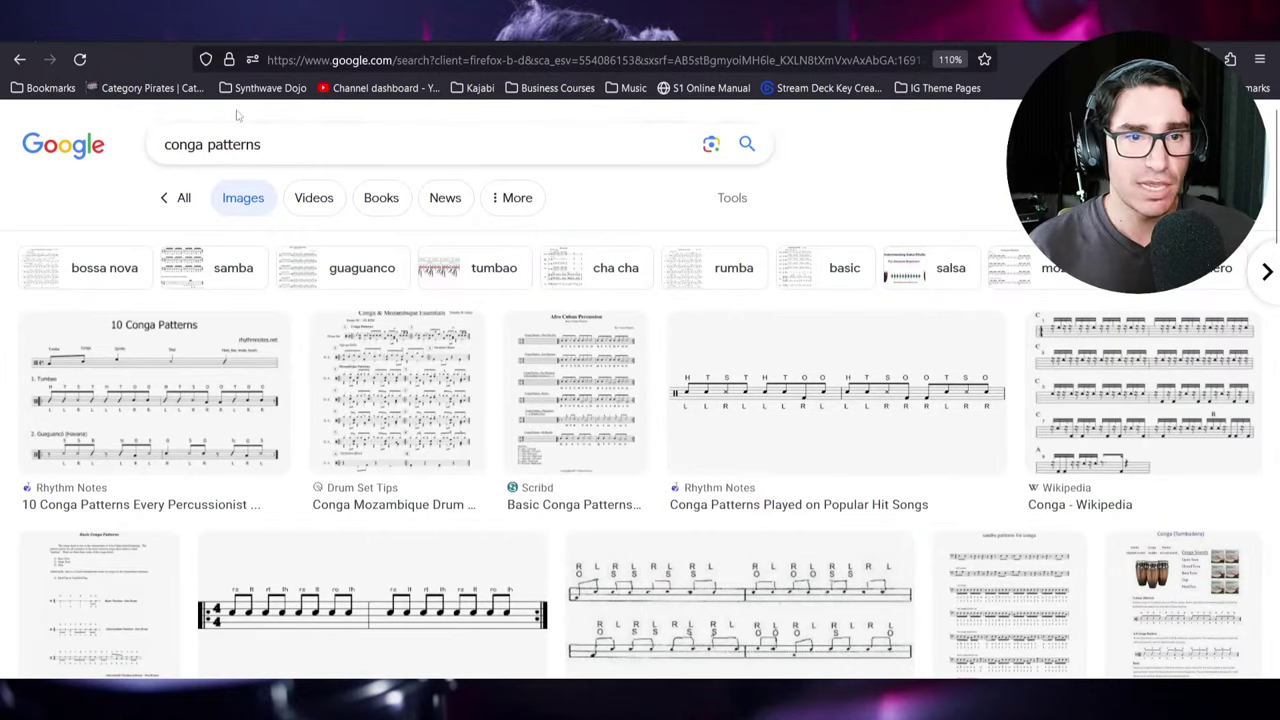
Step: View the 10 Conga Patterns chart in the browser's image results, and open and unmute the Congas 8ths R part in Studio One
left_click(155, 395)
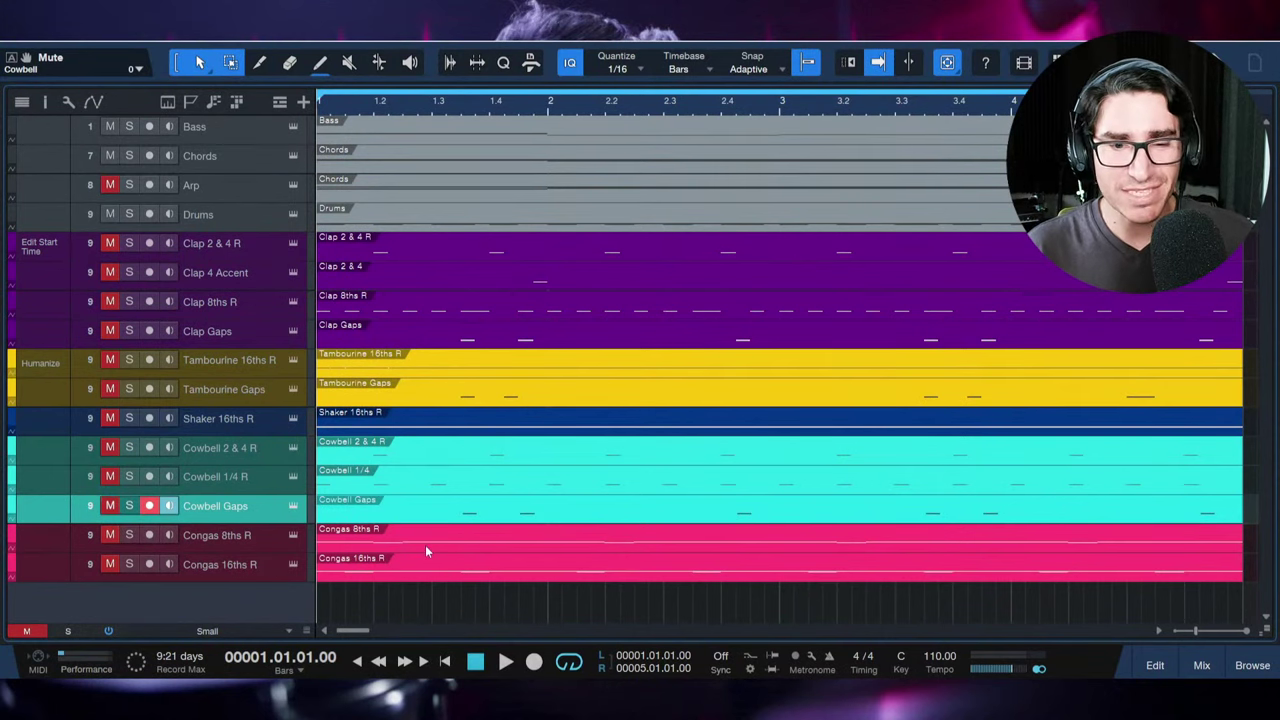
double_click(425, 547)
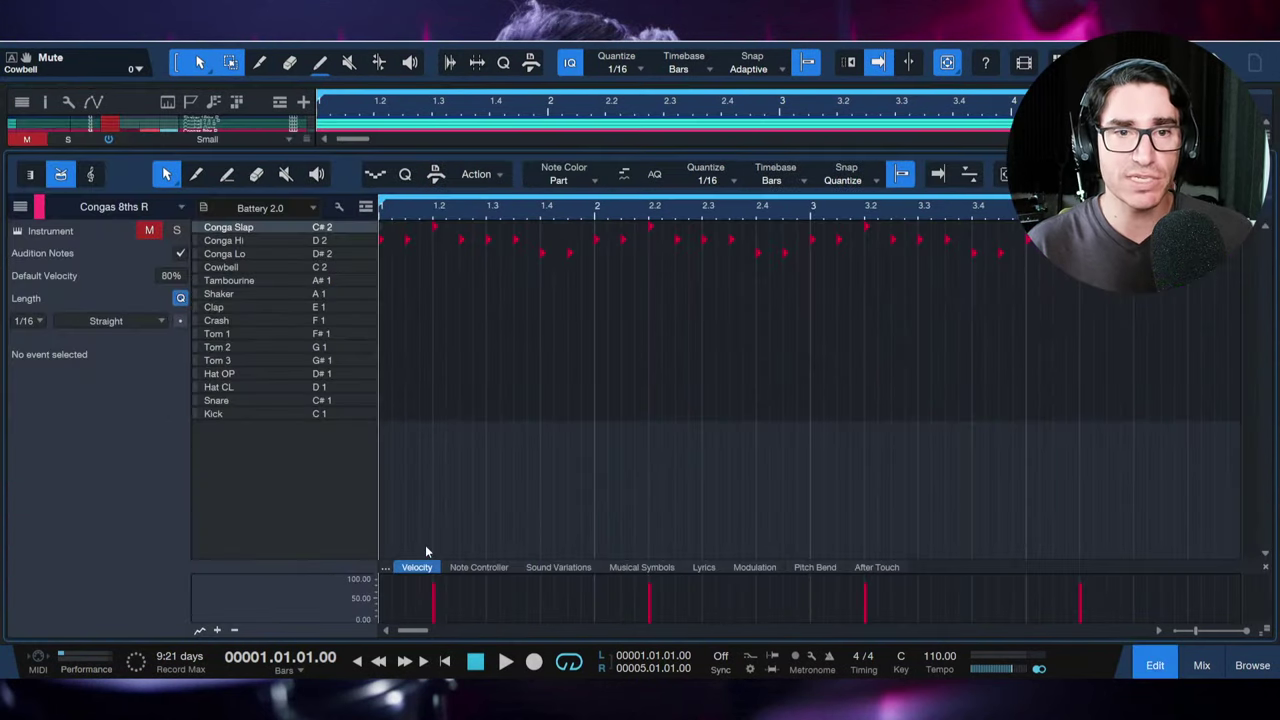
left_click(149, 231)
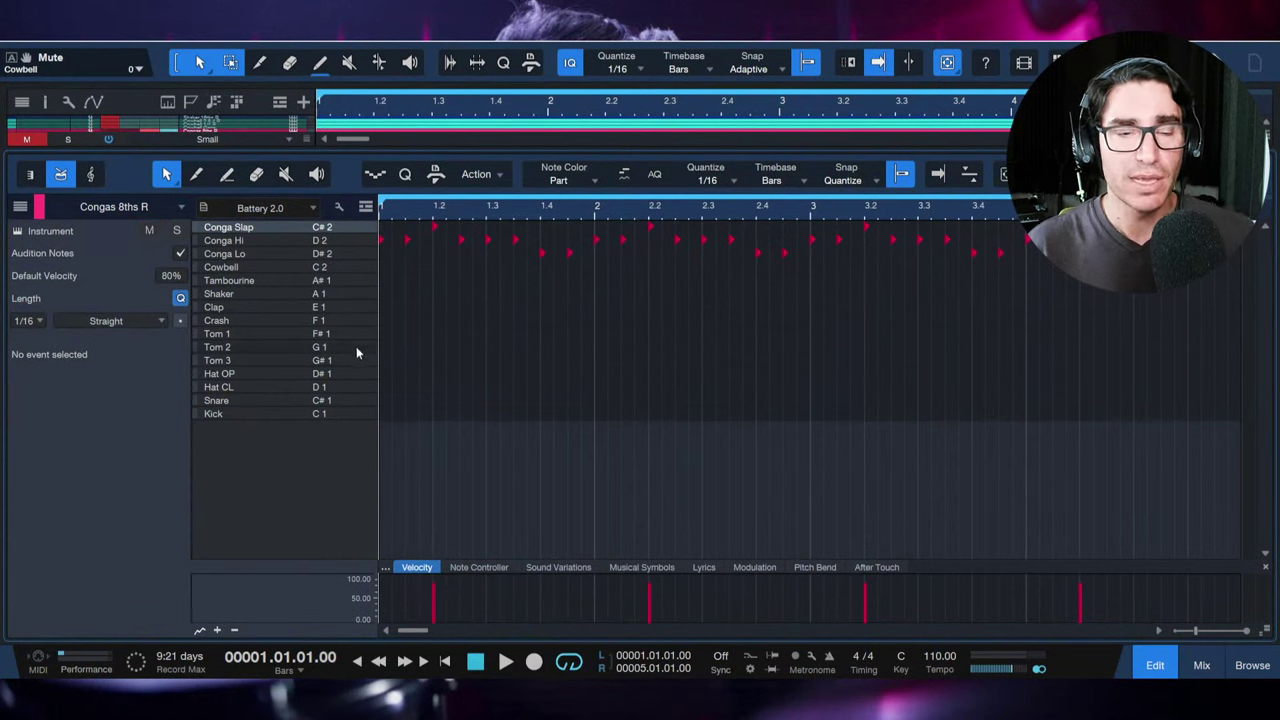
key("alt+Tab")
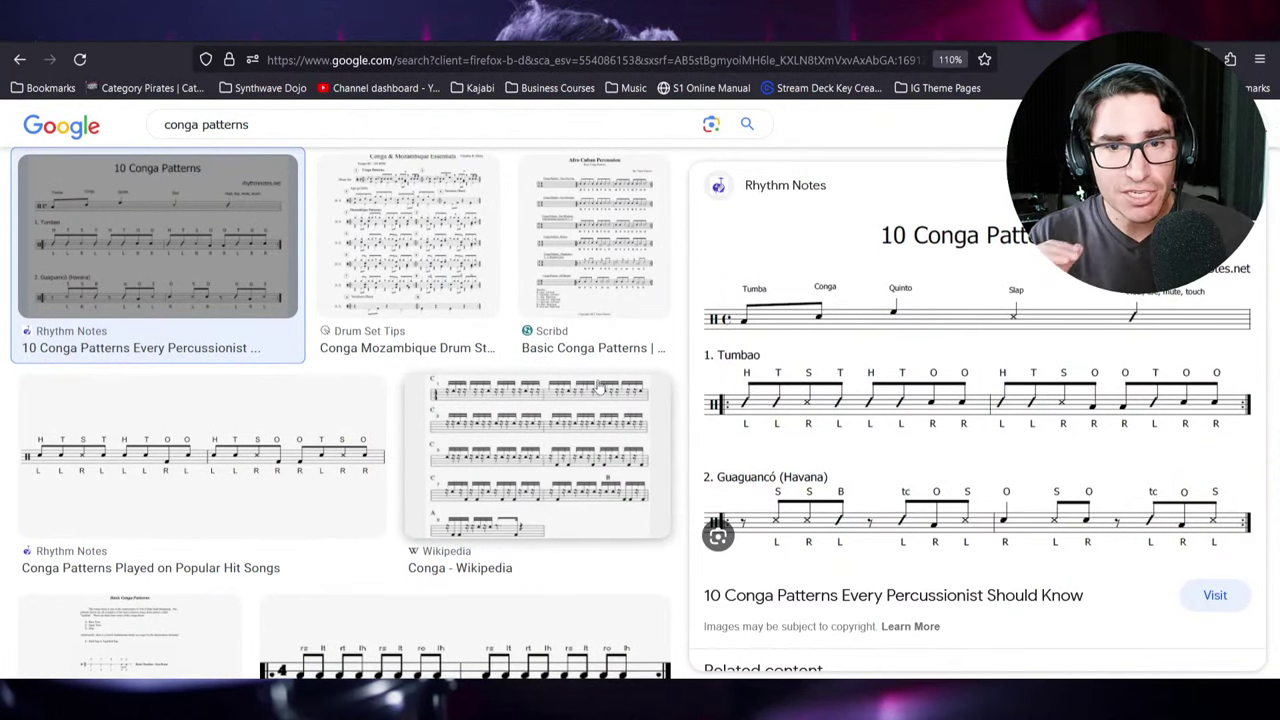
key("alt+Tab")
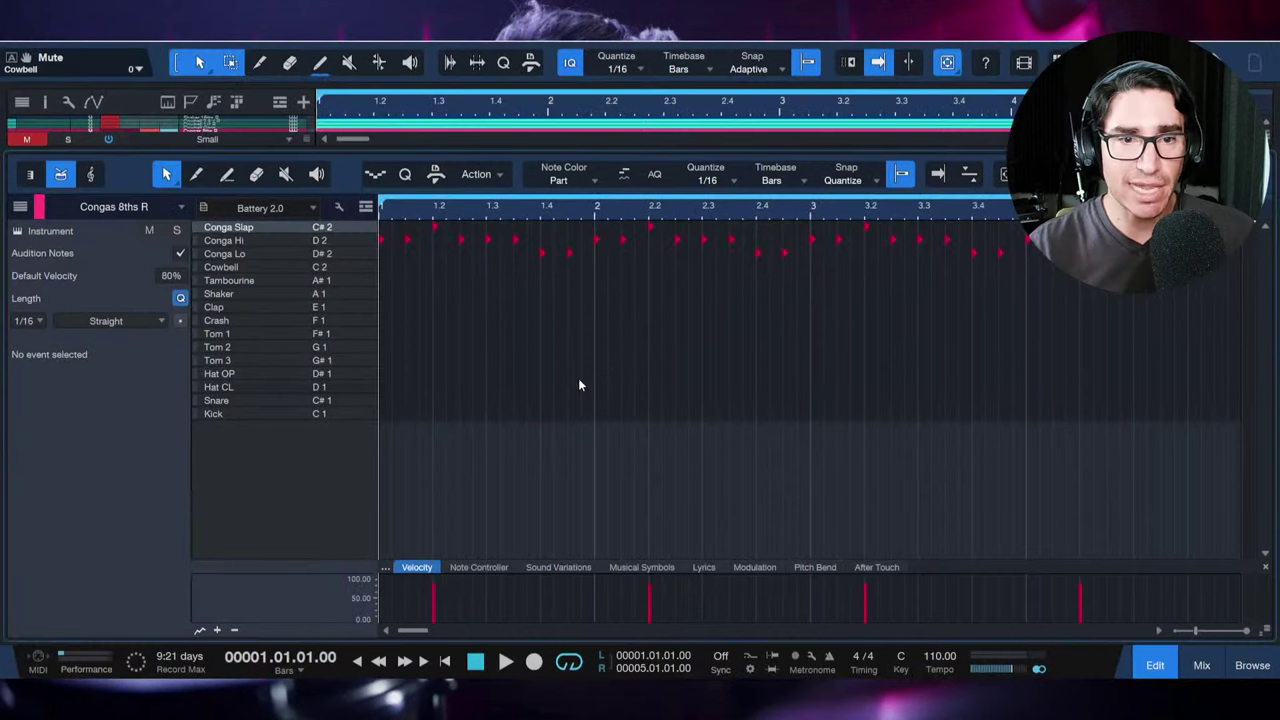
Step: Audition the Conga Slap, Conga Hi and Conga Lo sounds in the Congas 8ths R part
left_click(367, 245)
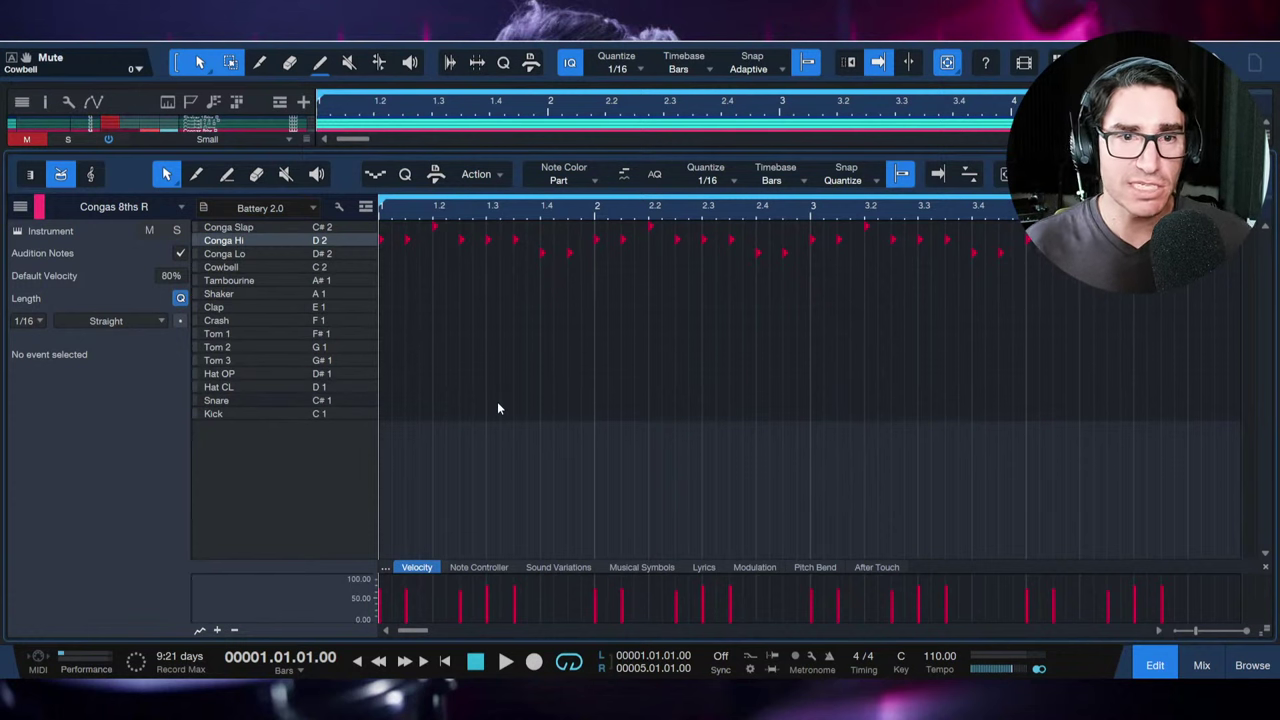
left_click(355, 225)
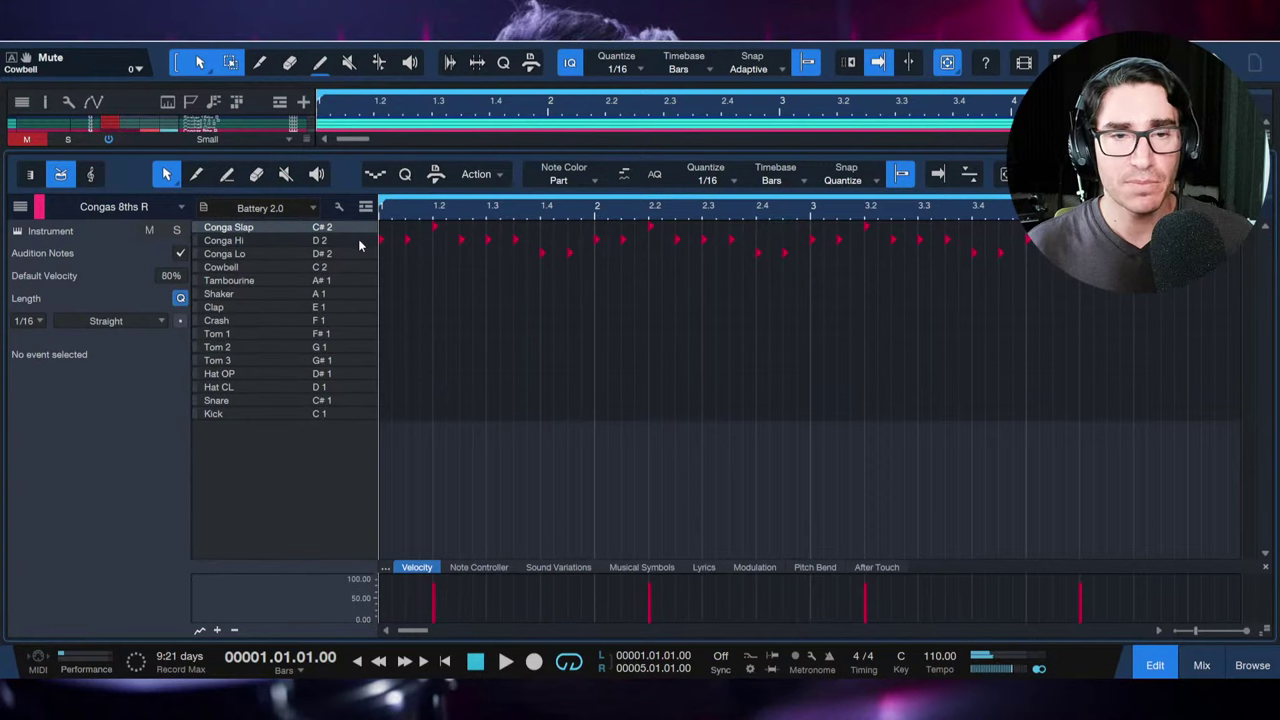
left_click(358, 240)
left_click(361, 252)
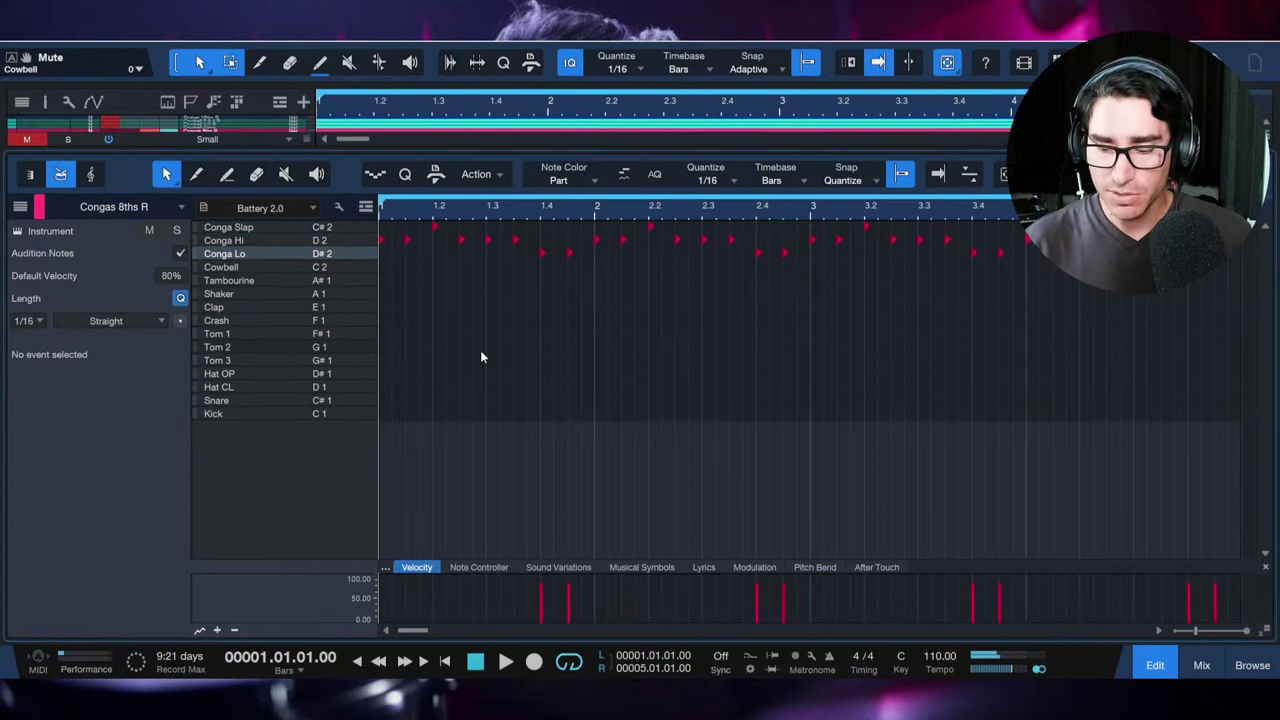
Step: Play the Congas 8ths R pattern and mute the Chords and Bass tracks in the arrangement
key("space")
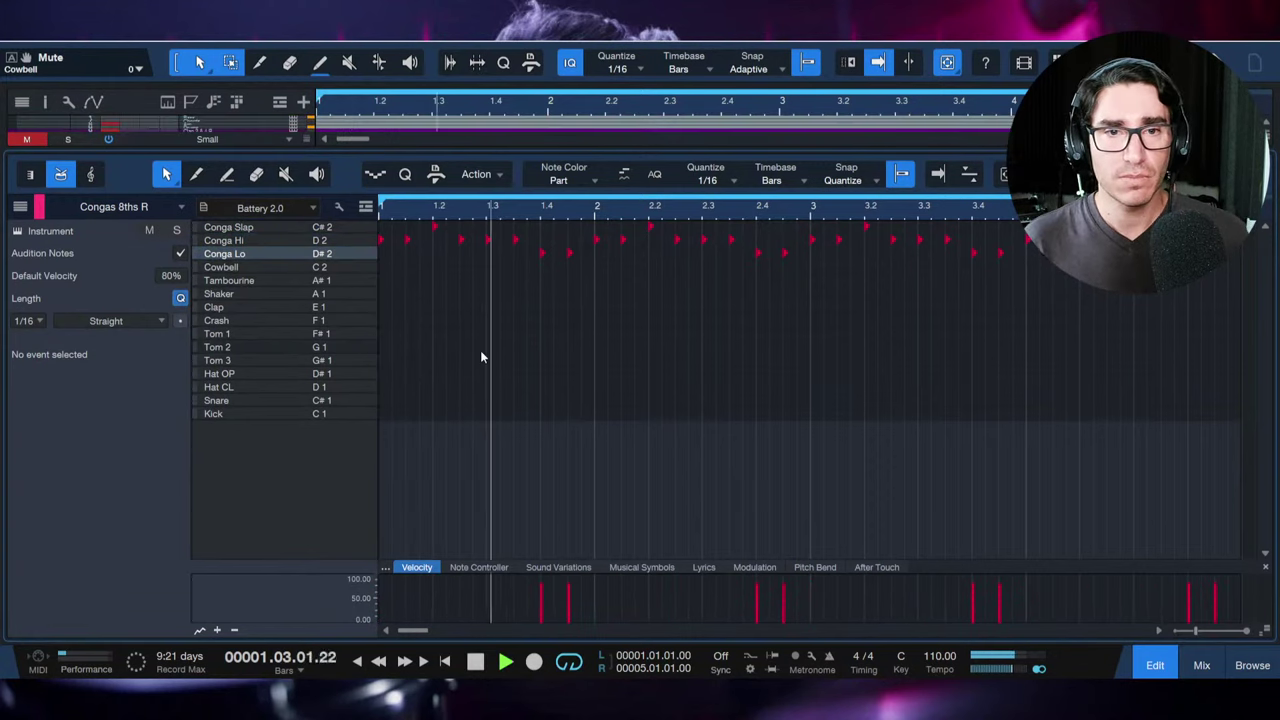
key("F3")
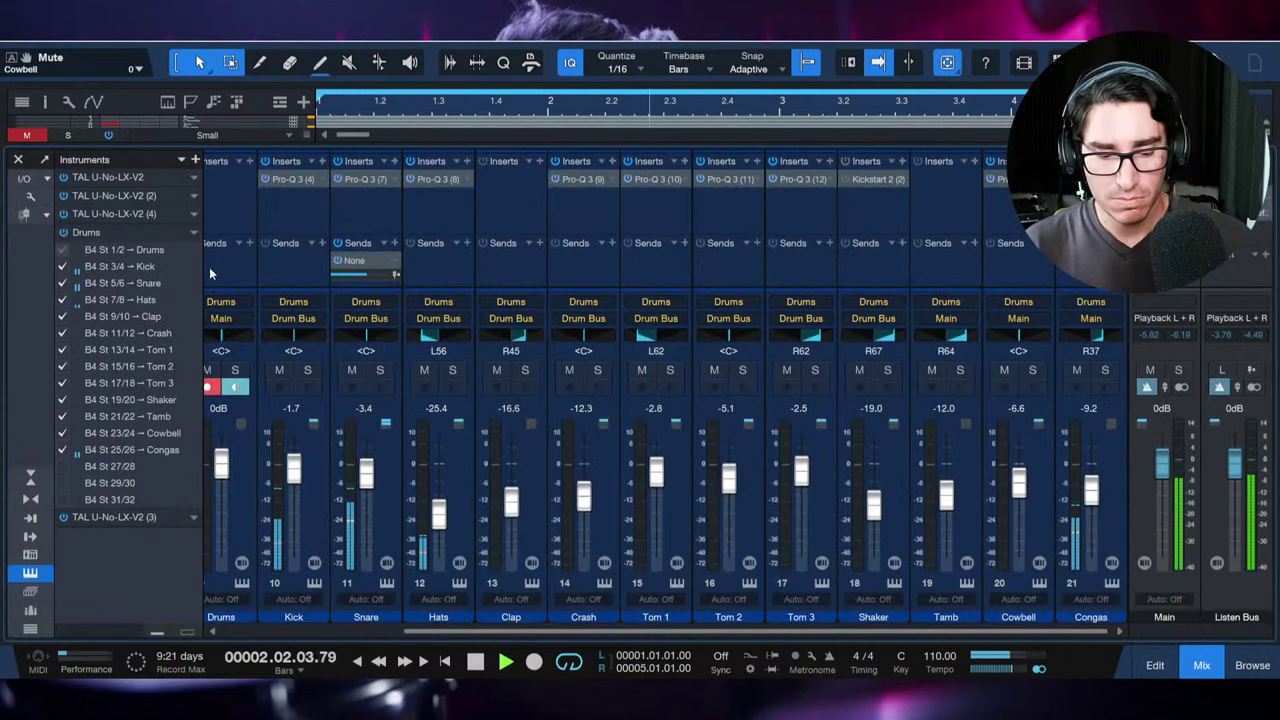
key("F3")
key("F2")
key("F2")
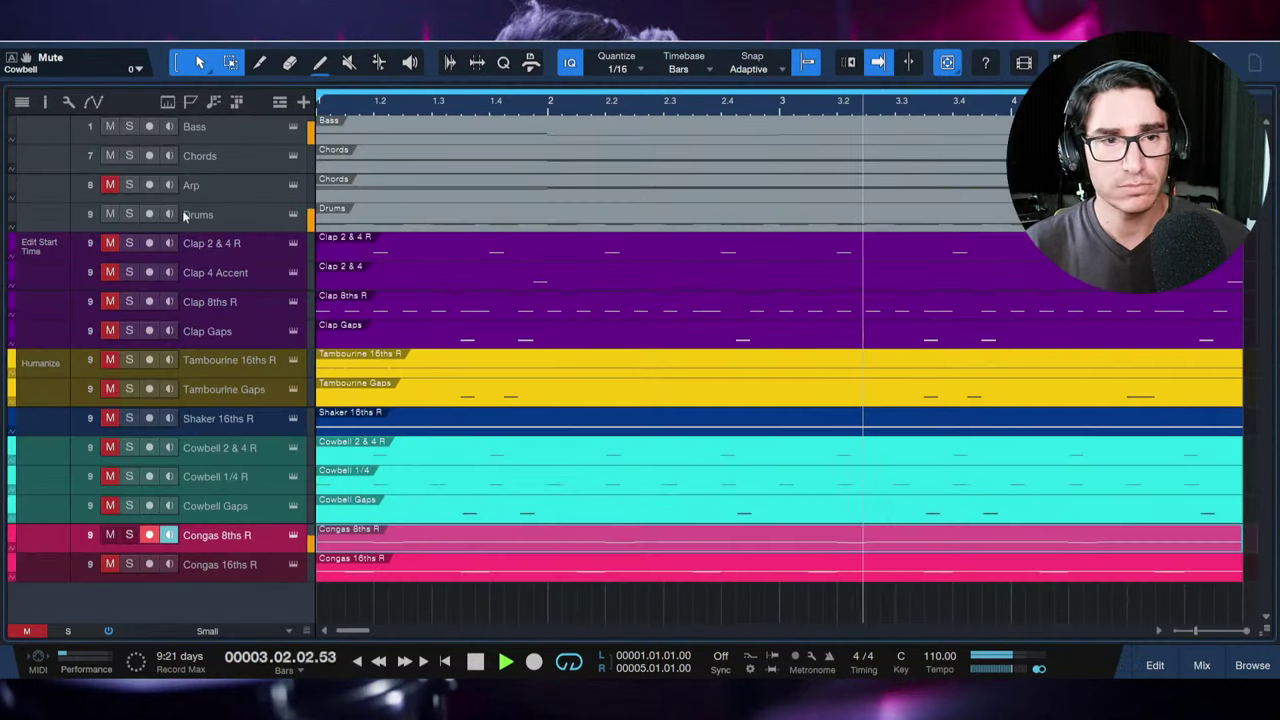
left_click(110, 155)
left_click(110, 127)
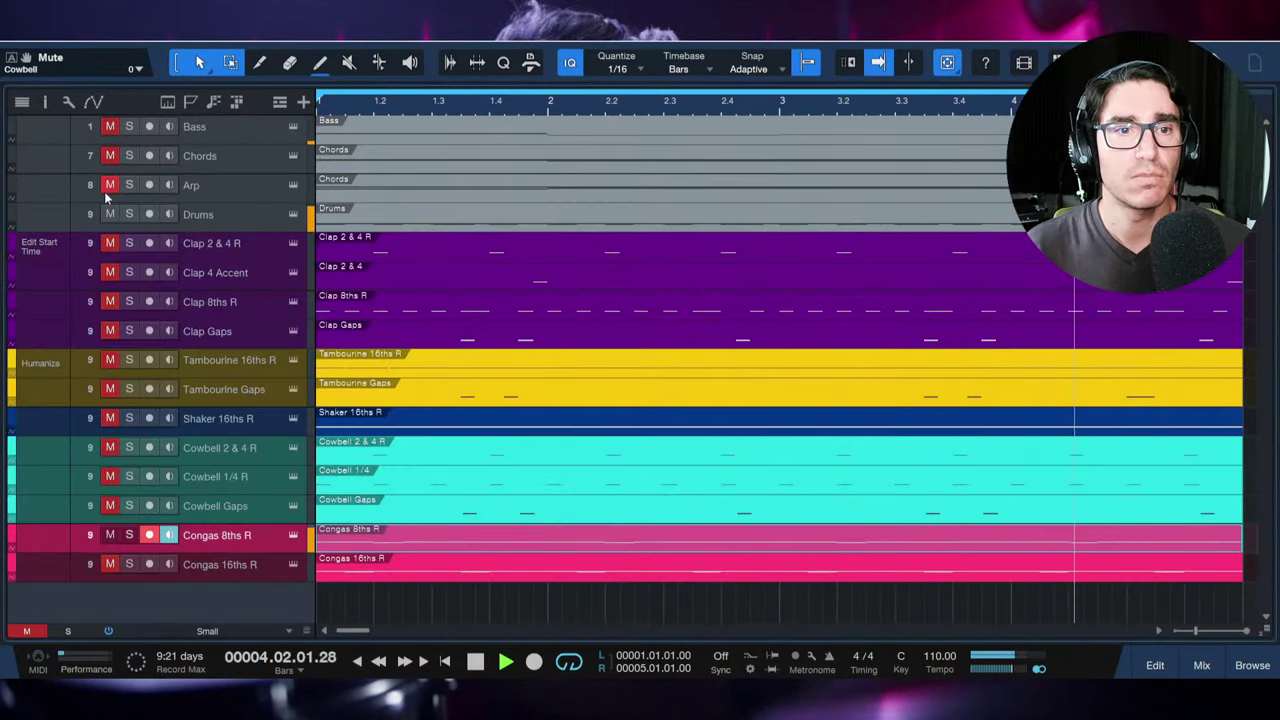
Step: Set the Congas mixer channel volume to -6.6 dB, return to the Congas 8ths R note editor and stop playback
key("F3")
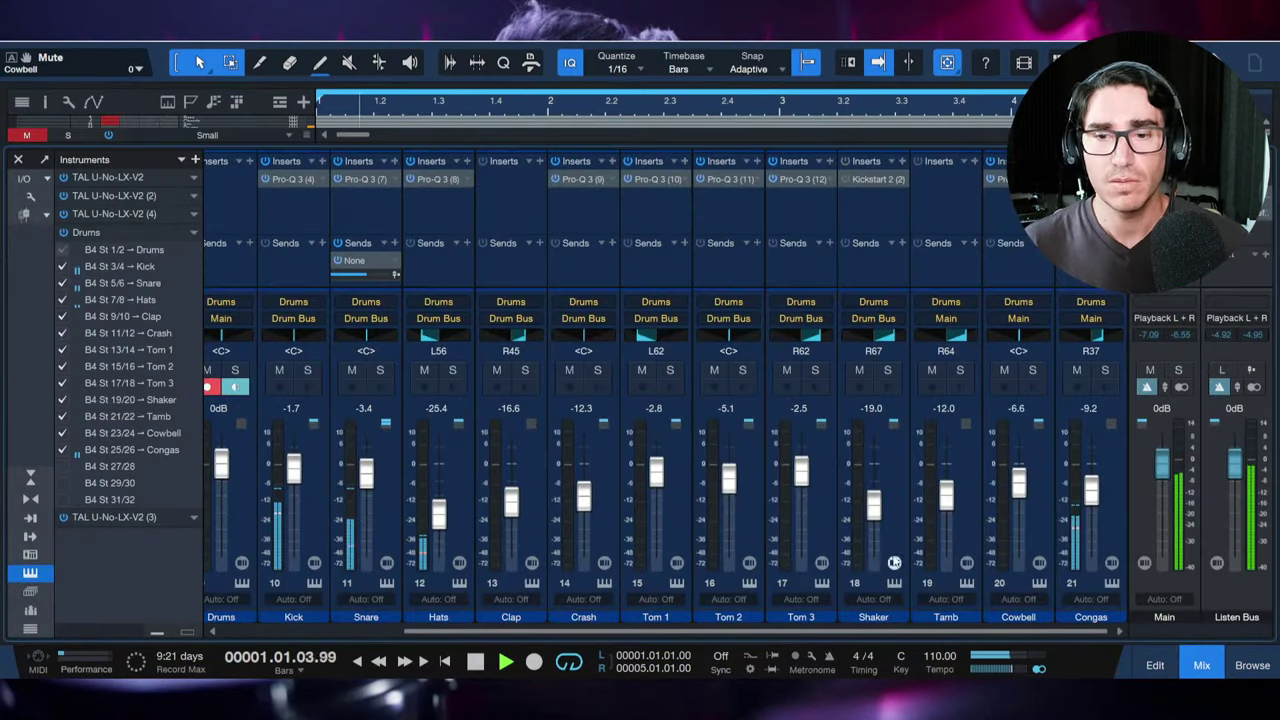
mouse_move(1091, 494)
left_mouse_down()
mouse_move(1090, 480)
mouse_move(1088, 497)
left_mouse_up()
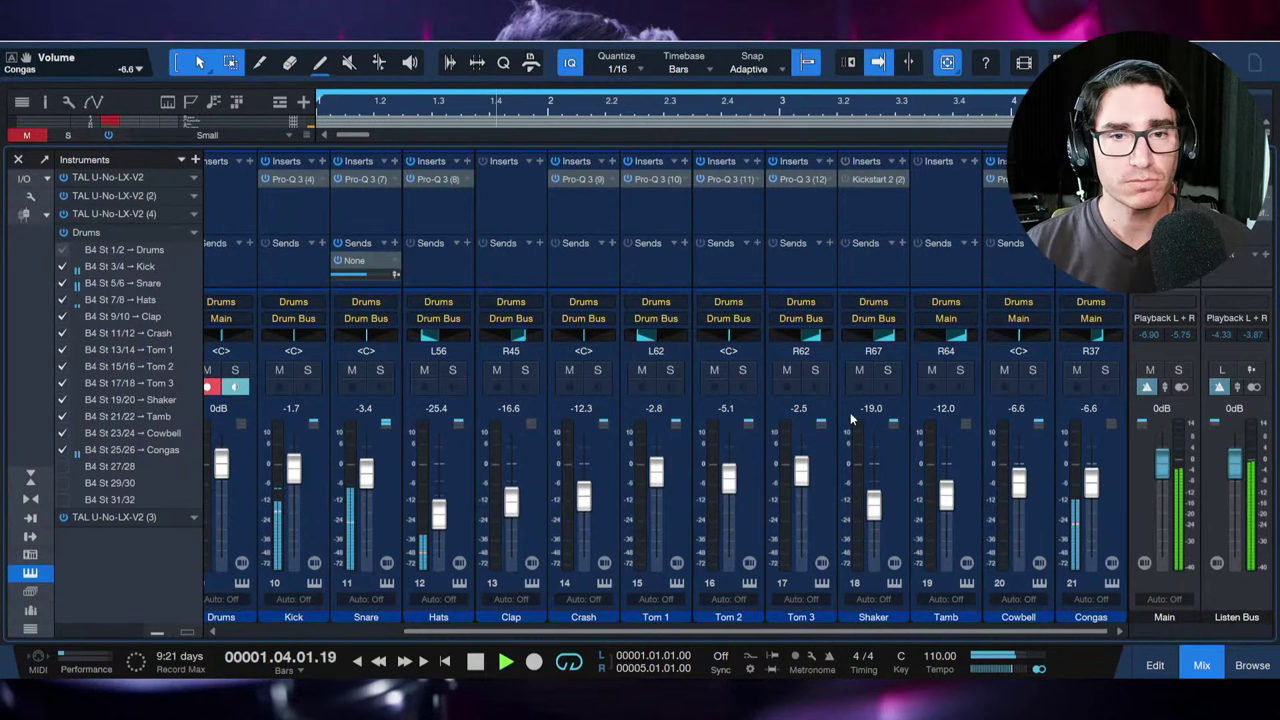
key("F2")
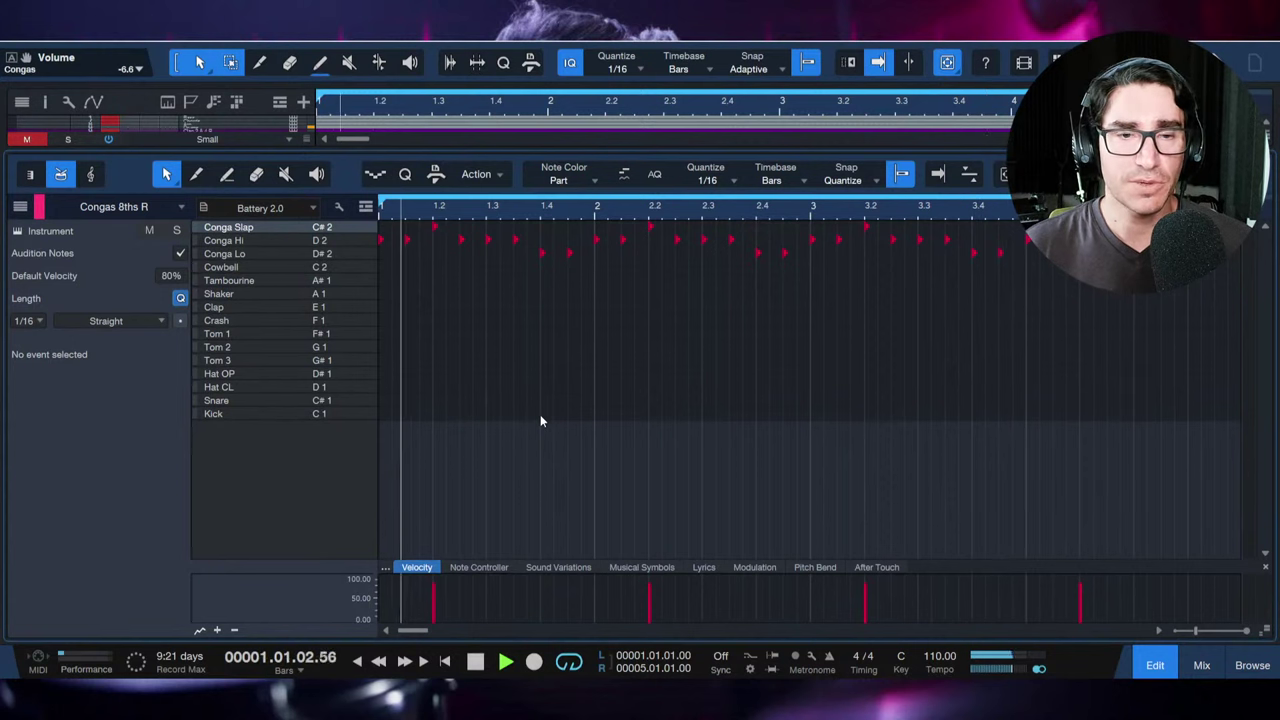
key("space")
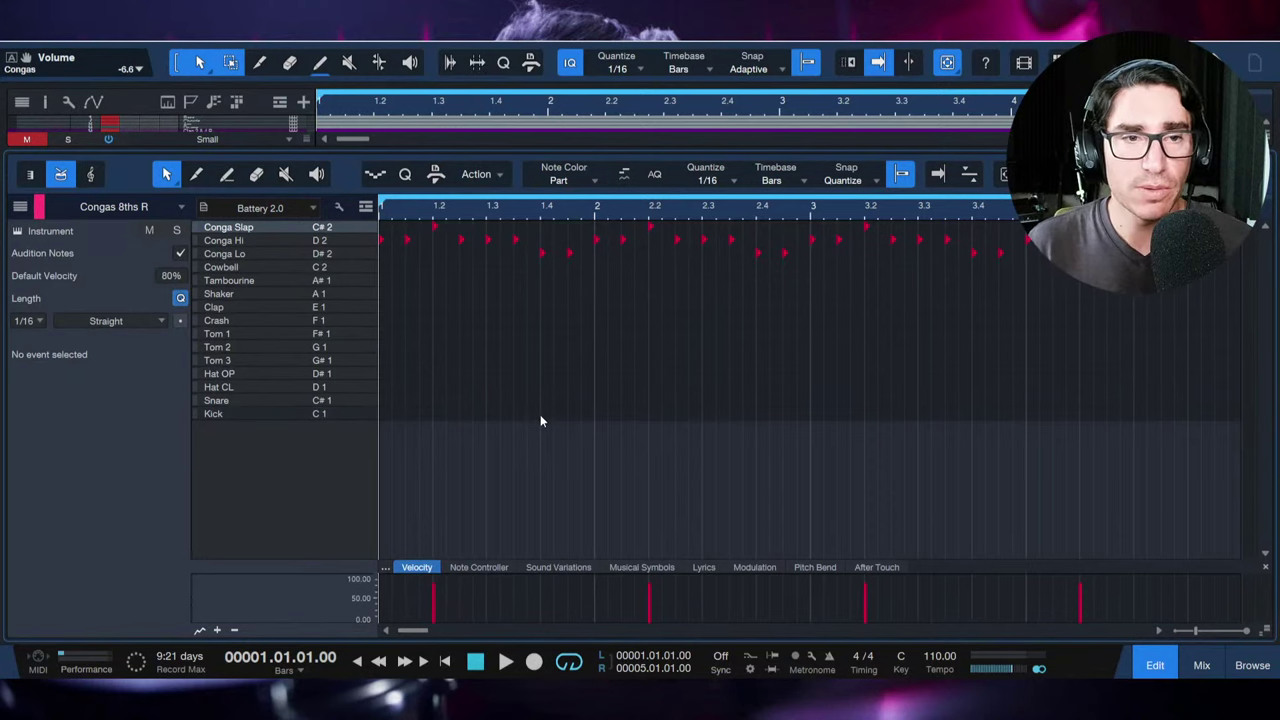
Step: Mute the Congas 8ths R track, unmute Congas 16ths R and open its part for editing
key("m")
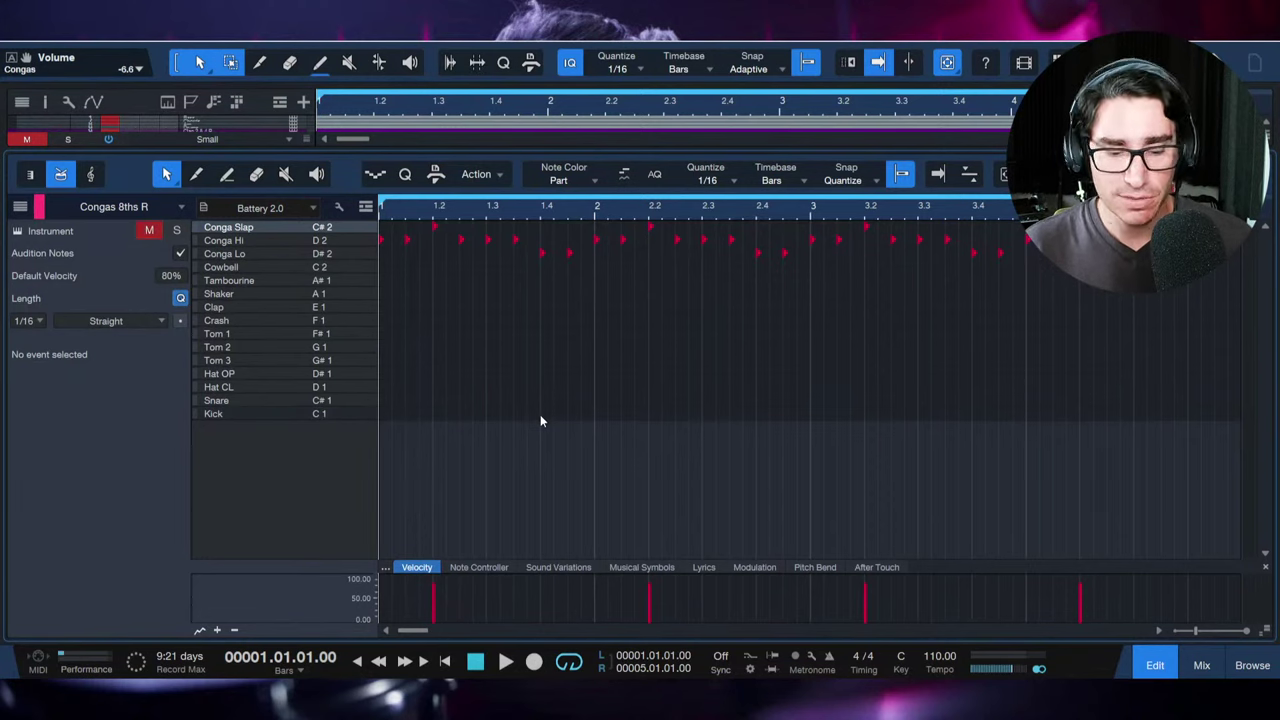
key("F2")
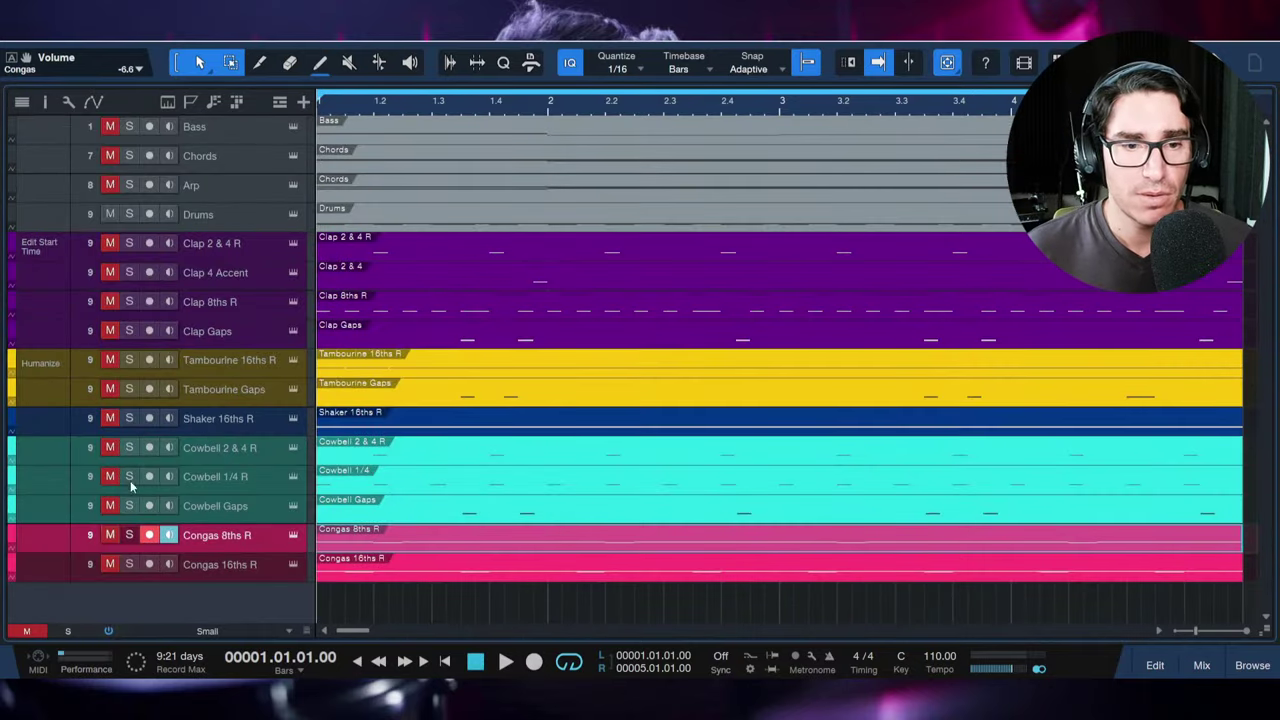
left_click(210, 565)
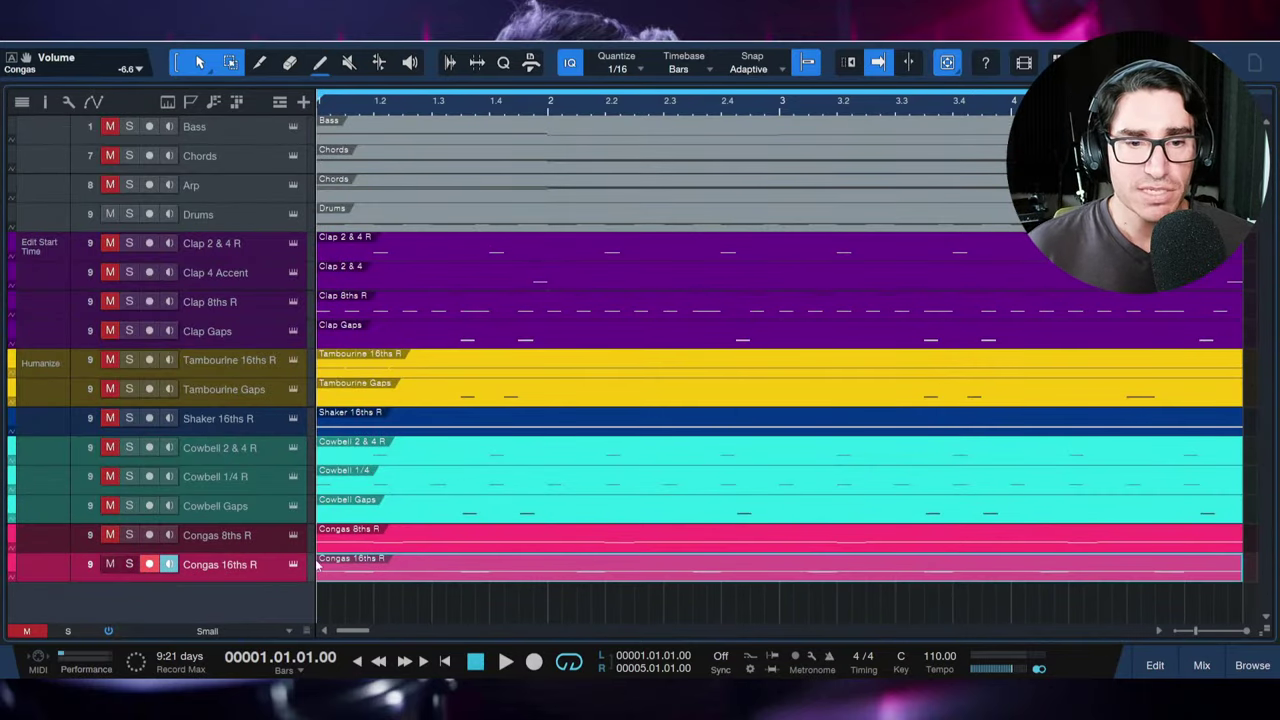
double_click(404, 573)
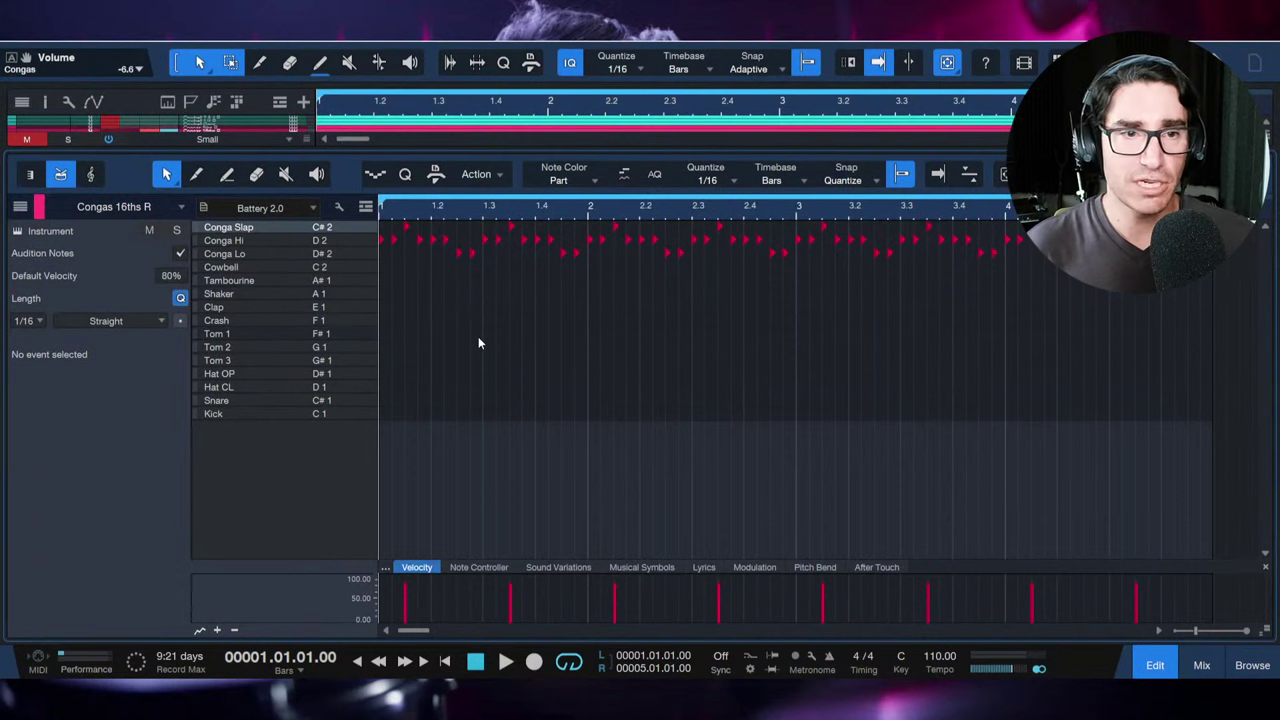
Step: Play the Congas 16ths R pattern and unmute the Bass track in the arrangement
key("space")
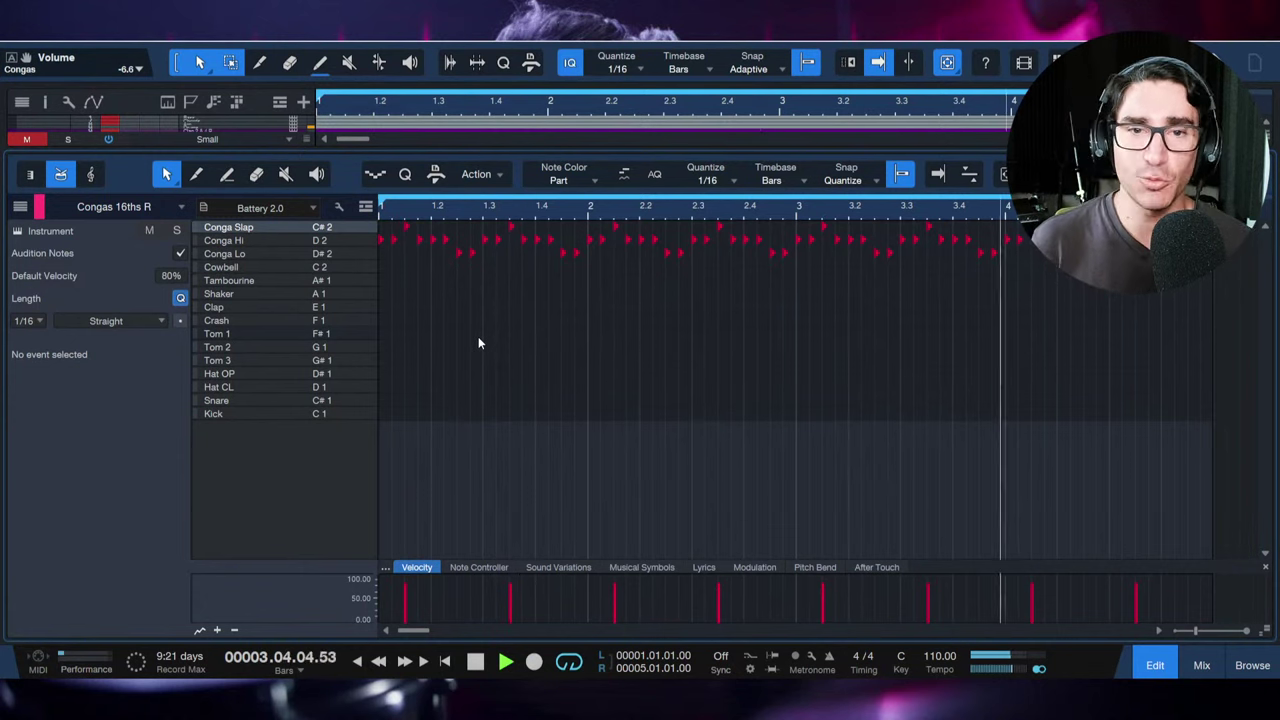
key("F2")
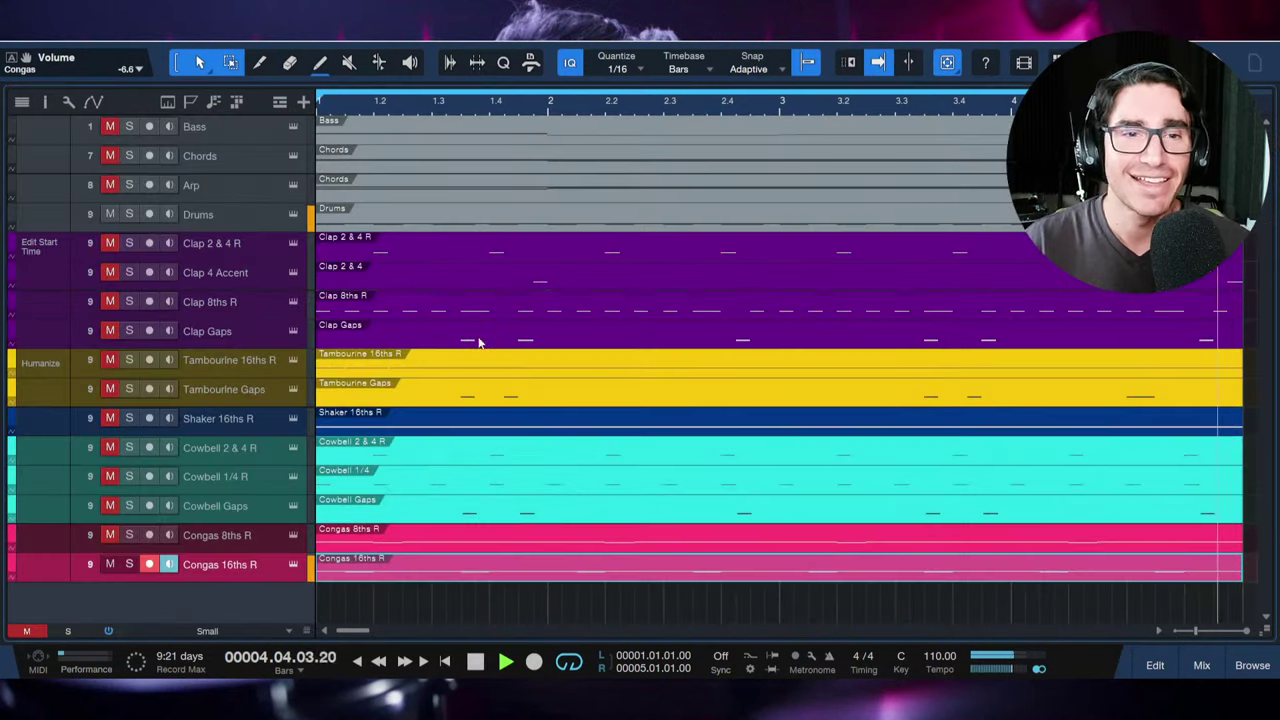
left_click(110, 127)
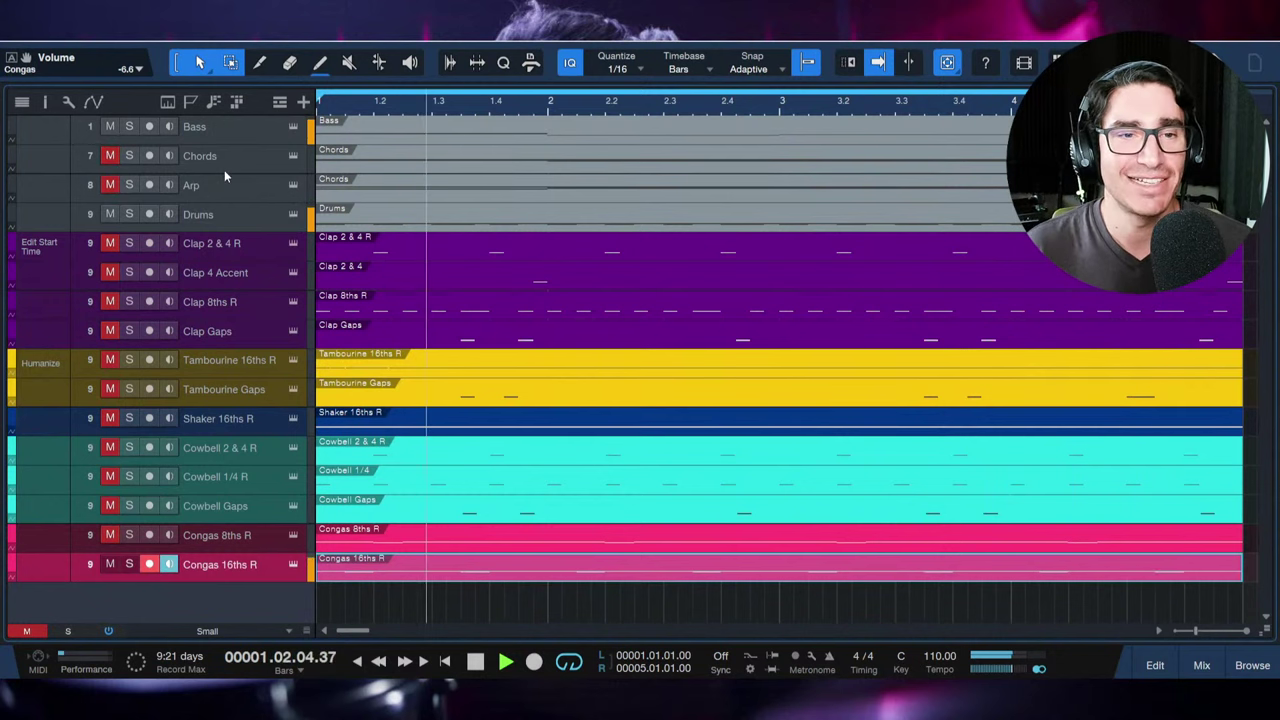
Step: Unmute the Chords track, open the Congas 16ths R part in the note editor and save the song
left_click(110, 155)
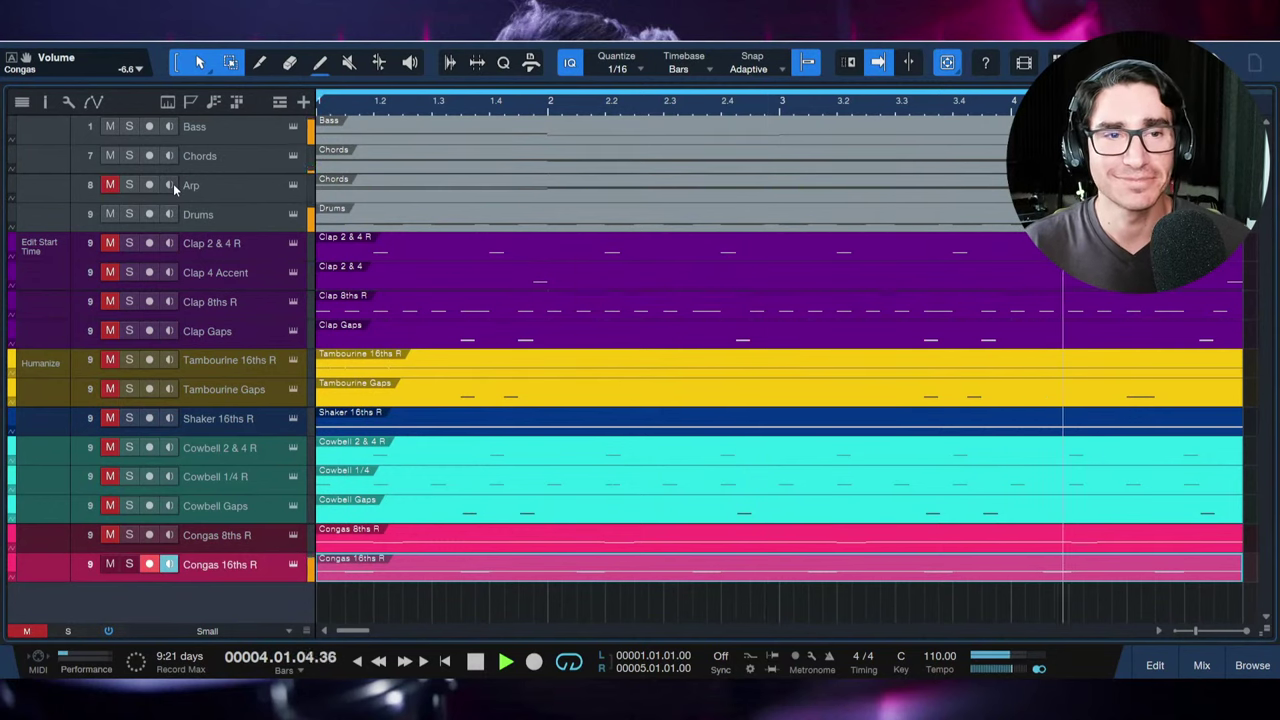
double_click(423, 570)
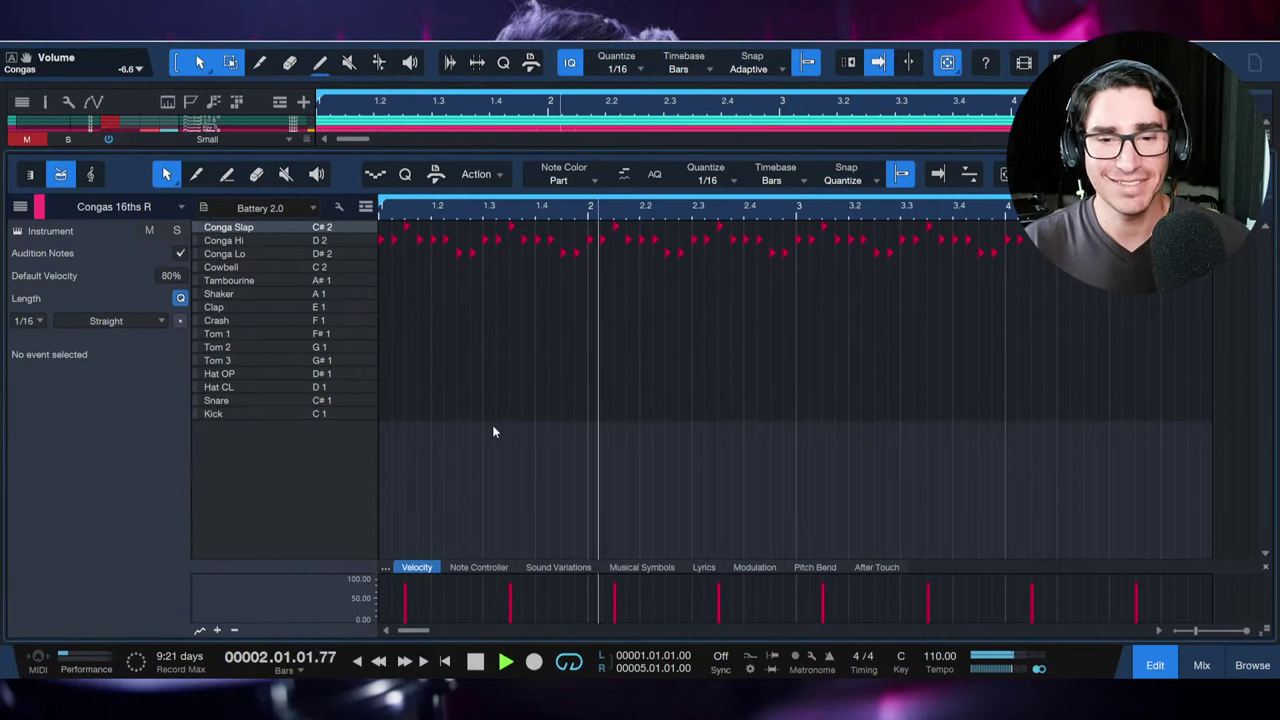
key("ctrl+s")
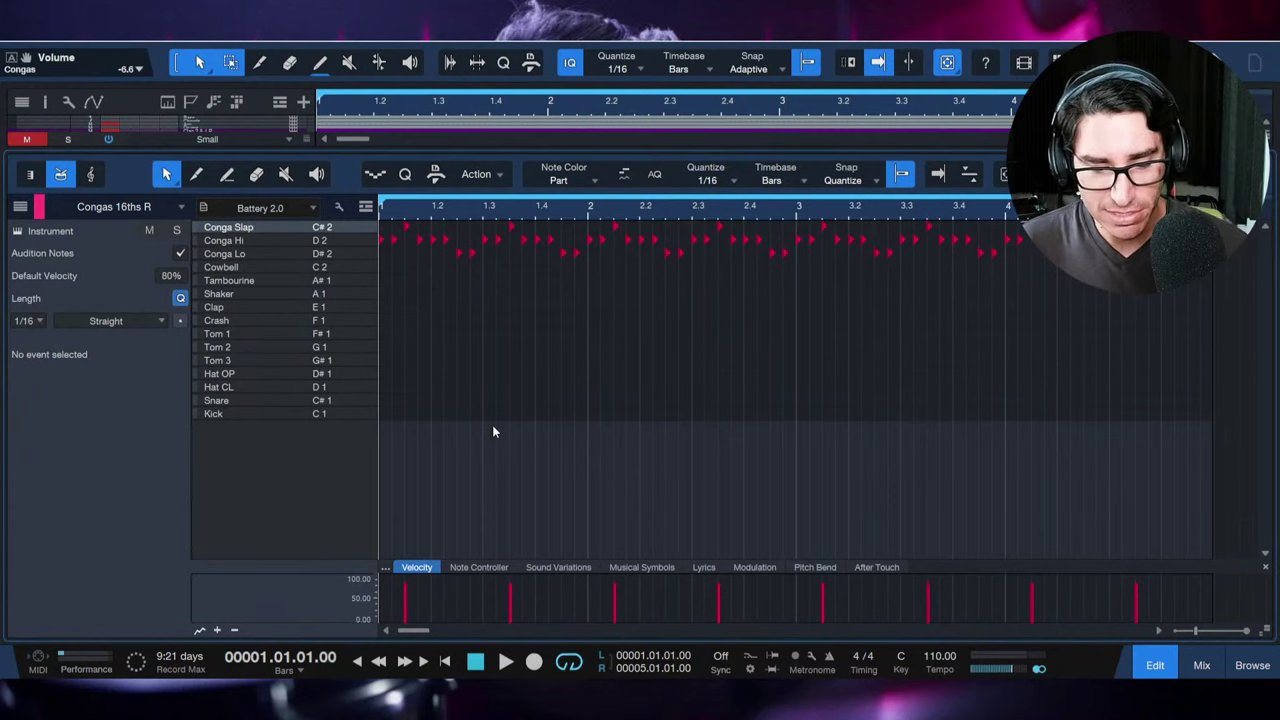
Step: Close the note editor, switch to the browser to view the conga patterns image results and return to Studio One
key("F2")
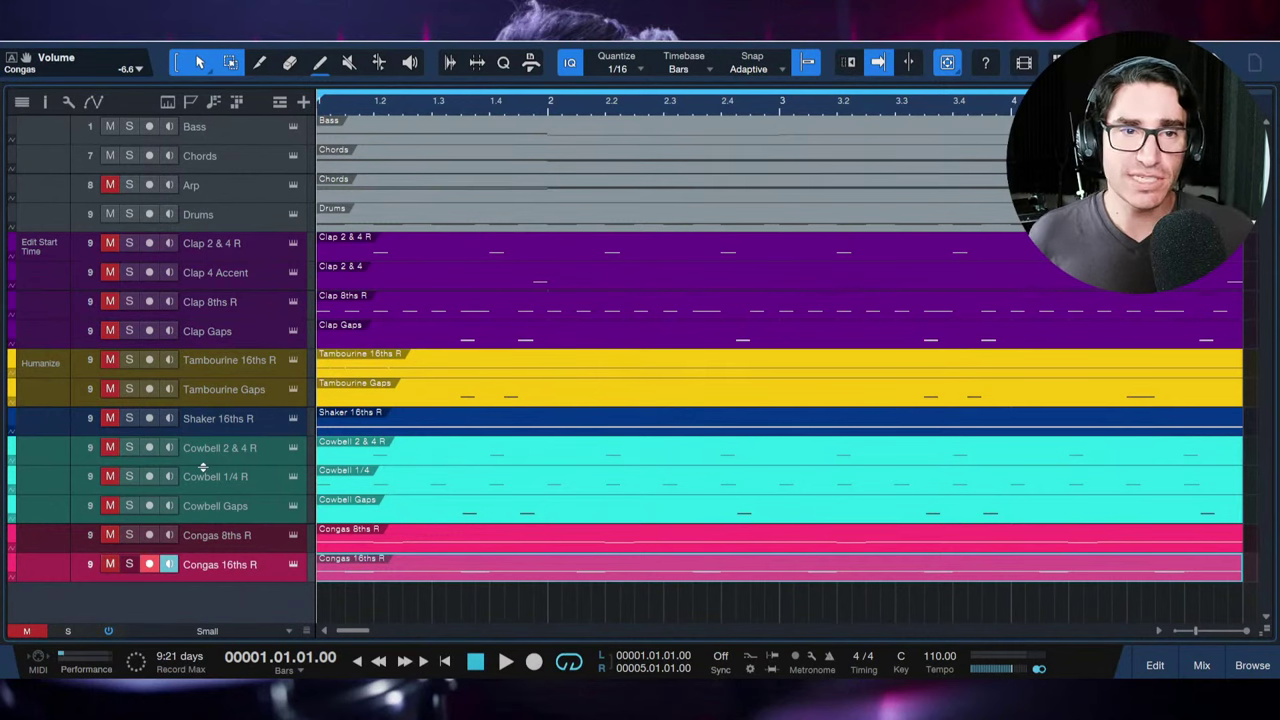
key("alt+Tab")
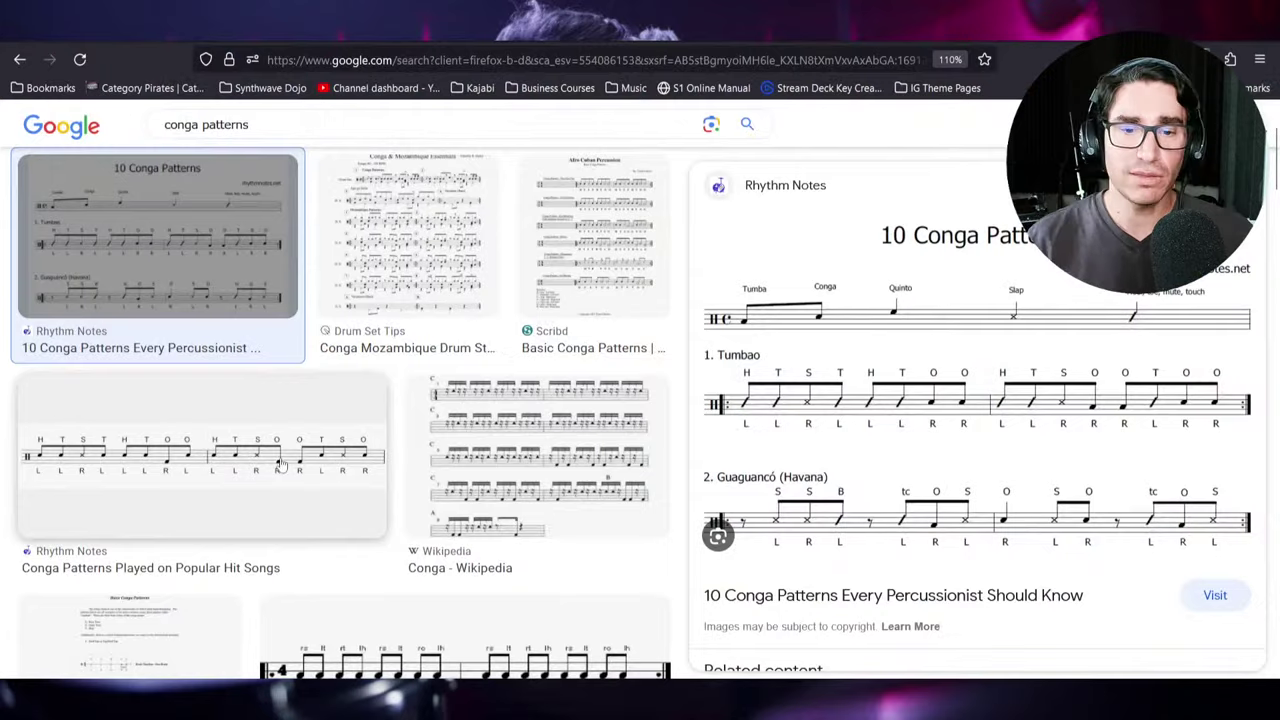
key("alt+Tab")
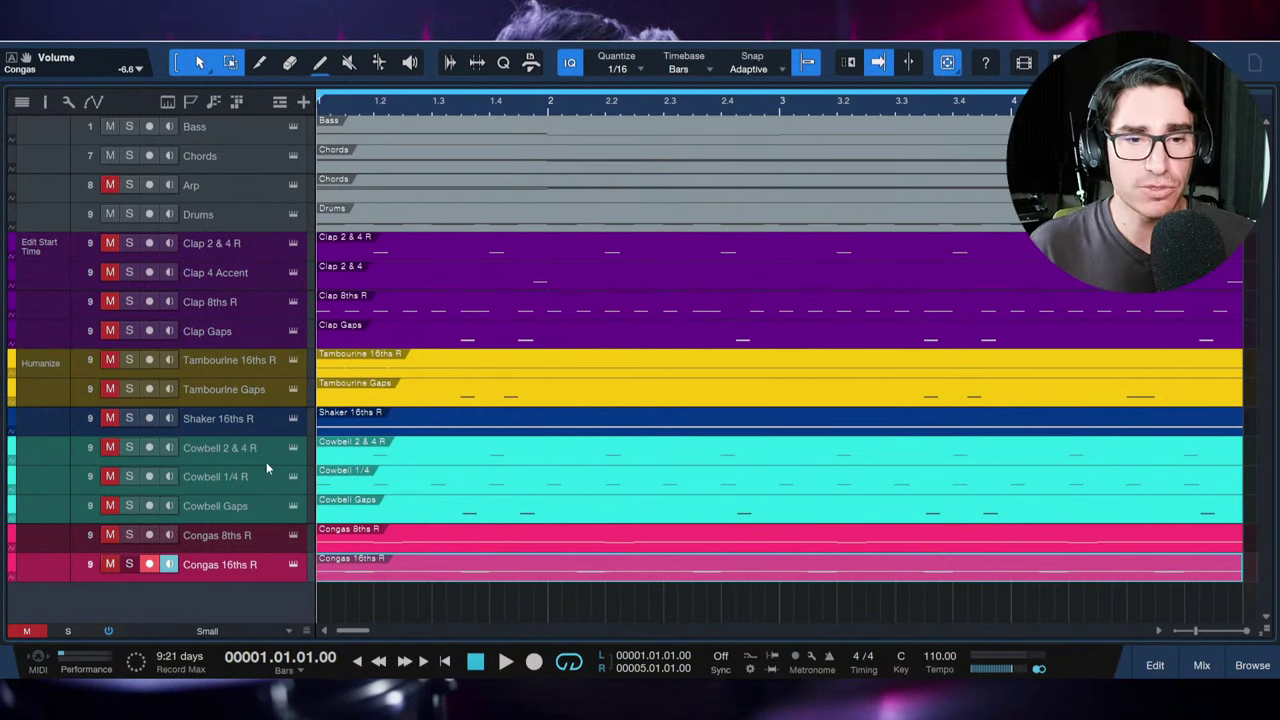
Step: Play the song with Clap 2 & 4 R, Tambourine Gaps, Cowbell 1/4 R and Congas 16ths R unmuted, saving it before stopping playback
key("space")
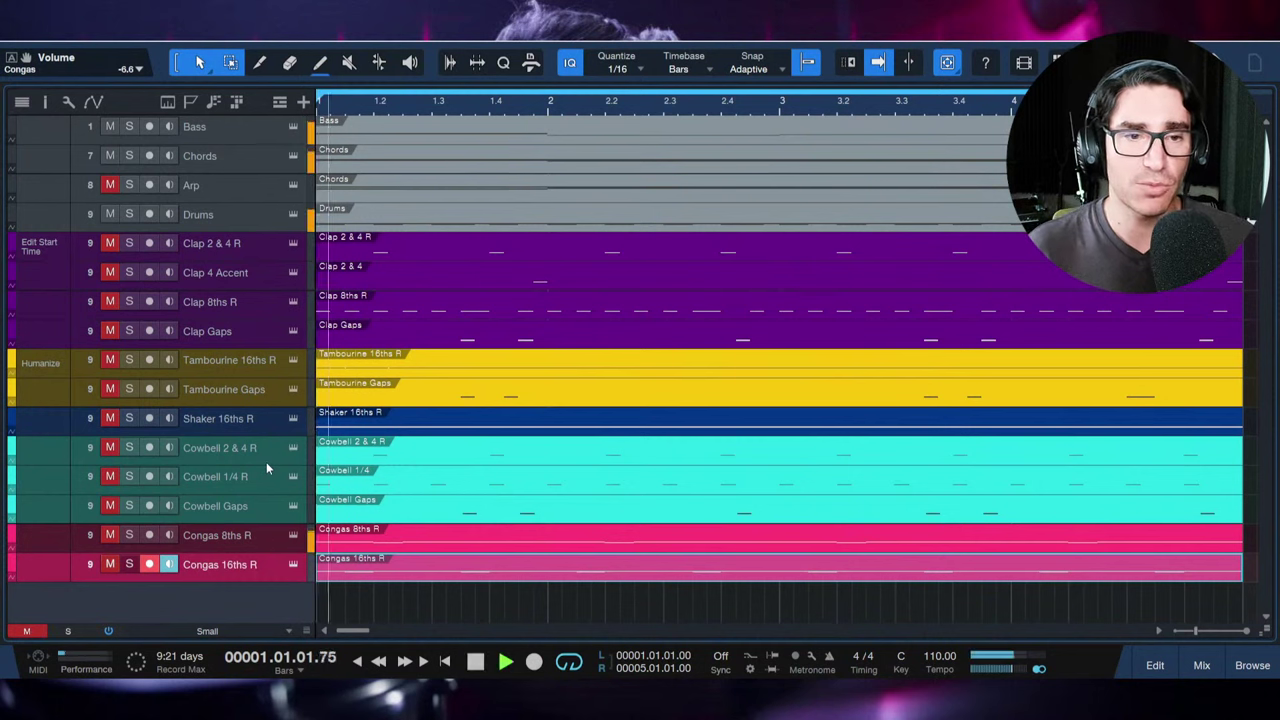
left_click(112, 244)
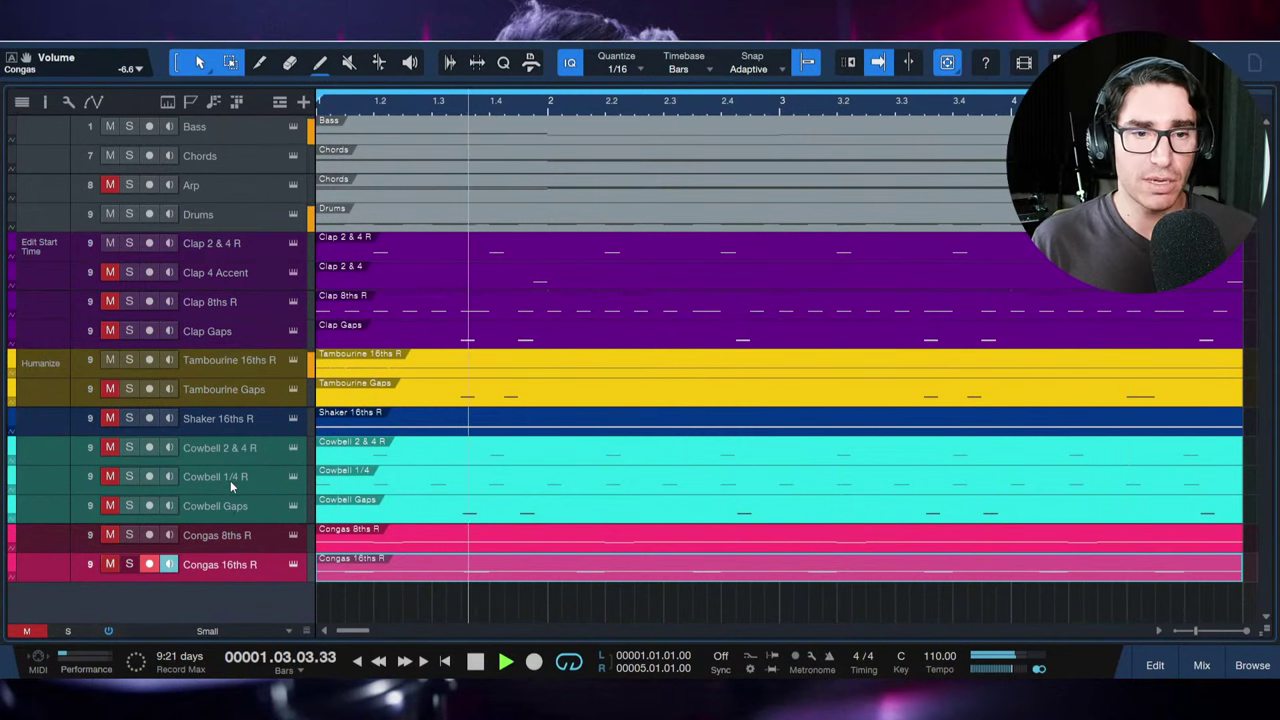
left_click(110, 477)
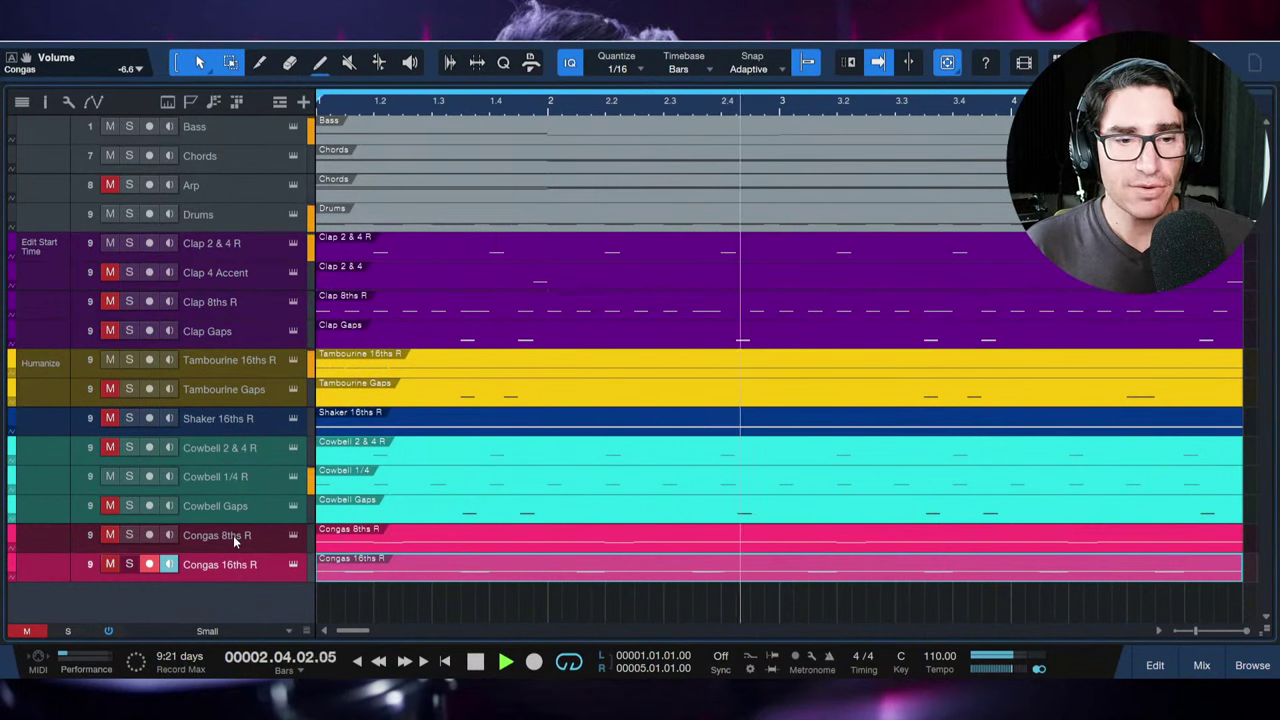
left_click(149, 565)
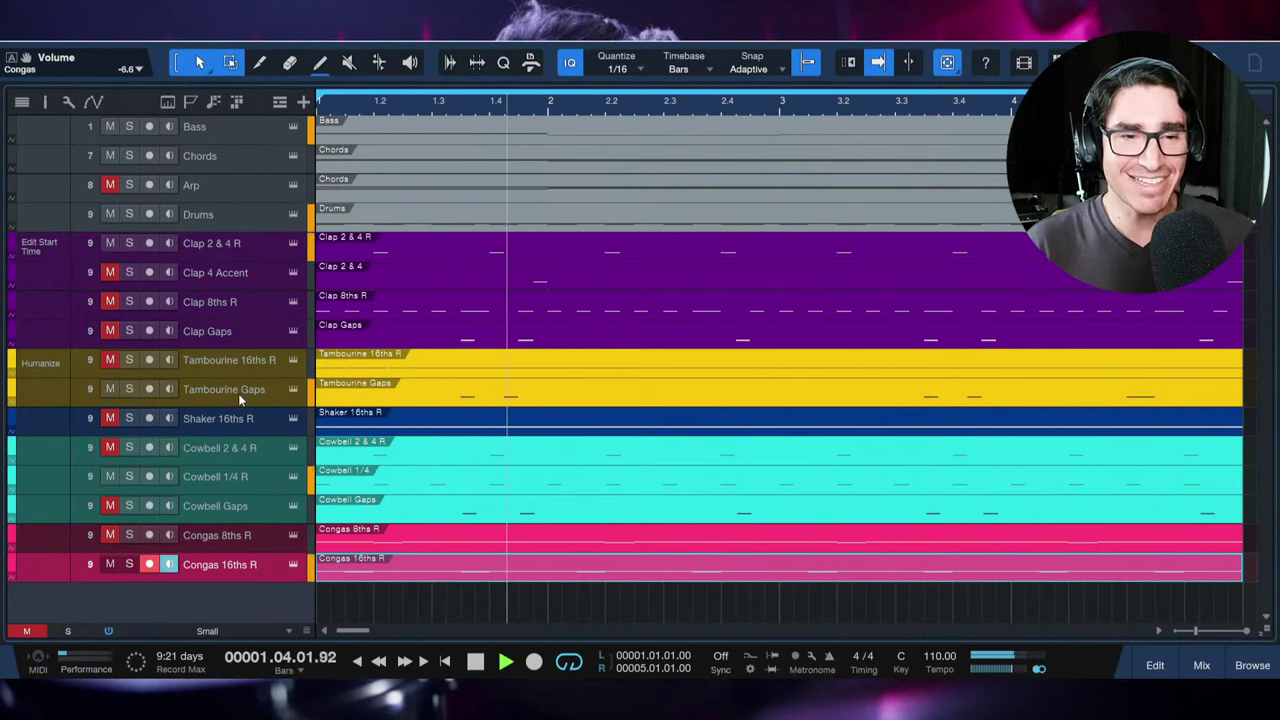
key("ctrl+s")
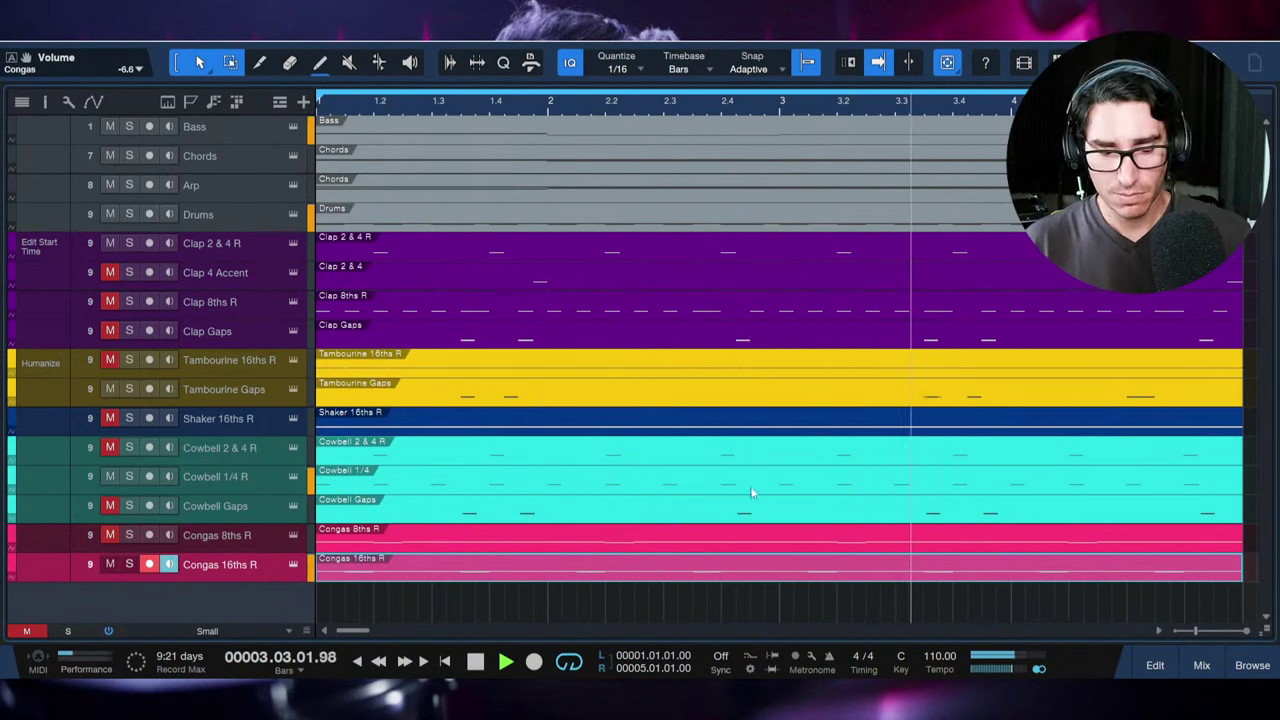
key("space")
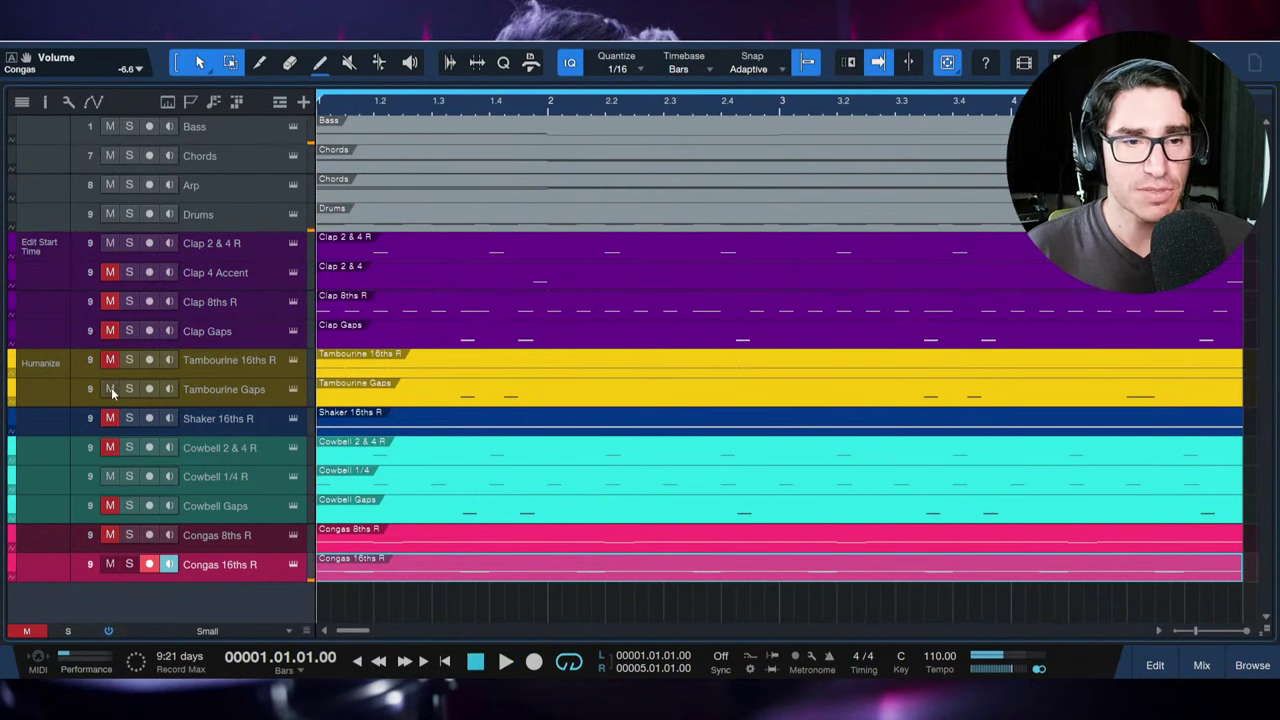
Step: Play a combination with Clap 4 Accent, Tambourine 16ths R and Cowbell 2 & 4 R unmuted and the other percussion tracks muted
left_click(113, 364)
left_click(114, 400)
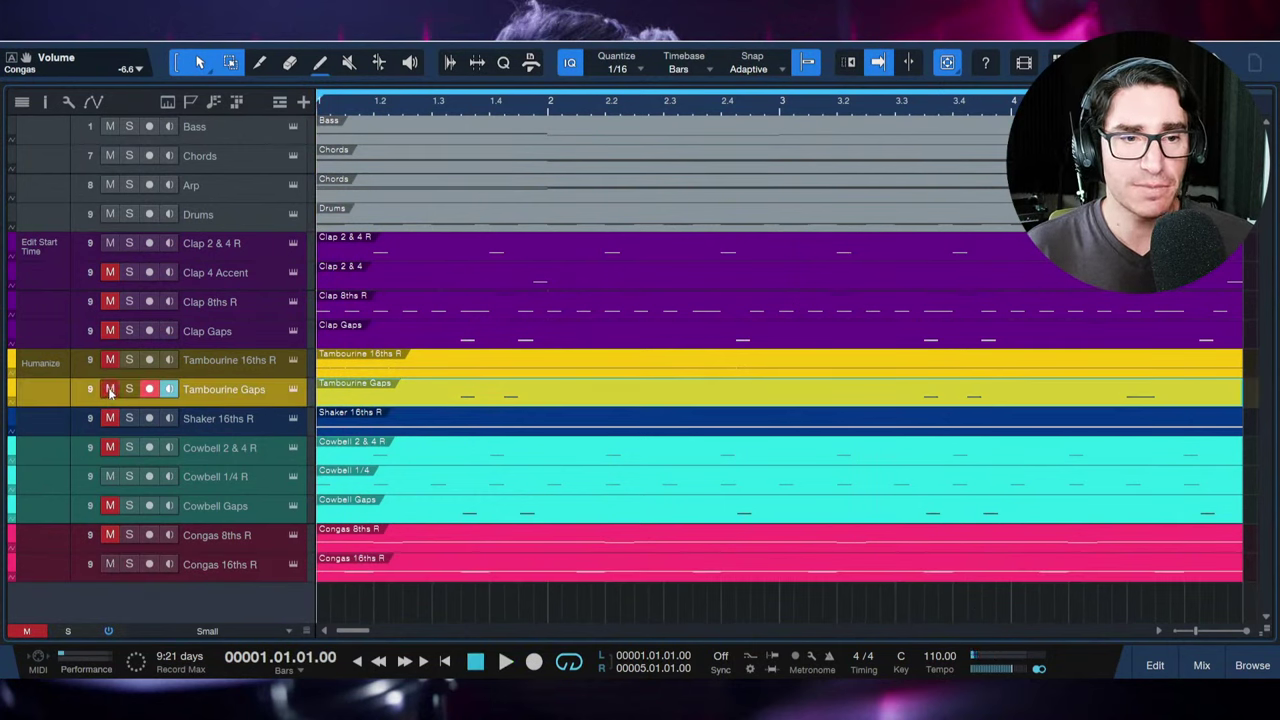
key("space")
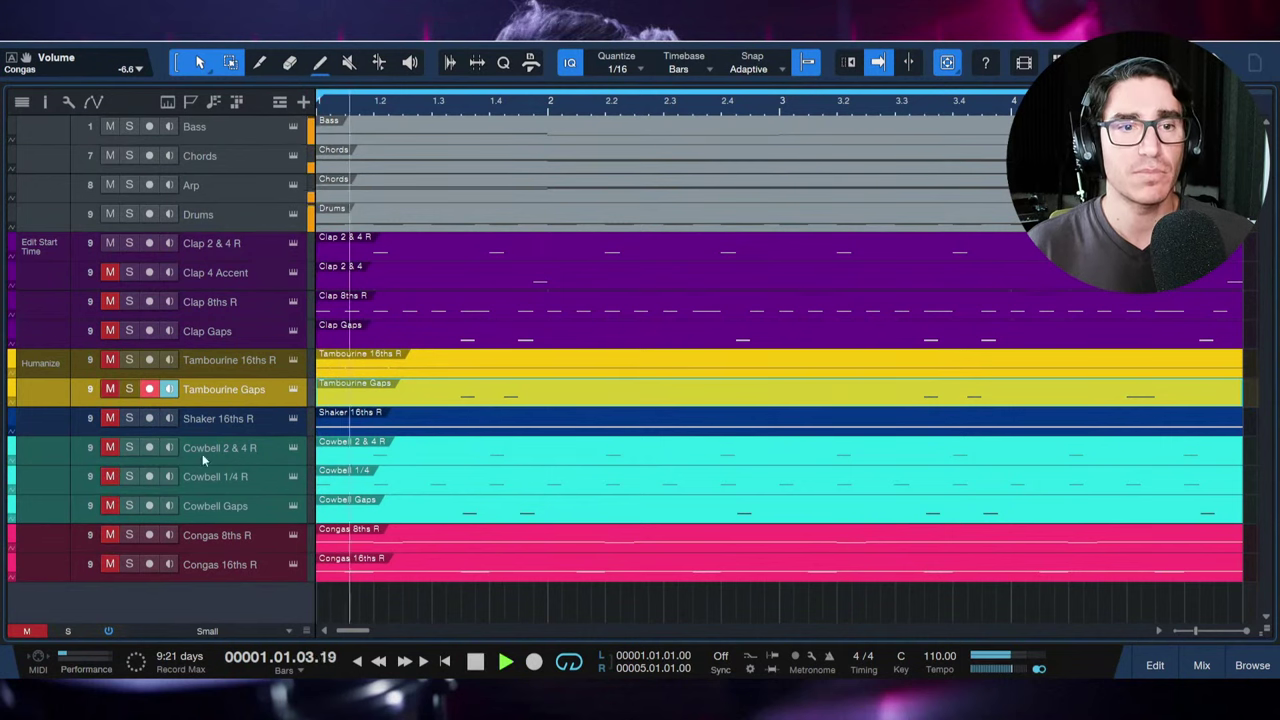
left_click(110, 243)
left_click(110, 272)
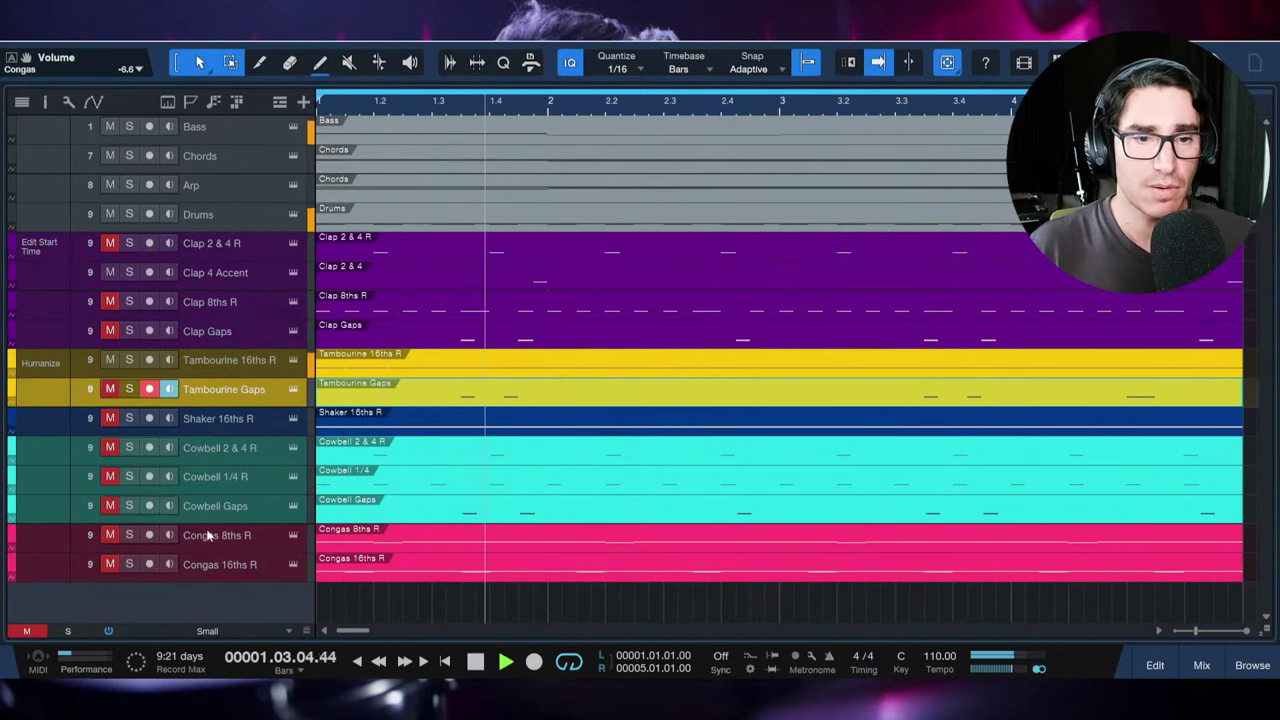
left_click(110, 448)
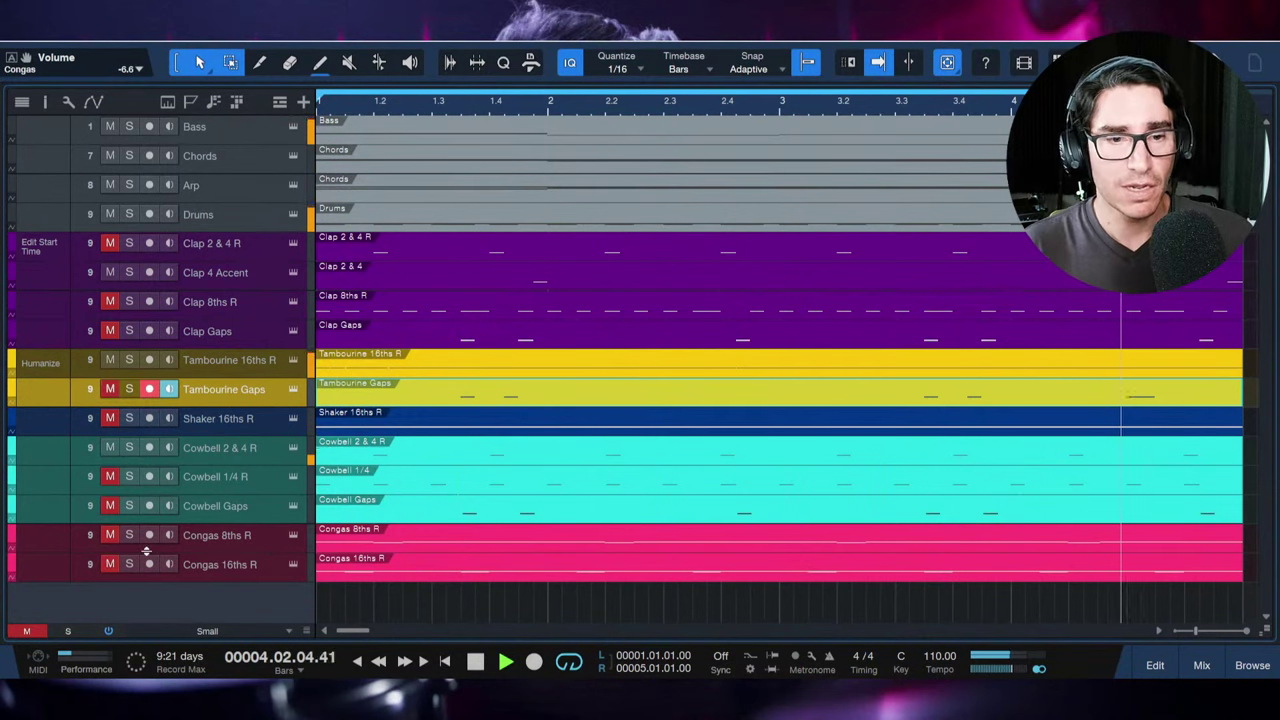
Step: Audition Congas 8ths R in the mix, swap it for Congas 16ths R using the mutes and stop playback
left_click(110, 535)
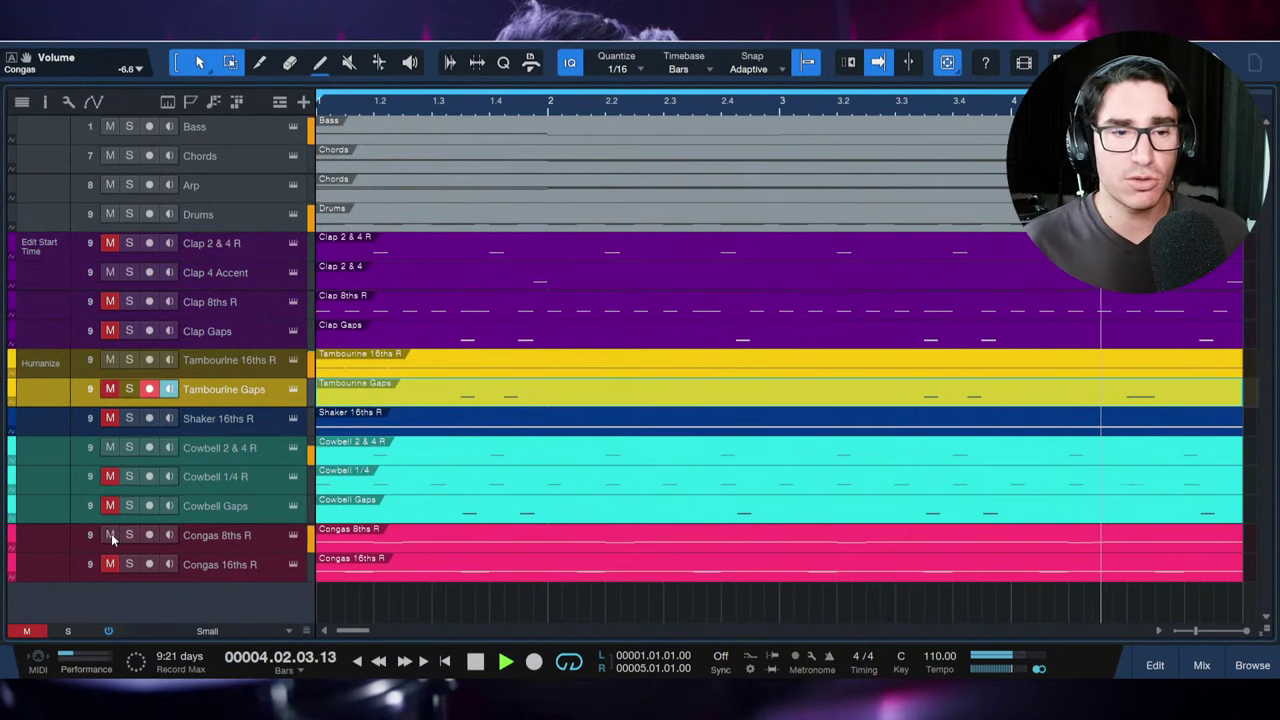
left_click(111, 533)
left_click(110, 567)
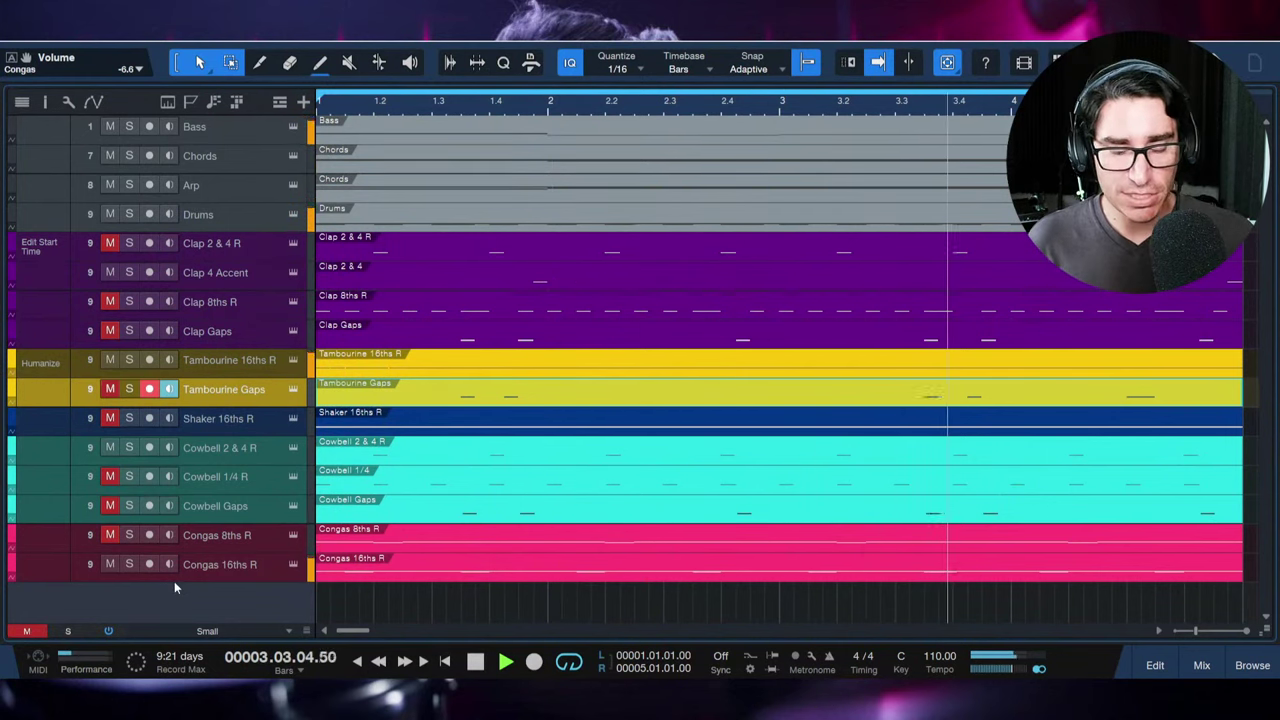
key("space")
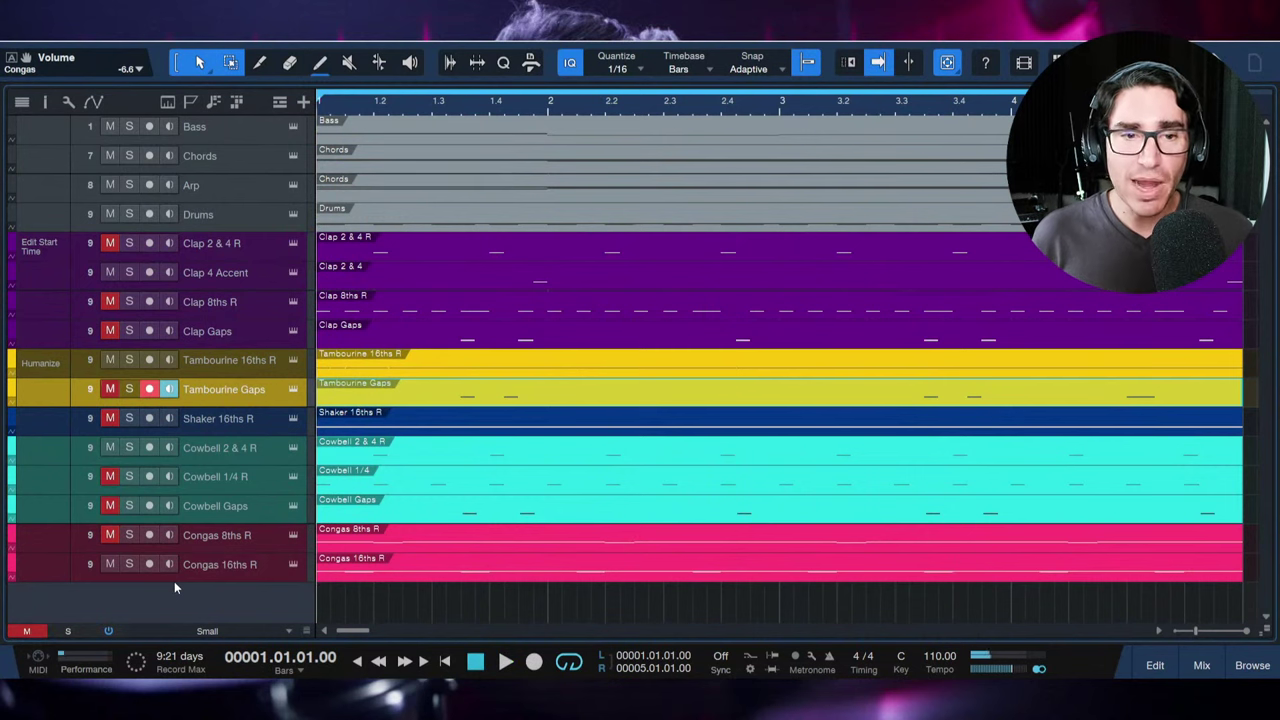